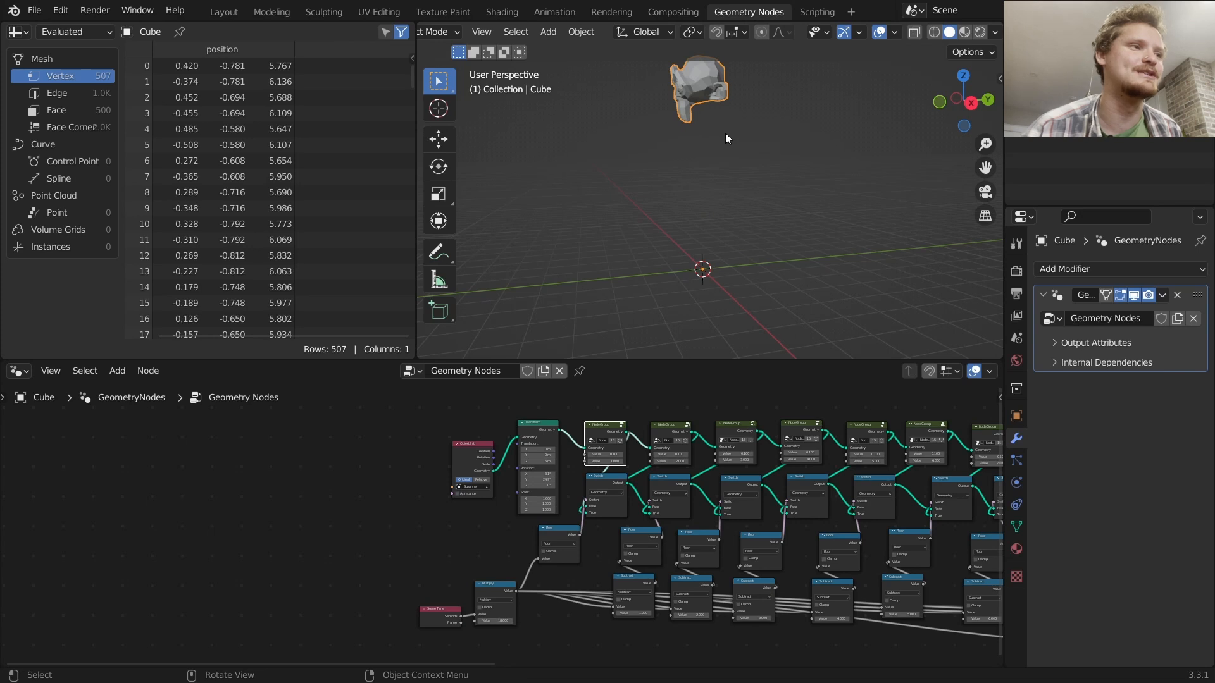
# Play and stop the falling-monkey animation preview
pyautogui.press('space')
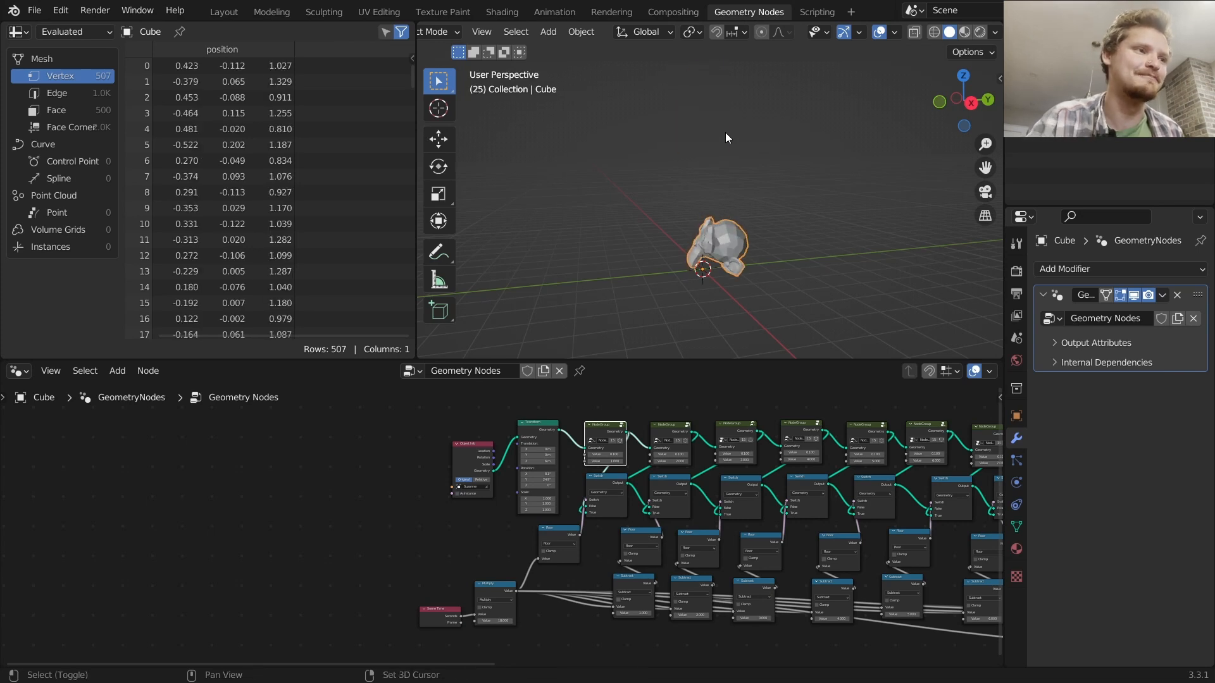
pyautogui.press('space')
pyautogui.press('Escape')
# Set the Transform node's Y rotation to 65.2° and replay the animation
pyautogui.scroll(5, 592, 453)
pyautogui.moveTo(579, 428); pyautogui.dragTo(607, 429)
pyautogui.press('space')
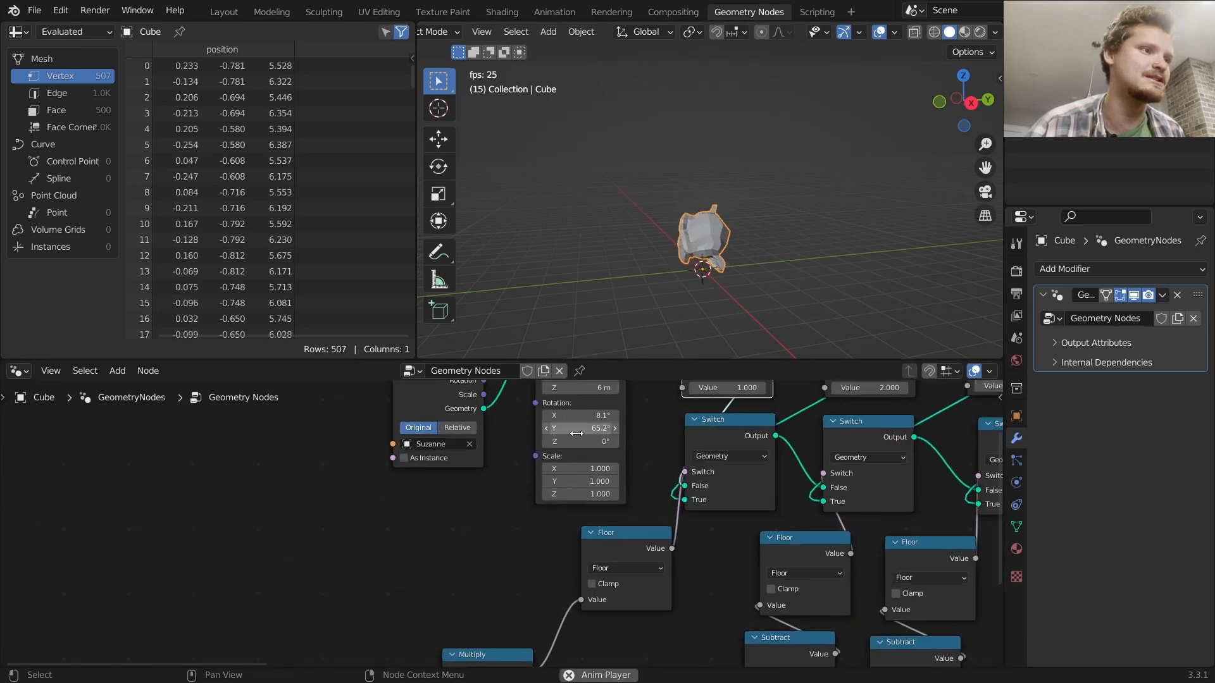
pyautogui.press('space')
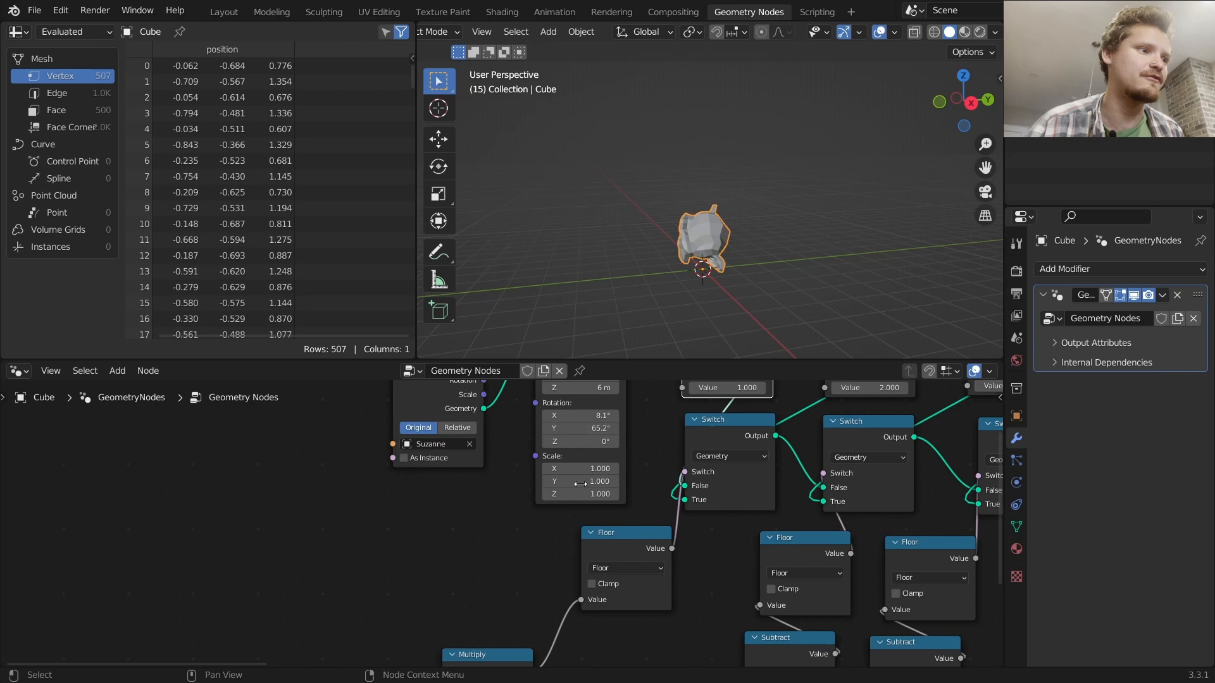
# Set the Transform node's scale to 2.4 on all axes and replay the animation
pyautogui.moveTo(579, 468)
pyautogui.mouseDown()
pyautogui.moveTo(607, 468)
pyautogui.moveTo(571, 459)
pyautogui.mouseUp()
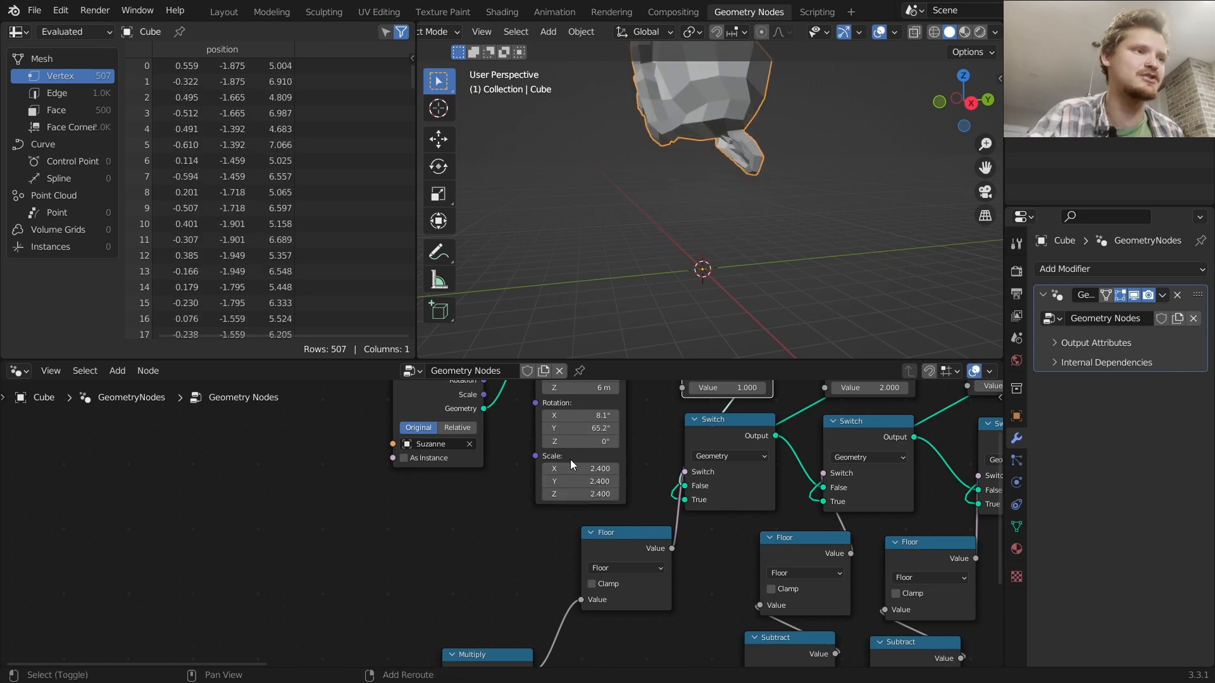
pyautogui.press('space')
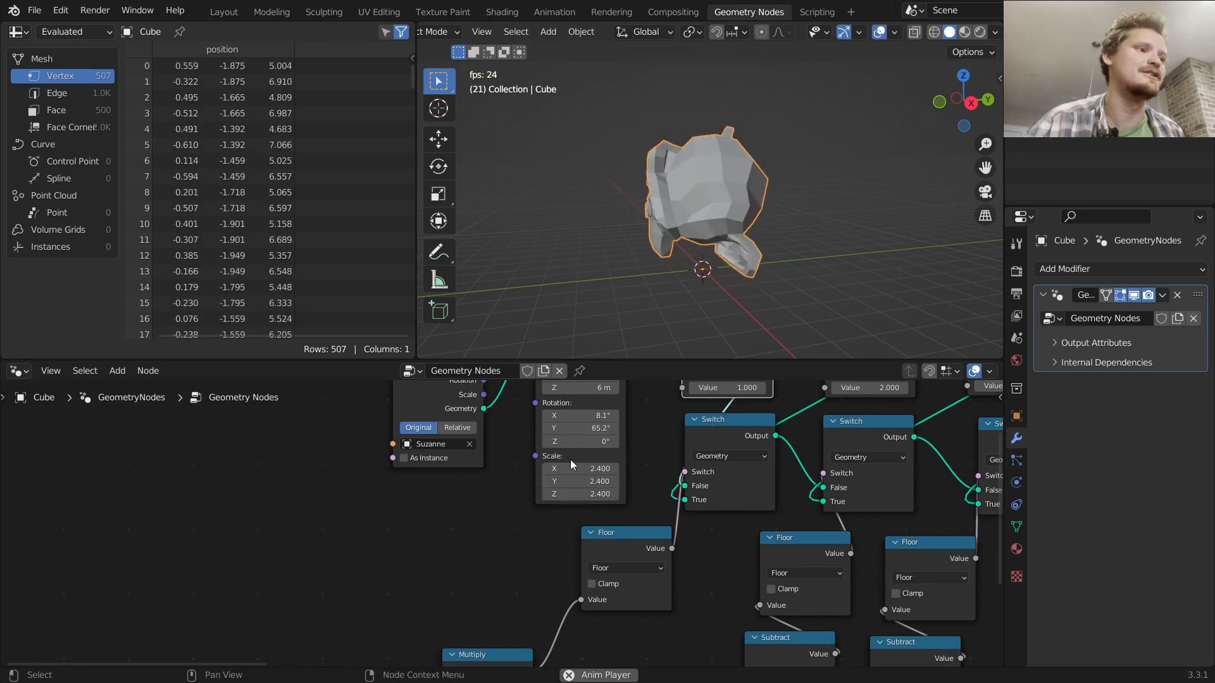
pyautogui.press('space')
# Set the Transform node's Z translation to 9.7 m
pyautogui.moveTo(573, 440); pyautogui.dragTo(570, 508, button='middle')
pyautogui.click(579, 455)
pyautogui.write('9.7')
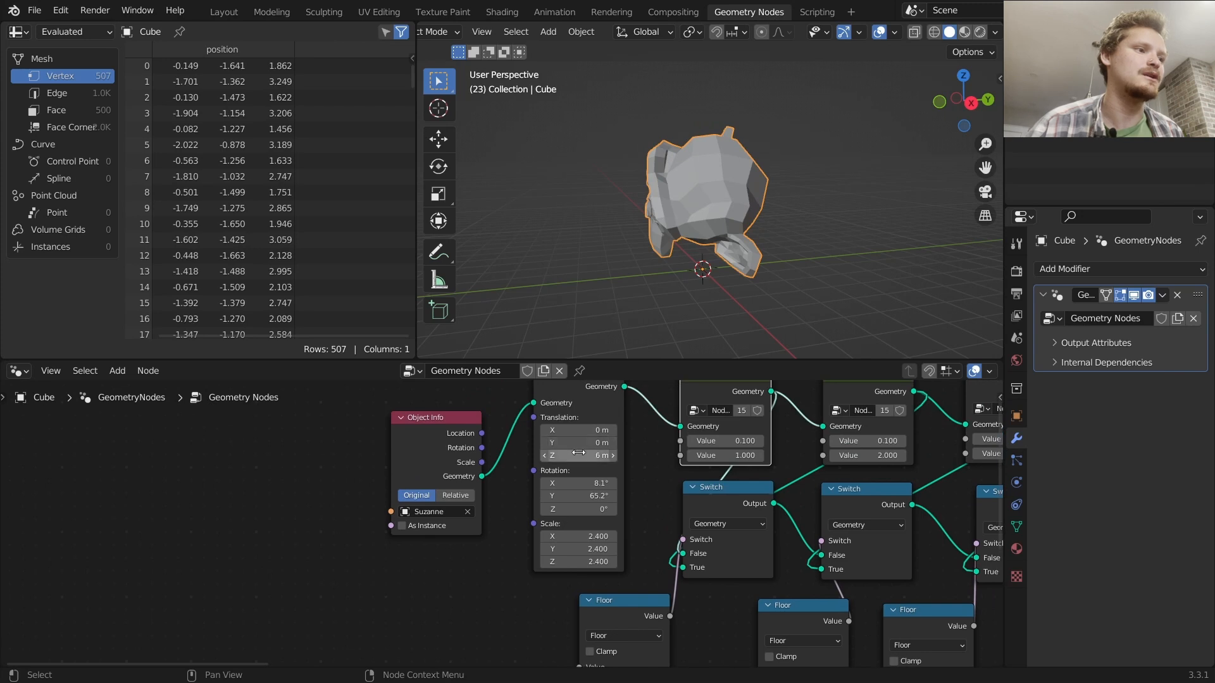
pyautogui.press('Return')
# Set the Transform node's X rotation to -21° and replay the animation from the first frame
pyautogui.moveTo(596, 483); pyautogui.dragTo(557, 483)
pyautogui.hotkey('shift', 'Left')
pyautogui.press('space')
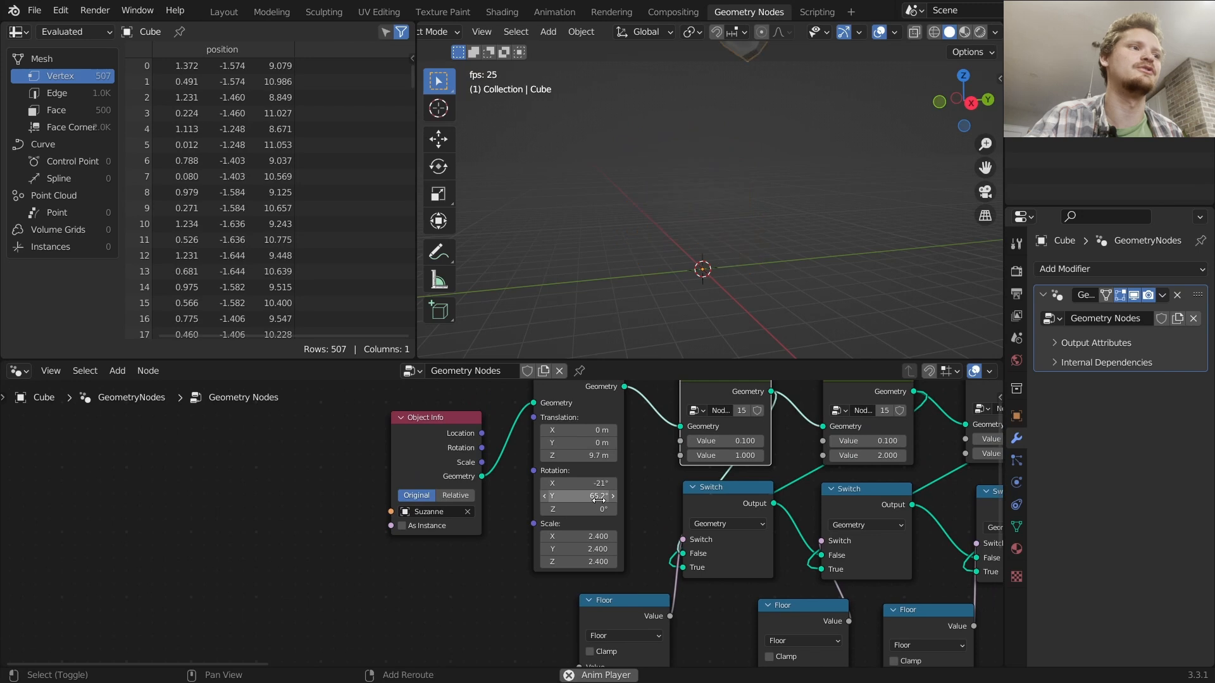
pyautogui.press('space')
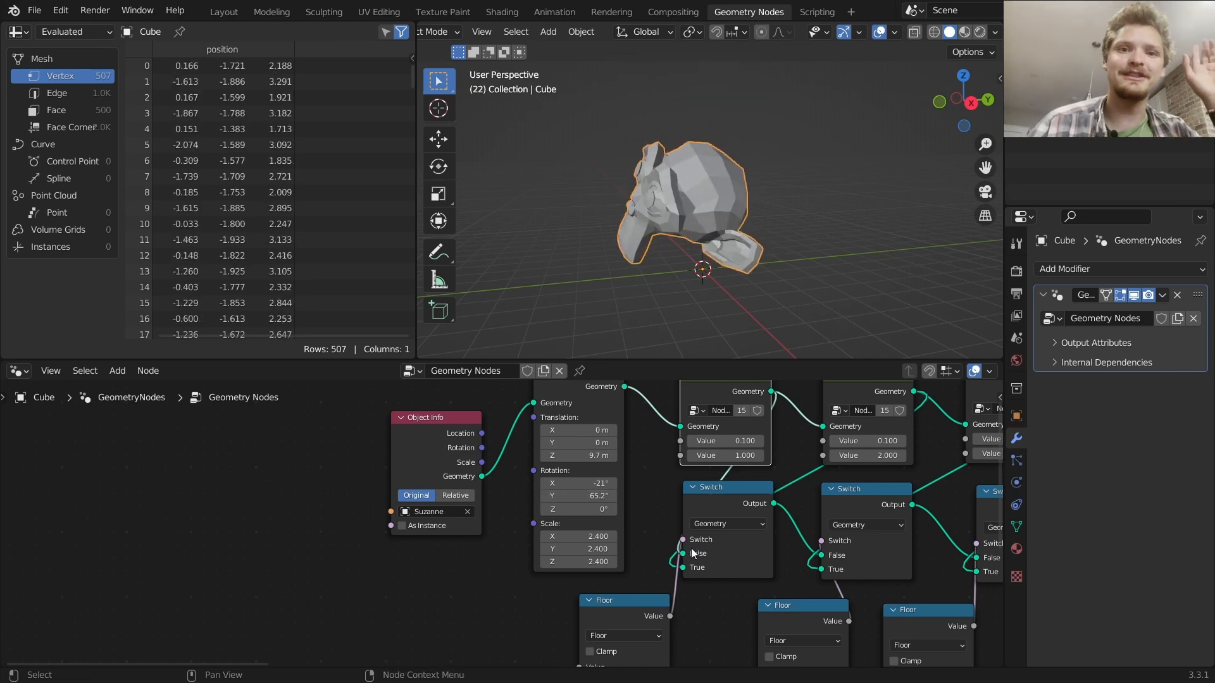
# Examine the whole node tree and the nodes inside the repeated node group
pyautogui.moveTo(704, 556)
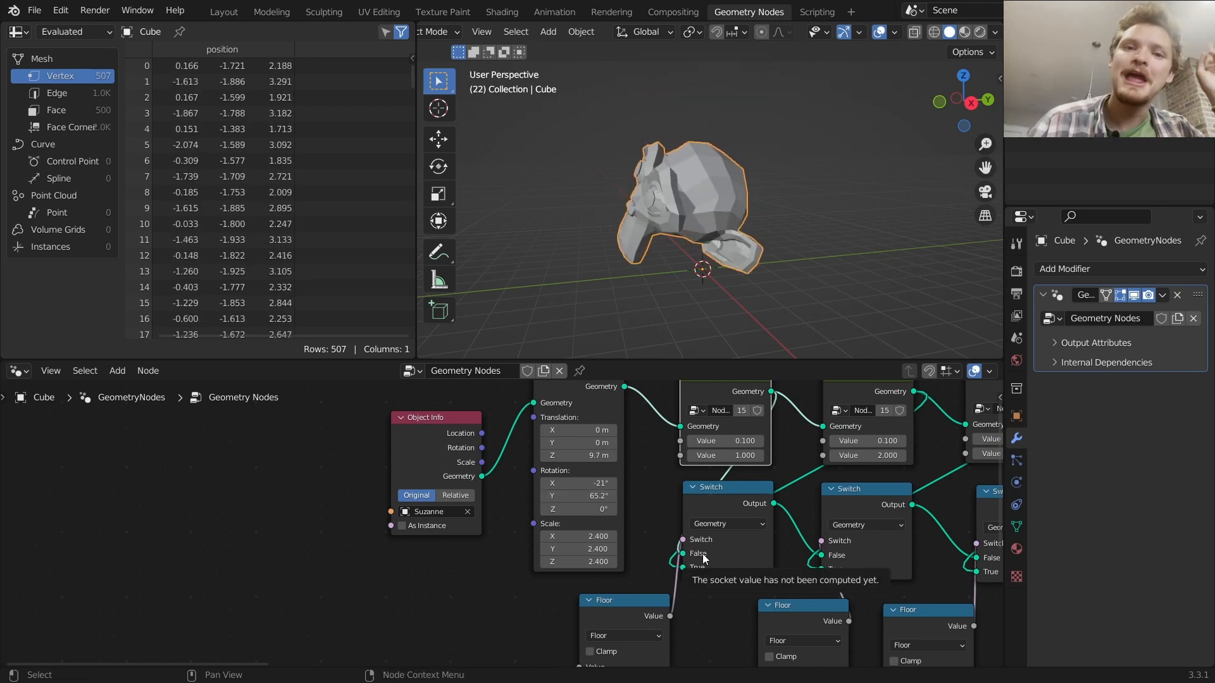
pyautogui.scroll(-6, 702, 560)
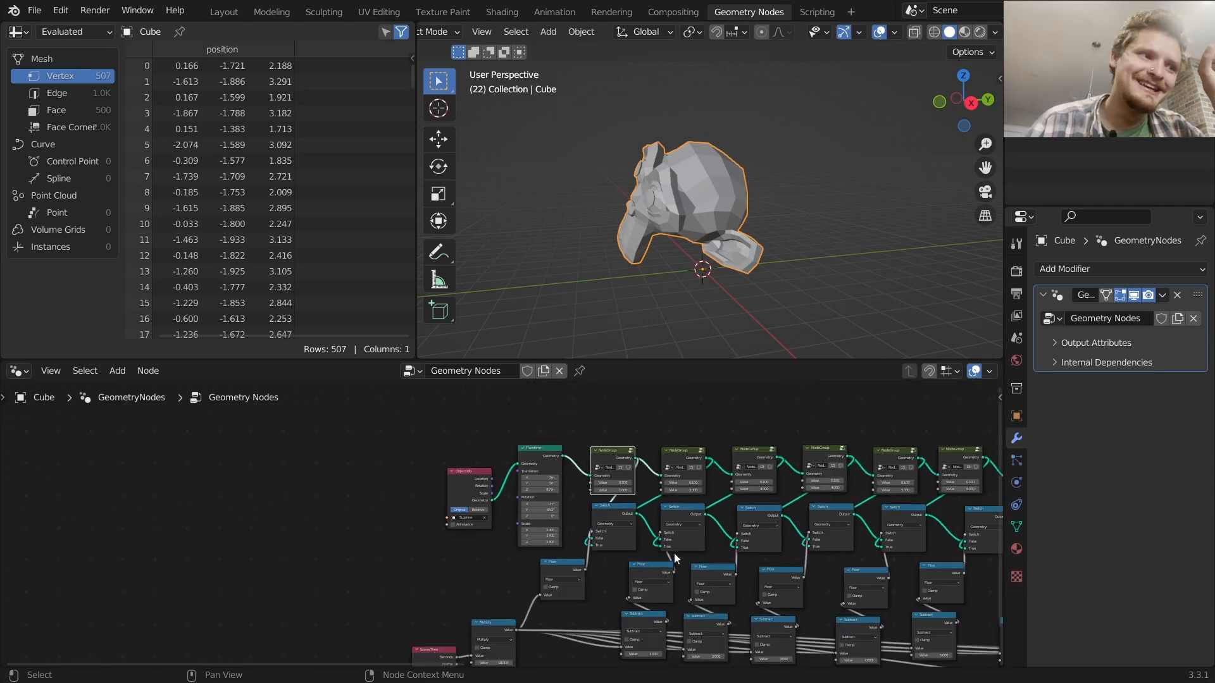
pyautogui.scroll(1, 699, 543)
pyautogui.scroll(1, 529, 513)
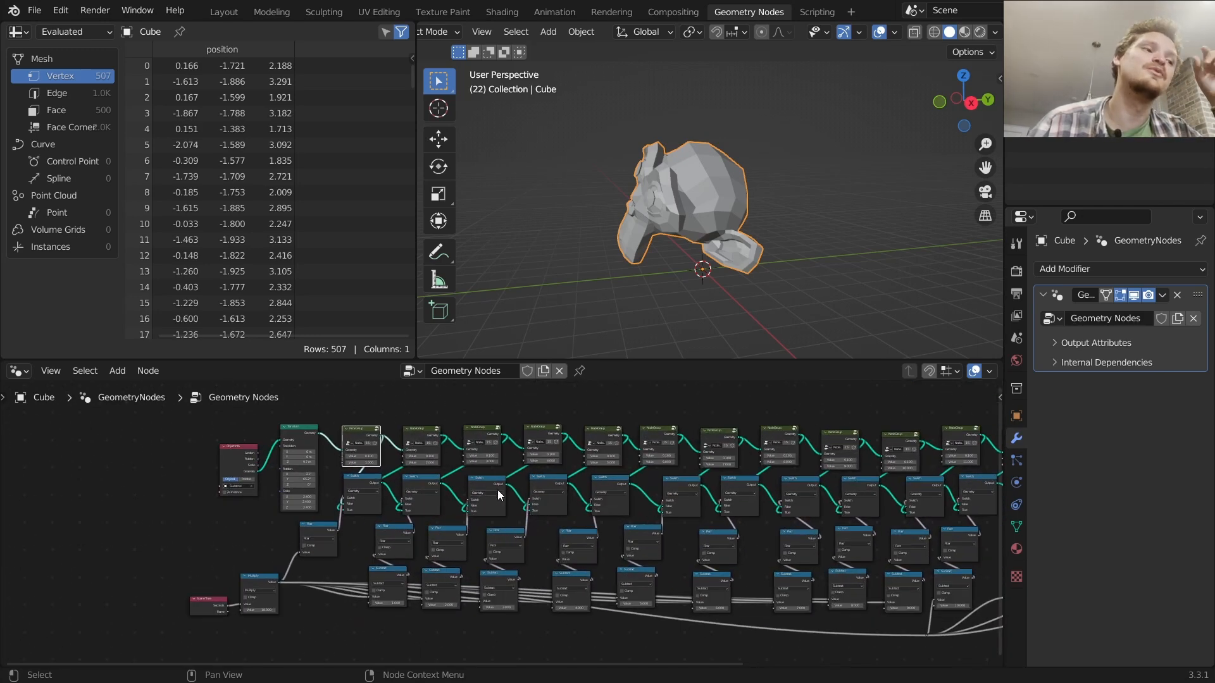
pyautogui.scroll(-2, 513, 488)
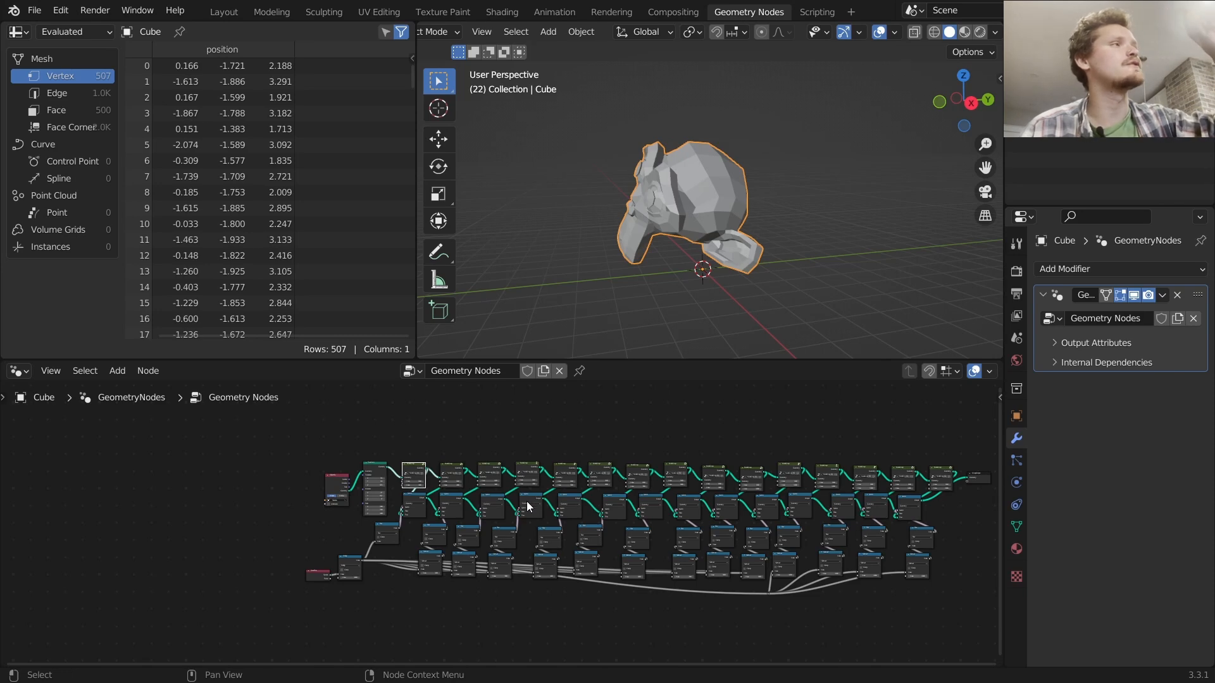
pyautogui.scroll(6, 528, 510)
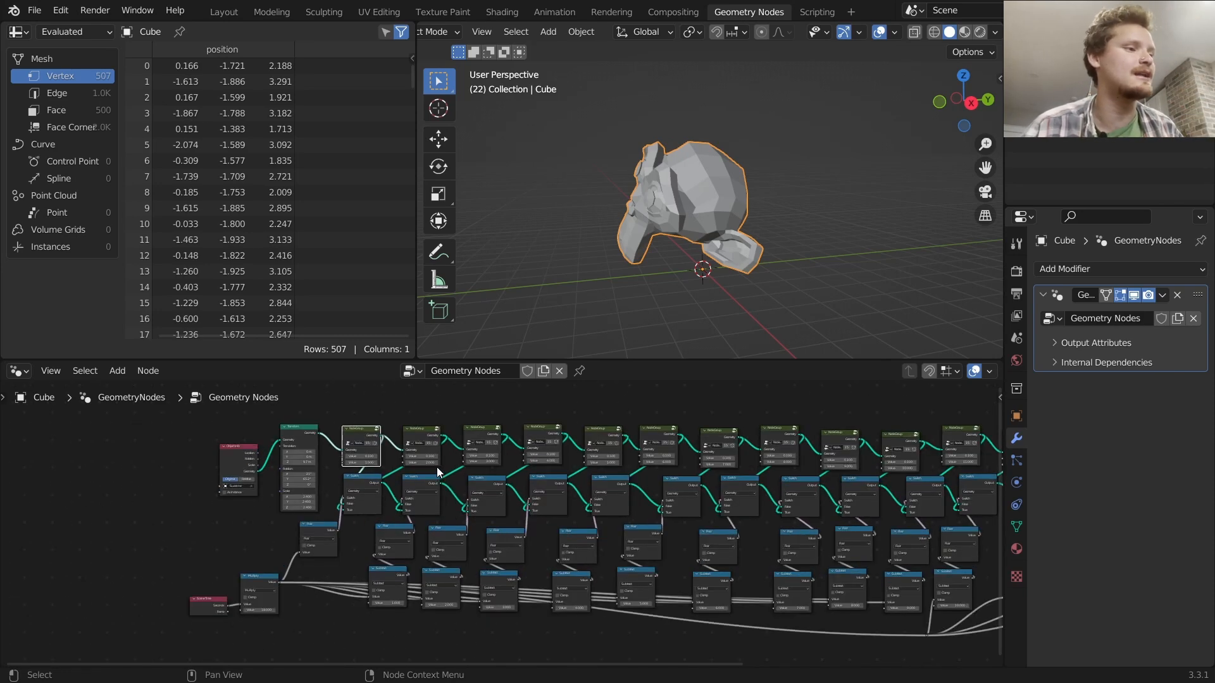
pyautogui.scroll(1, 567, 480)
pyautogui.click(609, 444)
pyautogui.press('Tab')
pyautogui.scroll(-5, 602, 503)
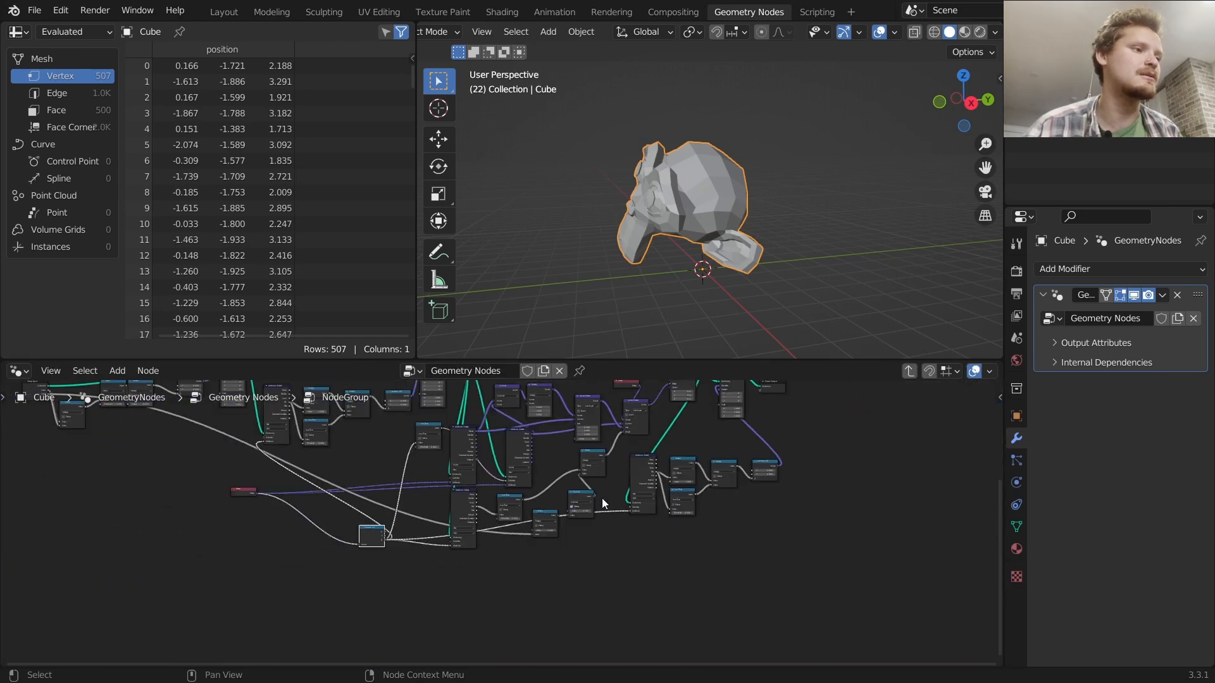
pyautogui.moveTo(625, 547); pyautogui.dragTo(643, 590, button='middle')
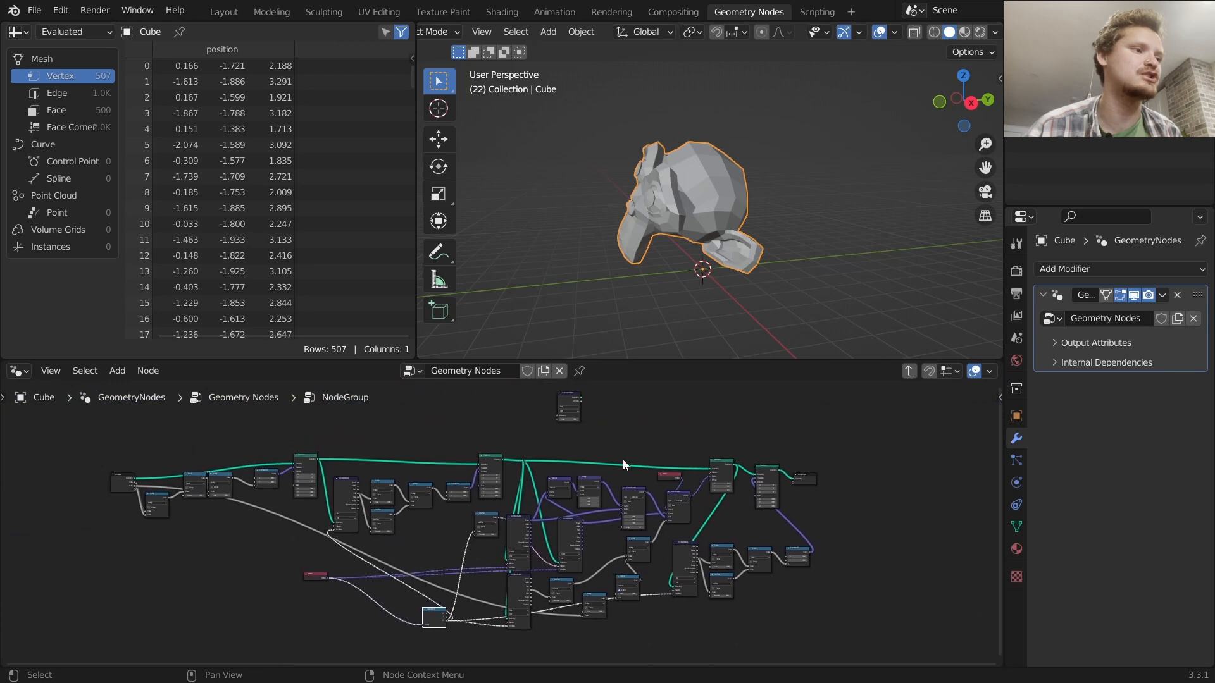
pyautogui.press('Tab')
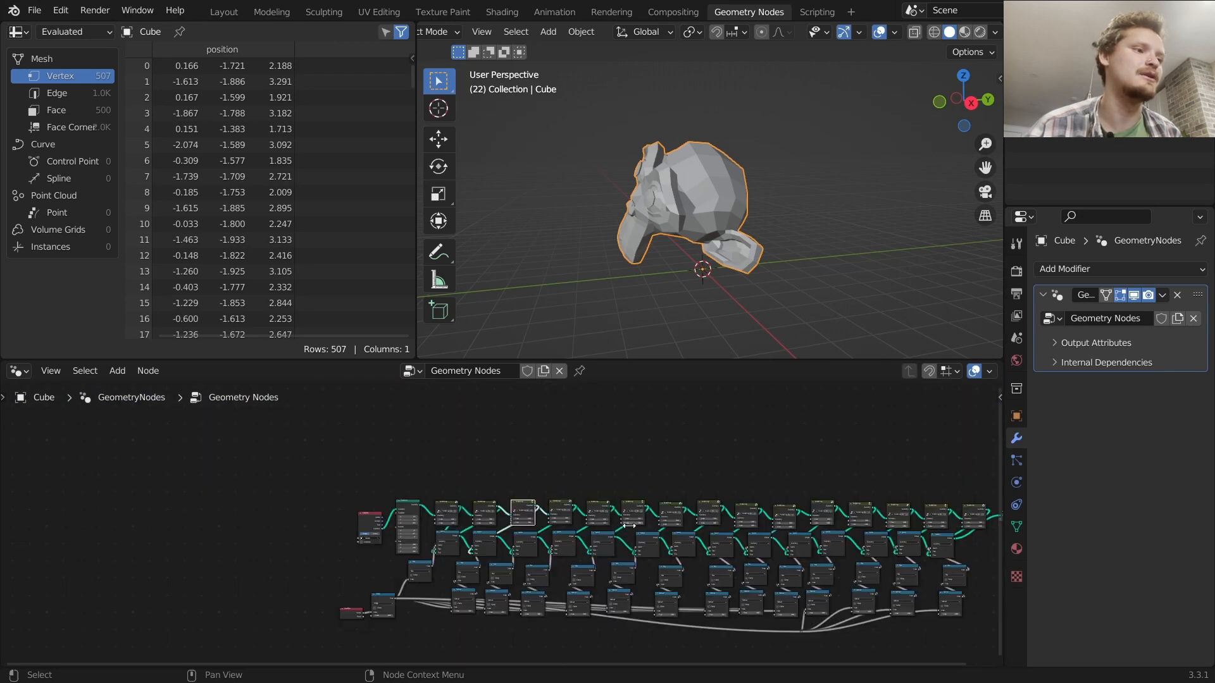
pyautogui.moveTo(619, 518); pyautogui.dragTo(533, 477, button='middle')
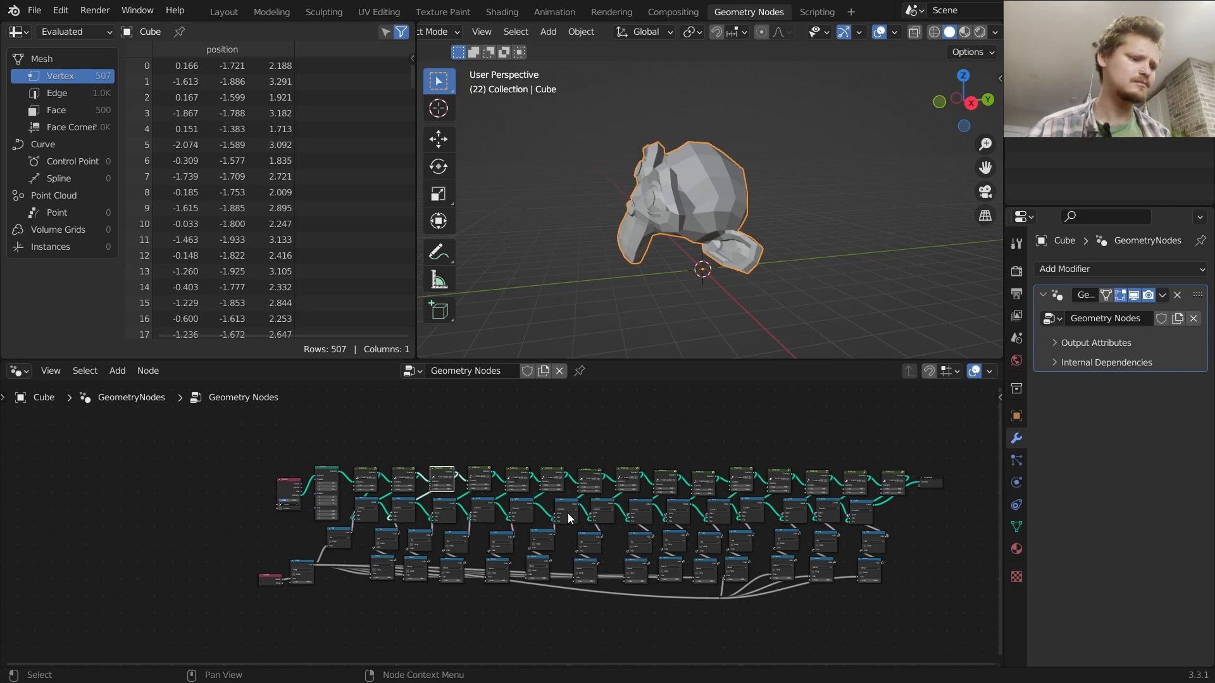
# Quit the demo.blend file without saving changes
pyautogui.hotkey('ctrl', 'q')
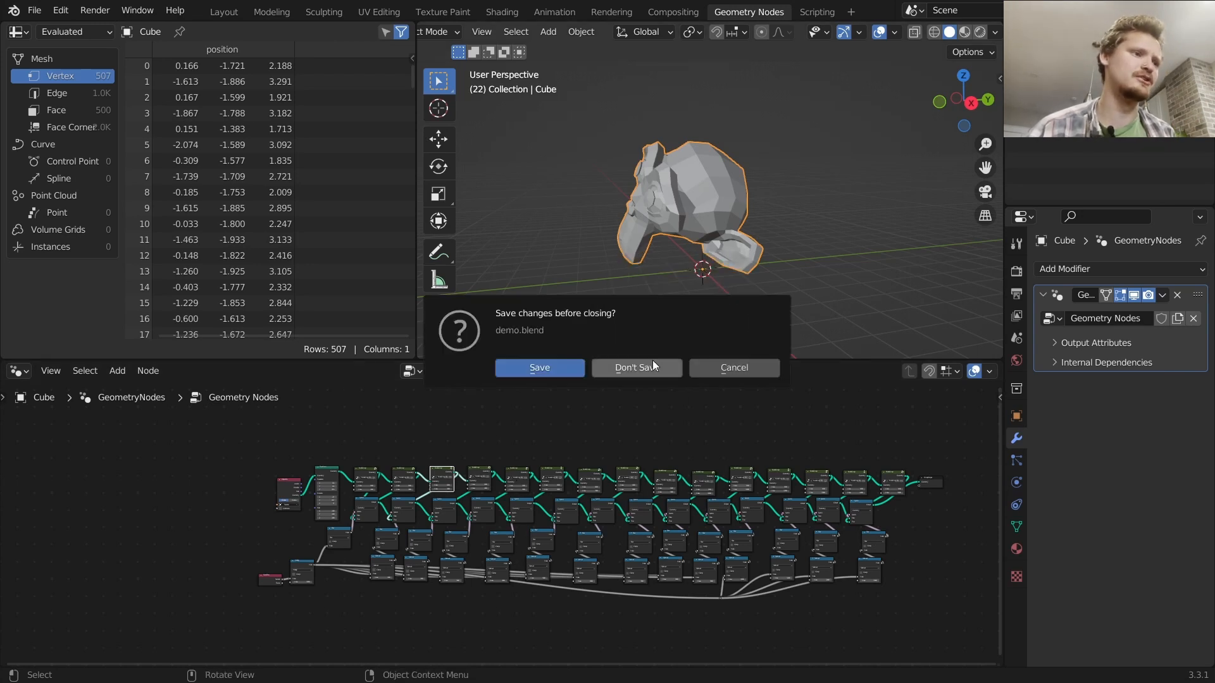
pyautogui.click(636, 368)
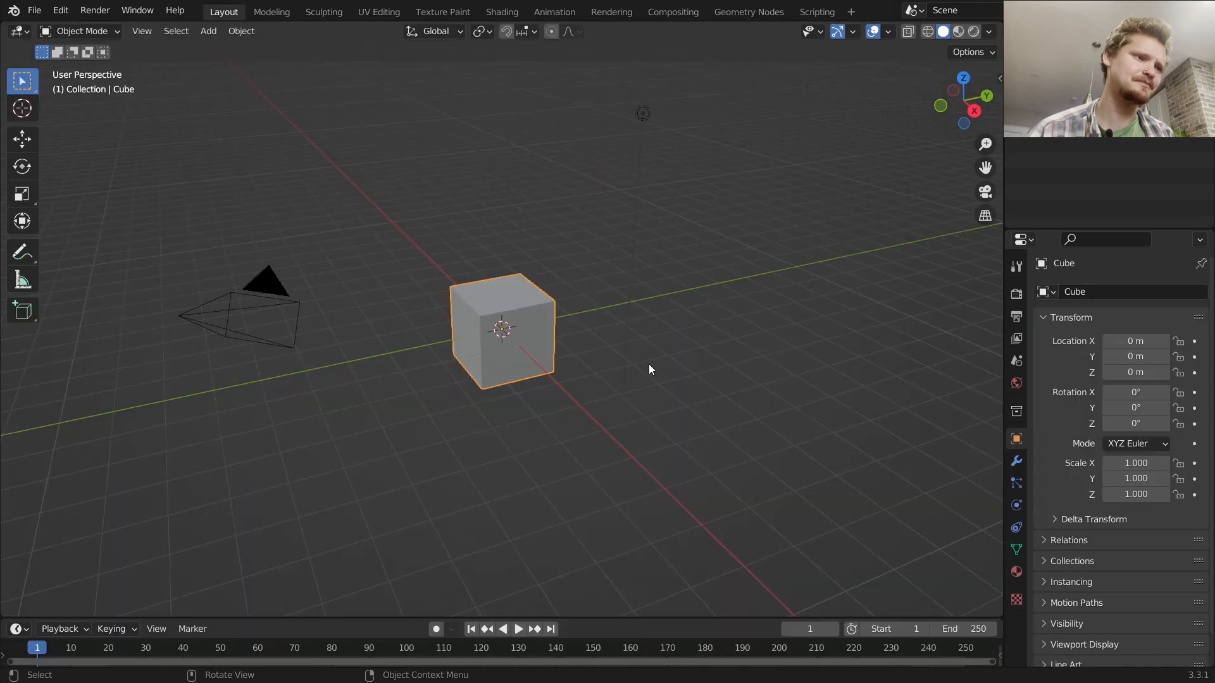
# Delete all objects in the default scene
pyautogui.press('a')
pyautogui.press('x')
pyautogui.click(549, 222)
# Add a new cube mesh to the scene
pyautogui.hotkey('shift', 'a')
pyautogui.moveTo(549, 223)
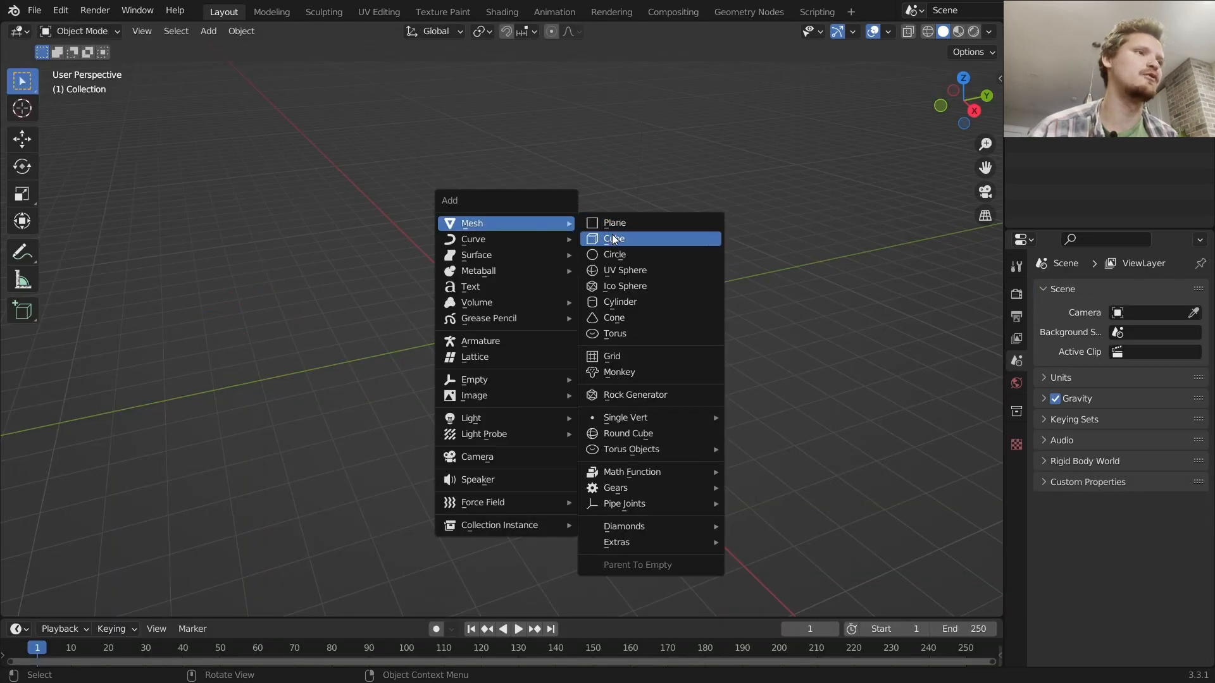
pyautogui.click(614, 239)
# Create a new geometry node tree on the cube and delete its Group Input node
pyautogui.click(749, 12)
pyautogui.click(473, 372)
pyautogui.moveTo(433, 589); pyautogui.dragTo(241, 522)
pyautogui.press('x')
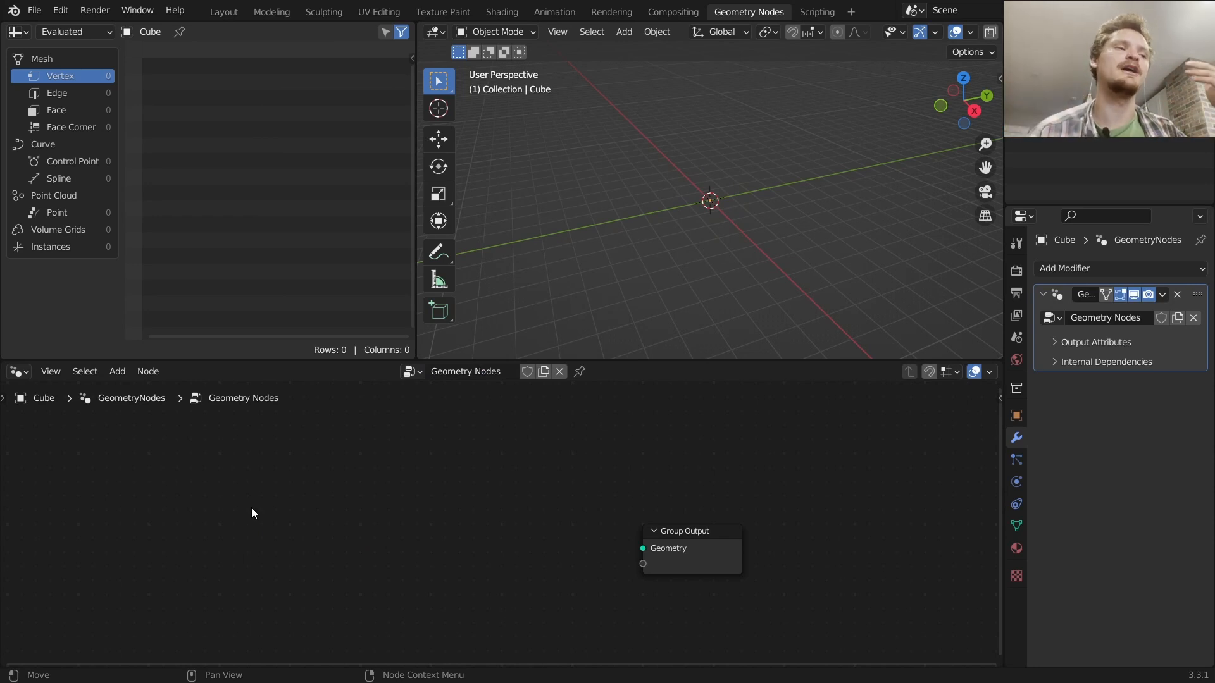
# Add a Monkey mesh scaled up, hide it, and select the cube again
pyautogui.hotkey('shift', 'a')
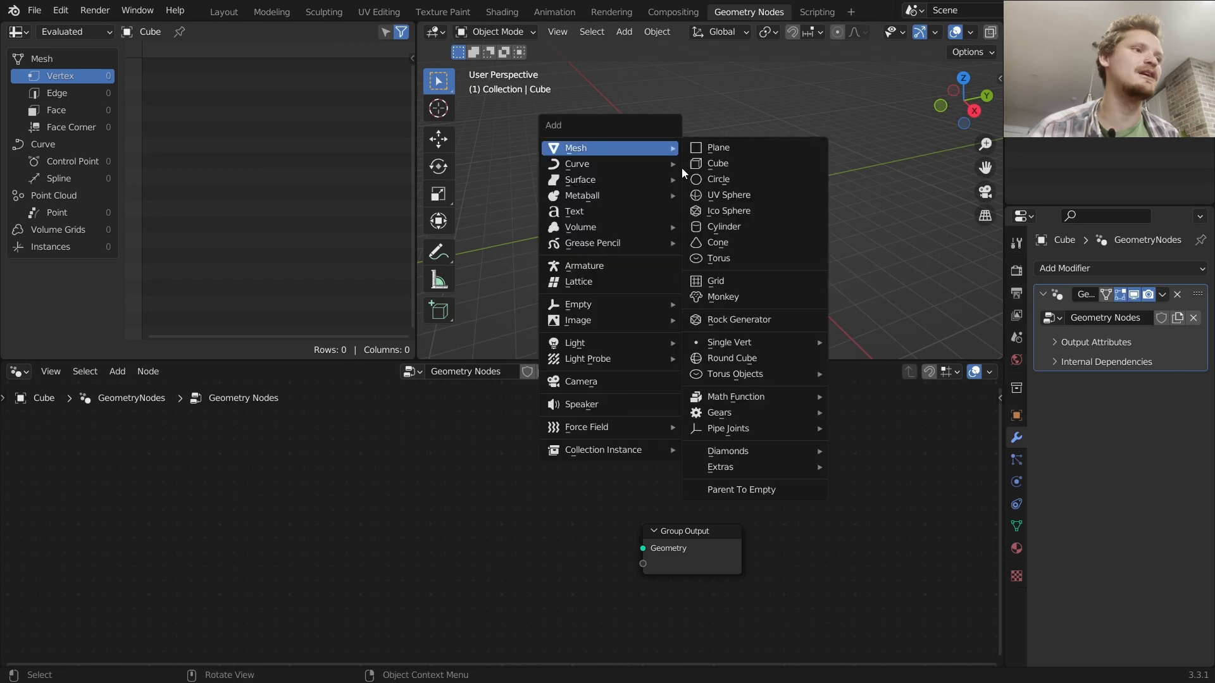
pyautogui.click(734, 297)
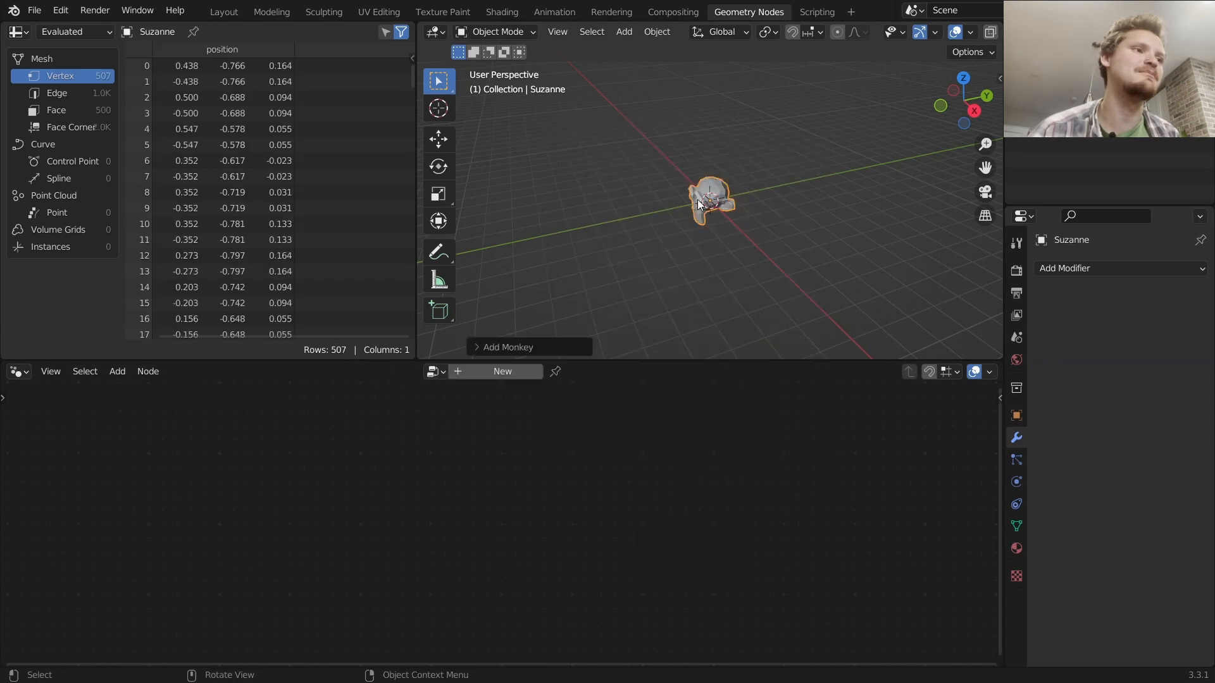
pyautogui.press('s')
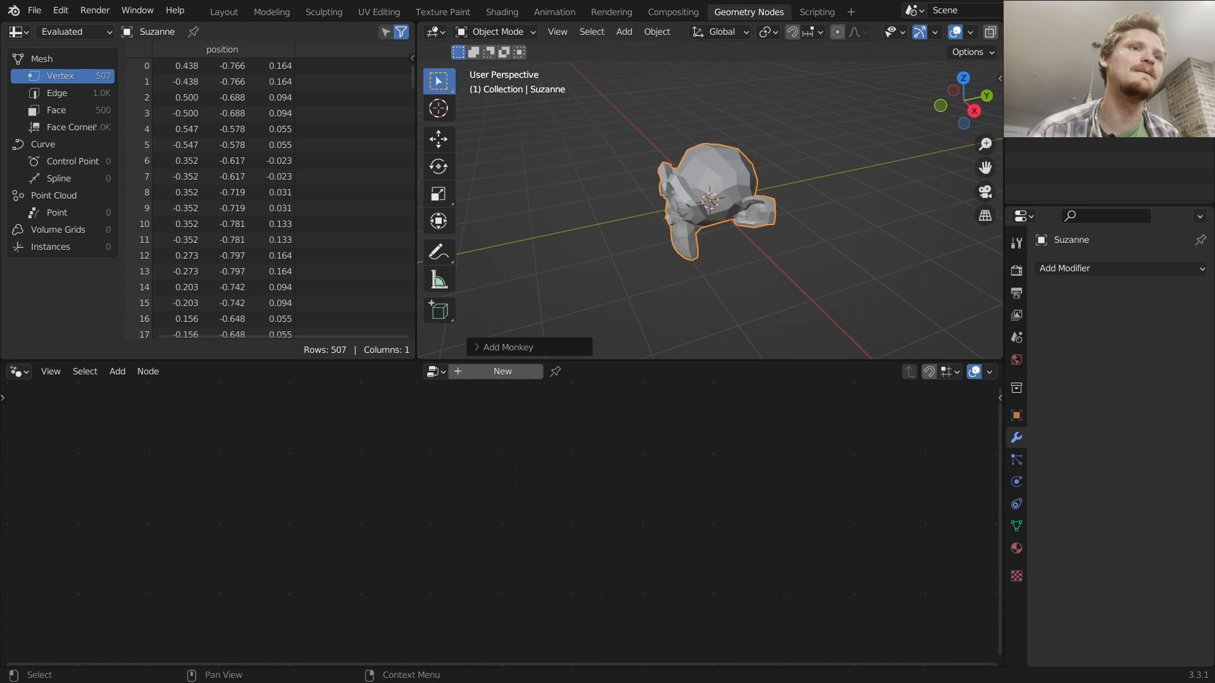
pyautogui.click(1184, 105)
pyautogui.click(1076, 89)
# Add an Object Info node to the node tree beside the Group Output
pyautogui.moveTo(592, 473); pyautogui.dragTo(665, 463, button='middle')
pyautogui.hotkey('shift', 'a')
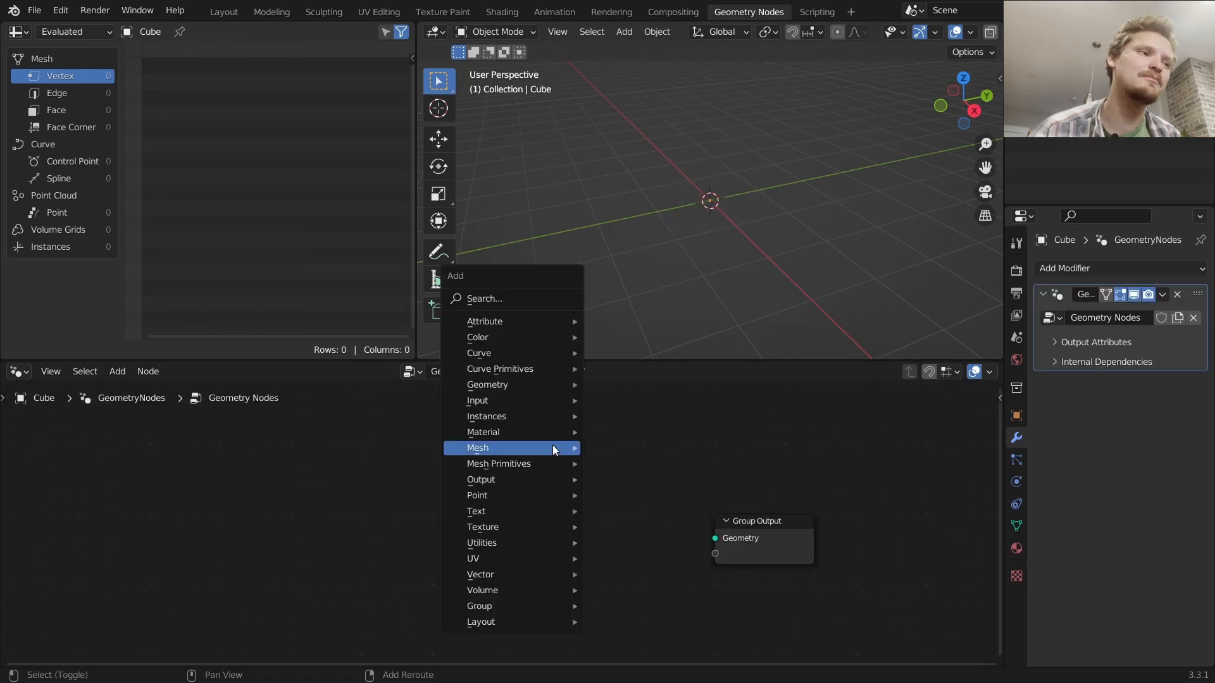
pyautogui.click(517, 303)
pyautogui.write('obj')
pyautogui.press('Return')
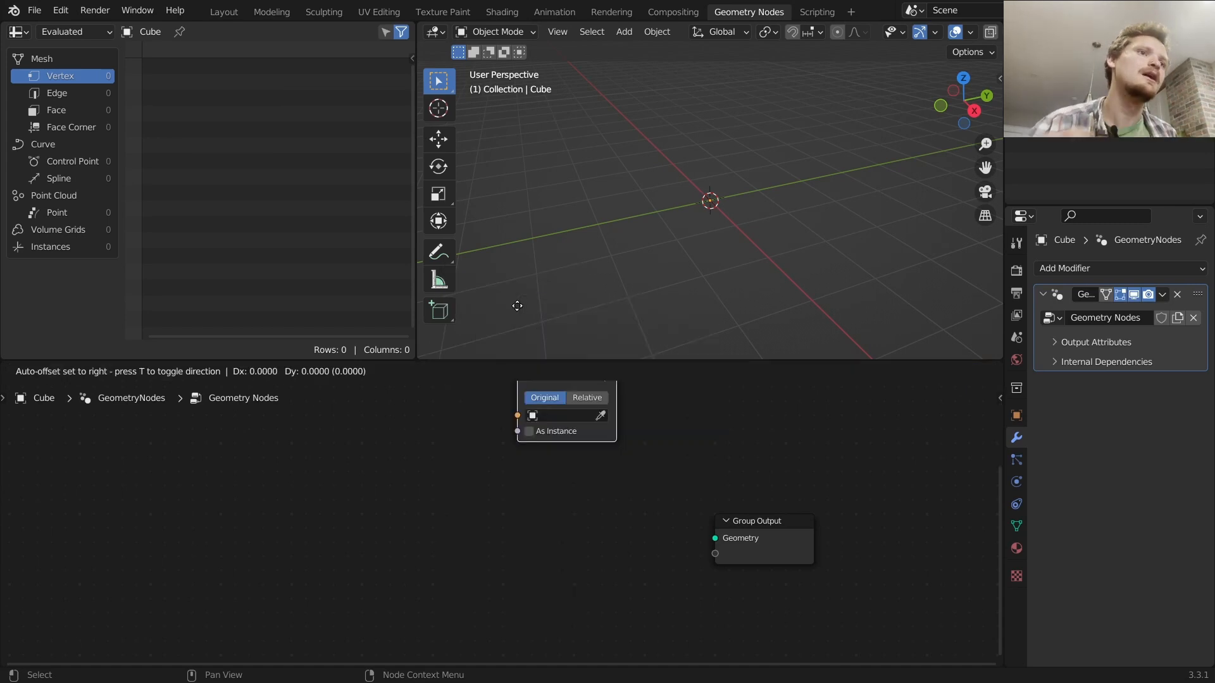
pyautogui.click(415, 485)
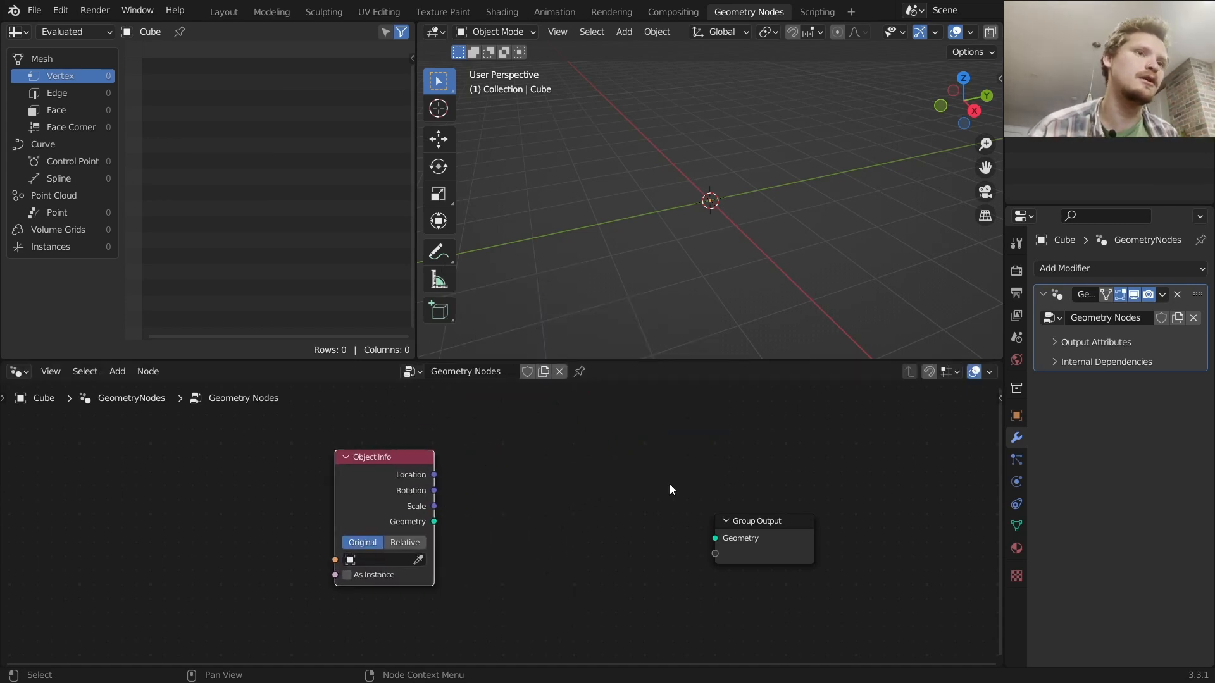
# Set the Object Info node's object to Suzanne and connect its Geometry to the Group Output
pyautogui.scroll(2, 437, 529)
pyautogui.click(383, 521)
pyautogui.click(354, 340)
pyautogui.moveTo(430, 469); pyautogui.dragTo(815, 492)
pyautogui.moveTo(403, 453); pyautogui.dragTo(290, 492)
pyautogui.scroll(-4, 806, 188)
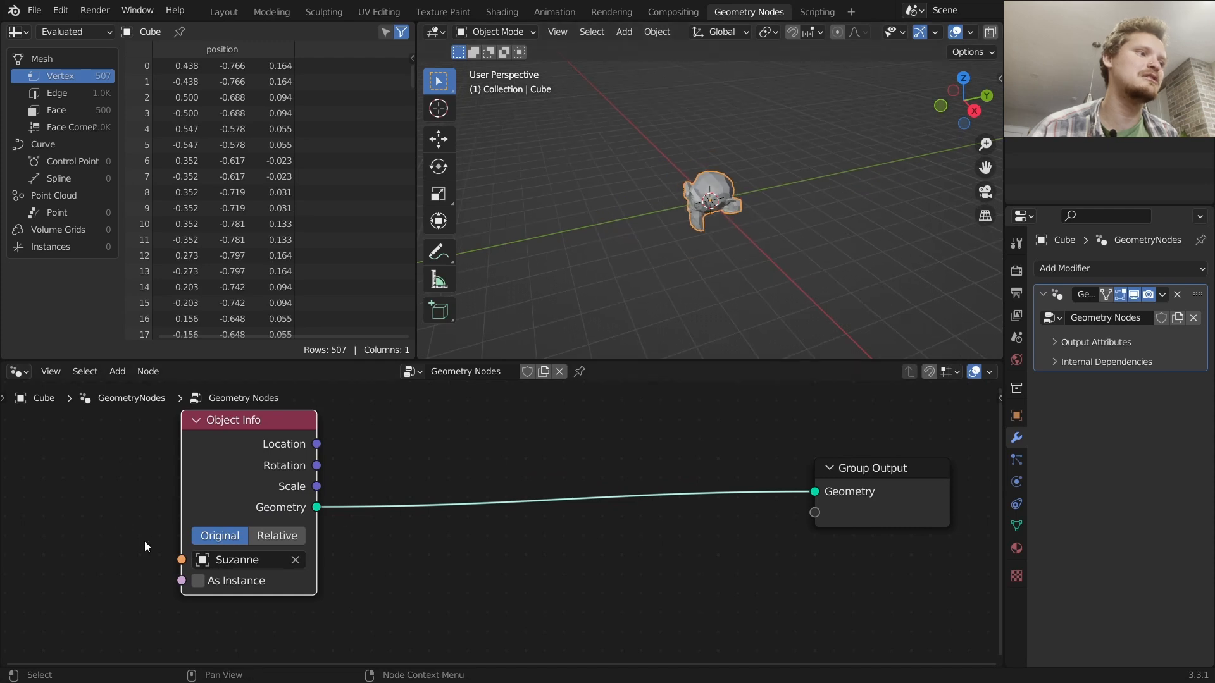
pyautogui.hotkey('shift', 'a')
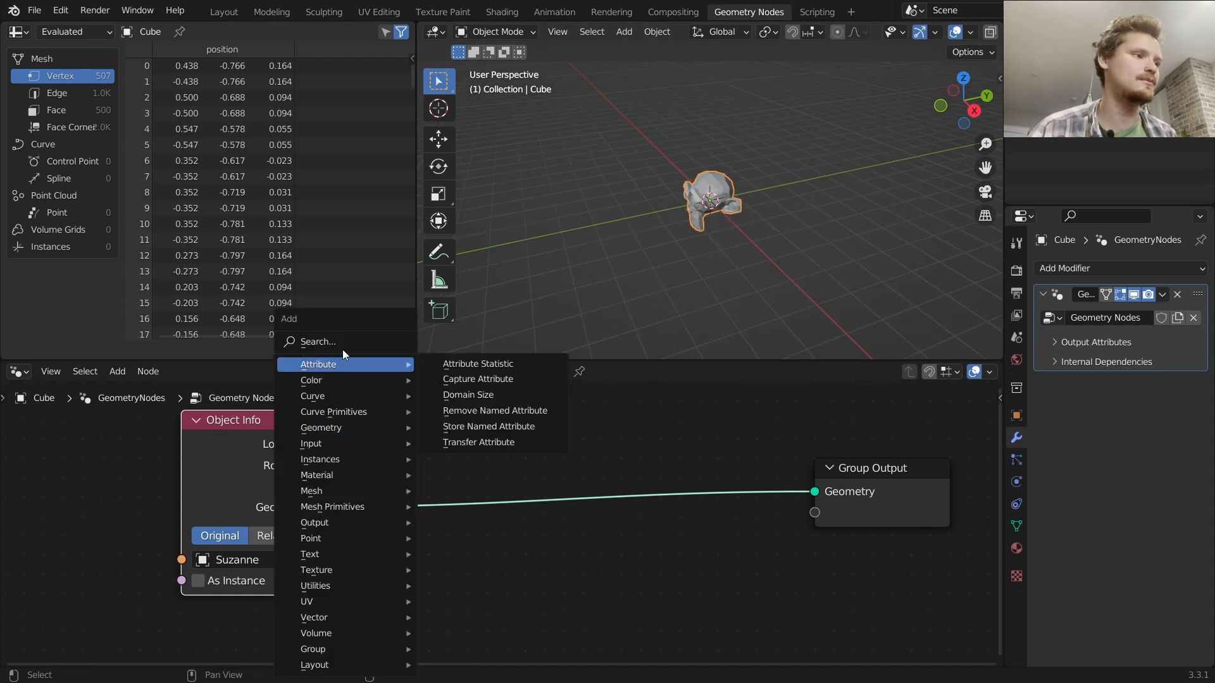
pyautogui.click(343, 347)
pyautogui.write('uv')
pyautogui.click(390, 375)
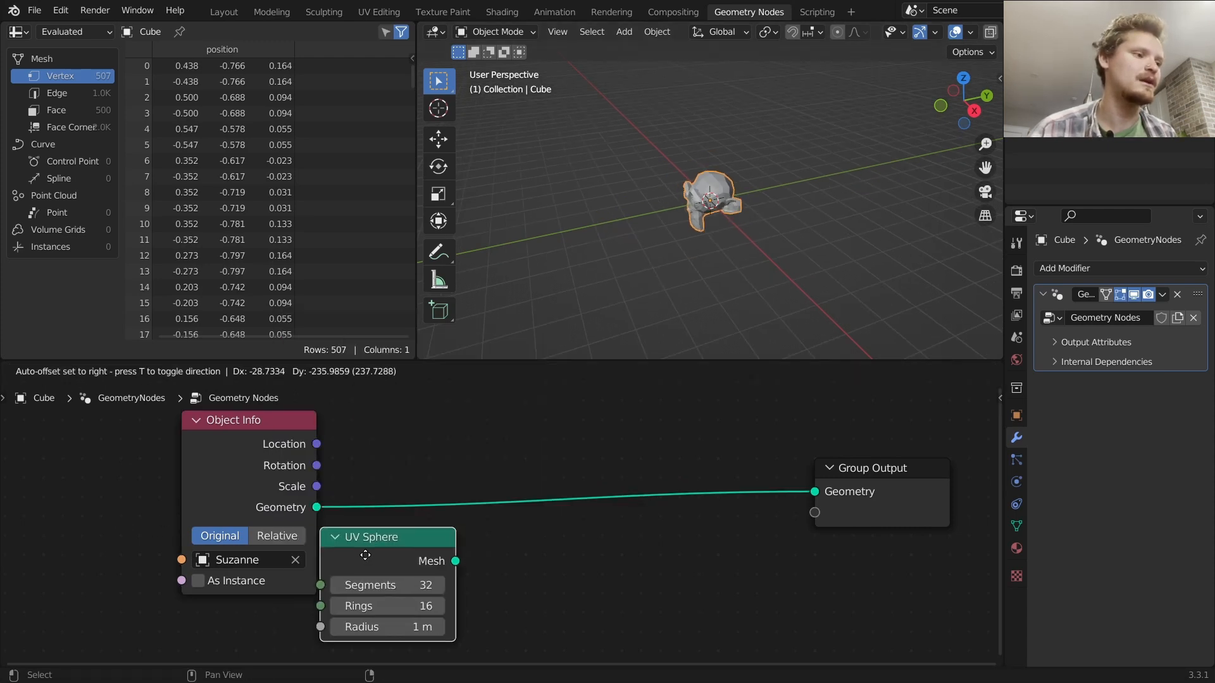
pyautogui.click(351, 581)
pyautogui.press('x')
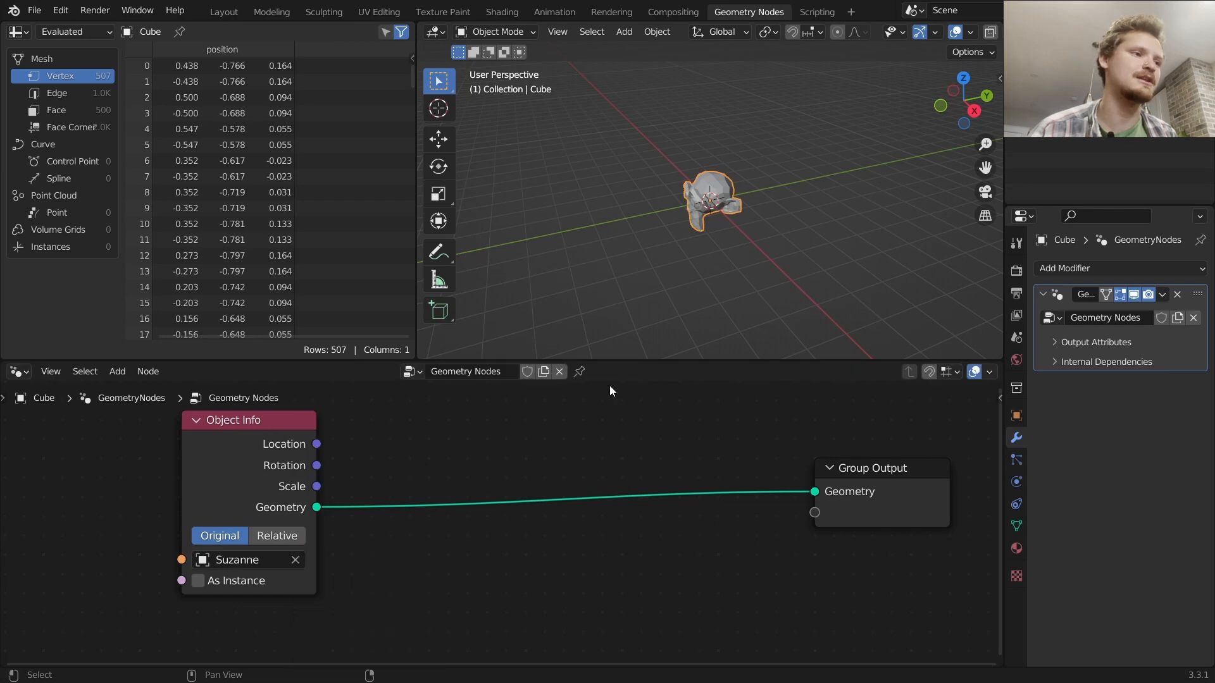
# Insert a Transform Geometry node on the link between Object Info and Group Output
pyautogui.hotkey('shift', 'a')
pyautogui.click(343, 346)
pyautogui.write('t')
pyautogui.click(396, 367)
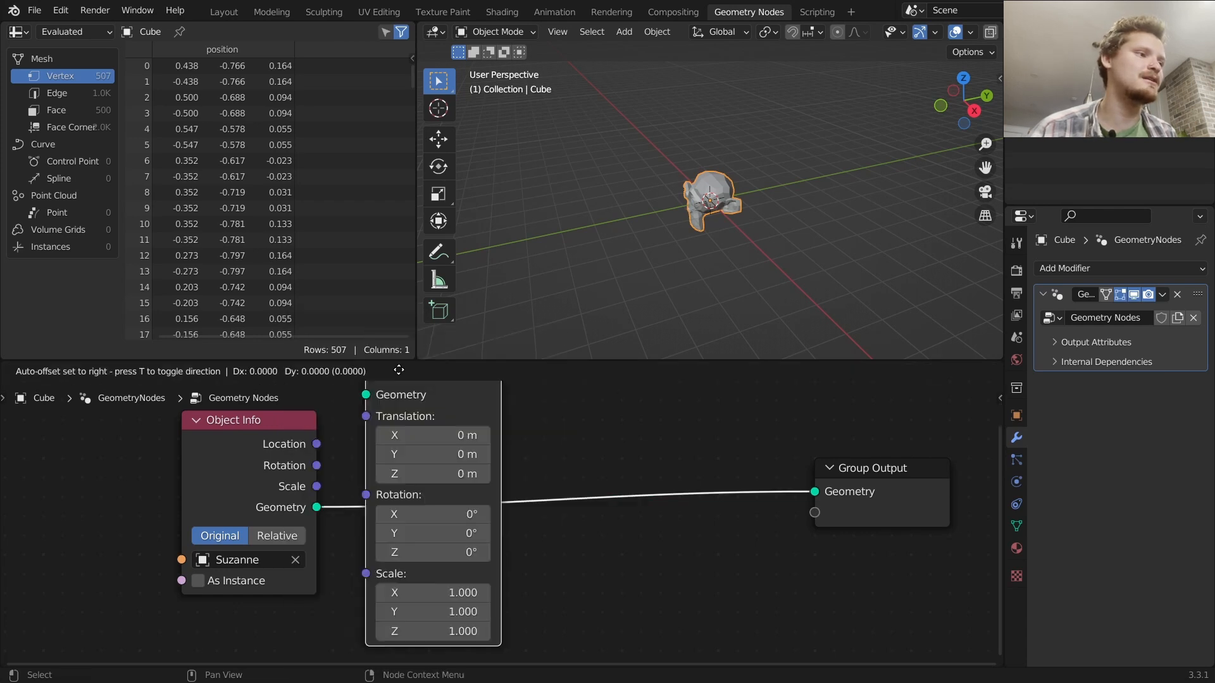
# Set the Transform node's Z translation to 6.5 m
pyautogui.click(446, 430)
pyautogui.moveTo(465, 551); pyautogui.dragTo(487, 552)
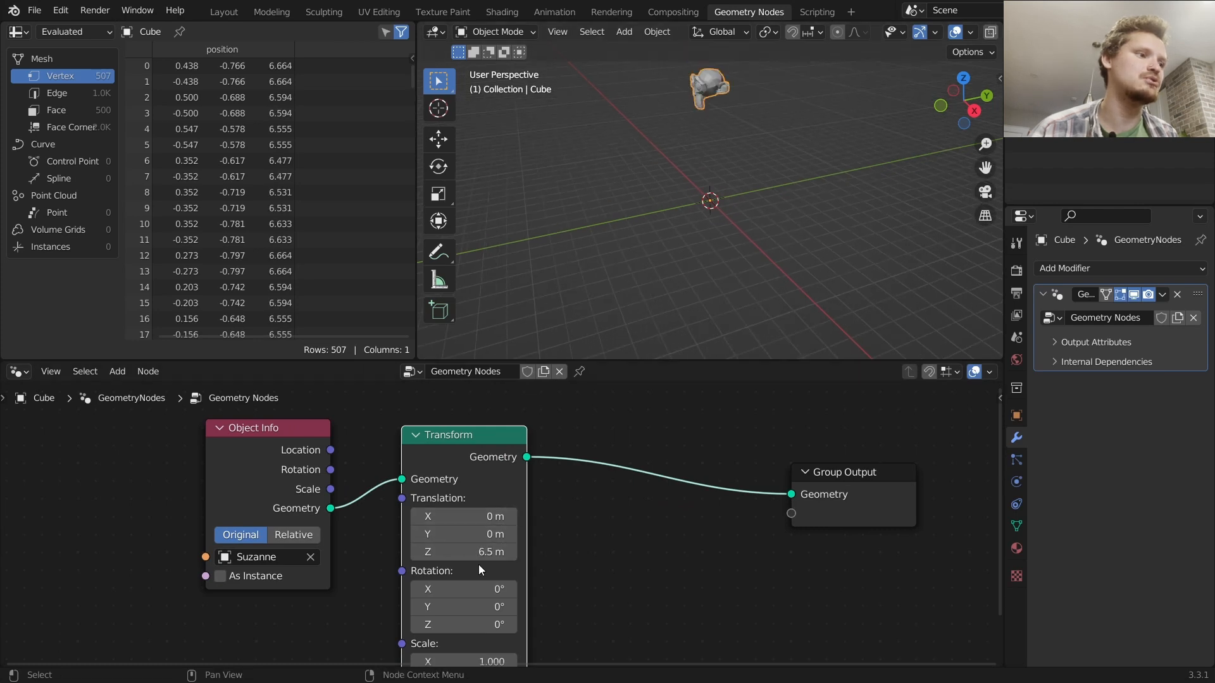
# Set the Transform node's X rotation to -21.4° and move the node aside
pyautogui.moveTo(484, 604)
pyautogui.mouseDown()
pyautogui.moveTo(496, 589)
pyautogui.moveTo(470, 590)
pyautogui.mouseUp()
pyautogui.hotkey('ctrl', 'z')
pyautogui.moveTo(112, 597); pyautogui.dragTo(467, 499)
pyautogui.press('g')
pyautogui.click(9, 514)
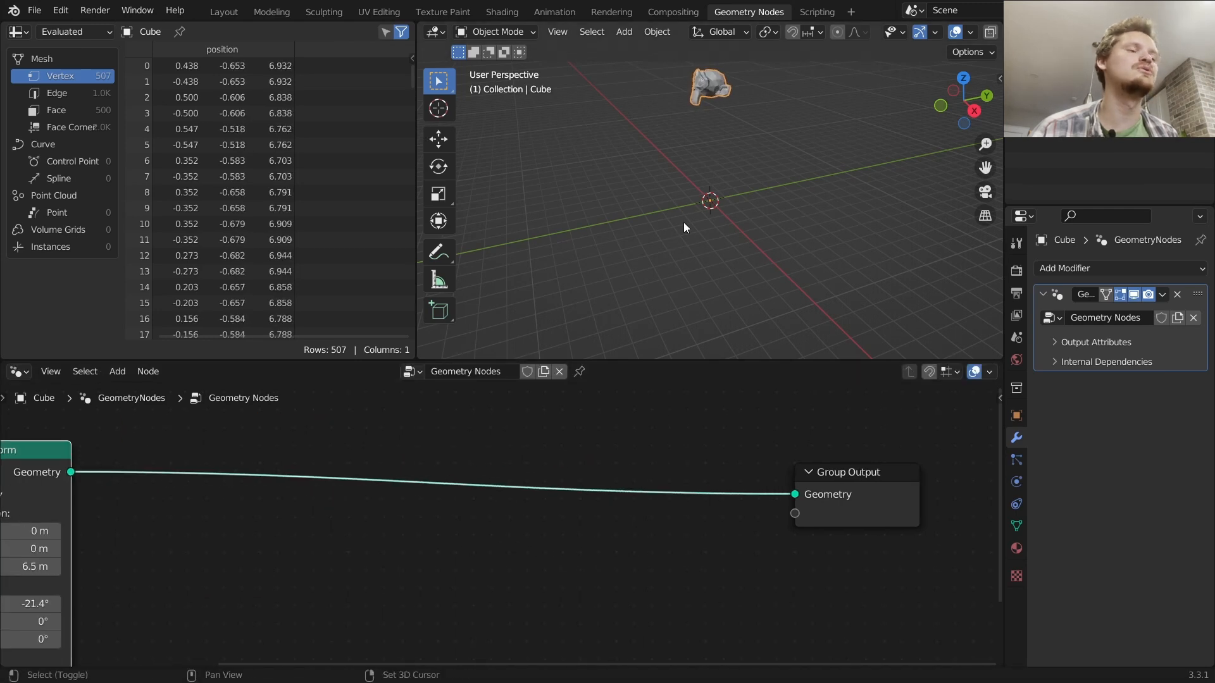
pyautogui.keyDown('shift'); pyautogui.moveTo(718, 138); pyautogui.dragTo(694, 210, button='middle'); pyautogui.keyUp('shift')
pyautogui.press('d')
pyautogui.moveTo(678, 176)
pyautogui.mouseDown()
pyautogui.moveTo(680, 295)
pyautogui.moveTo(588, 287)
pyautogui.moveTo(709, 253)
pyautogui.moveTo(599, 321)
pyautogui.mouseUp()
pyautogui.moveTo(737, 330)
pyautogui.mouseDown(button='right')
pyautogui.moveTo(799, 293)
pyautogui.moveTo(786, 271)
pyautogui.moveTo(742, 255)
pyautogui.moveTo(766, 212)
pyautogui.moveTo(713, 177)
pyautogui.mouseUp(button='right')
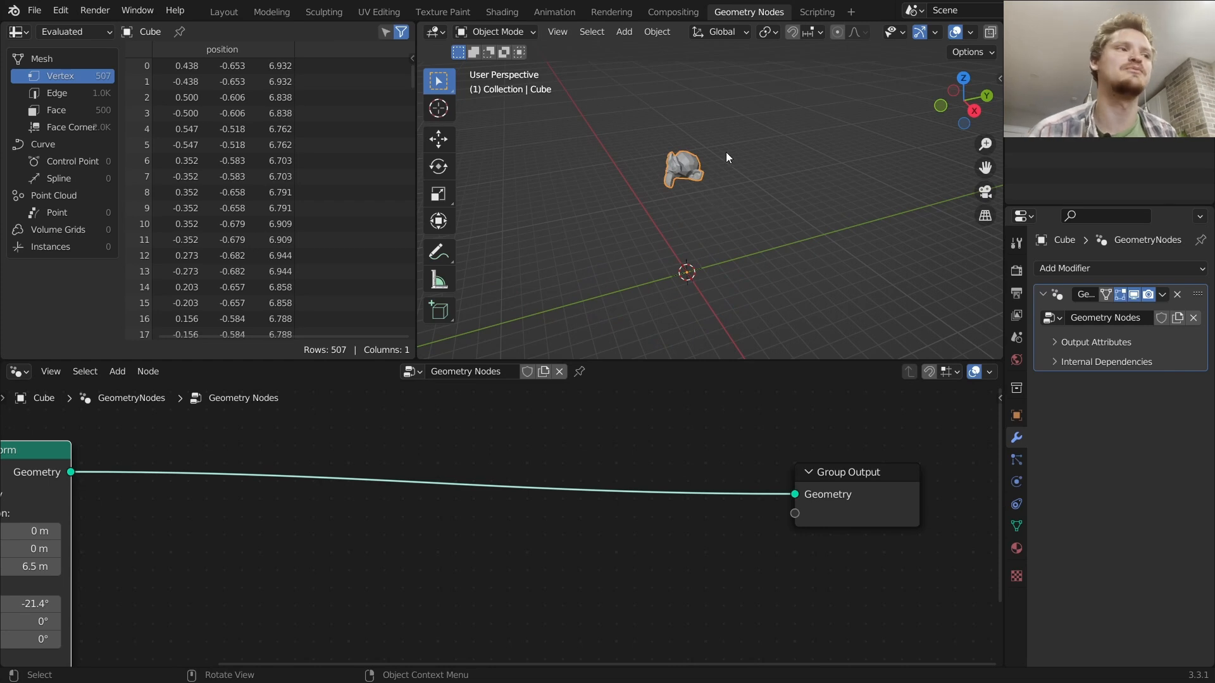
# Inspect the raised, tilted Suzanne in the 3D viewport from several angles
pyautogui.scroll(3, 709, 173)
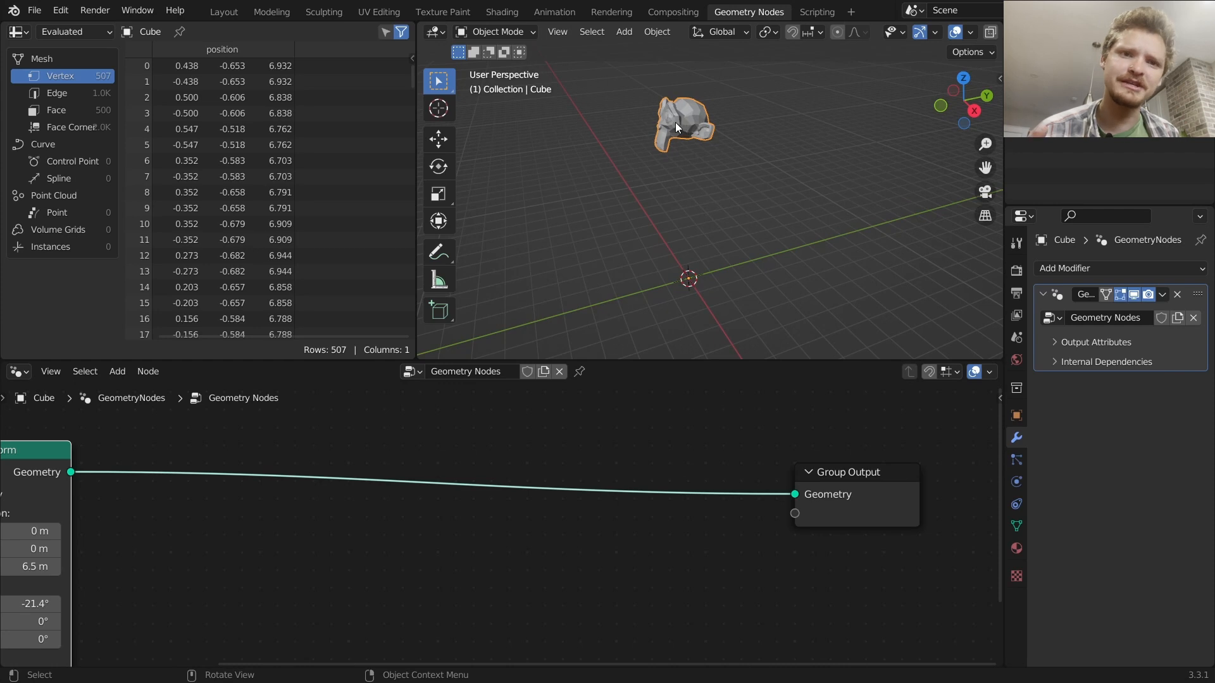
pyautogui.moveTo(681, 124)
pyautogui.mouseDown()
pyautogui.moveTo(678, 176)
pyautogui.moveTo(692, 164)
pyautogui.mouseUp()
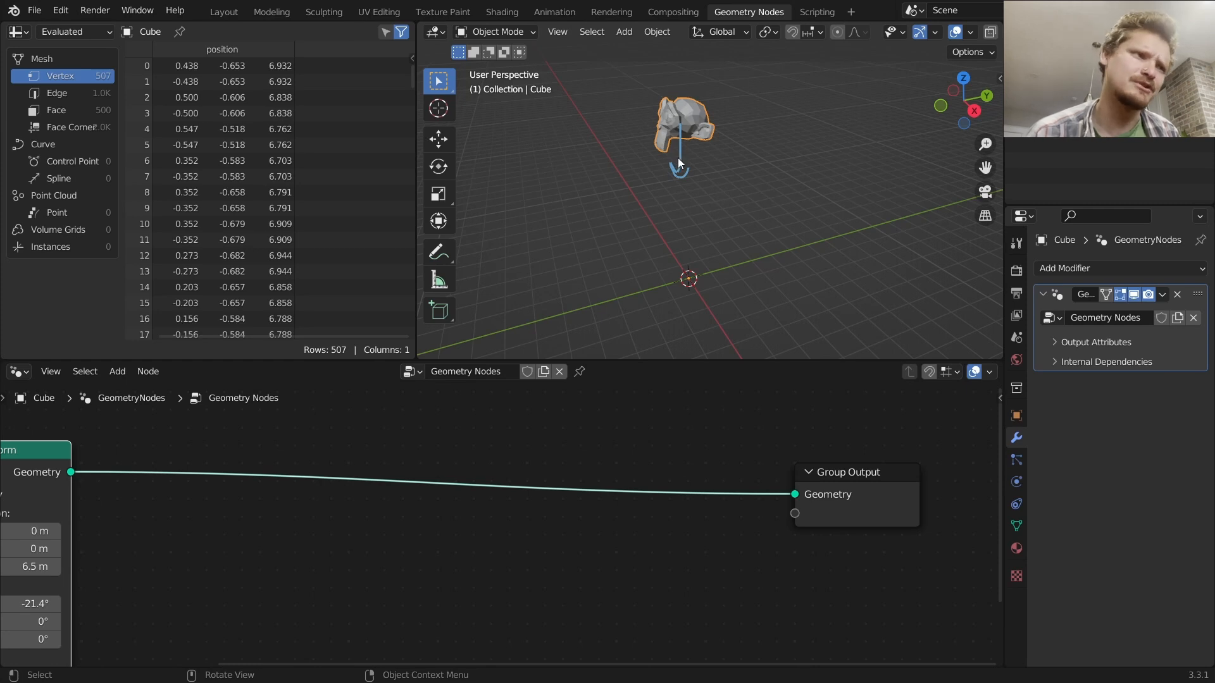
pyautogui.moveTo(680, 189); pyautogui.dragTo(675, 265)
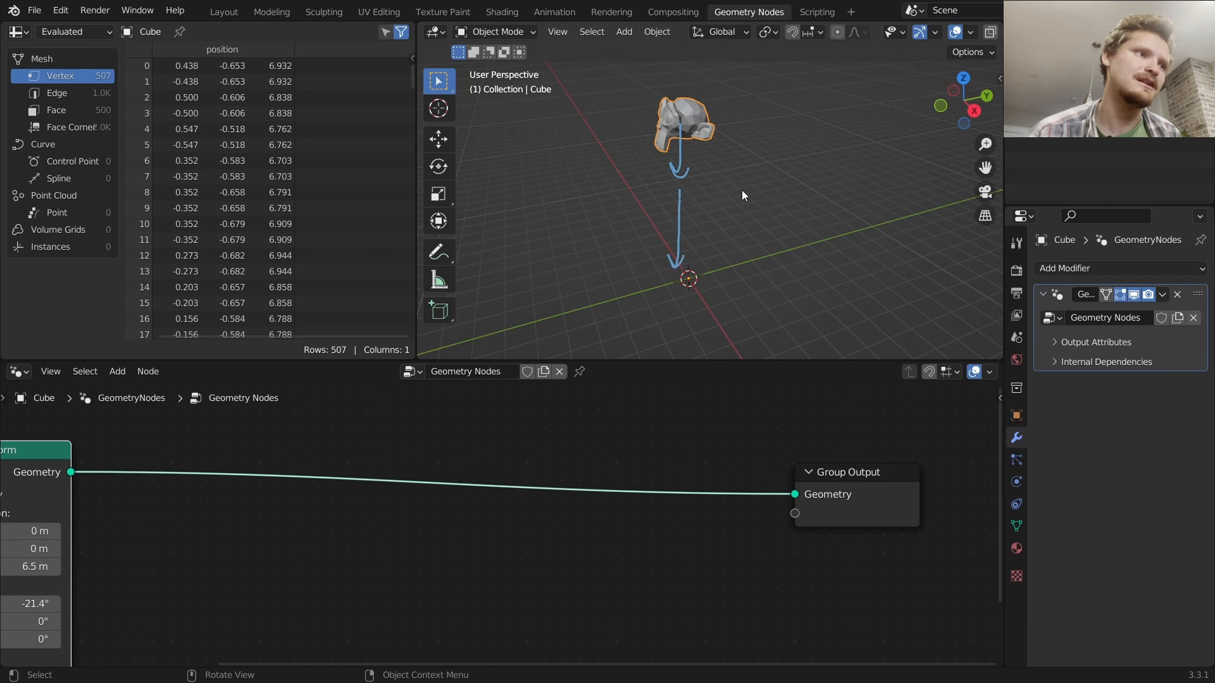
pyautogui.moveTo(711, 253)
pyautogui.keyDown('ctrl'); pyautogui.mouseDown()
pyautogui.moveTo(708, 156)
pyautogui.moveTo(682, 119)
pyautogui.mouseUp(); pyautogui.keyUp('ctrl')
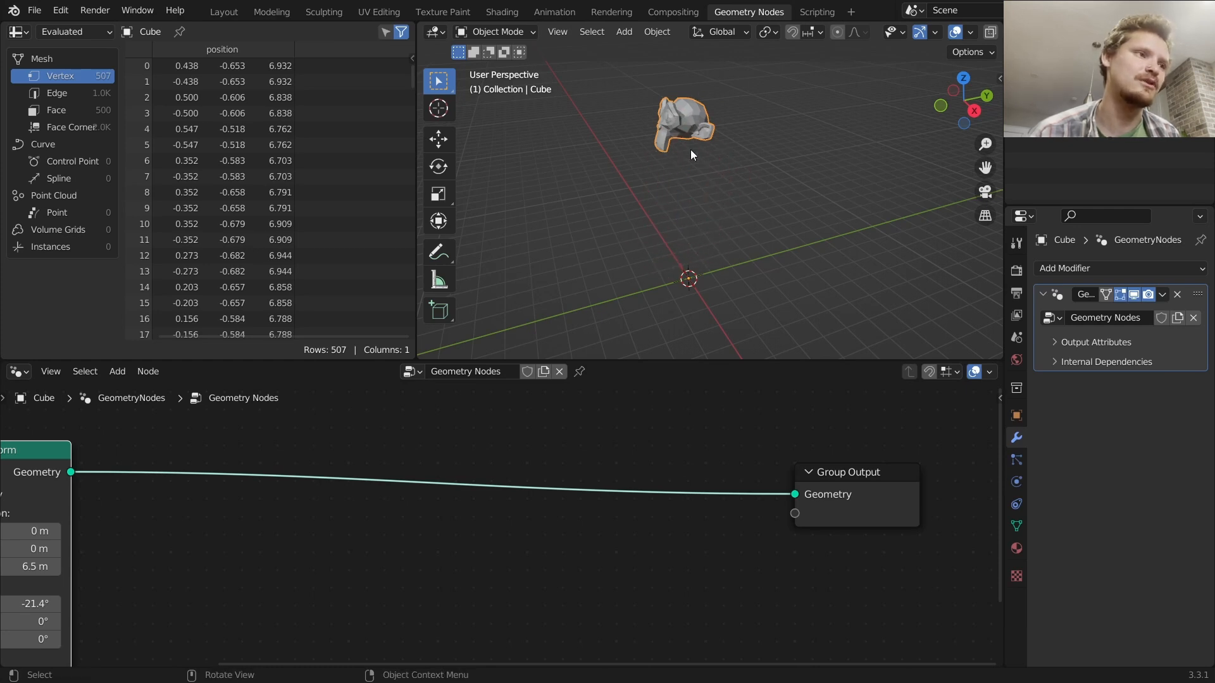
pyautogui.moveTo(705, 217); pyautogui.dragTo(679, 100, button='middle')
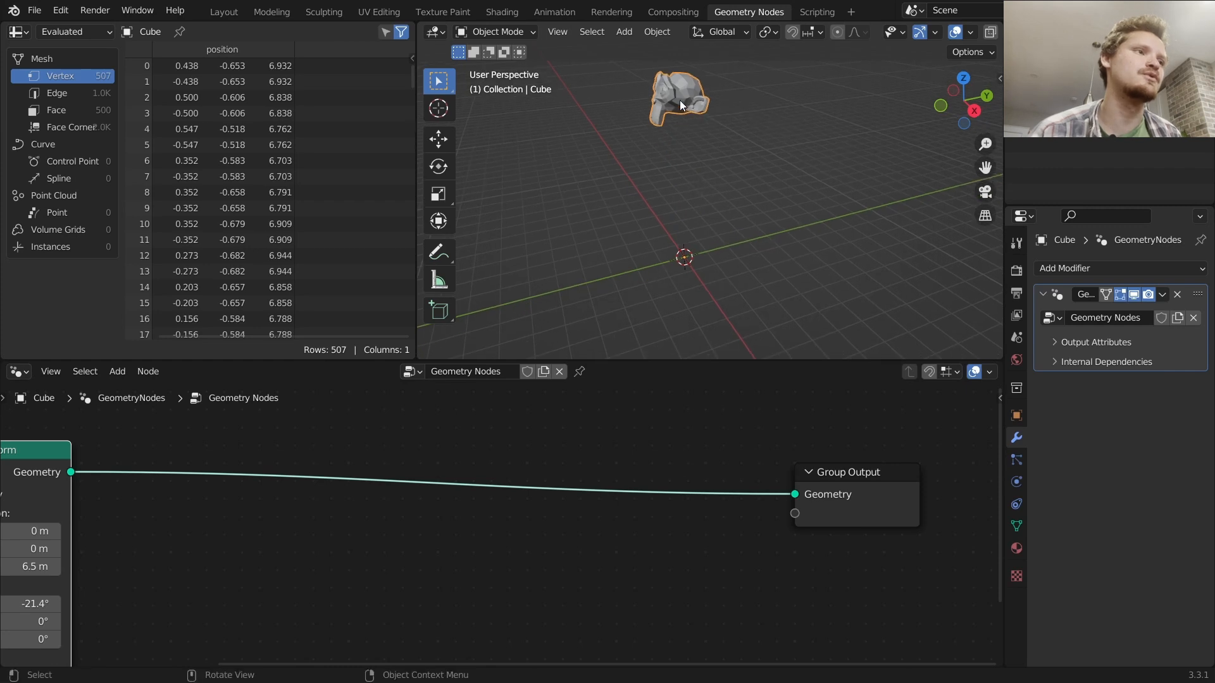
pyautogui.moveTo(684, 130); pyautogui.dragTo(698, 129)
pyautogui.moveTo(738, 213)
pyautogui.mouseDown()
pyautogui.moveTo(587, 243)
pyautogui.moveTo(744, 198)
pyautogui.moveTo(693, 206)
pyautogui.mouseUp()
pyautogui.moveTo(693, 207)
pyautogui.mouseDown(button='middle')
pyautogui.moveTo(731, 264)
pyautogui.moveTo(738, 231)
pyautogui.mouseUp(button='middle')
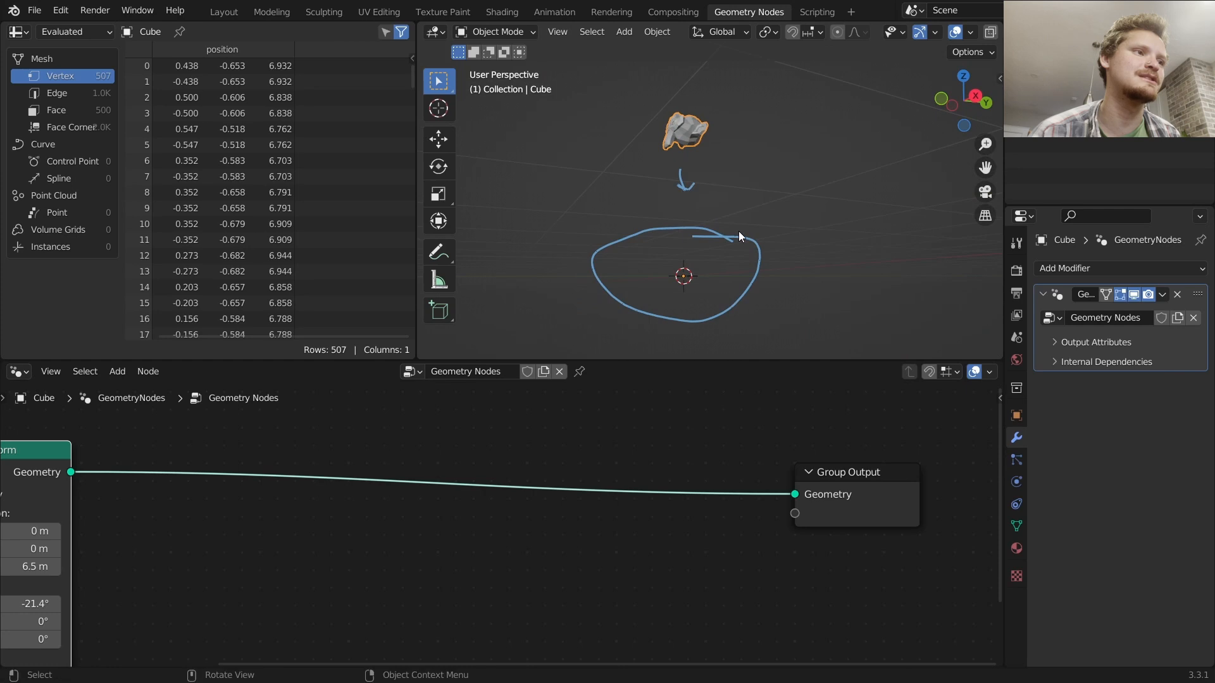
pyautogui.moveTo(690, 311)
pyautogui.keyDown('ctrl'); pyautogui.mouseDown()
pyautogui.moveTo(643, 317)
pyautogui.moveTo(835, 286)
pyautogui.moveTo(718, 242)
pyautogui.moveTo(624, 238)
pyautogui.moveTo(632, 197)
pyautogui.moveTo(687, 182)
pyautogui.mouseUp(); pyautogui.keyUp('ctrl')
pyautogui.moveTo(711, 150); pyautogui.dragTo(686, 211, button='middle')
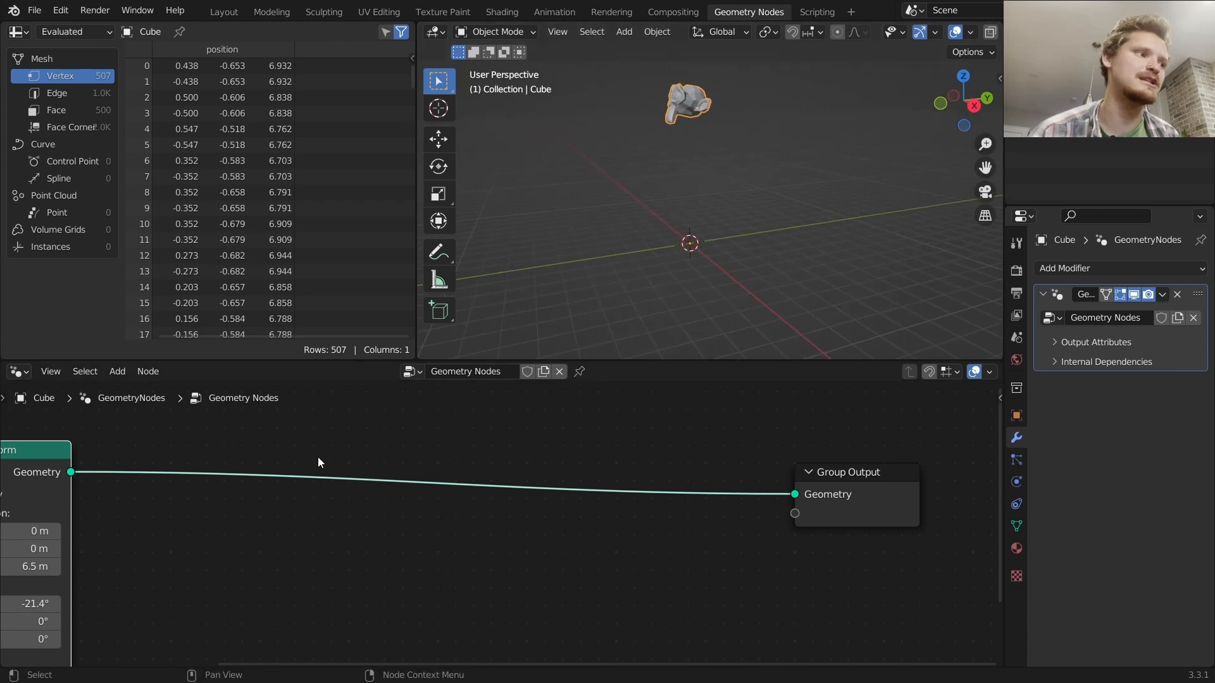
# Join the Object Info and Transform nodes into a frame
pyautogui.scroll(-3, 343, 434)
pyautogui.moveTo(319, 453); pyautogui.dragTo(397, 457, button='middle')
pyautogui.moveTo(390, 526); pyautogui.dragTo(171, 475)
pyautogui.press('g')
pyautogui.click(58, 476)
pyautogui.scroll(-2, 249, 529)
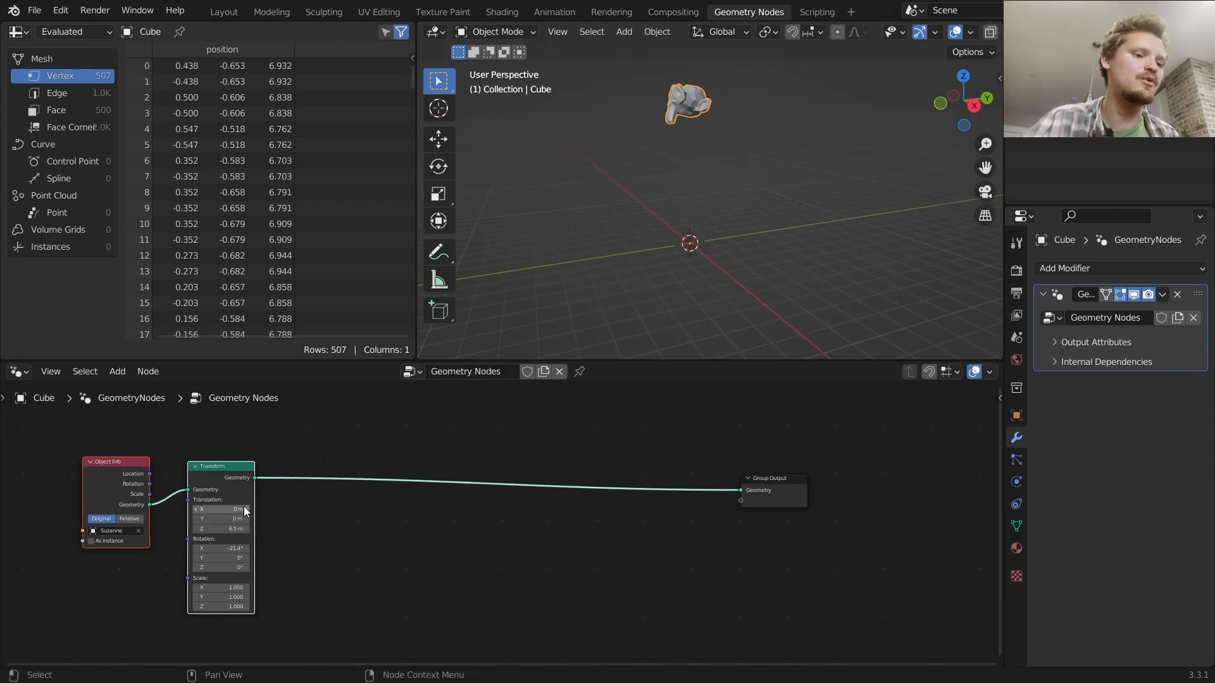
pyautogui.hotkey('ctrl', 'j')
pyautogui.moveTo(308, 495); pyautogui.dragTo(331, 475, button='middle')
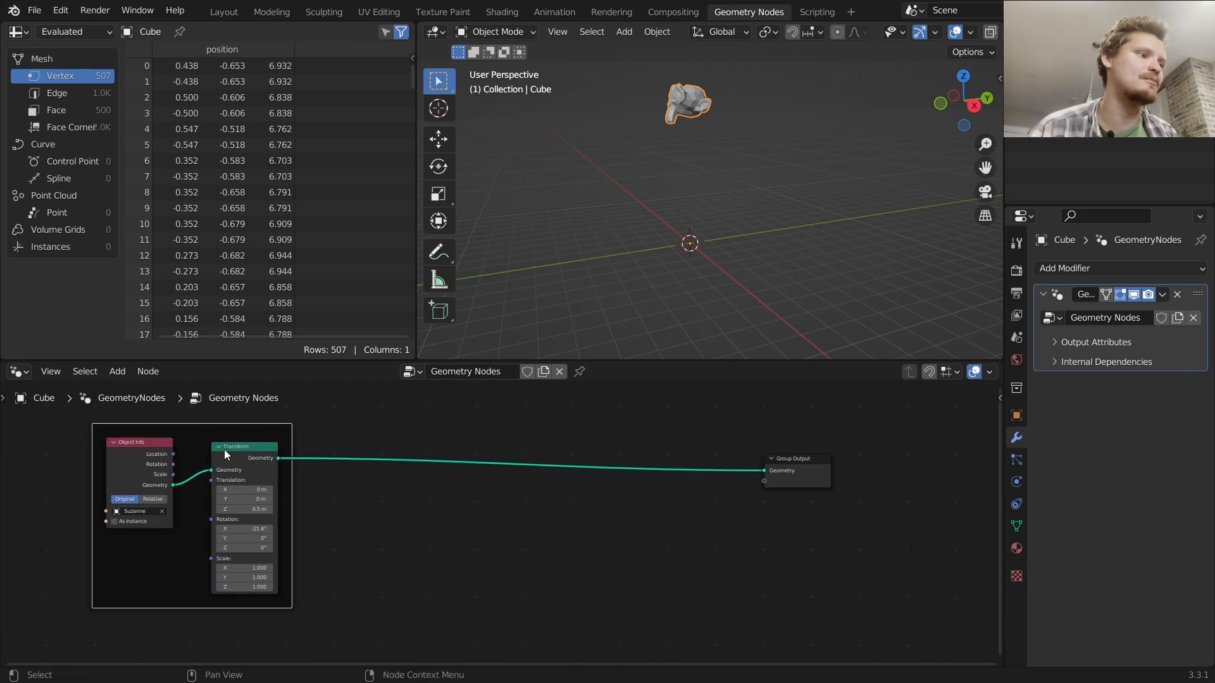
# Add a second Transform node between the framed Transform and the Group Output
pyautogui.click(244, 457)
pyautogui.hotkey('shift', 'a')
pyautogui.write('tr')
pyautogui.press('Return')
pyautogui.click(546, 451)
pyautogui.keyDown('shift'); pyautogui.moveTo(537, 479); pyautogui.dragTo(271, 479); pyautogui.keyUp('shift')
pyautogui.hotkey('ctrl', 'z')
# Connect a new Combine XYZ node to the second Transform node's Translation input
pyautogui.moveTo(492, 449); pyautogui.dragTo(266, 478)
pyautogui.write('combine')
pyautogui.press('Return')
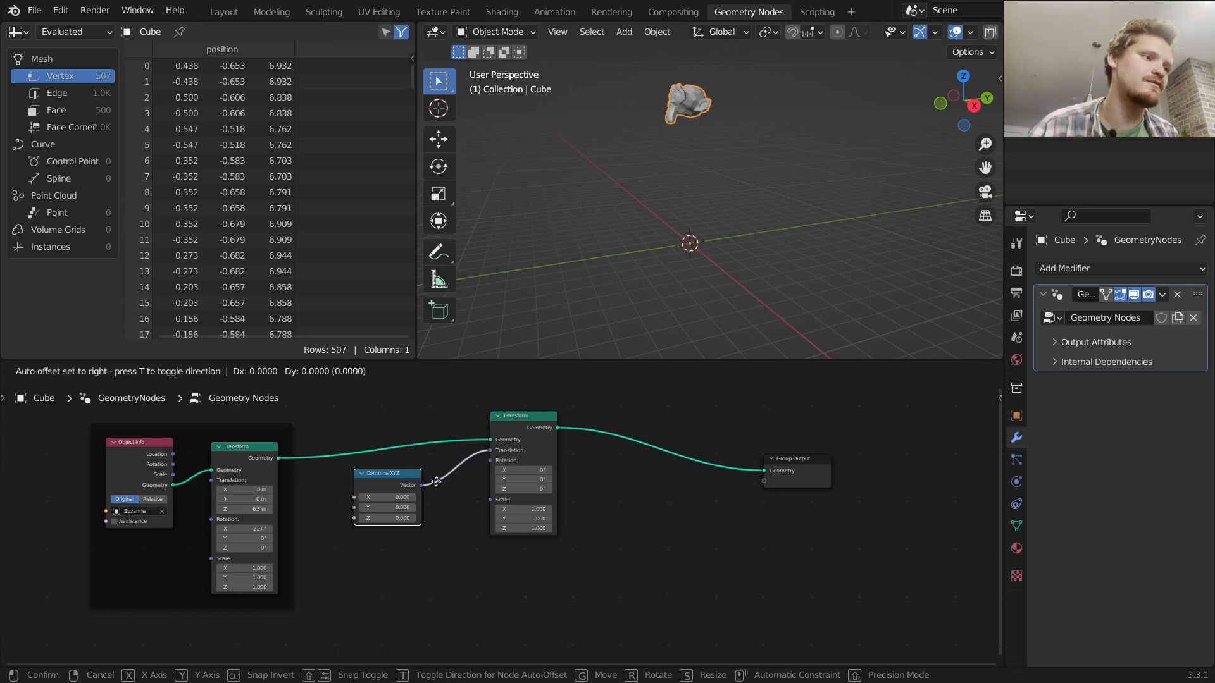
pyautogui.click(437, 482)
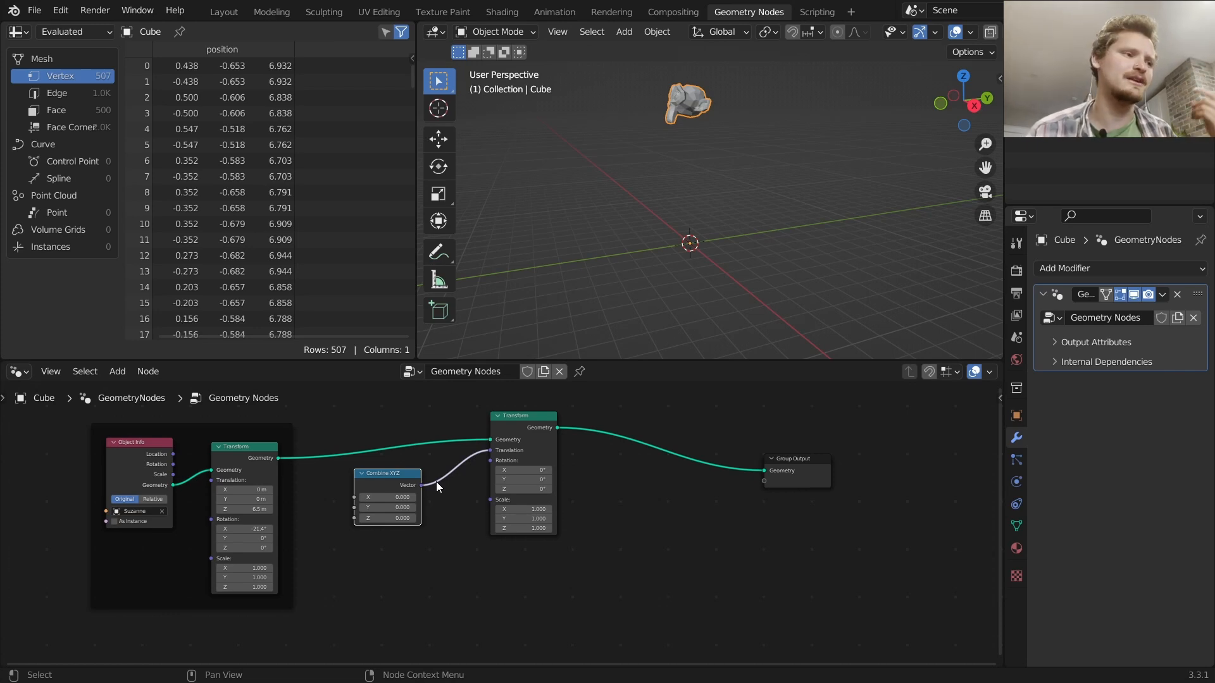
# Feed the Combine XYZ node's Z input from a new Value node set to 0.1
pyautogui.scroll(3, 443, 469)
pyautogui.moveTo(620, 564); pyautogui.dragTo(332, 431)
pyautogui.press('g')
pyautogui.click(571, 555)
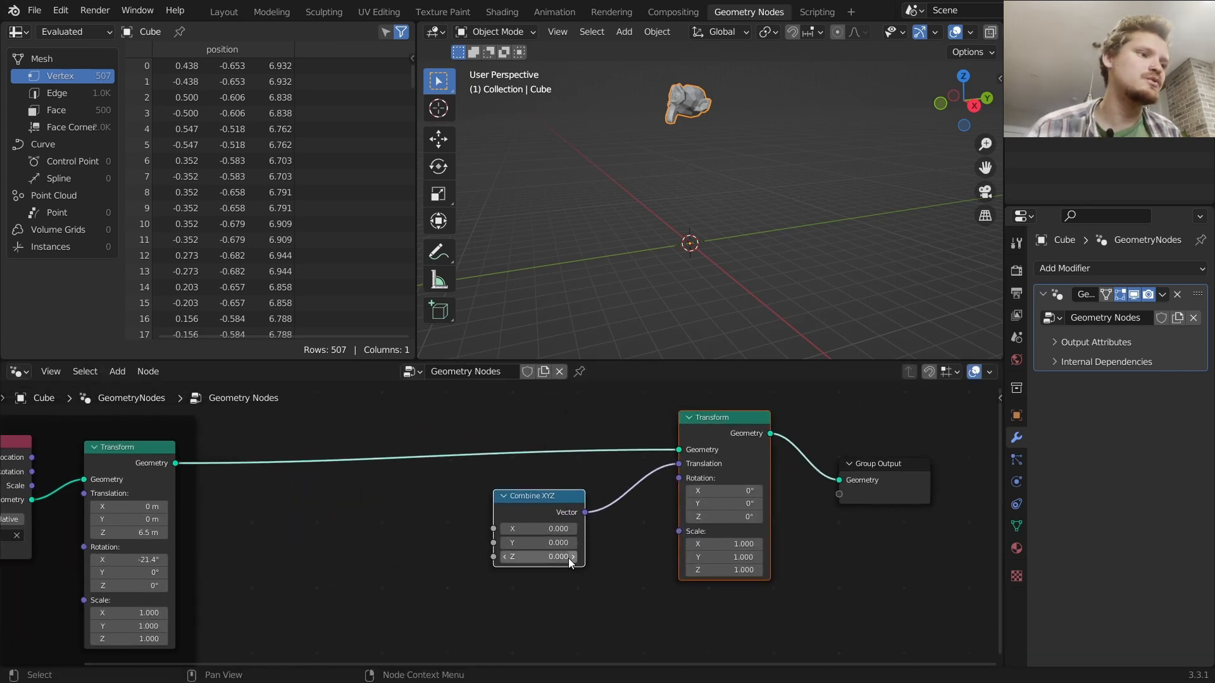
pyautogui.moveTo(493, 557); pyautogui.dragTo(427, 563)
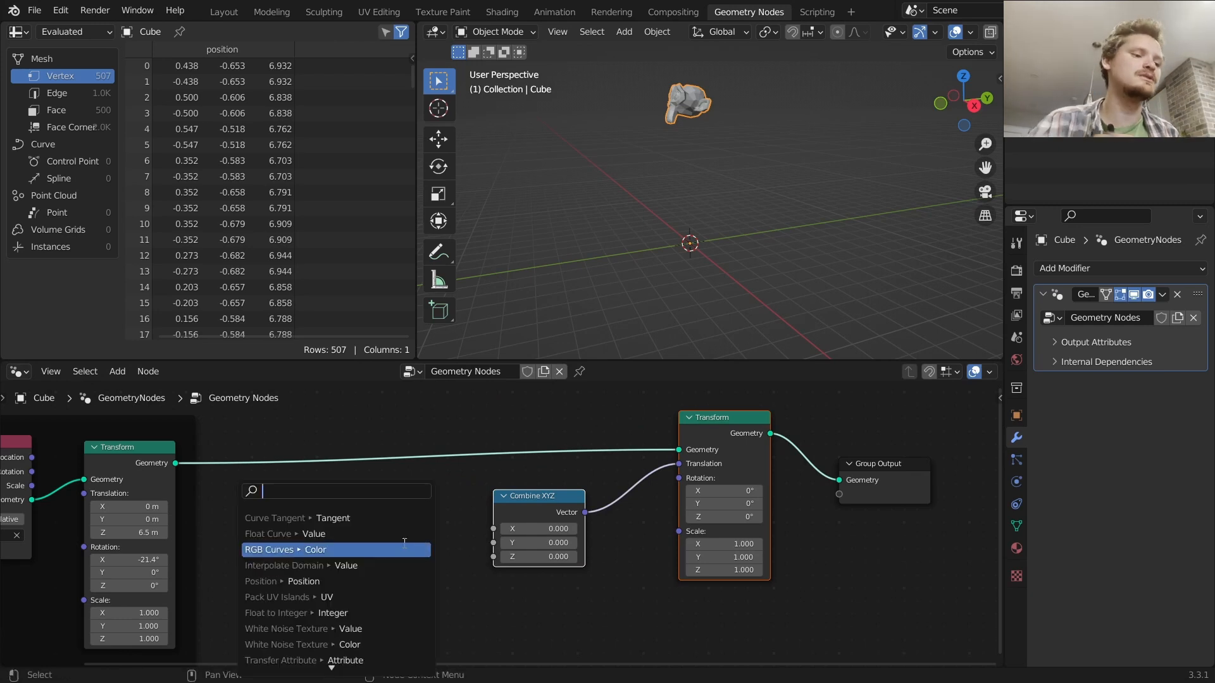
pyautogui.write('value')
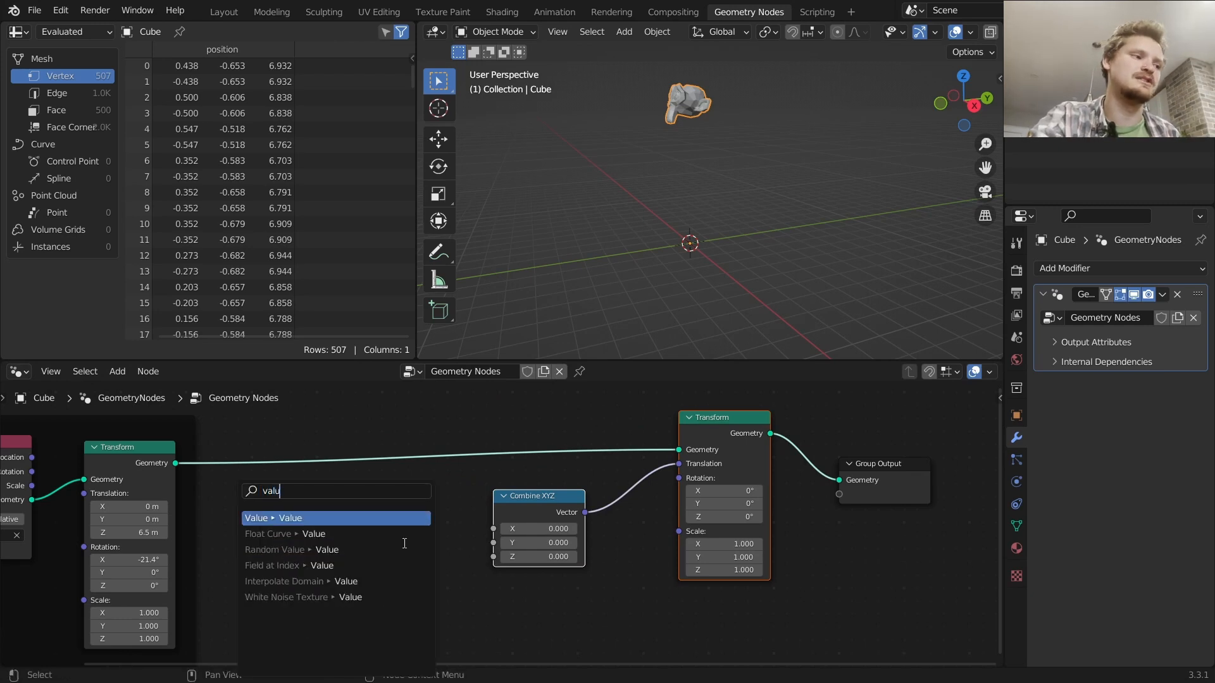
pyautogui.press('Return')
pyautogui.click(295, 547)
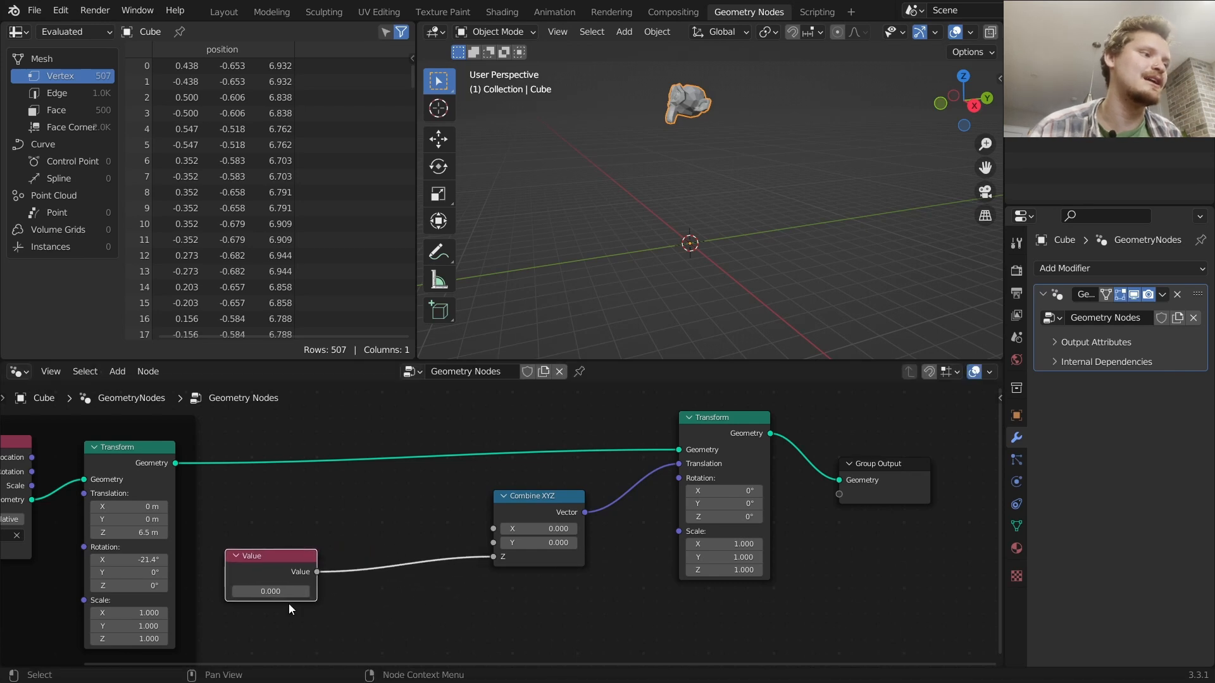
pyautogui.click(259, 590)
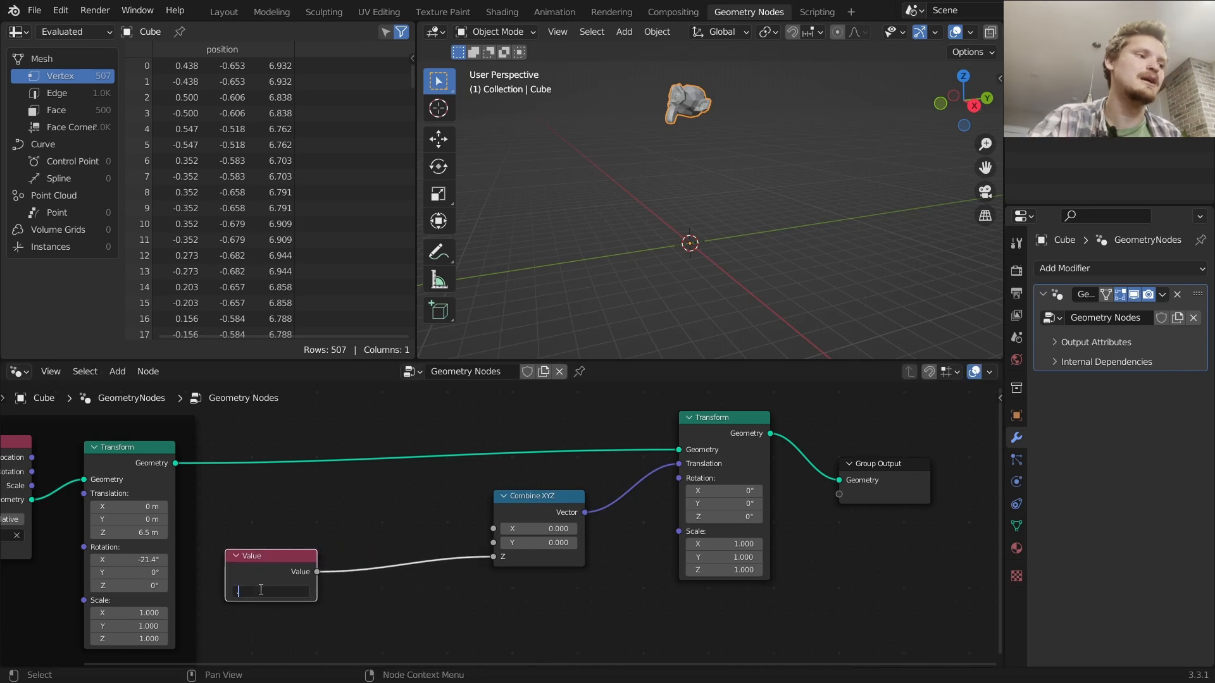
pyautogui.write('.1')
pyautogui.press('Return')
# Insert a Math node set to Power with exponent 2 between the Value node and Combine XYZ
pyautogui.hotkey('shift', 'a')
pyautogui.click(313, 344)
pyautogui.write('math')
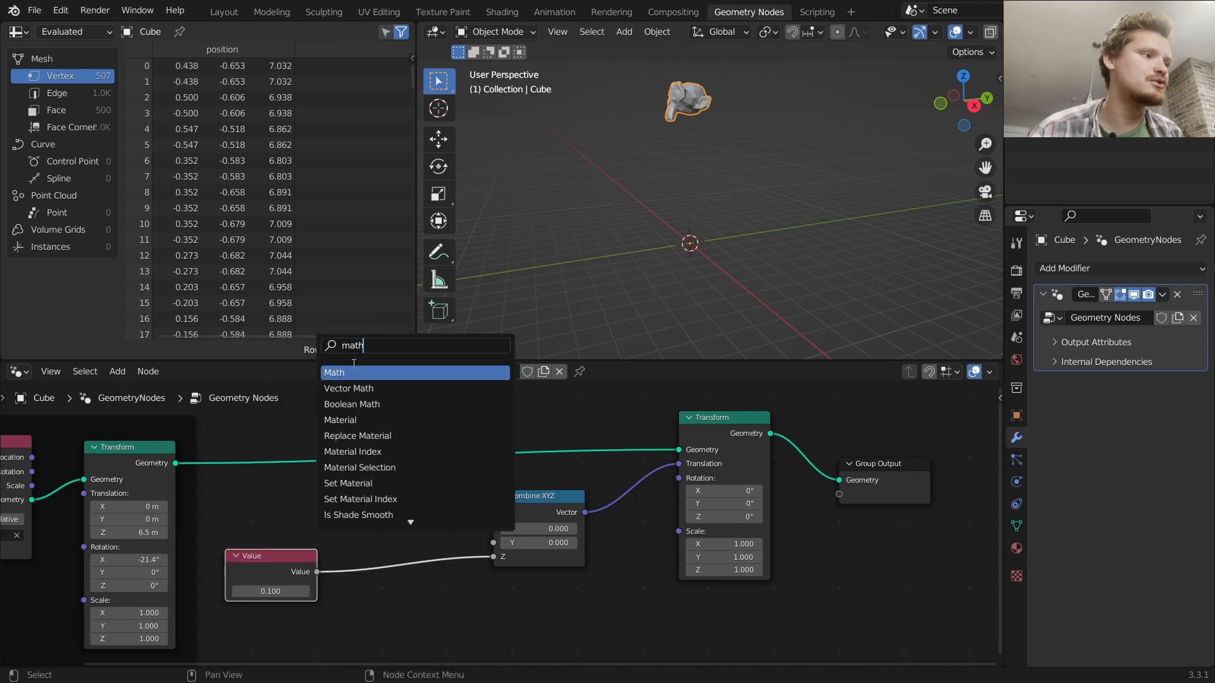
pyautogui.press('Return')
pyautogui.click(372, 559)
pyautogui.click(373, 559)
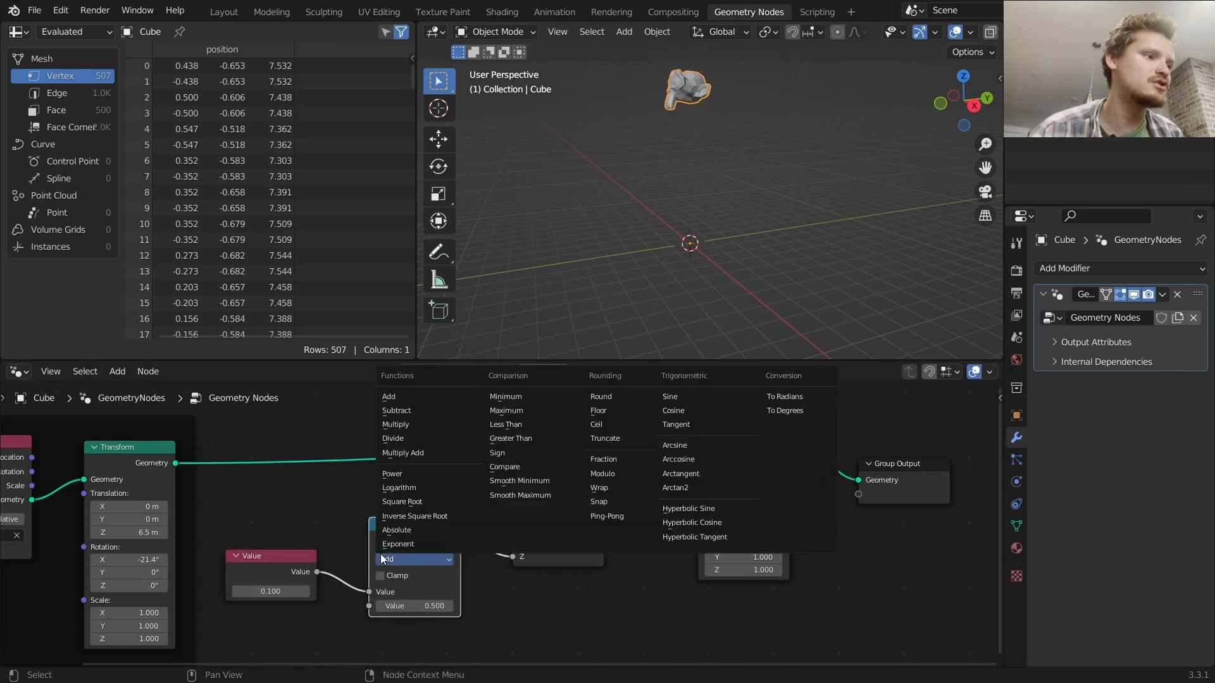
pyautogui.click(396, 473)
pyautogui.click(414, 605)
pyautogui.write('2')
pyautogui.press('Return')
# Duplicate the Math node after Power and set it to Multiply by -9.8
pyautogui.hotkey('shift', 'd')
pyautogui.click(535, 516)
pyautogui.click(516, 548)
pyautogui.click(518, 412)
pyautogui.click(536, 594)
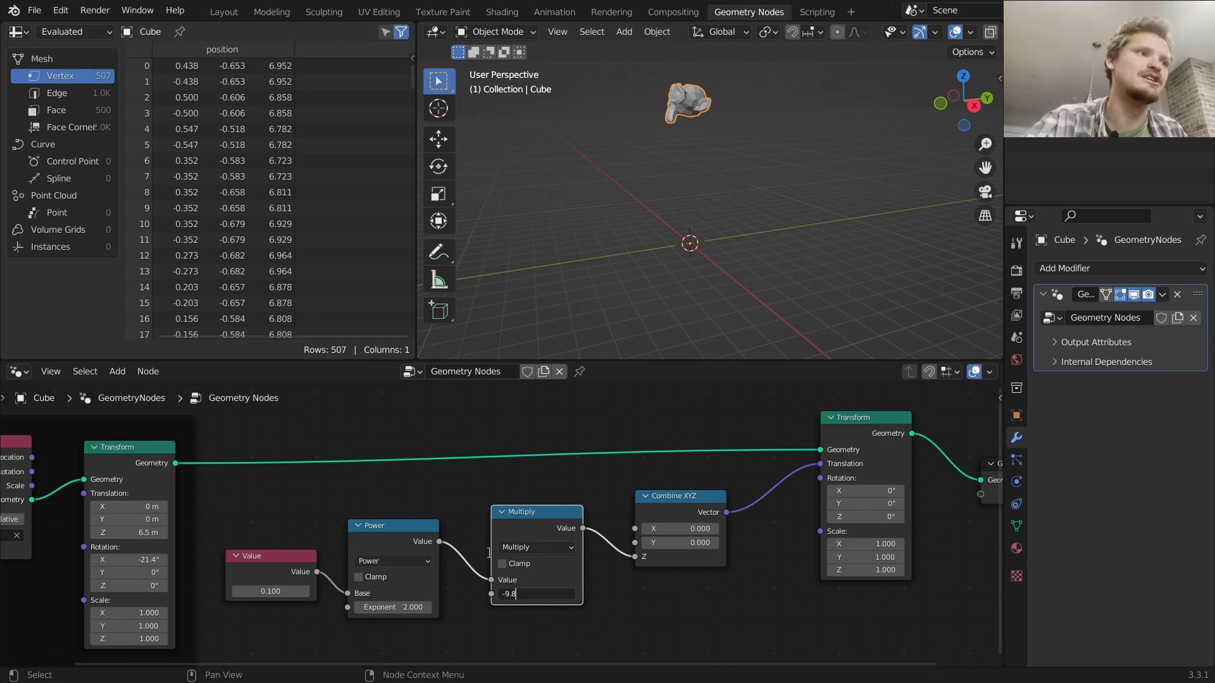
pyautogui.press('Return')
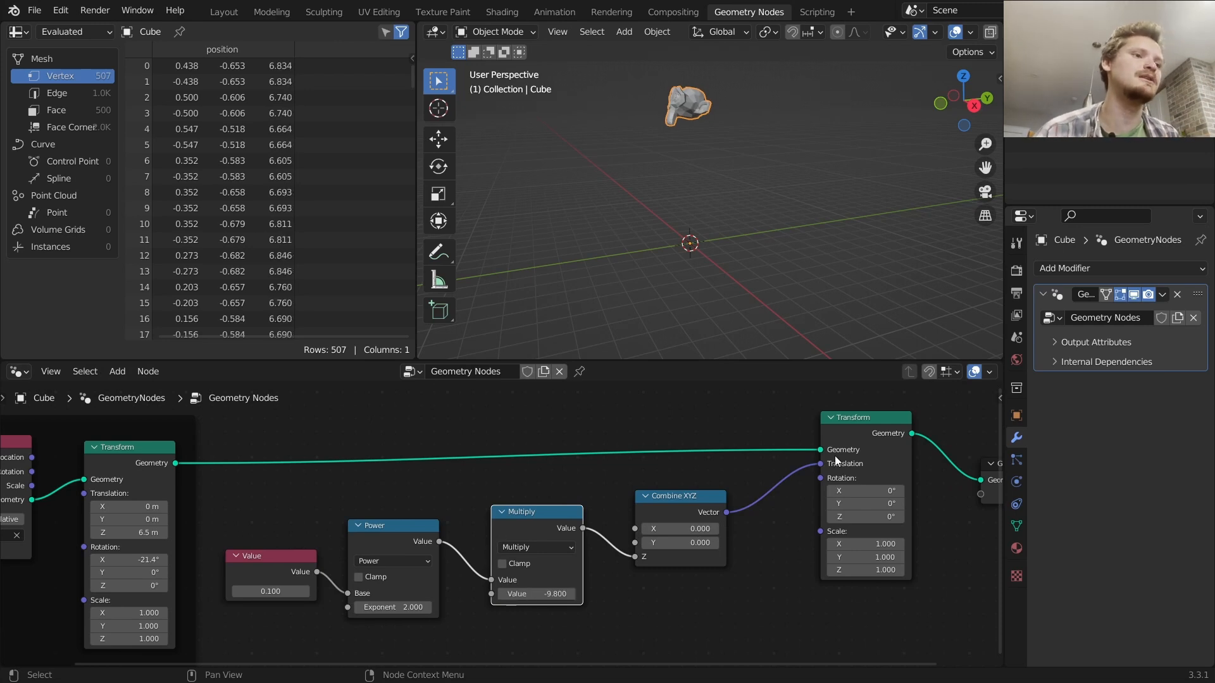
# Move the Value node down below the math chain
pyautogui.click(871, 422)
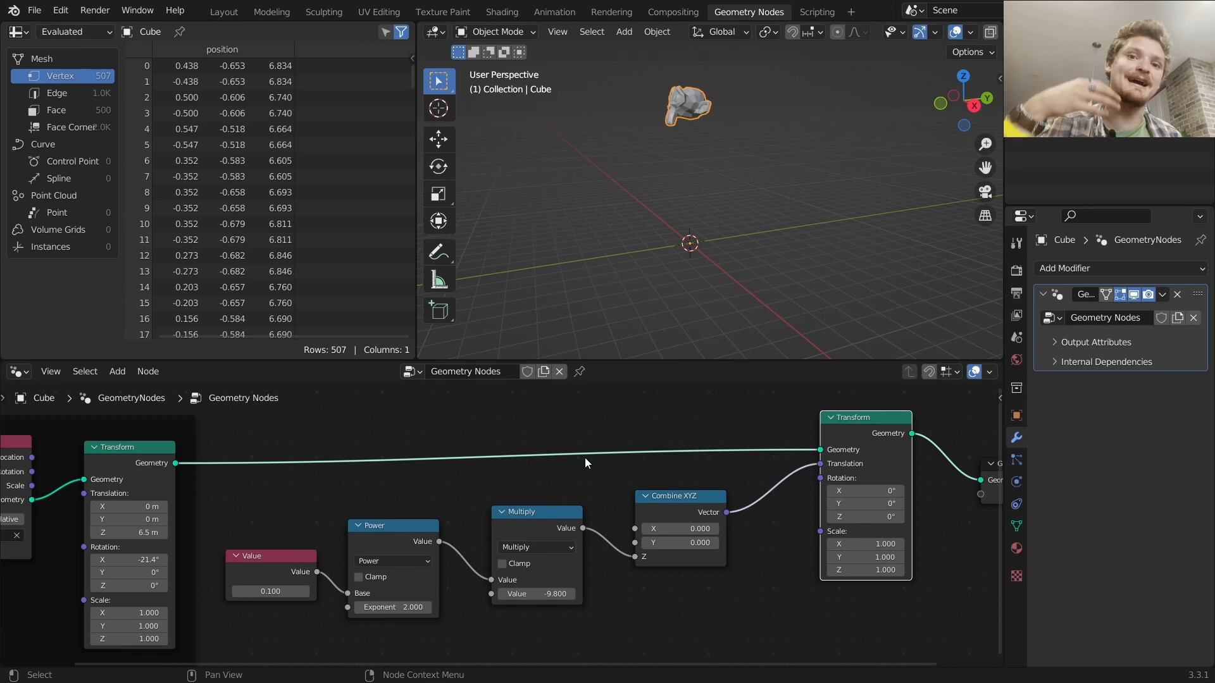
pyautogui.moveTo(355, 557); pyautogui.dragTo(417, 486, button='middle')
pyautogui.moveTo(344, 503); pyautogui.dragTo(331, 500)
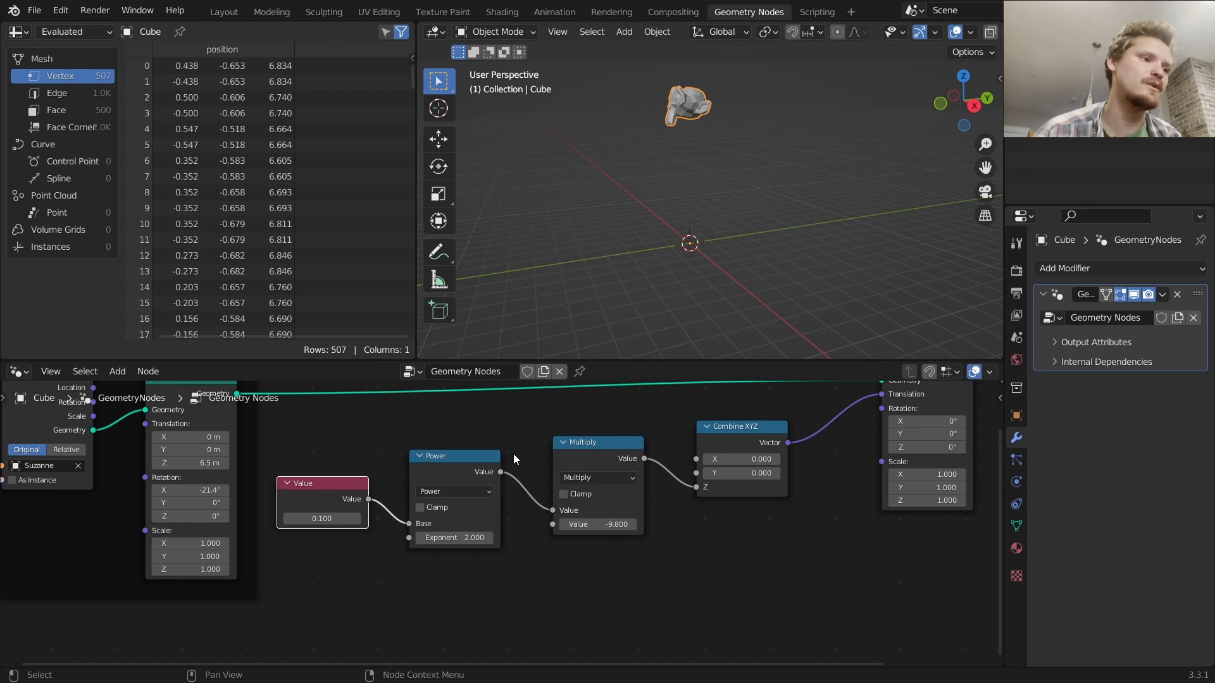
pyautogui.moveTo(459, 465); pyautogui.dragTo(475, 457)
pyautogui.scroll(-4, 411, 474)
pyautogui.moveTo(377, 493); pyautogui.dragTo(292, 594)
pyautogui.click(484, 479)
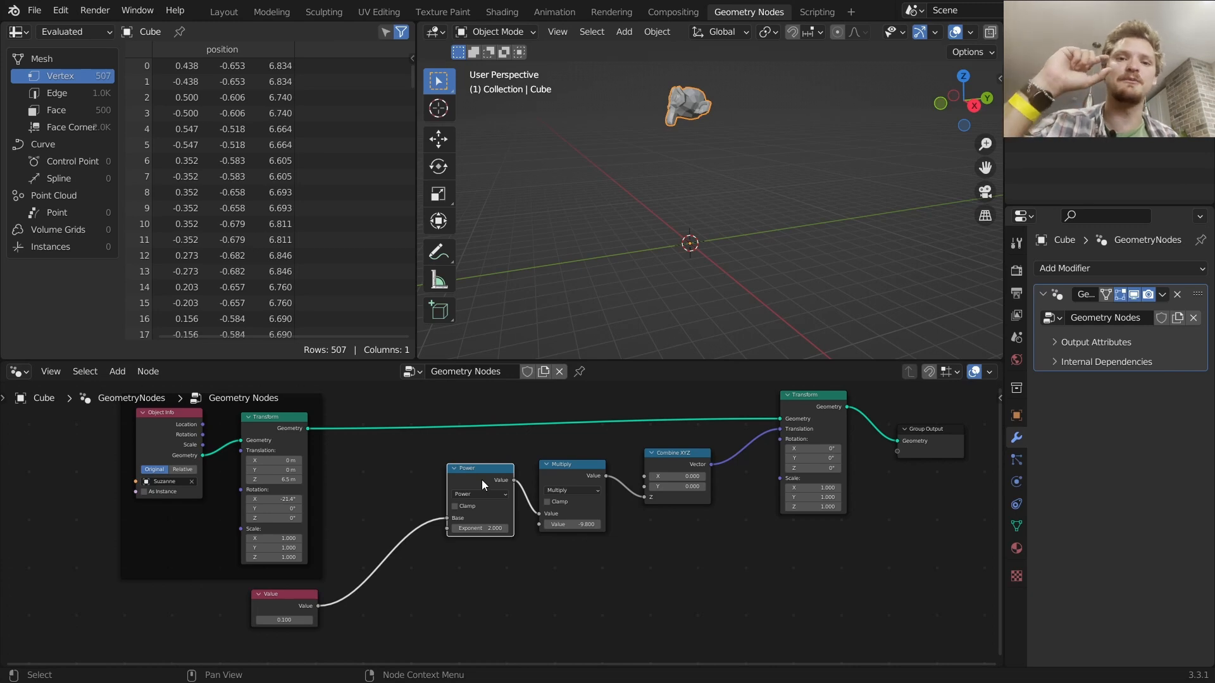
# Insert a Math node set to Multiply by 1 between the Value node and the Power node
pyautogui.hotkey('shift', 'd')
pyautogui.click(406, 525)
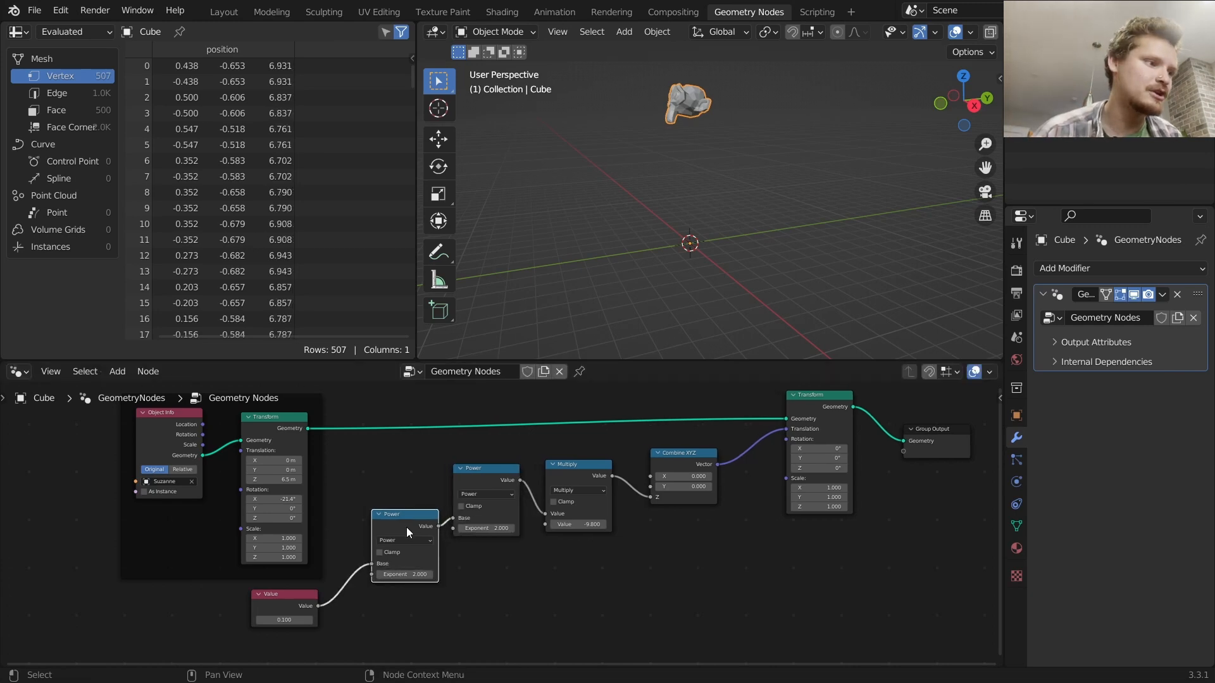
pyautogui.click(407, 542)
pyautogui.click(405, 500)
pyautogui.click(415, 573)
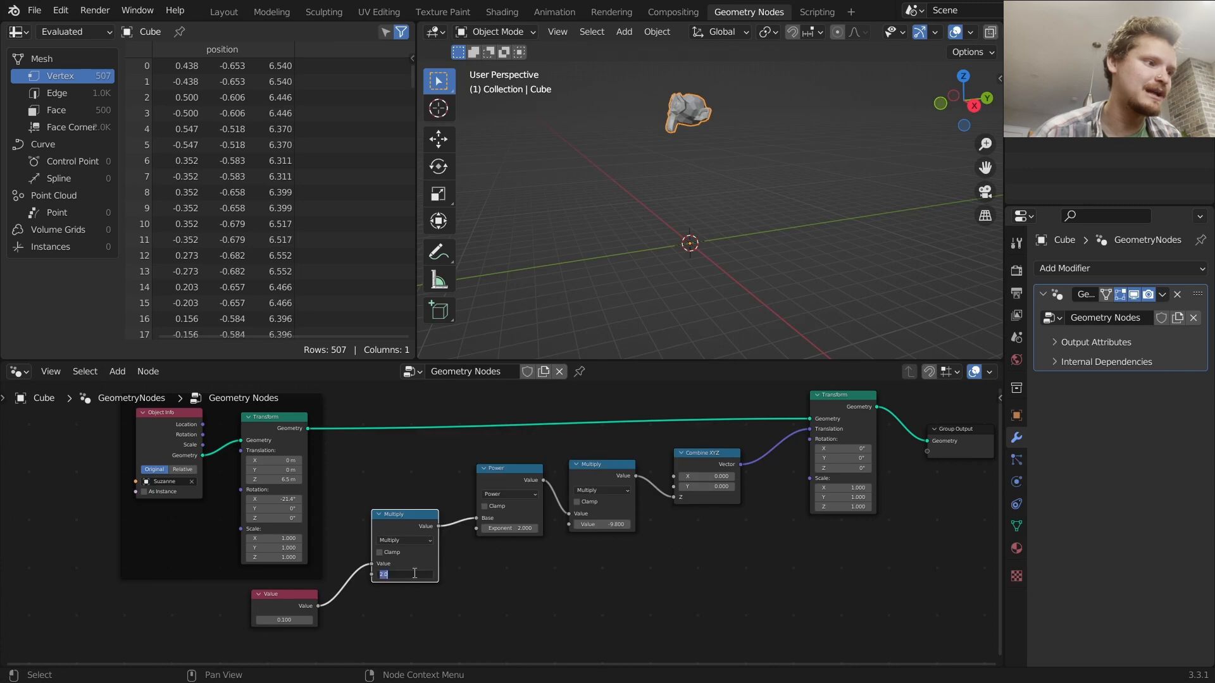
pyautogui.write('1')
pyautogui.press('Return')
# Add a second Value node feeding the new Multiply node's second input
pyautogui.moveTo(307, 583); pyautogui.dragTo(402, 518, button='middle')
pyautogui.moveTo(400, 533); pyautogui.dragTo(461, 418)
pyautogui.scroll(2, 519, 488)
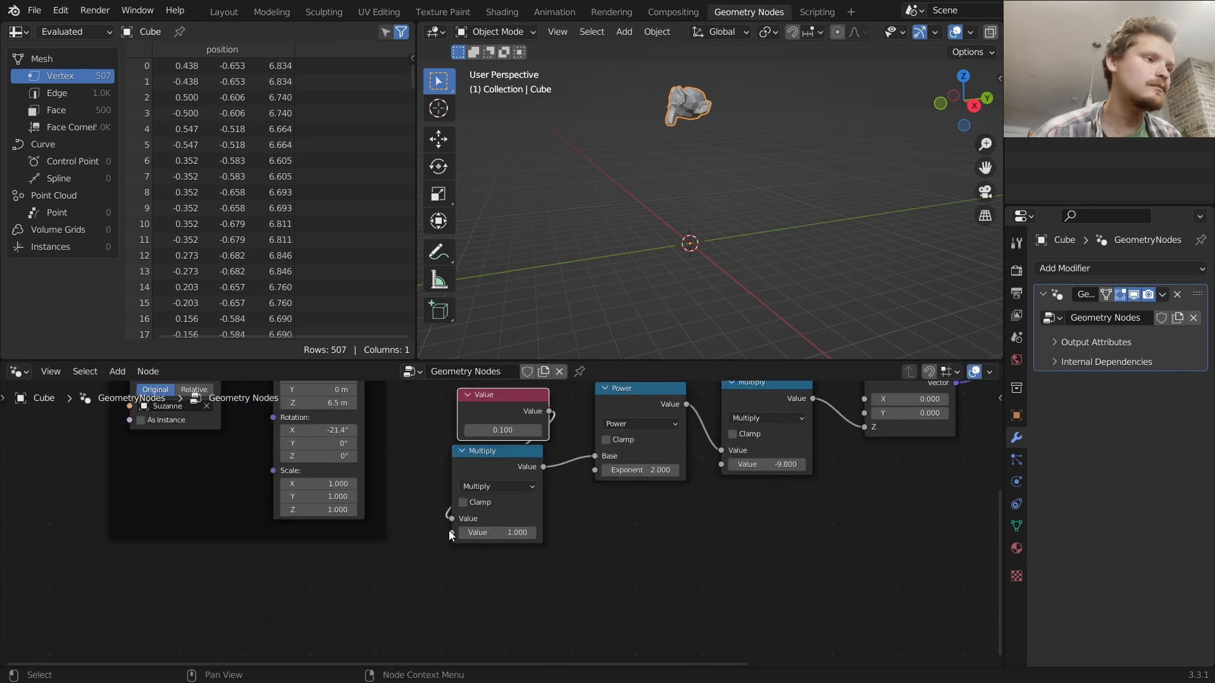
pyautogui.moveTo(451, 533); pyautogui.dragTo(228, 491)
pyautogui.write('va')
pyautogui.press('Return')
pyautogui.click(158, 601)
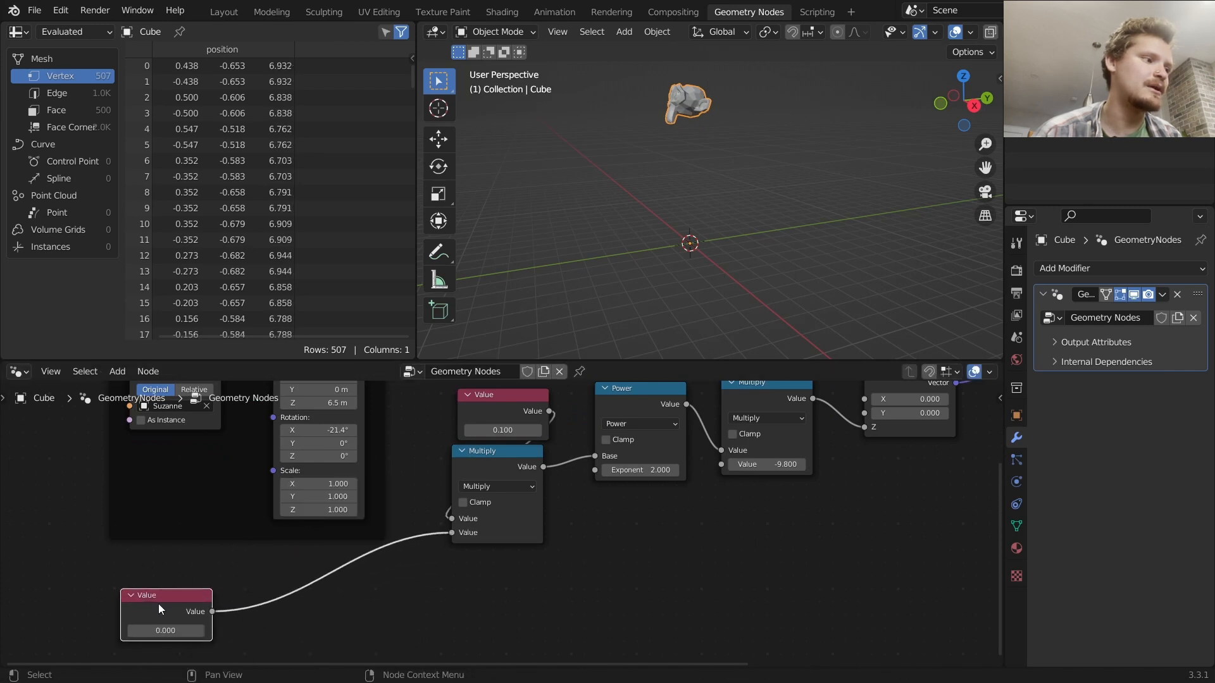
# Try the second Value node at 1, 2, 3 and 4
pyautogui.click(183, 632)
pyautogui.write('1')
pyautogui.press('Return')
pyautogui.click(190, 634)
pyautogui.write('2')
pyautogui.press('Return')
pyautogui.click(185, 633)
pyautogui.write('3')
pyautogui.press('Return')
pyautogui.click(166, 630)
pyautogui.write('4')
pyautogui.press('Return')
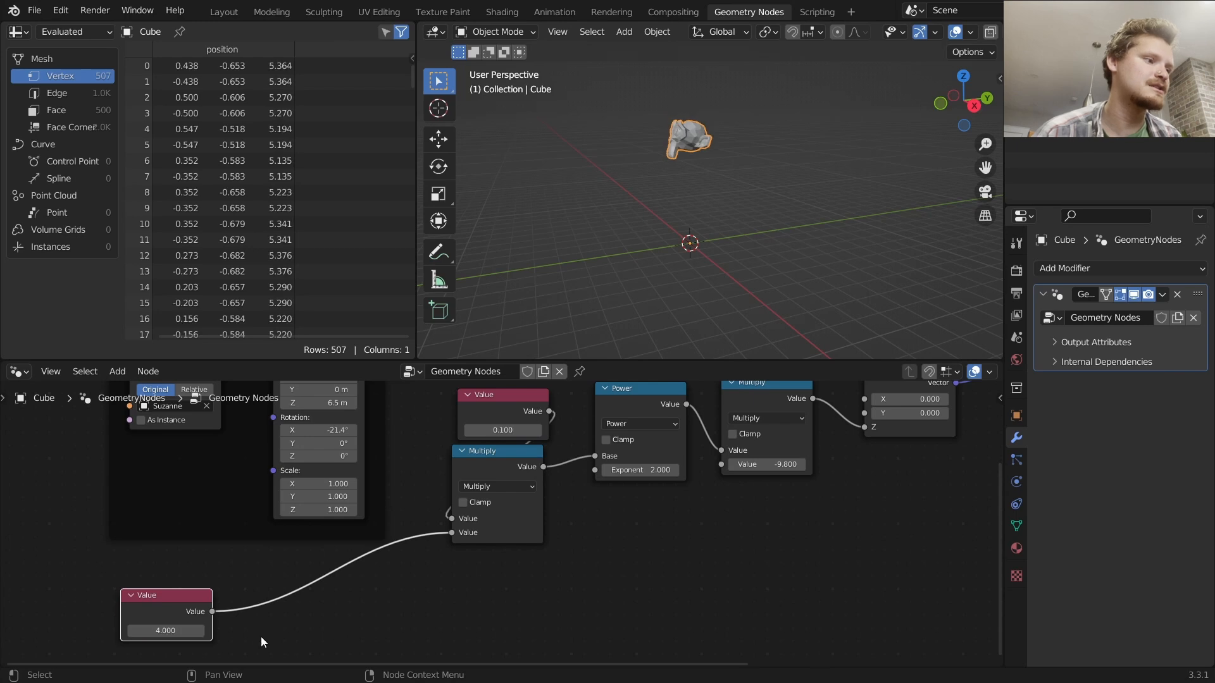
# Set the second Value node to 1
pyautogui.click(169, 632)
pyautogui.write('1')
pyautogui.press('Return')
pyautogui.scroll(-3, 632, 540)
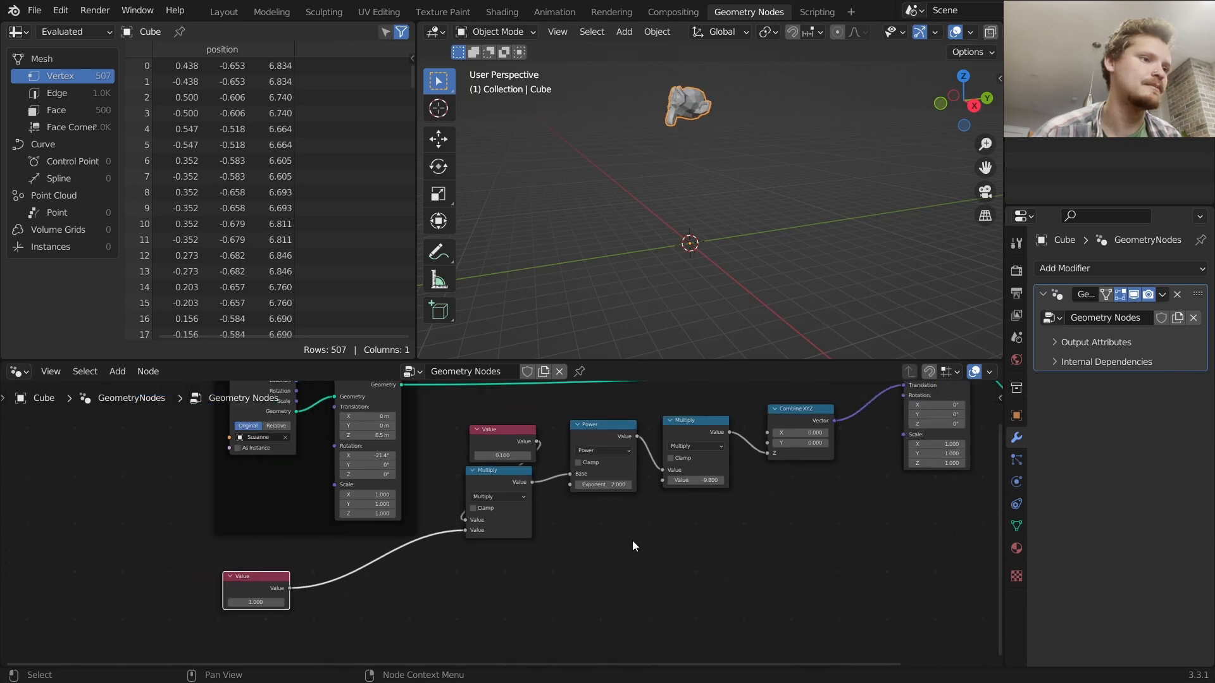
# Group the math chain, Combine XYZ and second Transform into a node group and exit it
pyautogui.moveTo(807, 585); pyautogui.dragTo(378, 401)
pyautogui.hotkey('ctrl', 'g')
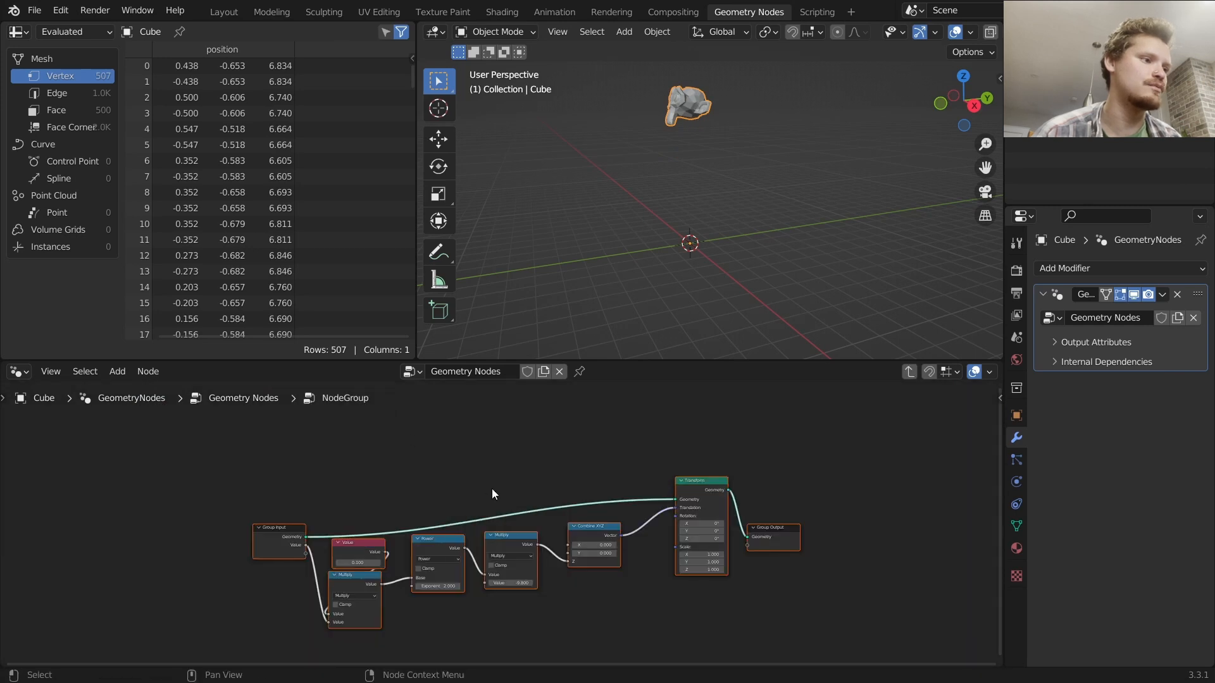
pyautogui.press('Tab')
# Delete the Value node feeding the group and move the group node next to the Transform
pyautogui.moveTo(280, 635); pyautogui.dragTo(219, 613)
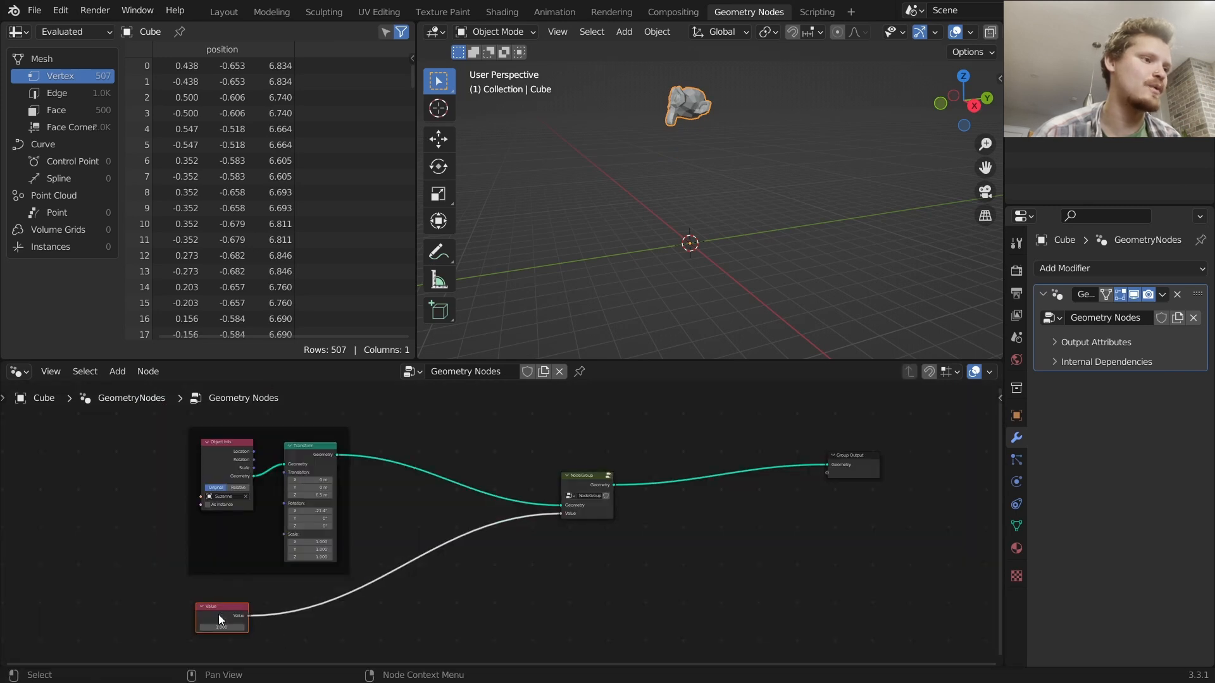
pyautogui.press('x')
pyautogui.moveTo(573, 479); pyautogui.dragTo(403, 456)
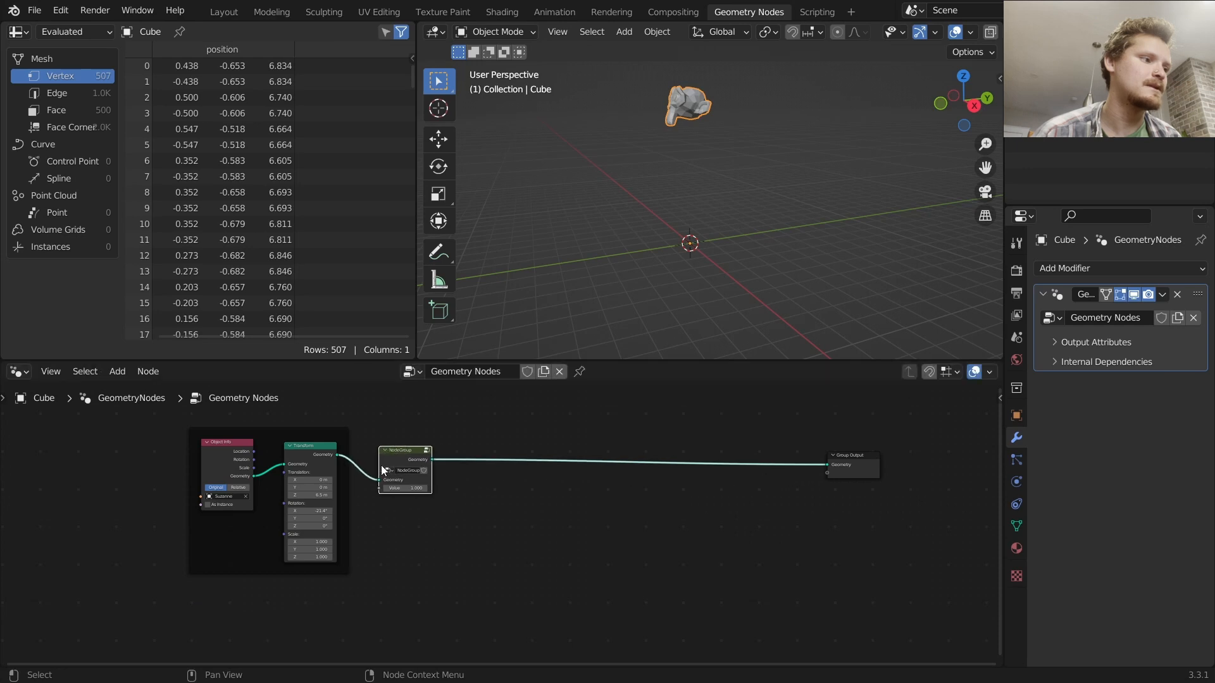
pyautogui.scroll(2, 165, 455)
pyautogui.scroll(2, 457, 534)
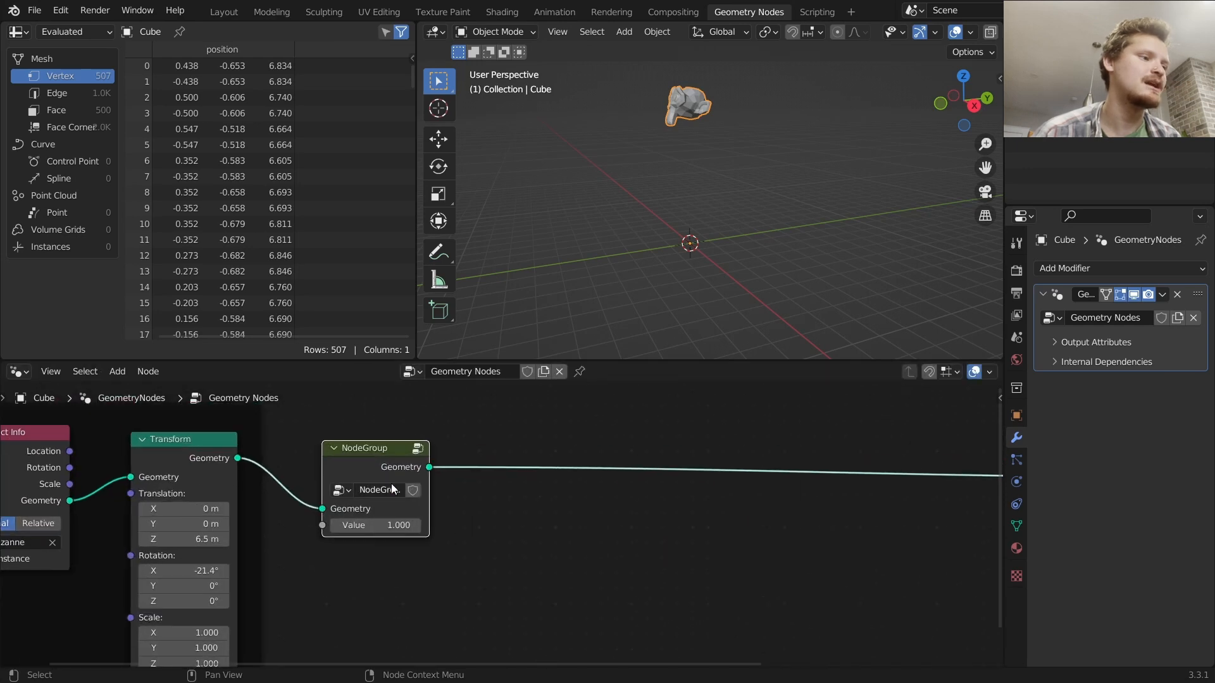
# Duplicate the node group after itself and set the copy's Value to 2
pyautogui.hotkey('shift', 'd')
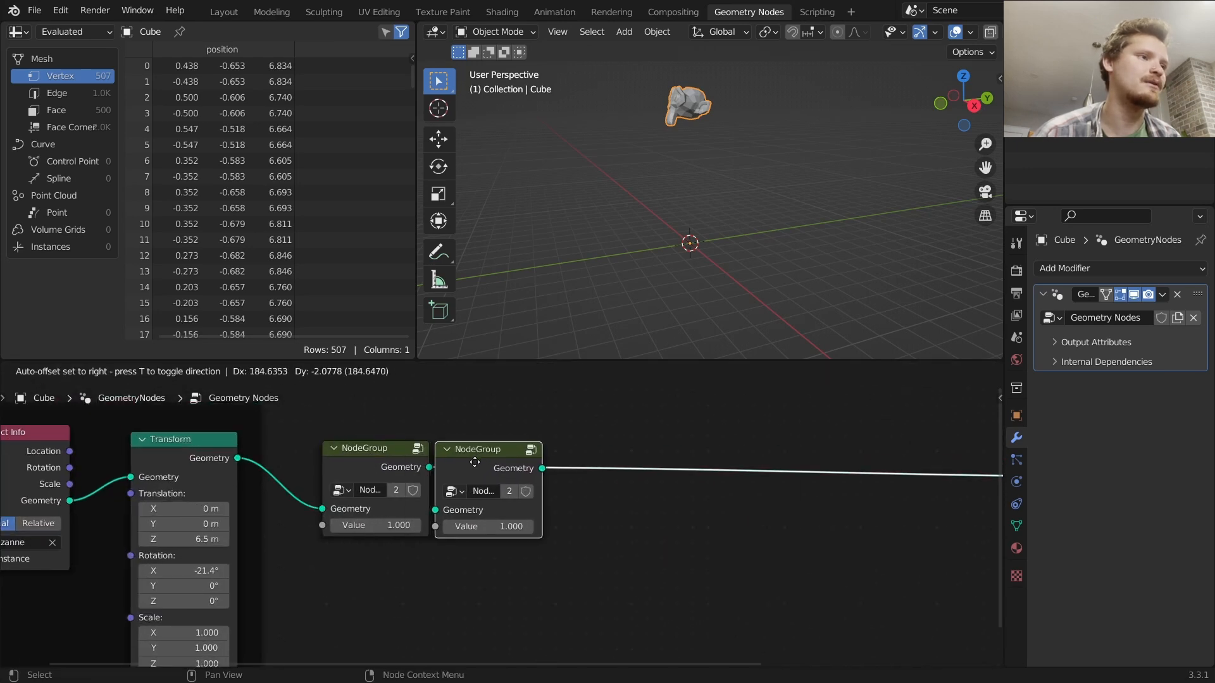
pyautogui.click(532, 531)
pyautogui.doubleClick(532, 530)
pyautogui.write('2')
pyautogui.press('Return')
# Add another copy of the node group in the chain with Value 3
pyautogui.hotkey('shift', 'd')
pyautogui.click(732, 448)
pyautogui.doubleClick(703, 522)
pyautogui.write('3')
pyautogui.press('Return')
pyautogui.moveTo(811, 527); pyautogui.dragTo(538, 524, button='middle')
# Add another copy of the node group in the chain with Value 4
pyautogui.hotkey('shift', 'd')
pyautogui.click(639, 443)
pyautogui.doubleClick(639, 506)
pyautogui.write('4')
pyautogui.press('Return')
pyautogui.moveTo(745, 518); pyautogui.dragTo(497, 517, button='middle')
# Add another copy of the node group in the chain with Value 5
pyautogui.hotkey('shift', 'd')
pyautogui.click(610, 514)
pyautogui.doubleClick(560, 507)
pyautogui.write('5')
pyautogui.press('Return')
# Duplicate the last node group into the chain and set its Value to 6
pyautogui.hotkey('shift', 'd')
pyautogui.click(696, 485)
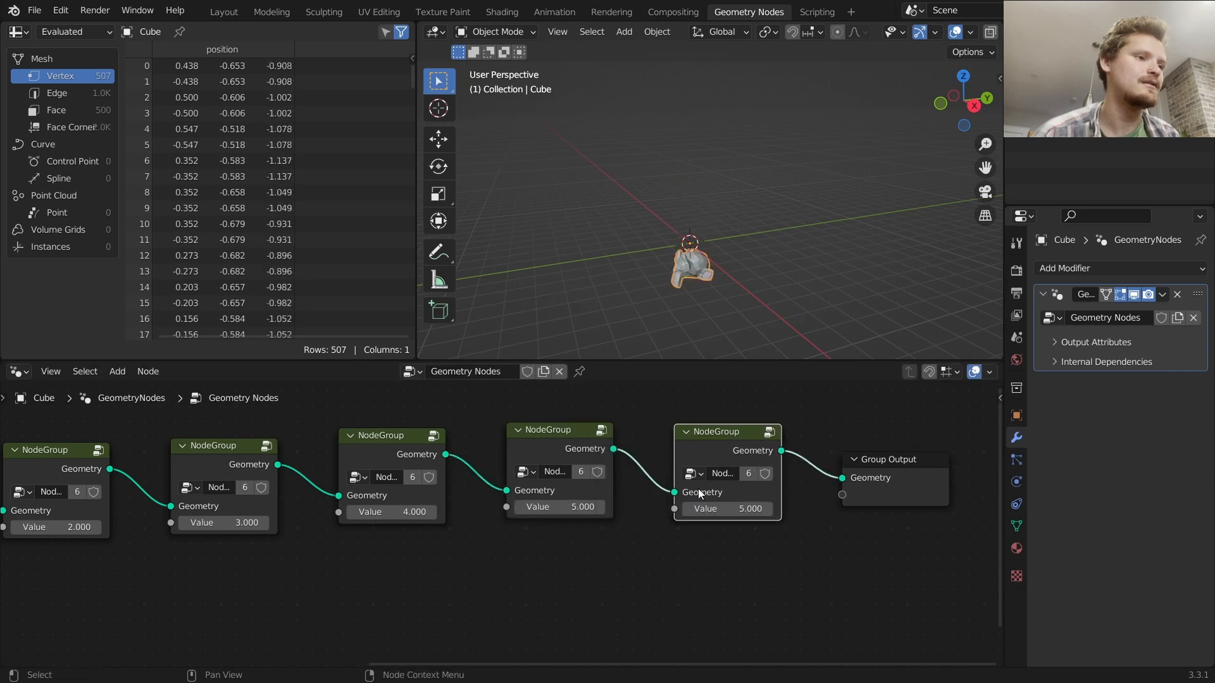
pyautogui.doubleClick(701, 512)
pyautogui.write('6')
pyautogui.press('Return')
# Preview each node group's output one after another to check the monkey's fall positions
pyautogui.scroll(-4, 550, 510)
pyautogui.moveTo(224, 471); pyautogui.dragTo(389, 470, button='middle')
pyautogui.scroll(-3, 142, 473)
pyautogui.keyDown('alt'); pyautogui.keyDown('shift'); pyautogui.click(150, 476); pyautogui.keyUp('shift'); pyautogui.keyUp('alt')
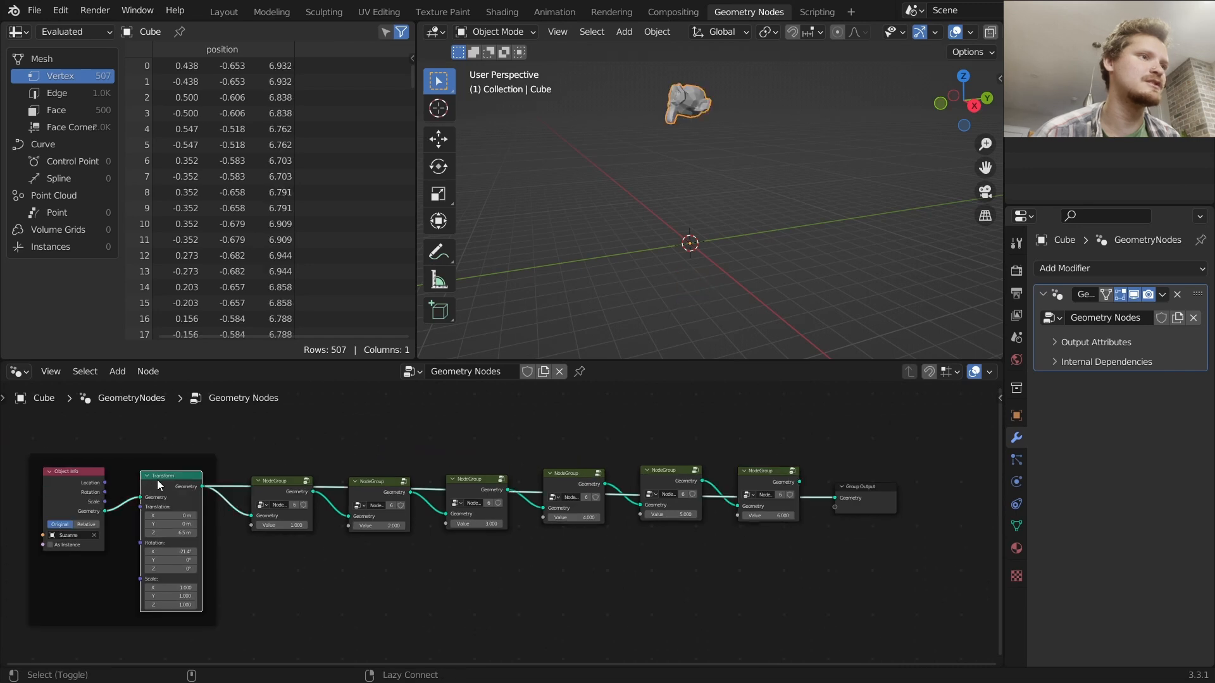
pyautogui.keyDown('alt'); pyautogui.keyDown('shift'); pyautogui.click(279, 486); pyautogui.keyUp('shift'); pyautogui.keyUp('alt')
pyautogui.keyDown('alt'); pyautogui.keyDown('shift'); pyautogui.click(350, 481); pyautogui.keyUp('shift'); pyautogui.keyUp('alt')
pyautogui.keyDown('alt'); pyautogui.keyDown('shift'); pyautogui.click(450, 483); pyautogui.keyUp('shift'); pyautogui.keyUp('alt')
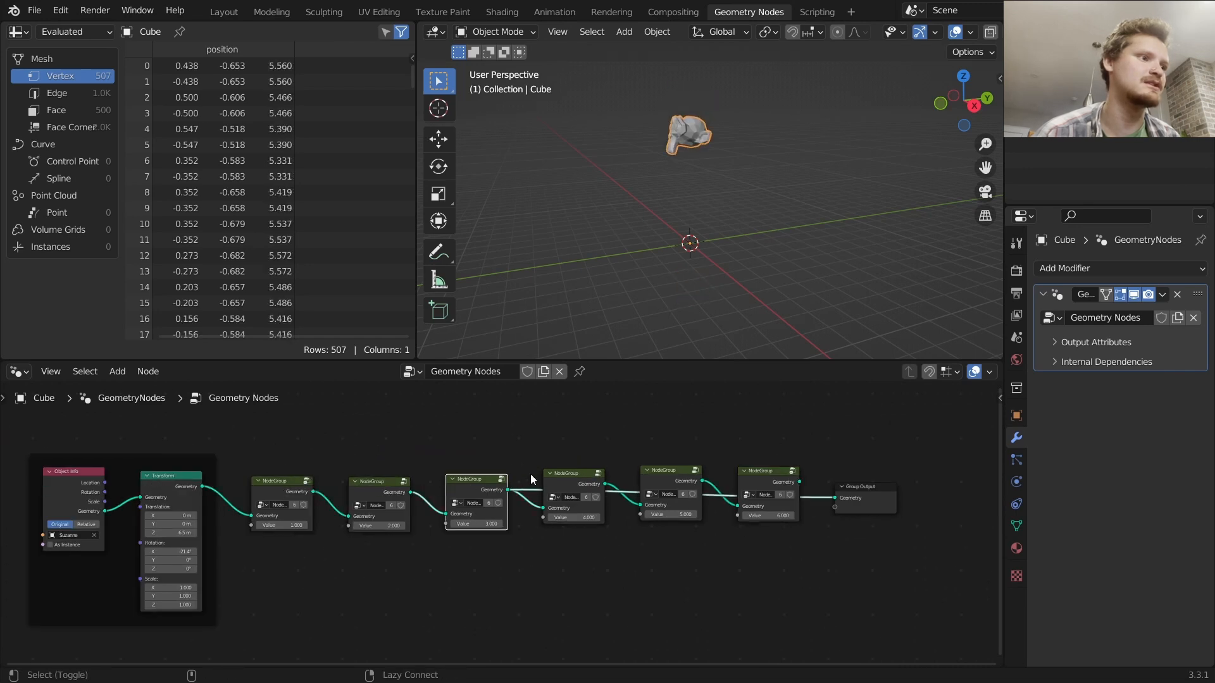
pyautogui.keyDown('alt'); pyautogui.keyDown('shift'); pyautogui.click(561, 476); pyautogui.keyUp('shift'); pyautogui.keyUp('alt')
pyautogui.keyDown('alt'); pyautogui.keyDown('shift'); pyautogui.click(656, 472); pyautogui.keyUp('shift'); pyautogui.keyUp('alt')
pyautogui.keyDown('alt'); pyautogui.keyDown('shift'); pyautogui.click(756, 478); pyautogui.keyUp('shift'); pyautogui.keyUp('alt')
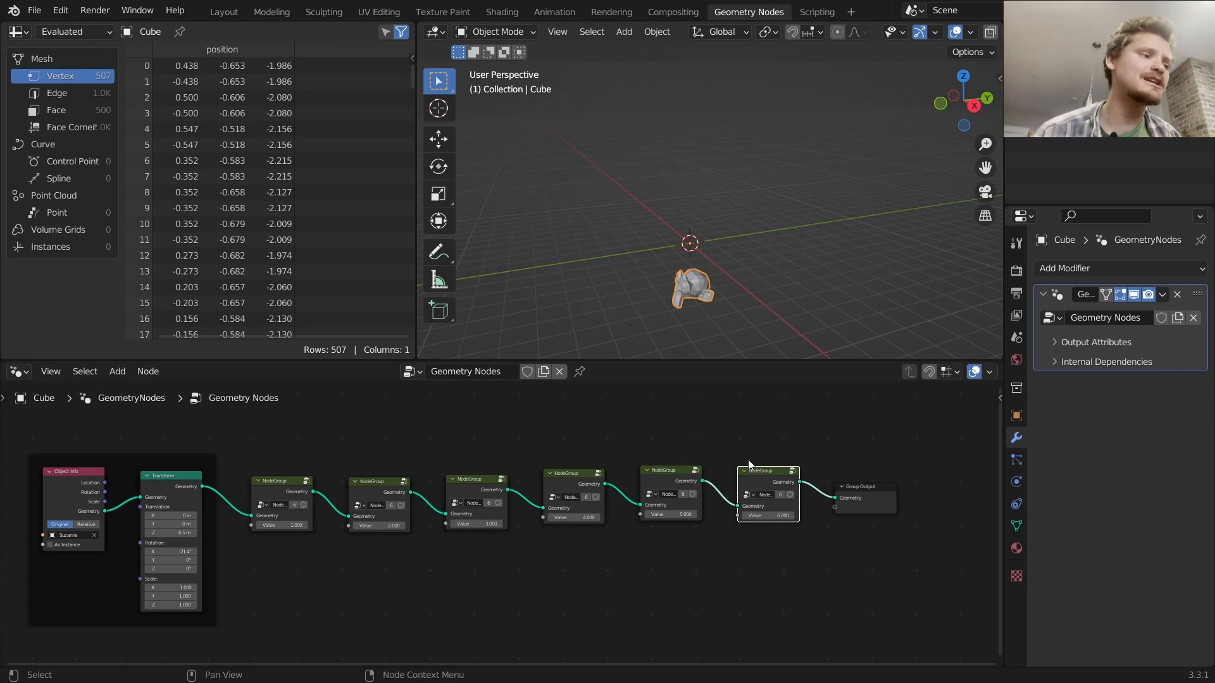
# Reposition the node groups along the chain so they sit neatly in line
pyautogui.moveTo(328, 475); pyautogui.dragTo(373, 476, button='middle')
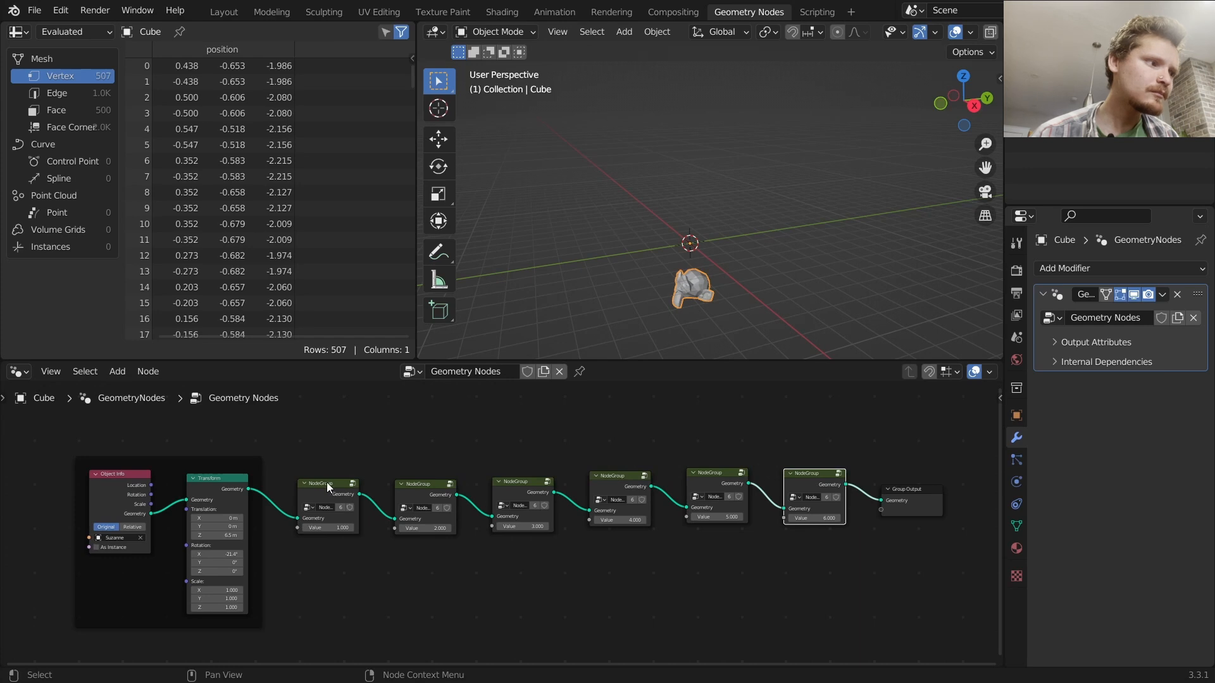
pyautogui.moveTo(327, 487); pyautogui.dragTo(324, 472)
pyautogui.click(415, 485)
pyautogui.moveTo(416, 486); pyautogui.dragTo(415, 472)
pyautogui.moveTo(513, 485); pyautogui.dragTo(519, 475)
pyautogui.moveTo(604, 486); pyautogui.dragTo(602, 471)
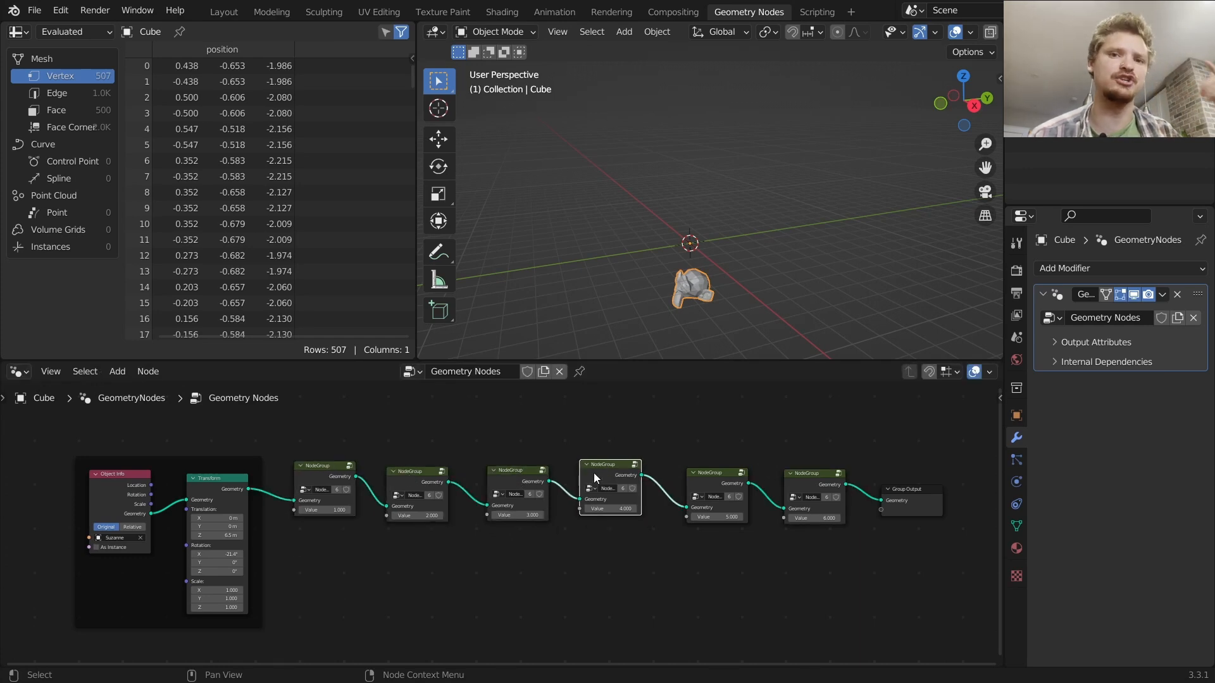
# Orbit the viewport and preview the node groups' outputs again in sequence to compare the tumbling stages
pyautogui.keyDown('alt'); pyautogui.keyDown('shift'); pyautogui.click(222, 479); pyautogui.keyUp('shift'); pyautogui.keyUp('alt')
pyautogui.keyDown('alt'); pyautogui.keyDown('shift'); pyautogui.click(313, 475); pyautogui.keyUp('shift'); pyautogui.keyUp('alt')
pyautogui.keyDown('alt'); pyautogui.keyDown('shift'); pyautogui.click(397, 474); pyautogui.keyUp('shift'); pyautogui.keyUp('alt')
pyautogui.click(397, 473)
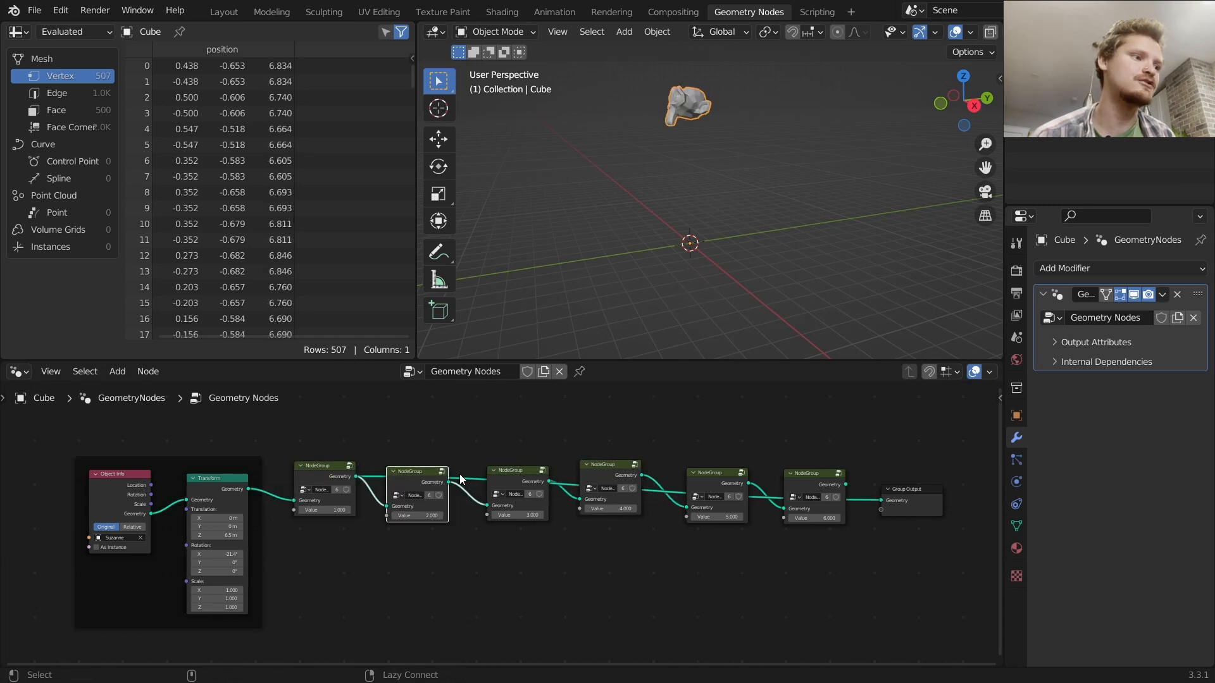
pyautogui.keyDown('alt'); pyautogui.keyDown('shift'); pyautogui.click(499, 472); pyautogui.keyUp('shift'); pyautogui.keyUp('alt')
pyautogui.keyDown('alt'); pyautogui.keyDown('shift'); pyautogui.click(598, 469); pyautogui.keyUp('shift'); pyautogui.keyUp('alt')
pyautogui.keyDown('alt'); pyautogui.keyDown('shift'); pyautogui.click(698, 472); pyautogui.keyUp('shift'); pyautogui.keyUp('alt')
pyautogui.keyDown('alt'); pyautogui.keyDown('shift'); pyautogui.click(804, 474); pyautogui.keyUp('shift'); pyautogui.keyUp('alt')
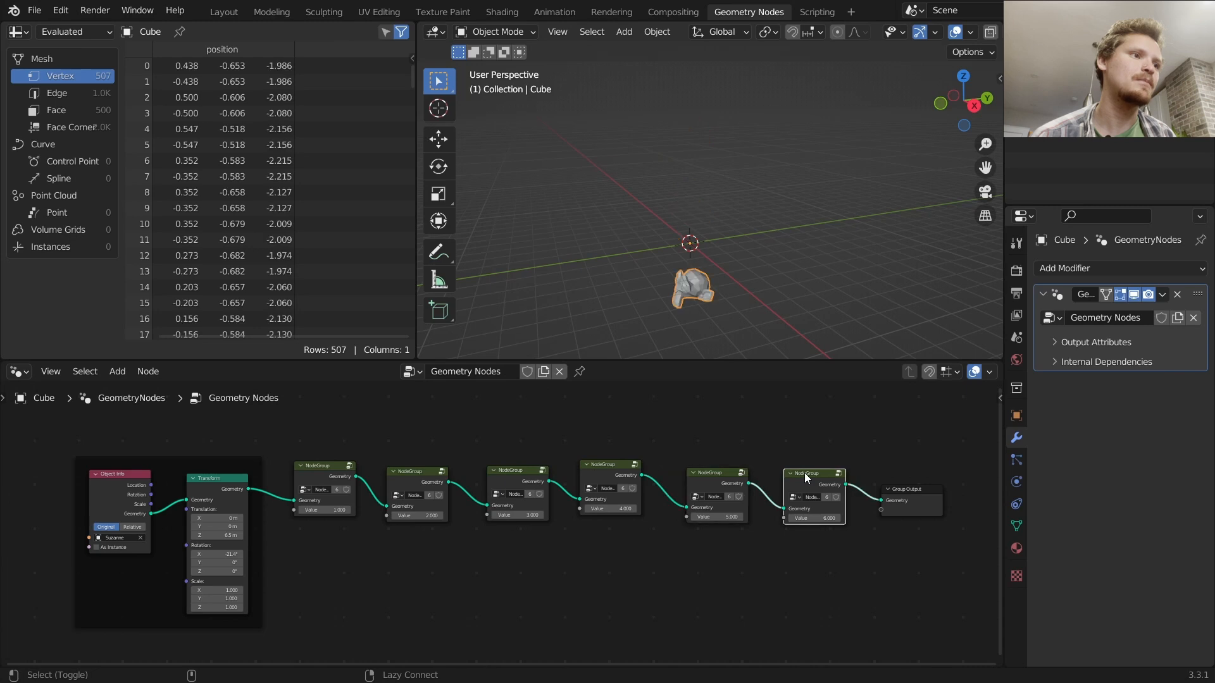
pyautogui.moveTo(752, 274); pyautogui.dragTo(761, 251, button='middle')
pyautogui.press('d')
pyautogui.moveTo(768, 202)
pyautogui.mouseDown()
pyautogui.moveTo(501, 209)
pyautogui.moveTo(675, 204)
pyautogui.mouseUp()
pyautogui.hotkey('ctrl', 'z')
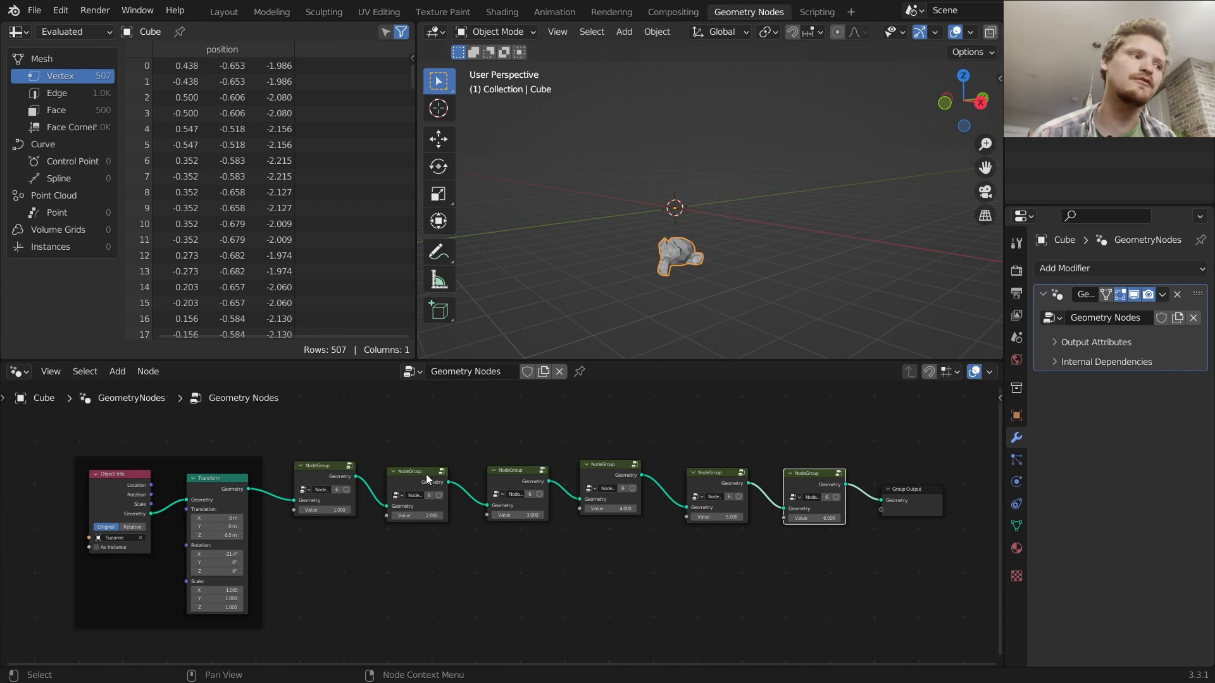
pyautogui.press('d')
pyautogui.moveTo(655, 214)
pyautogui.mouseDown()
pyautogui.moveTo(736, 174)
pyautogui.moveTo(607, 208)
pyautogui.moveTo(753, 215)
pyautogui.moveTo(737, 184)
pyautogui.mouseUp()
pyautogui.moveTo(780, 195)
pyautogui.mouseDown(button='right')
pyautogui.moveTo(611, 222)
pyautogui.moveTo(750, 185)
pyautogui.mouseUp(button='right')
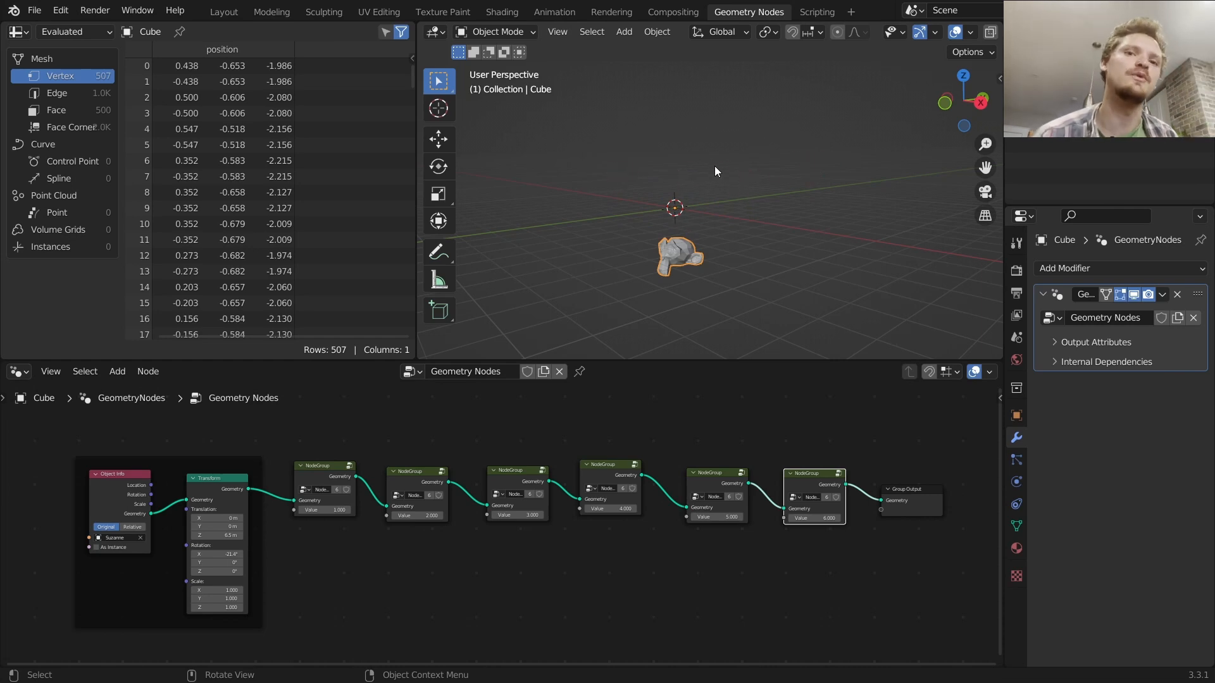
pyautogui.keyDown('ctrl'); pyautogui.keyDown('shift'); pyautogui.click(332, 468); pyautogui.keyUp('shift'); pyautogui.keyUp('ctrl')
pyautogui.keyDown('ctrl'); pyautogui.keyDown('shift'); pyautogui.click(396, 476); pyautogui.keyUp('shift'); pyautogui.keyUp('ctrl')
pyautogui.keyDown('ctrl'); pyautogui.keyDown('shift'); pyautogui.click(500, 475); pyautogui.keyUp('shift'); pyautogui.keyUp('ctrl')
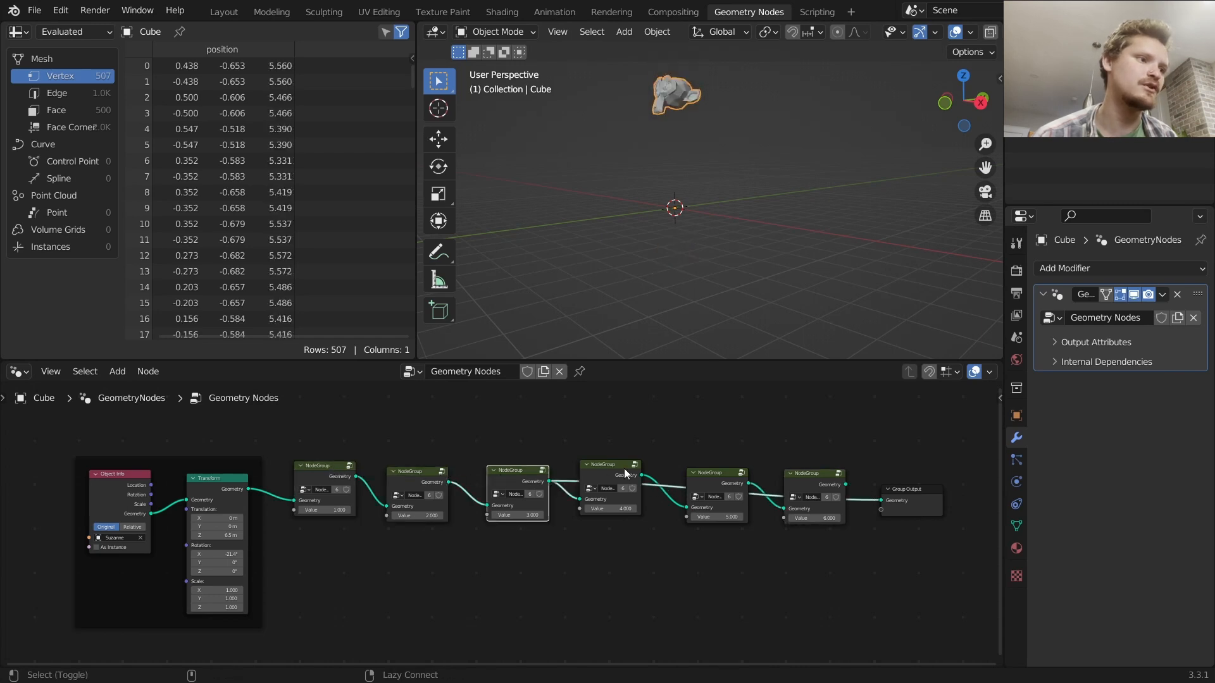
pyautogui.keyDown('ctrl'); pyautogui.keyDown('shift'); pyautogui.click(625, 470); pyautogui.keyUp('shift'); pyautogui.keyUp('ctrl')
pyautogui.keyDown('ctrl'); pyautogui.keyDown('shift'); pyautogui.click(704, 474); pyautogui.keyUp('shift'); pyautogui.keyUp('ctrl')
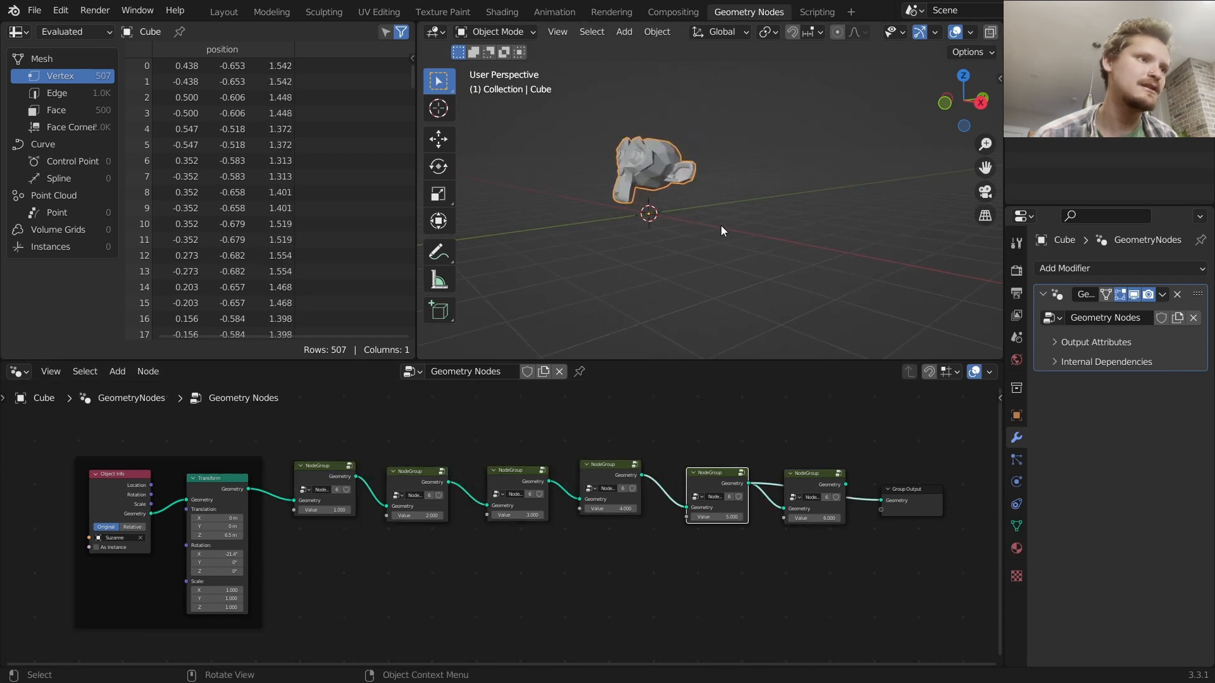
pyautogui.keyDown('ctrl'); pyautogui.keyDown('shift'); pyautogui.click(813, 480); pyautogui.keyUp('shift'); pyautogui.keyUp('ctrl')
# Enter the node group, move the Group Output aside and wrap the existing nodes in a frame
pyautogui.press('Tab')
pyautogui.press('Home')
pyautogui.scroll(2, 644, 520)
pyautogui.moveTo(641, 508); pyautogui.dragTo(295, 503, button='middle')
pyautogui.scroll(-4, 430, 526)
pyautogui.moveTo(586, 589); pyautogui.dragTo(527, 515)
pyautogui.press('g')
pyautogui.click(831, 504)
pyautogui.scroll(7, 574, 491)
pyautogui.scroll(-3, 506, 526)
pyautogui.moveTo(501, 596); pyautogui.dragTo(150, 409)
pyautogui.hotkey('ctrl', 'j')
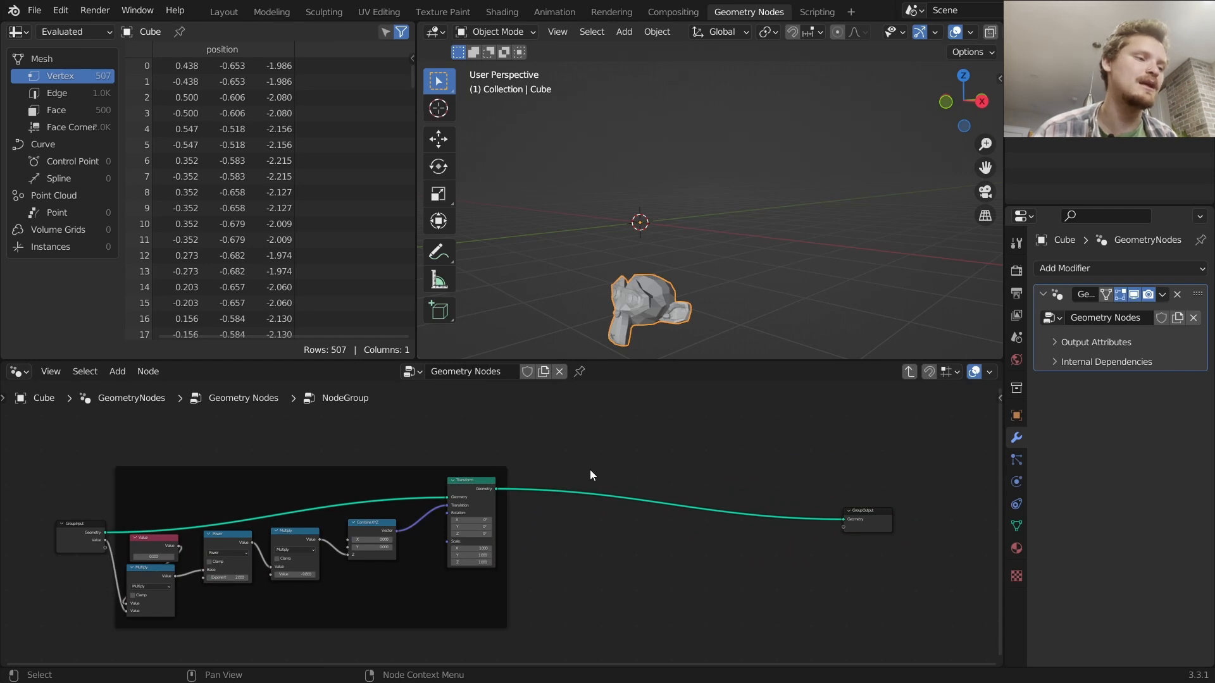
# Add a Transform node between the existing Transform and the Group Output
pyautogui.scroll(2, 587, 474)
pyautogui.hotkey('shift', 'a')
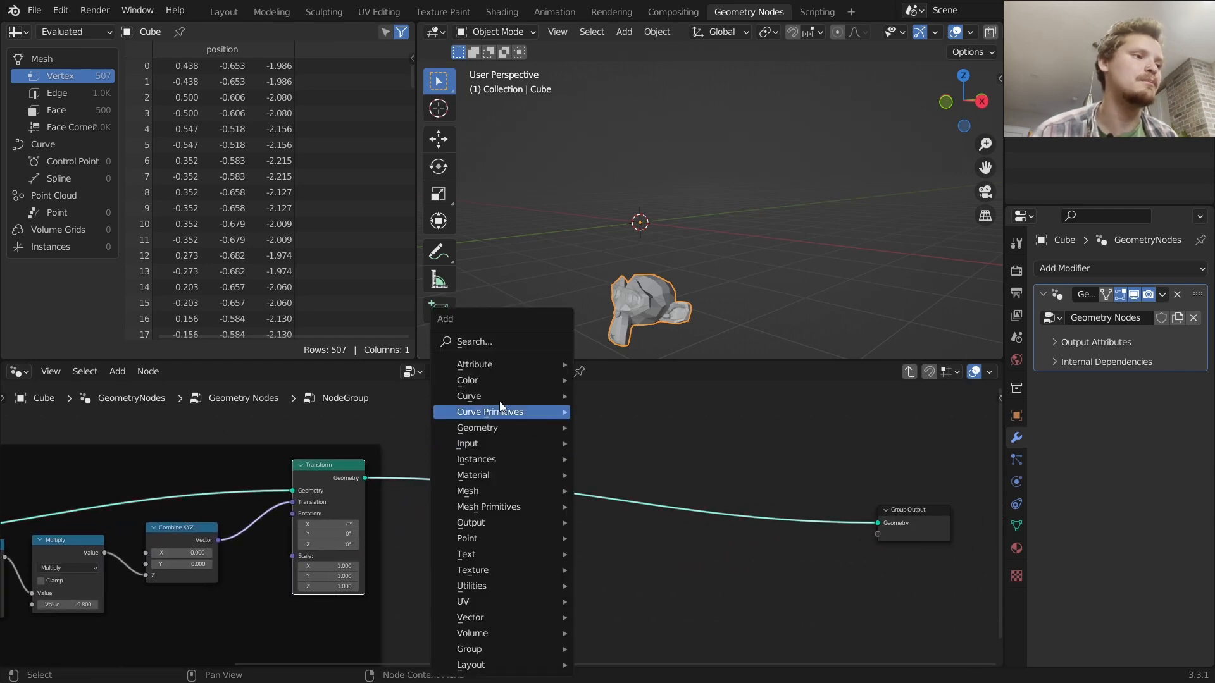
pyautogui.write('tr')
pyautogui.press('Return')
pyautogui.click(686, 450)
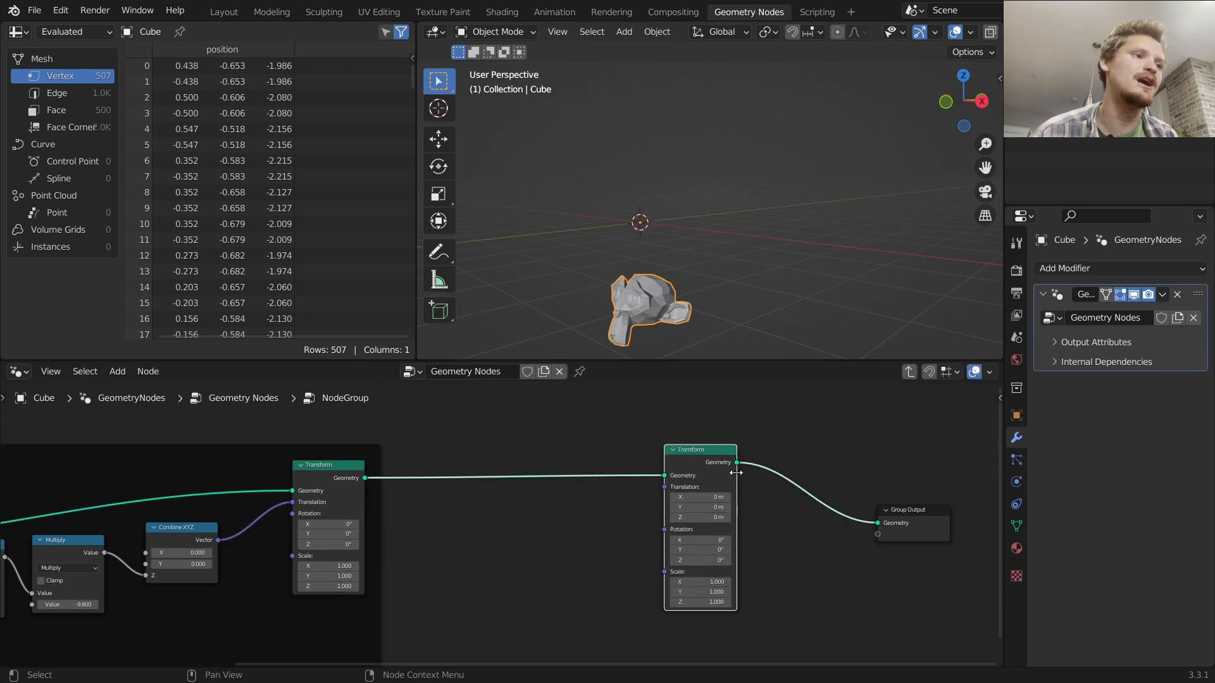
# Move the new Transform node over next to the Group Output
pyautogui.press('d')
pyautogui.moveTo(674, 293); pyautogui.dragTo(650, 191)
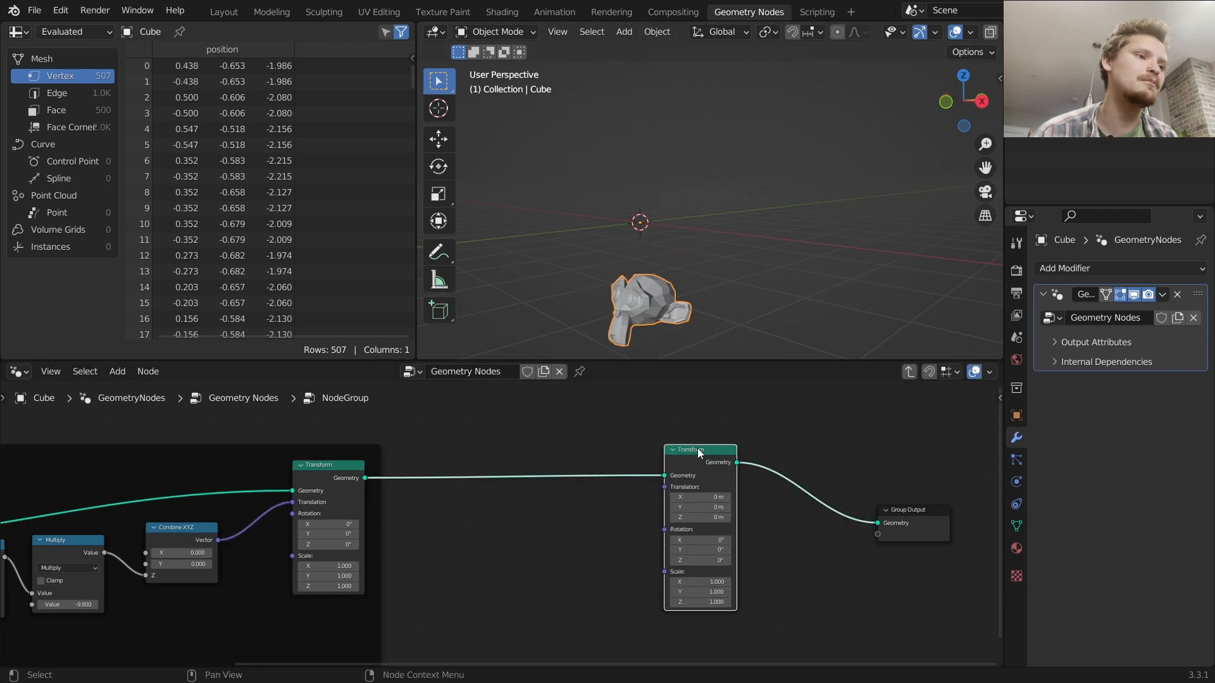
pyautogui.moveTo(696, 452); pyautogui.dragTo(806, 457)
pyautogui.moveTo(792, 476); pyautogui.dragTo(615, 380, button='middle')
pyautogui.moveTo(823, 510); pyautogui.dragTo(583, 398)
pyautogui.press('g')
pyautogui.click(721, 423)
pyautogui.moveTo(451, 433); pyautogui.dragTo(614, 478, button='middle')
# Add an Attribute Statistic node below the transform chain
pyautogui.hotkey('shift', 'a')
pyautogui.write('stat')
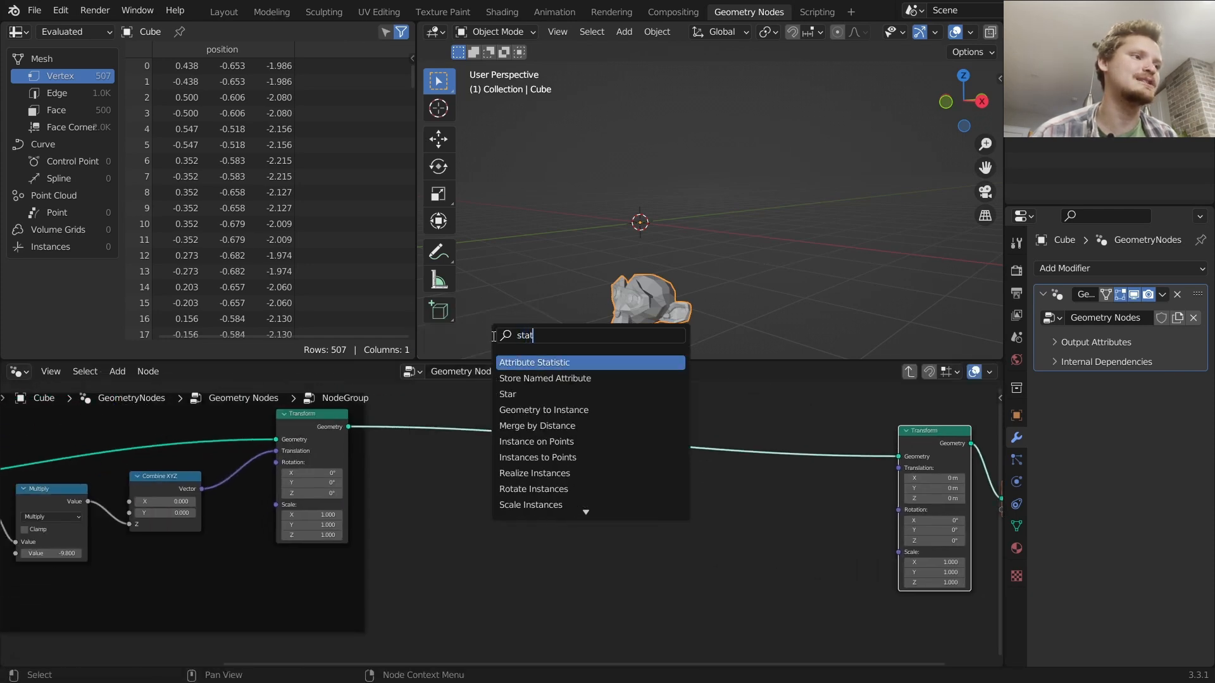
pyautogui.press('Return')
pyautogui.click(487, 531)
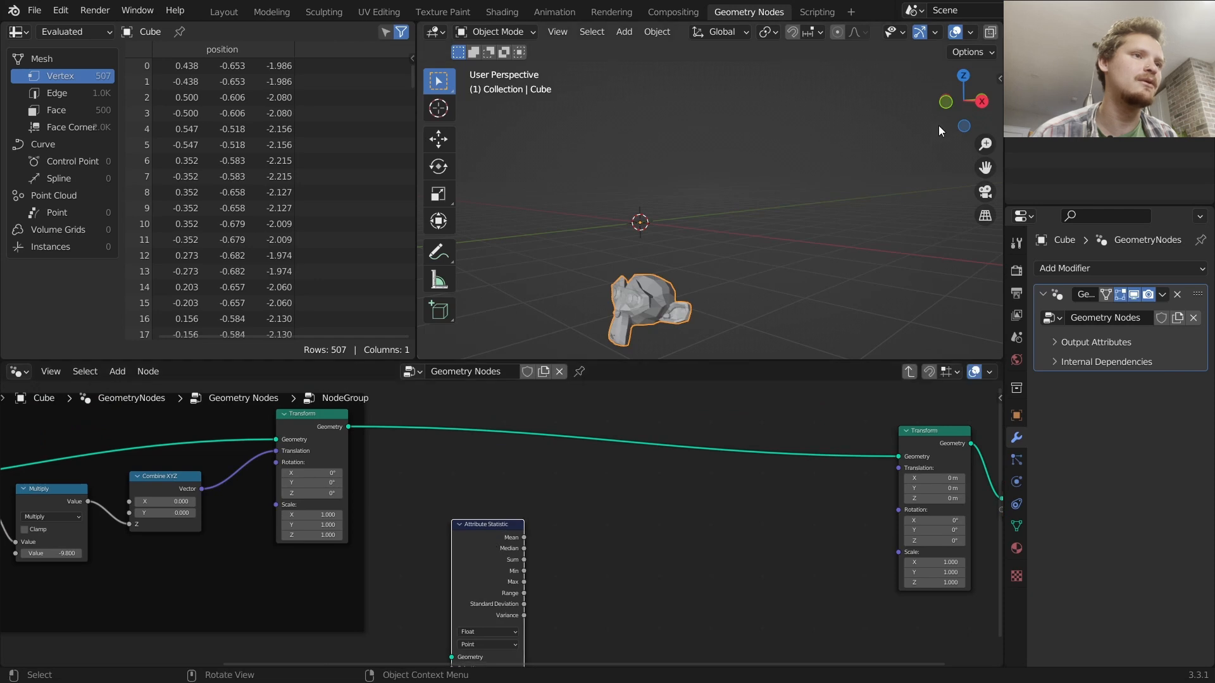
# Examine the monkey from a back orthographic view in the viewport
pyautogui.click(980, 99)
pyautogui.keyDown('shift'); pyautogui.moveTo(818, 261); pyautogui.dragTo(576, 91, button='middle'); pyautogui.keyUp('shift')
pyautogui.scroll(3, 734, 208)
pyautogui.scroll(1, 734, 208)
pyautogui.moveTo(635, 245)
pyautogui.mouseDown()
pyautogui.moveTo(743, 250)
pyautogui.moveTo(681, 249)
pyautogui.mouseUp()
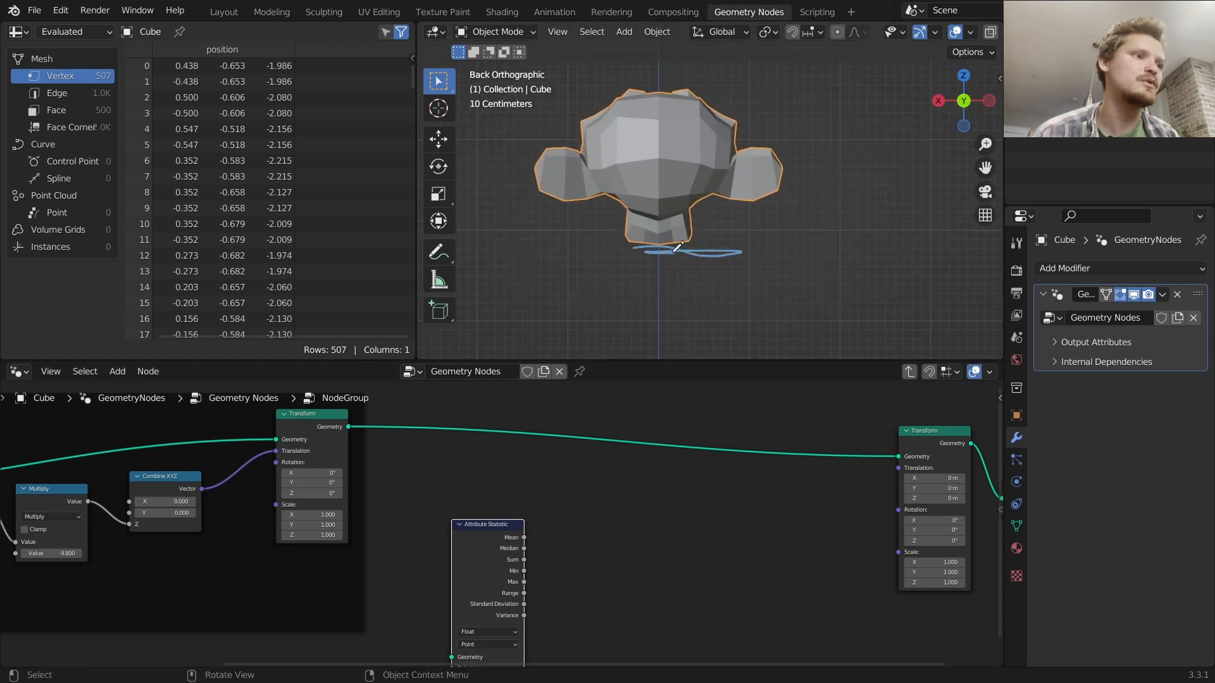
pyautogui.scroll(-4, 659, 244)
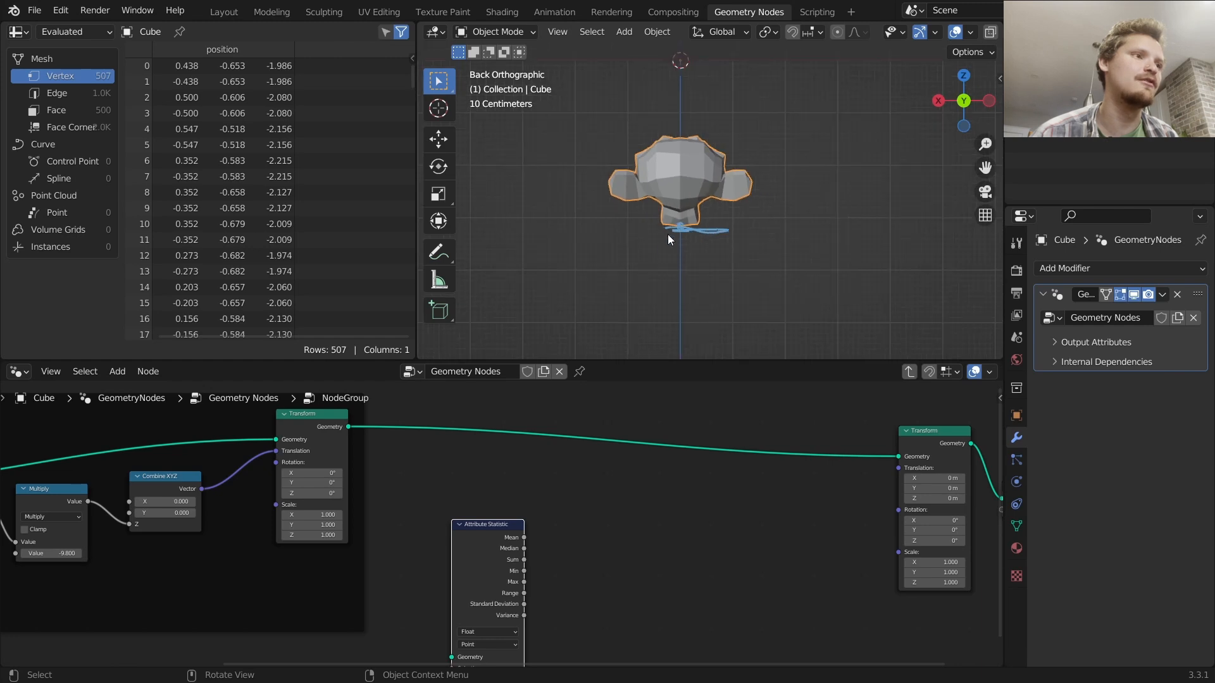
pyautogui.moveTo(690, 144)
pyautogui.mouseDown()
pyautogui.moveTo(686, 83)
pyautogui.moveTo(685, 212)
pyautogui.moveTo(631, 209)
pyautogui.mouseUp()
pyautogui.keyDown('ctrl'); pyautogui.moveTo(655, 134); pyautogui.dragTo(694, 141); pyautogui.keyUp('ctrl')
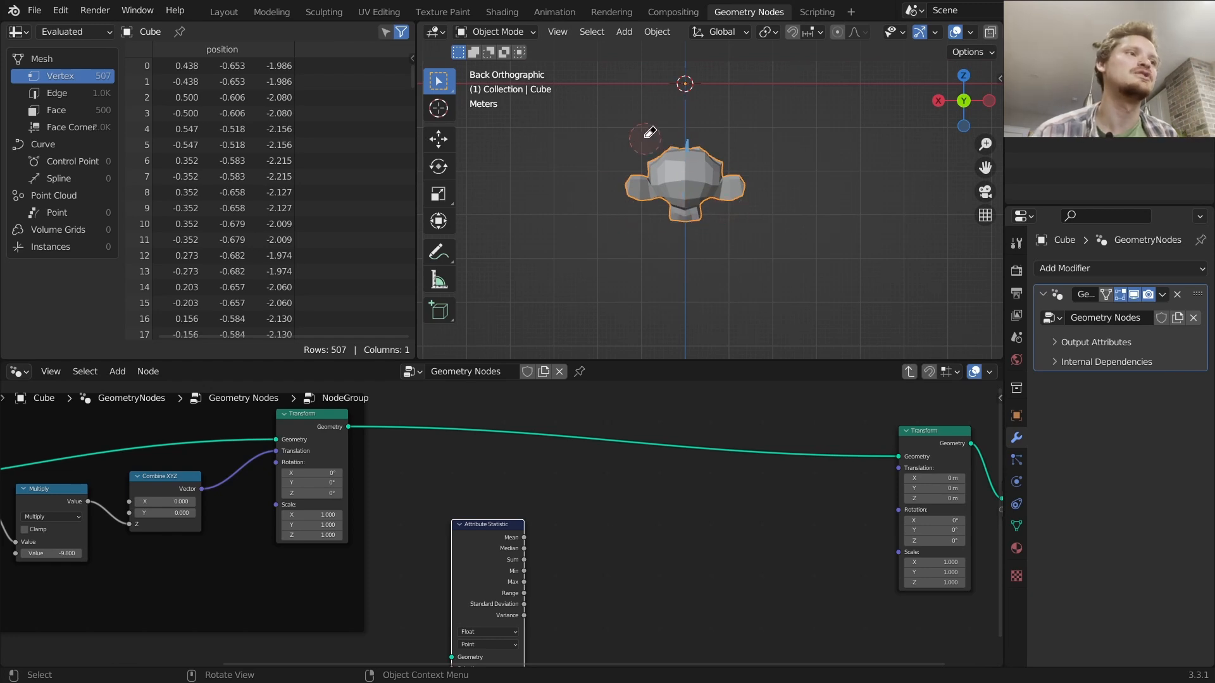
# Connect the first Transform's geometry output to the Attribute Statistic's Geometry input
pyautogui.keyDown('alt'); pyautogui.moveTo(338, 444); pyautogui.dragTo(498, 575, button='right'); pyautogui.keyUp('alt')
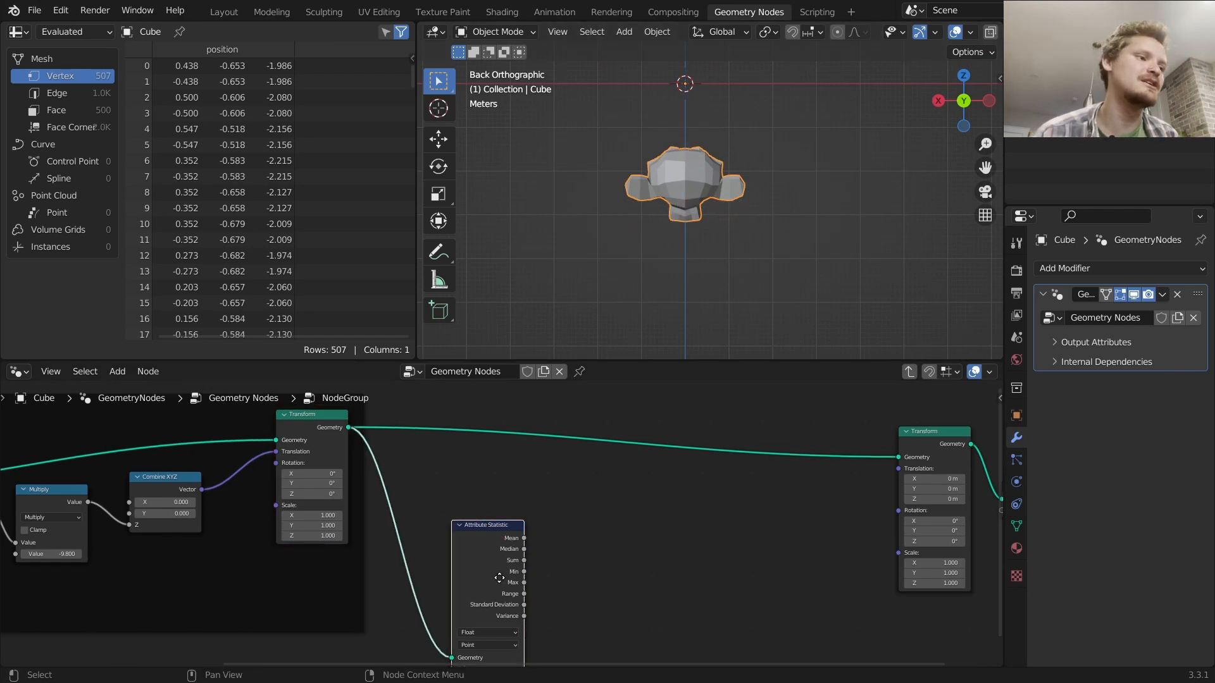
pyautogui.moveTo(498, 576); pyautogui.dragTo(541, 452, button='middle')
pyautogui.scroll(4, 482, 515)
pyautogui.moveTo(492, 484); pyautogui.dragTo(556, 545, button='middle')
pyautogui.scroll(-5, 582, 502)
# Add a Position input node next to the Attribute Statistic
pyautogui.hotkey('shift', 'a')
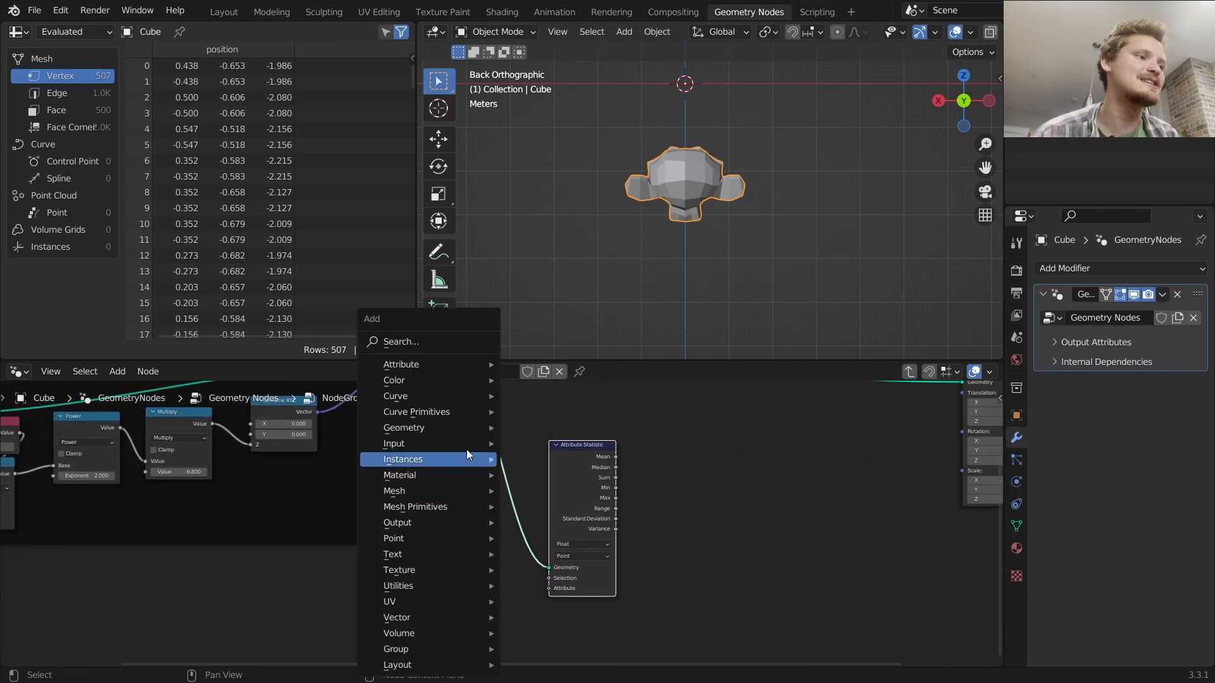
pyautogui.click(446, 345)
pyautogui.write('pos')
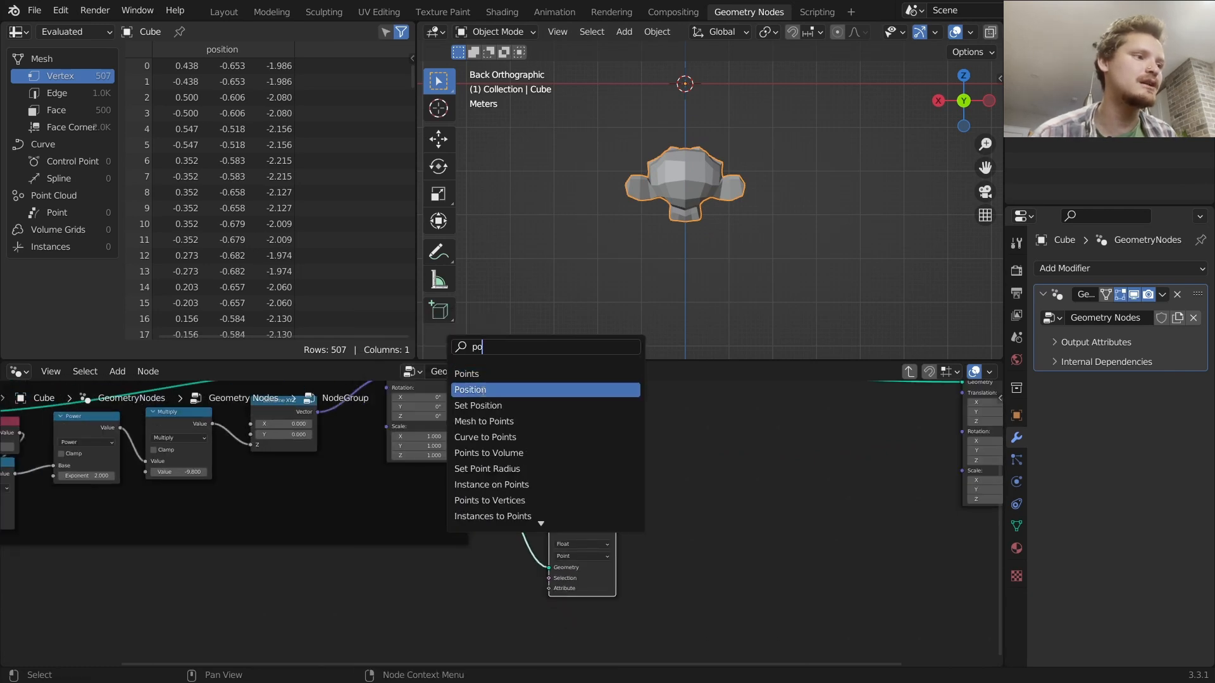
pyautogui.press('Return')
pyautogui.click(291, 614)
pyautogui.click(256, 347)
pyautogui.write('se')
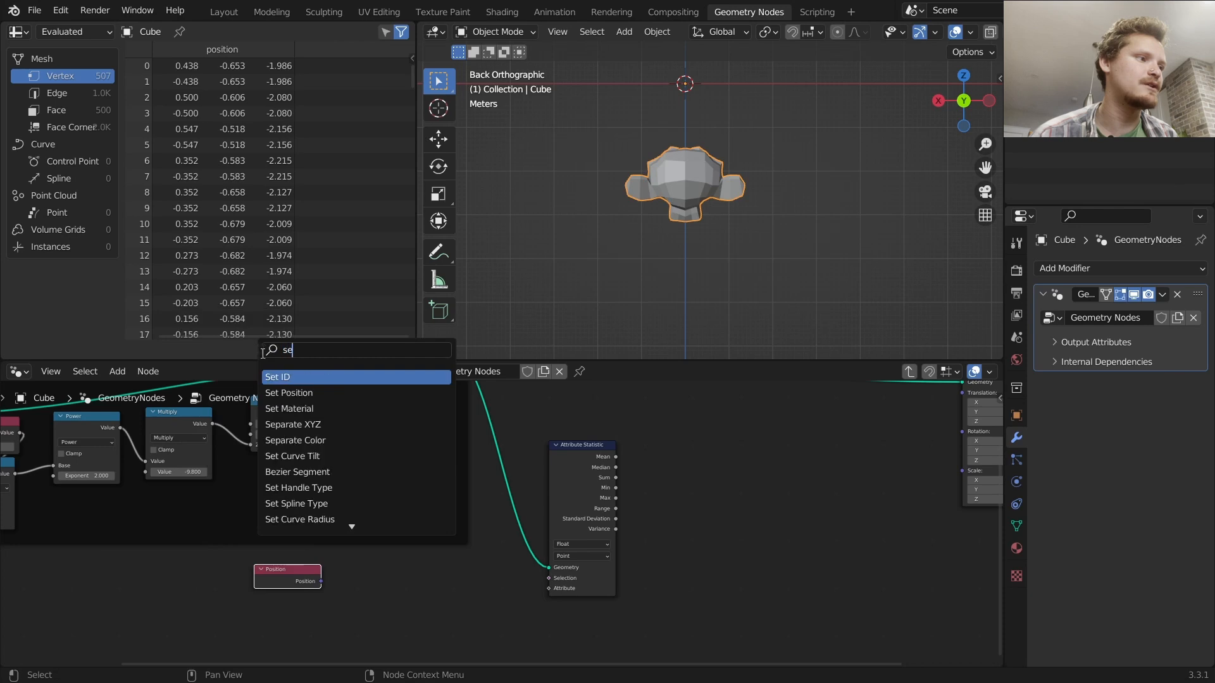
pyautogui.click(315, 437)
pyautogui.click(402, 629)
pyautogui.press('x')
# Add a Separate XYZ node fed by Position and connect its Z to the Attribute Statistic's Attribute input
pyautogui.hotkey('shift', 'a')
pyautogui.click(324, 339)
pyautogui.write('sep')
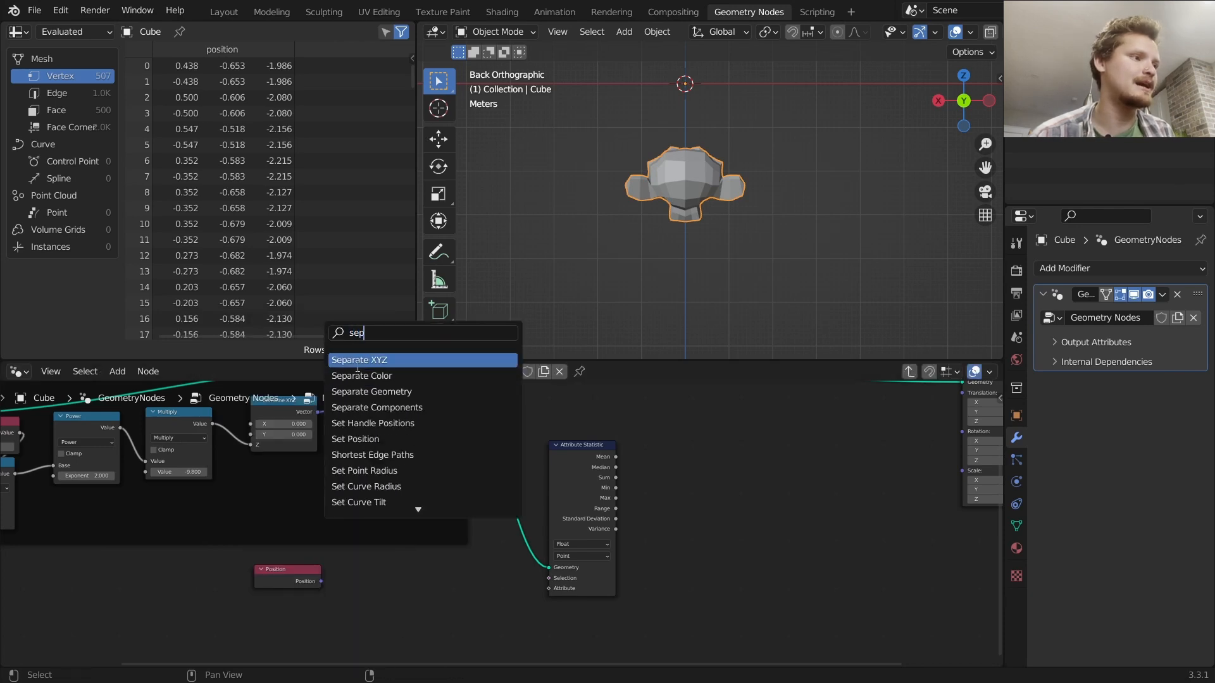
pyautogui.click(354, 360)
pyautogui.click(373, 607)
pyautogui.keyDown('alt'); pyautogui.moveTo(301, 583); pyautogui.dragTo(383, 611, button='right'); pyautogui.keyUp('alt')
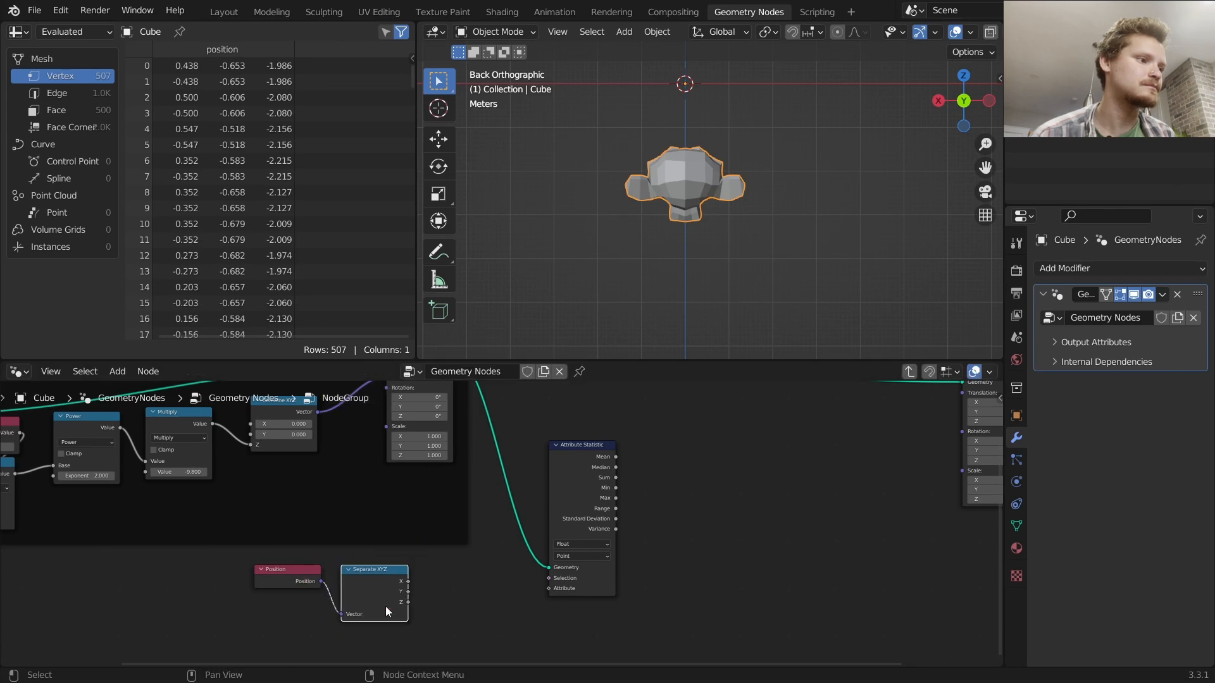
pyautogui.moveTo(407, 603); pyautogui.dragTo(549, 589)
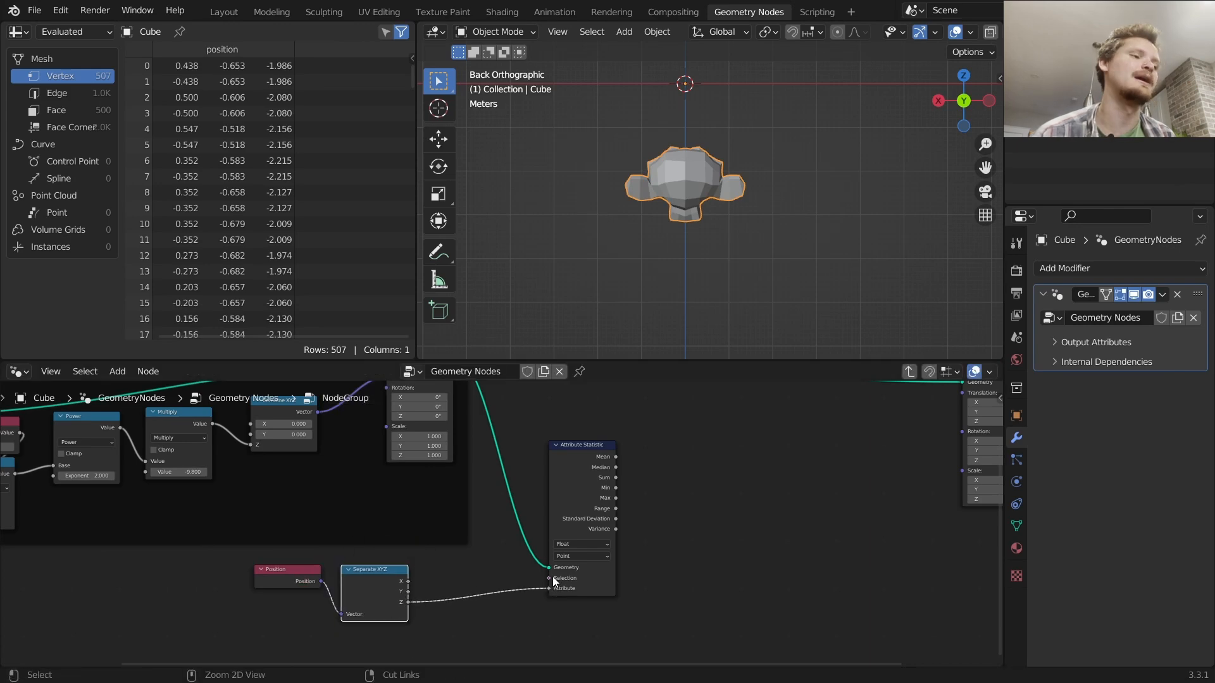
# Save the file as physicsnode.blend
pyautogui.hotkey('ctrl', 's')
pyautogui.click(383, 561)
pyautogui.click(395, 559)
pyautogui.doubleClick(396, 559)
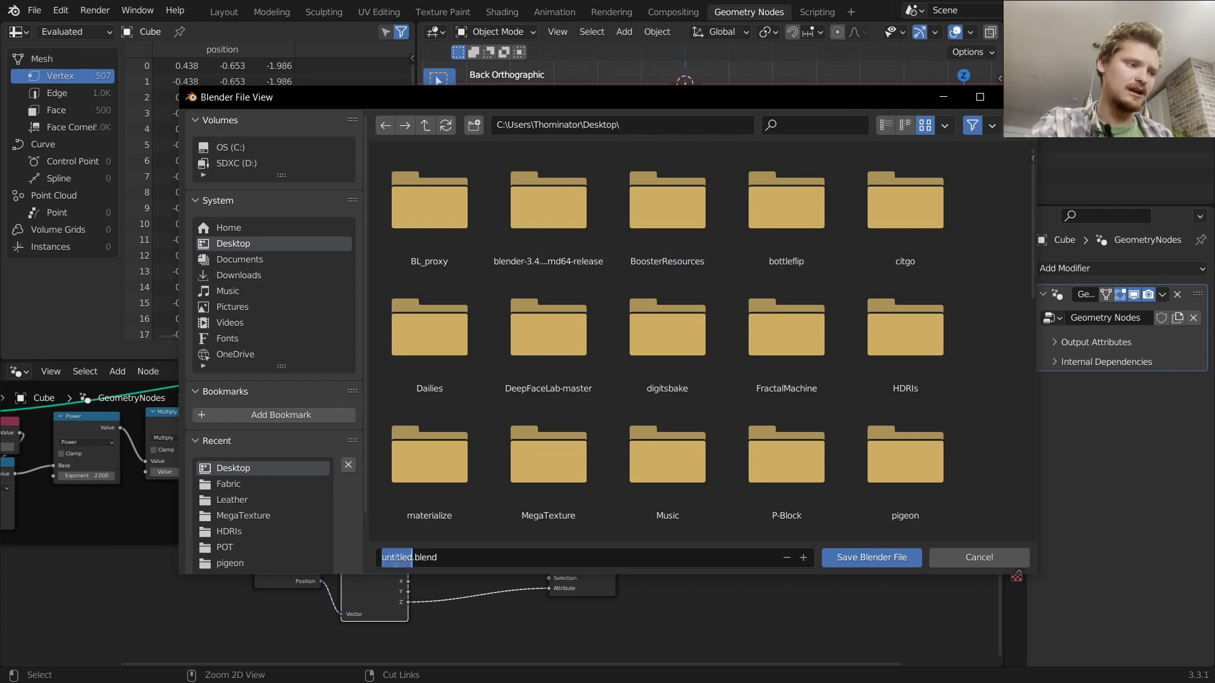
pyautogui.write('physicsnode')
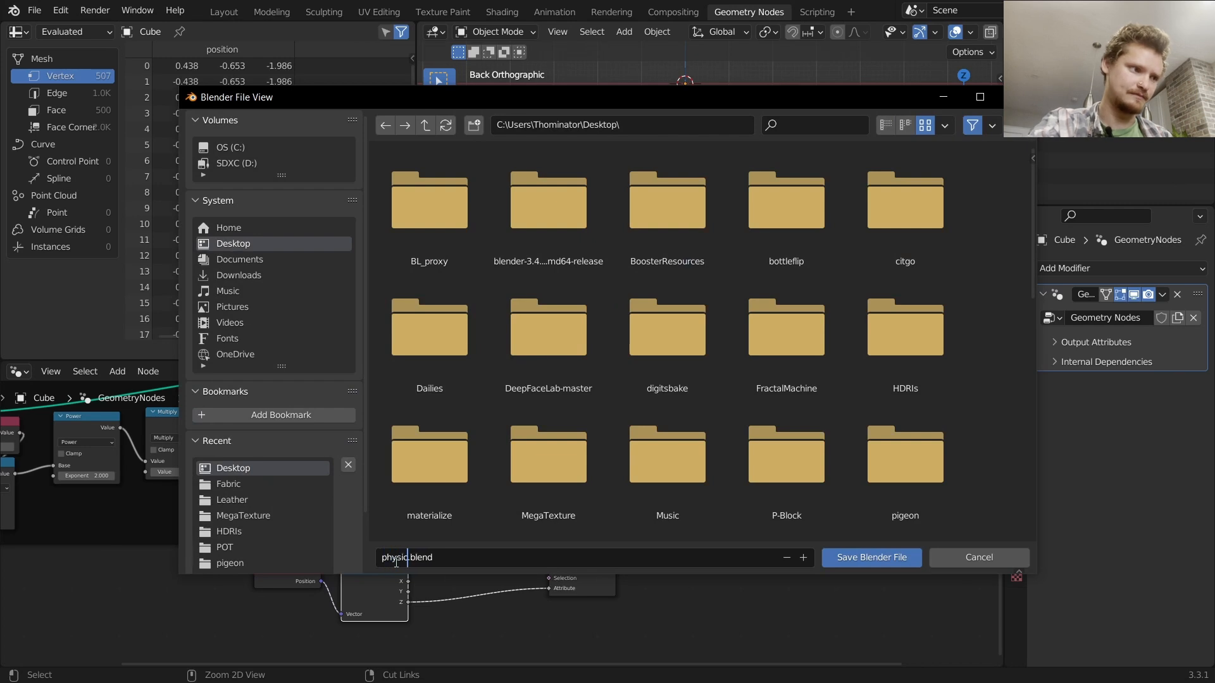
pyautogui.press('Return')
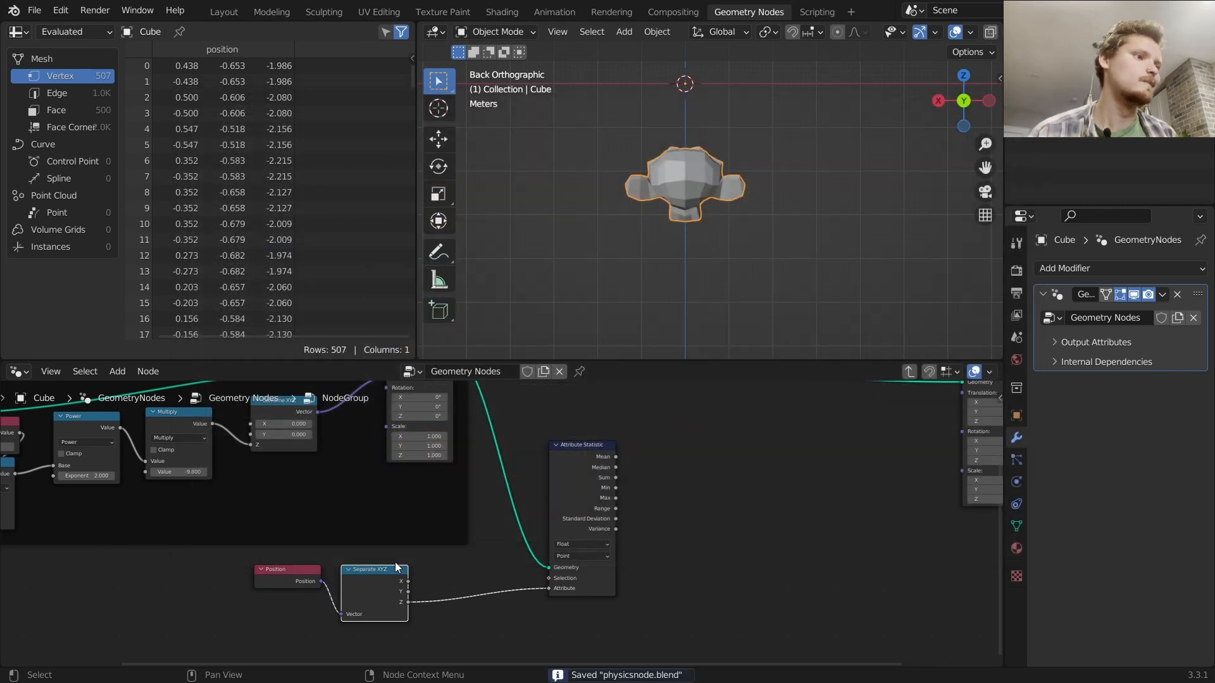
pyautogui.moveTo(541, 422); pyautogui.dragTo(580, 489, button='middle')
pyautogui.moveTo(517, 632); pyautogui.dragTo(519, 549, button='middle')
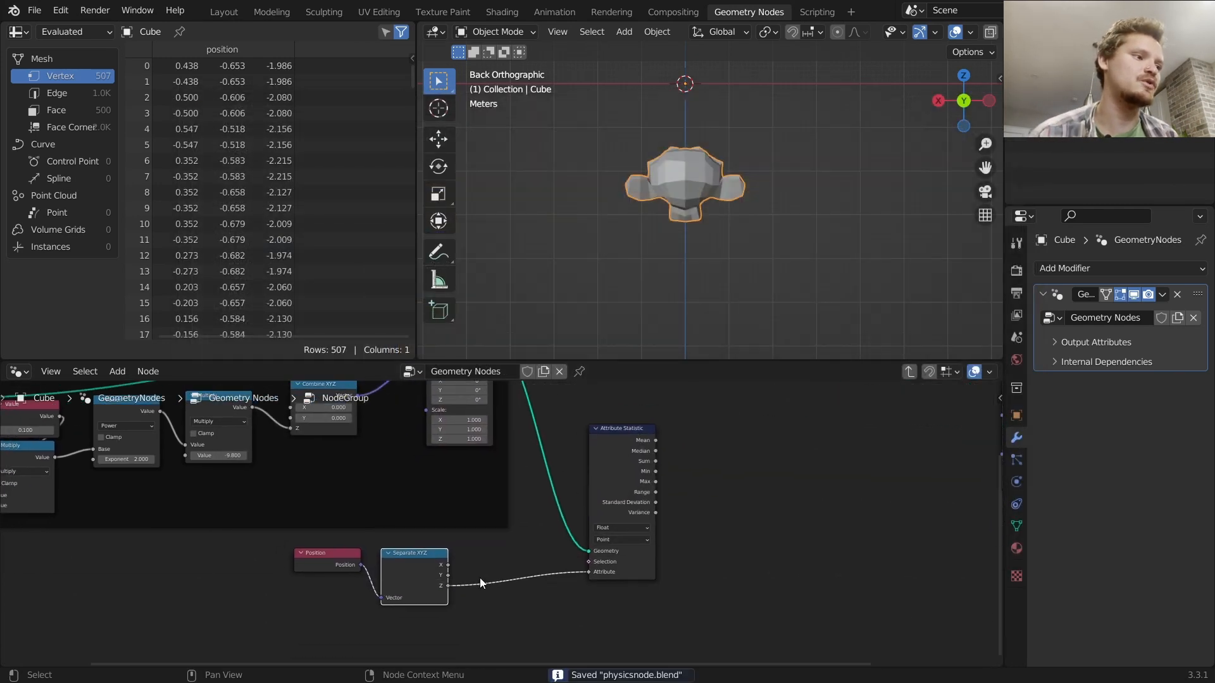
pyautogui.scroll(3, 517, 548)
pyautogui.moveTo(639, 428); pyautogui.dragTo(599, 415)
pyautogui.moveTo(657, 446); pyautogui.dragTo(730, 425)
pyautogui.press('d')
pyautogui.moveTo(651, 226)
pyautogui.mouseDown()
pyautogui.moveTo(636, 219)
pyautogui.moveTo(737, 223)
pyautogui.mouseUp()
pyautogui.hotkey('ctrl', 'z')
pyautogui.moveTo(679, 462); pyautogui.dragTo(520, 490, button='middle')
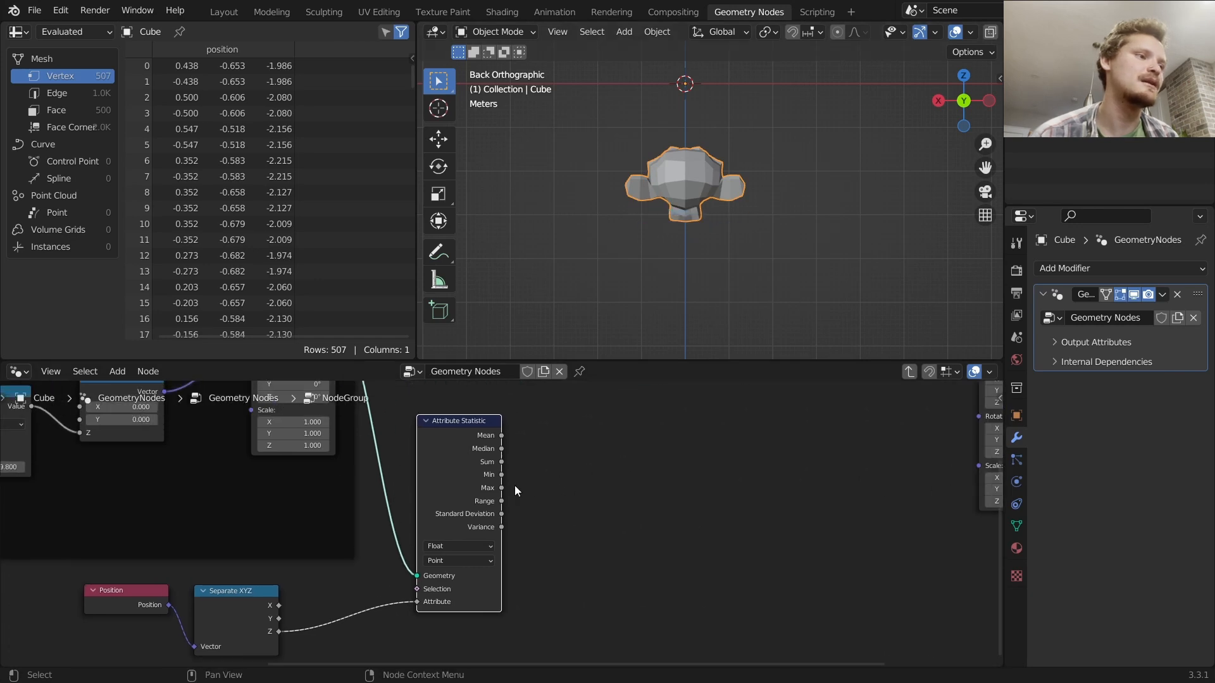
# Add a Math node set to Multiply with Value -1, fed by the Attribute Statistic's Min output
pyautogui.hotkey('shift', 'a')
pyautogui.write('math')
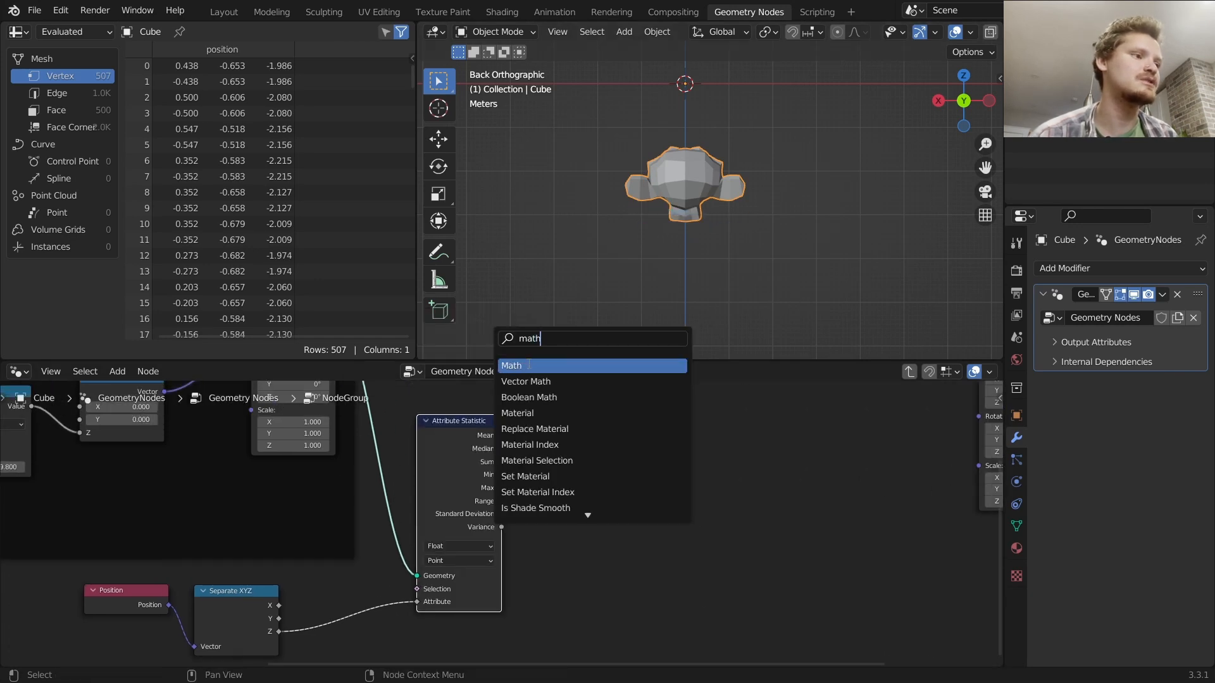
pyautogui.click(528, 365)
pyautogui.moveTo(502, 475); pyautogui.dragTo(557, 504)
pyautogui.click(575, 478)
pyautogui.click(579, 505)
pyautogui.click(604, 518)
pyautogui.write('-1')
pyautogui.press('Return')
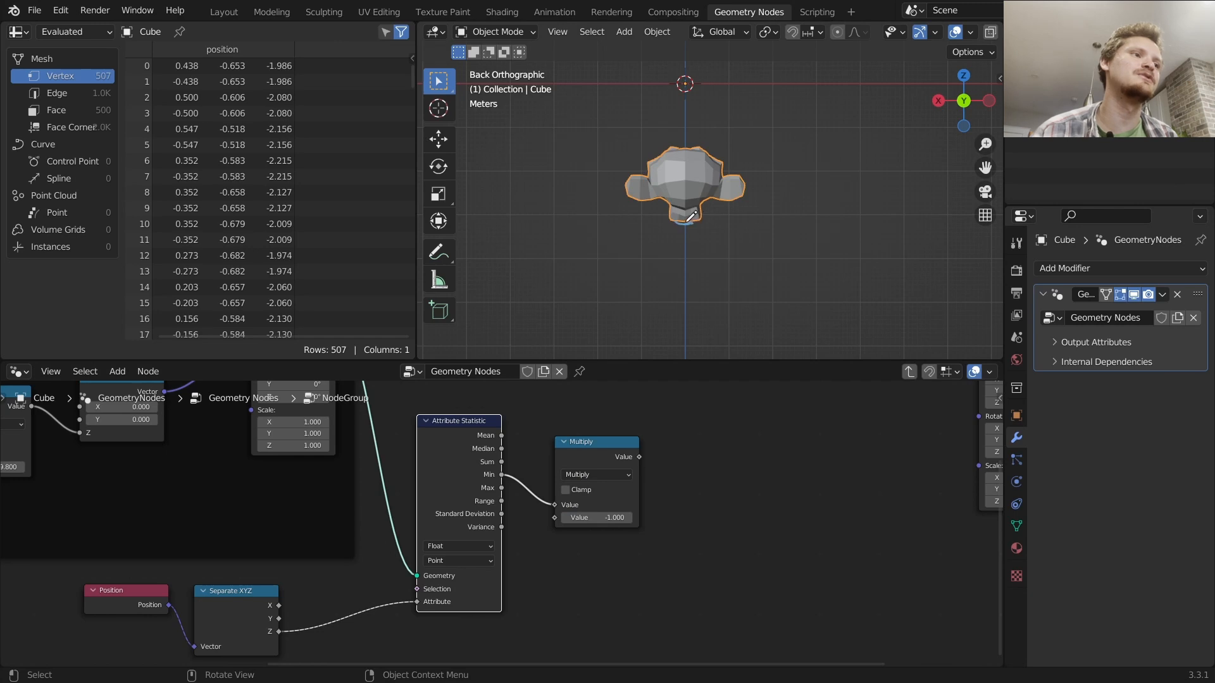
# Add a Combine XYZ node, feed the Multiply result into its Z, and connect its Vector to the Transform's Translation
pyautogui.moveTo(690, 224); pyautogui.dragTo(686, 101)
pyautogui.moveTo(701, 153)
pyautogui.mouseDown(button='right')
pyautogui.moveTo(679, 239)
pyautogui.moveTo(696, 194)
pyautogui.moveTo(690, 120)
pyautogui.mouseUp(button='right')
pyautogui.moveTo(714, 402); pyautogui.dragTo(554, 472, button='middle')
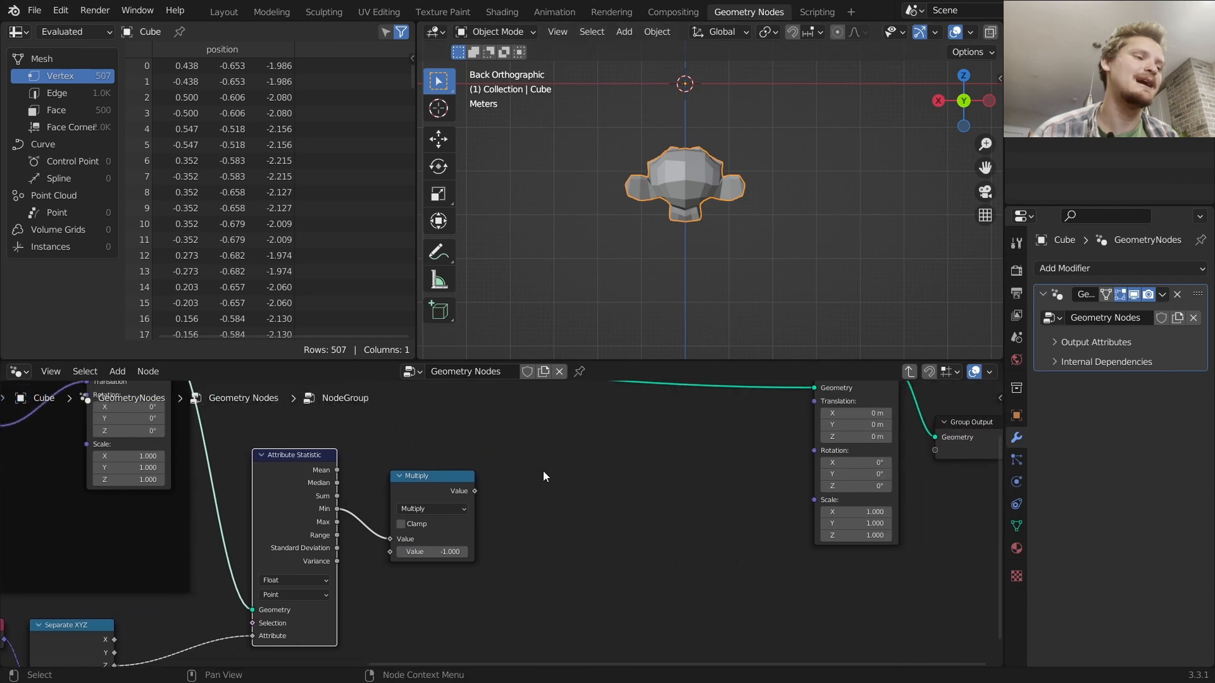
pyautogui.moveTo(475, 491); pyautogui.dragTo(543, 468)
pyautogui.write('combine')
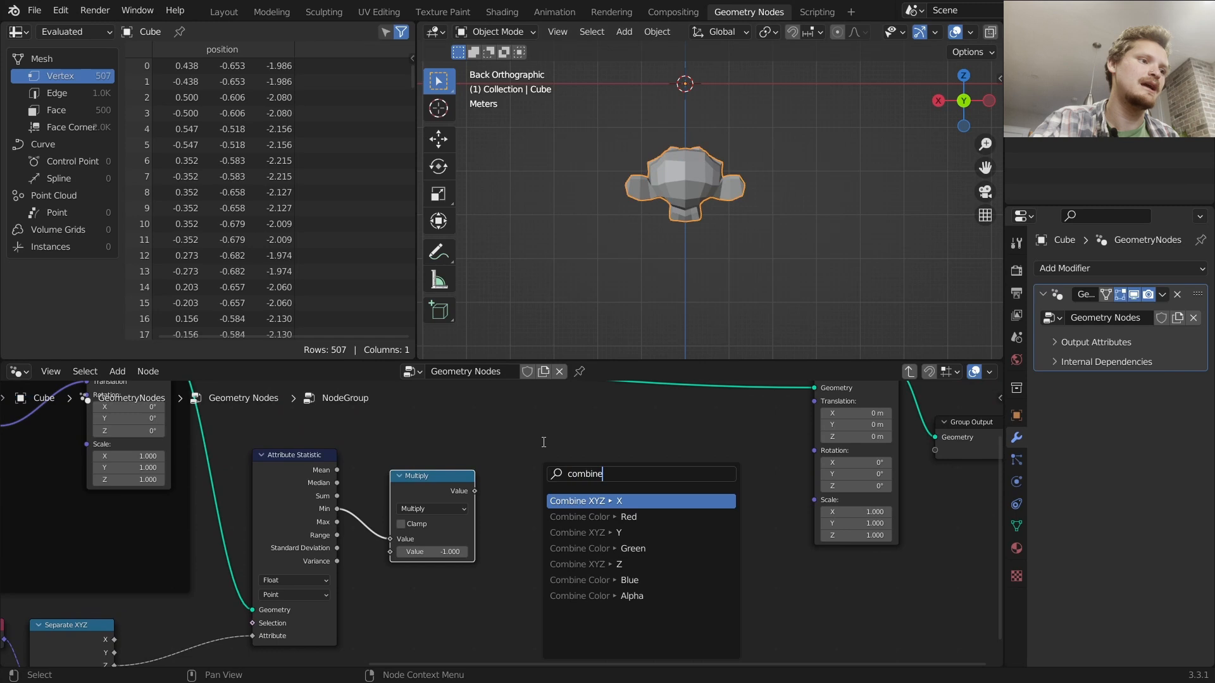
pyautogui.press('Return')
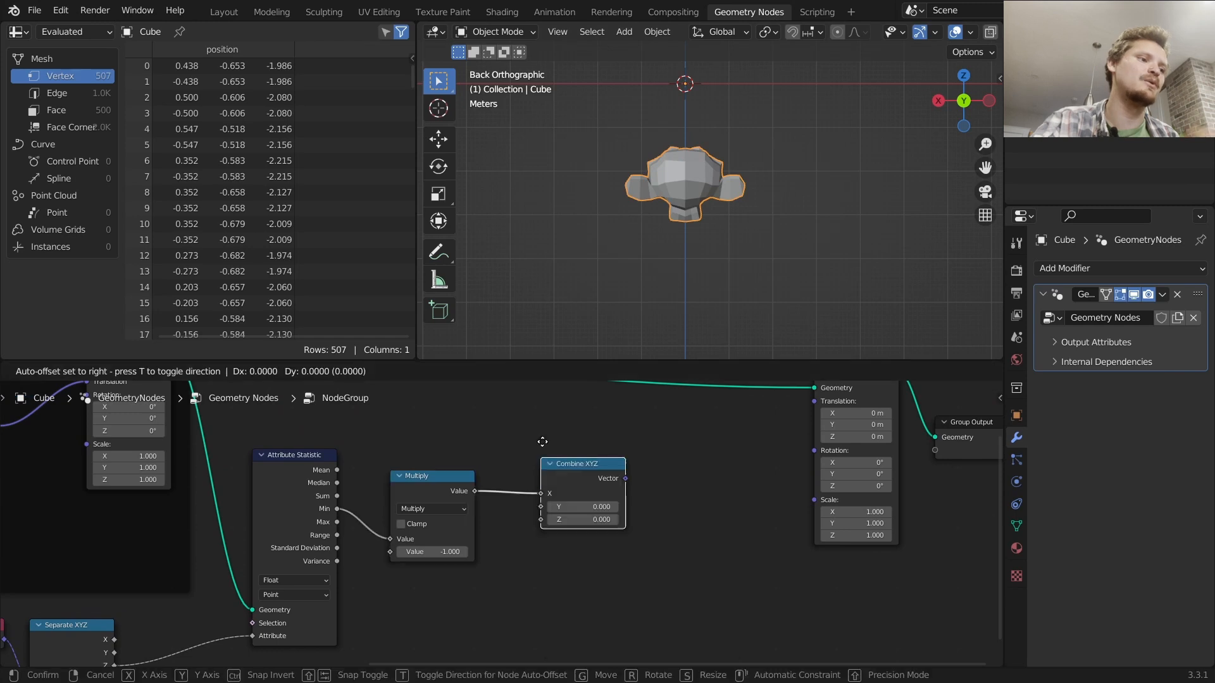
pyautogui.click(543, 443)
pyautogui.moveTo(550, 492); pyautogui.dragTo(552, 518)
pyautogui.moveTo(636, 479); pyautogui.dragTo(823, 405)
pyautogui.moveTo(636, 502); pyautogui.dragTo(814, 426)
# Rearrange the new statistic and math nodes and wrap them together in a frame
pyautogui.moveTo(659, 152); pyautogui.dragTo(852, 212, button='middle')
pyautogui.scroll(-4, 503, 491)
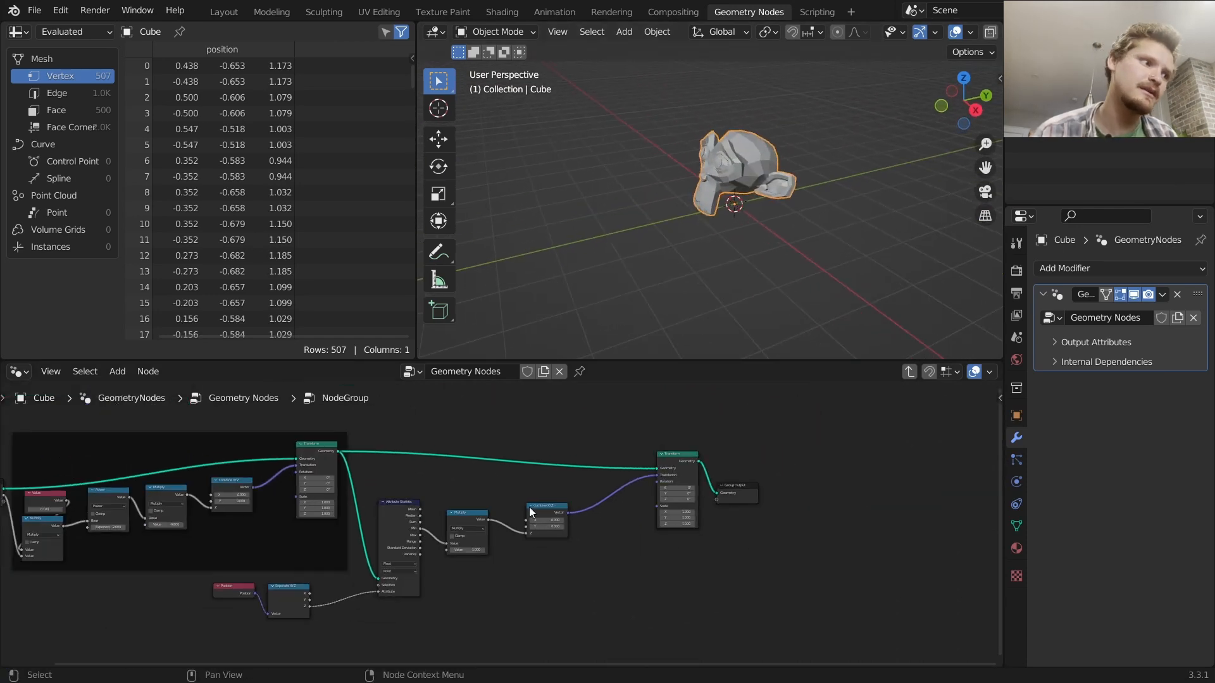
pyautogui.moveTo(350, 631); pyautogui.dragTo(400, 612)
pyautogui.moveTo(671, 454); pyautogui.dragTo(615, 456)
pyautogui.scroll(-3, 599, 520)
pyautogui.moveTo(635, 617)
pyautogui.mouseDown()
pyautogui.moveTo(402, 437)
pyautogui.moveTo(412, 439)
pyautogui.mouseUp()
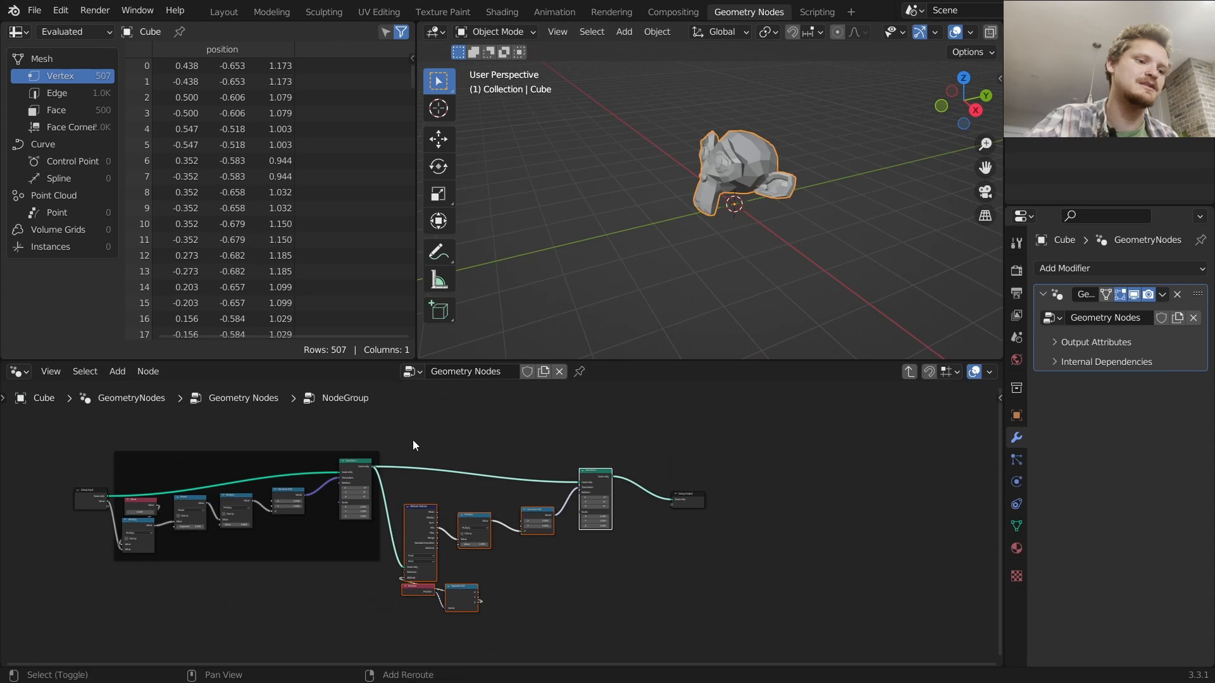
pyautogui.hotkey('ctrl', 'j')
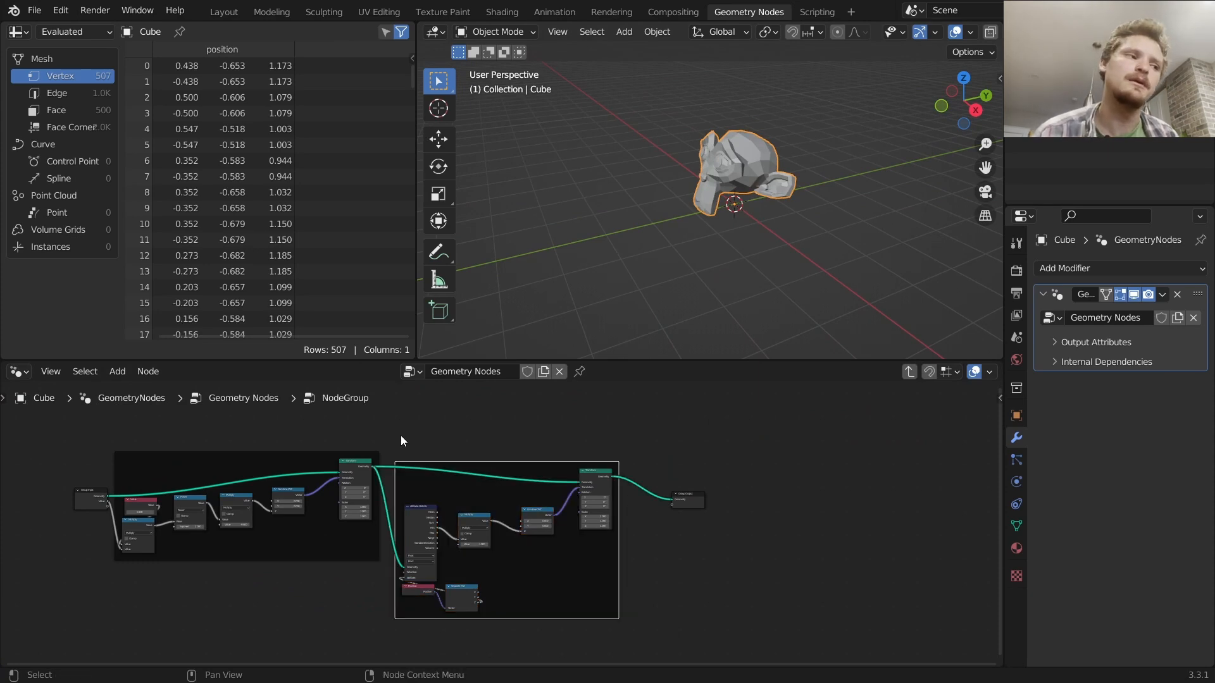
# Leave the node group, preview the first node group in the chain, and return into the group
pyautogui.press('Tab')
pyautogui.keyDown('ctrl'); pyautogui.keyDown('shift'); pyautogui.click(170, 504); pyautogui.keyUp('shift'); pyautogui.keyUp('ctrl')
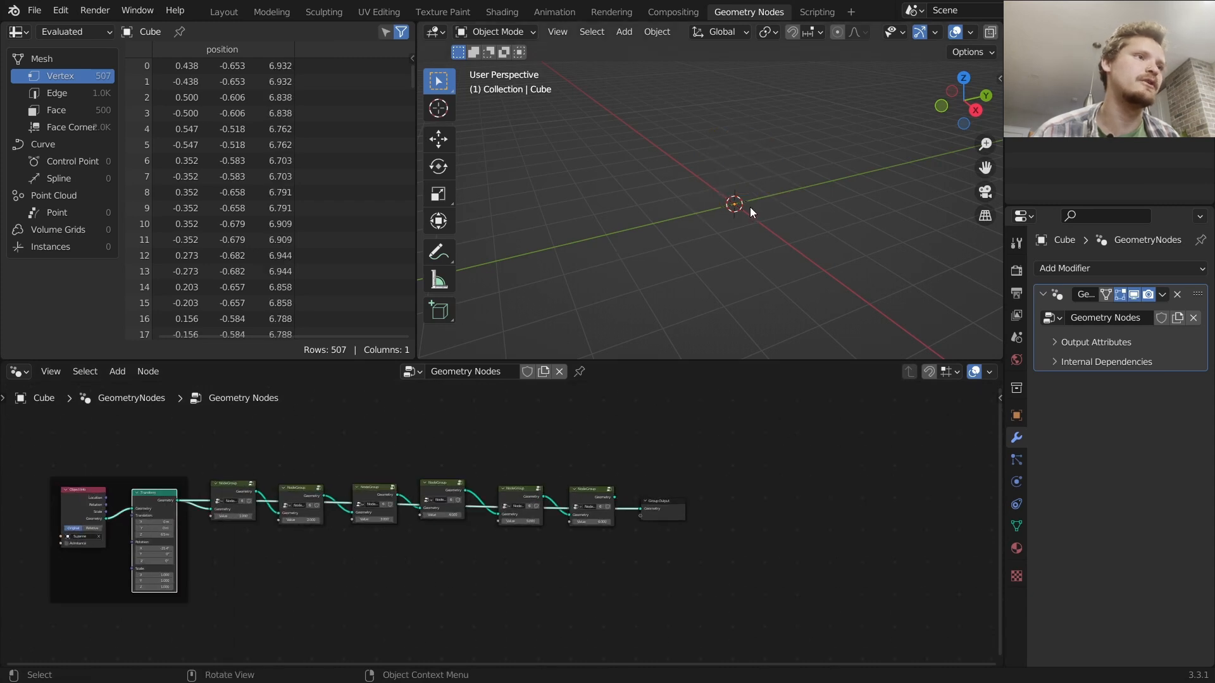
pyautogui.keyDown('ctrl'); pyautogui.keyDown('shift'); pyautogui.click(233, 488); pyautogui.keyUp('shift'); pyautogui.keyUp('ctrl')
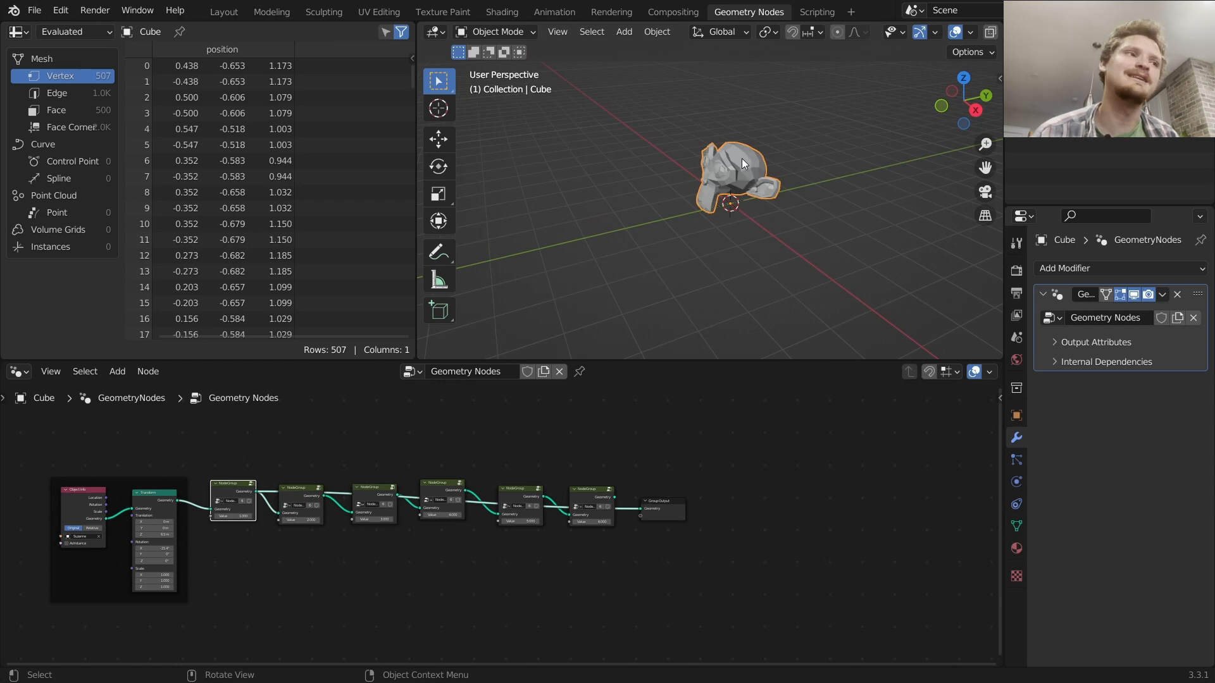
pyautogui.scroll(-2, 742, 164)
pyautogui.moveTo(732, 65)
pyautogui.mouseDown()
pyautogui.moveTo(729, 204)
pyautogui.moveTo(737, 55)
pyautogui.moveTo(737, 212)
pyautogui.moveTo(728, 177)
pyautogui.moveTo(753, 79)
pyautogui.moveTo(729, 76)
pyautogui.mouseUp()
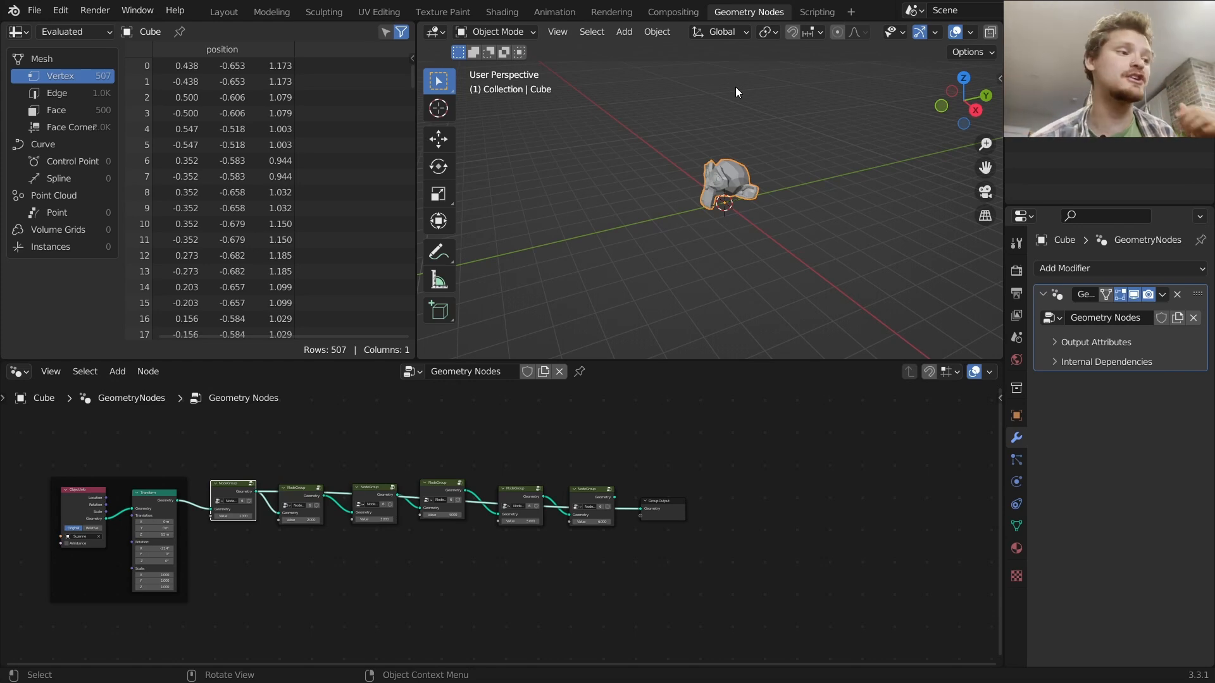
pyautogui.click(251, 484)
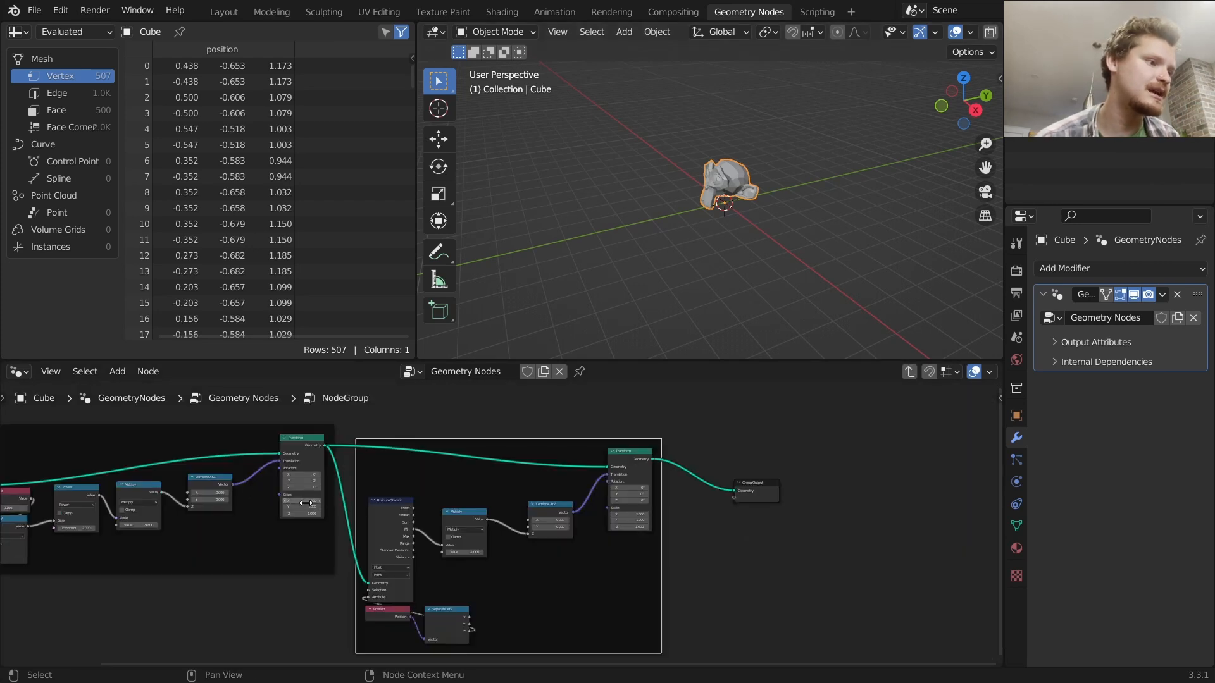
# Duplicate the Multiply node, feed it the Attribute Statistic's Min, and set it to Less Than with threshold 0
pyautogui.scroll(2, 507, 481)
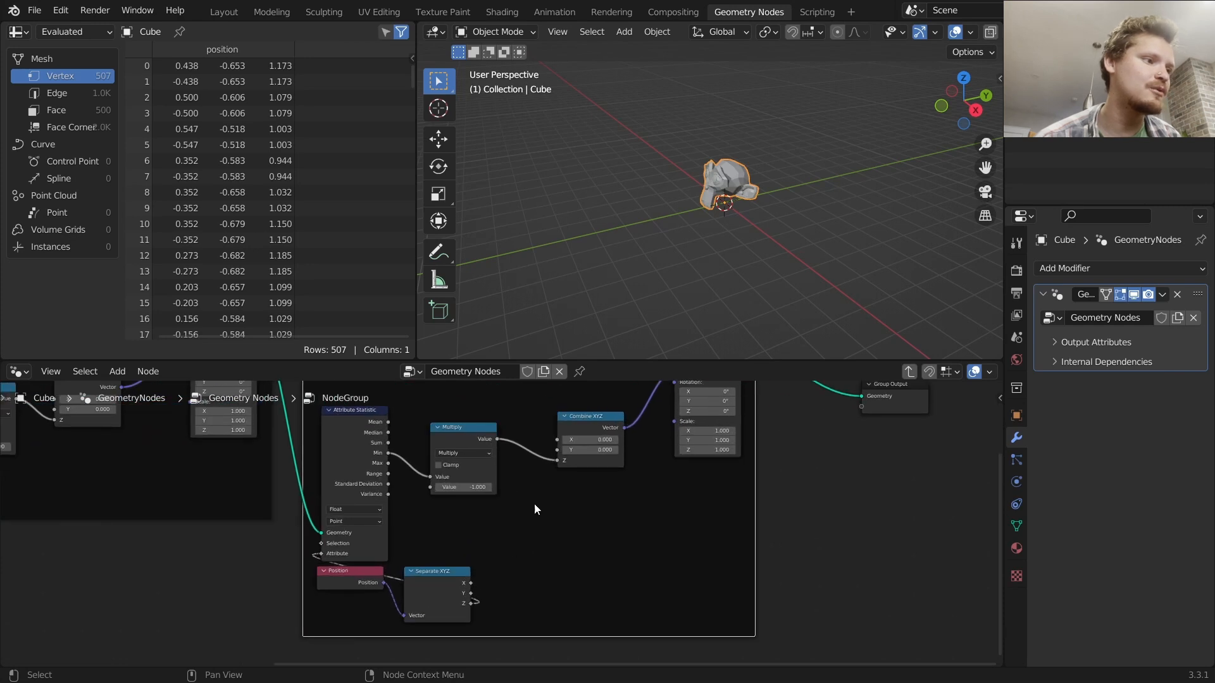
pyautogui.click(472, 439)
pyautogui.hotkey('shift', 'd')
pyautogui.click(539, 536)
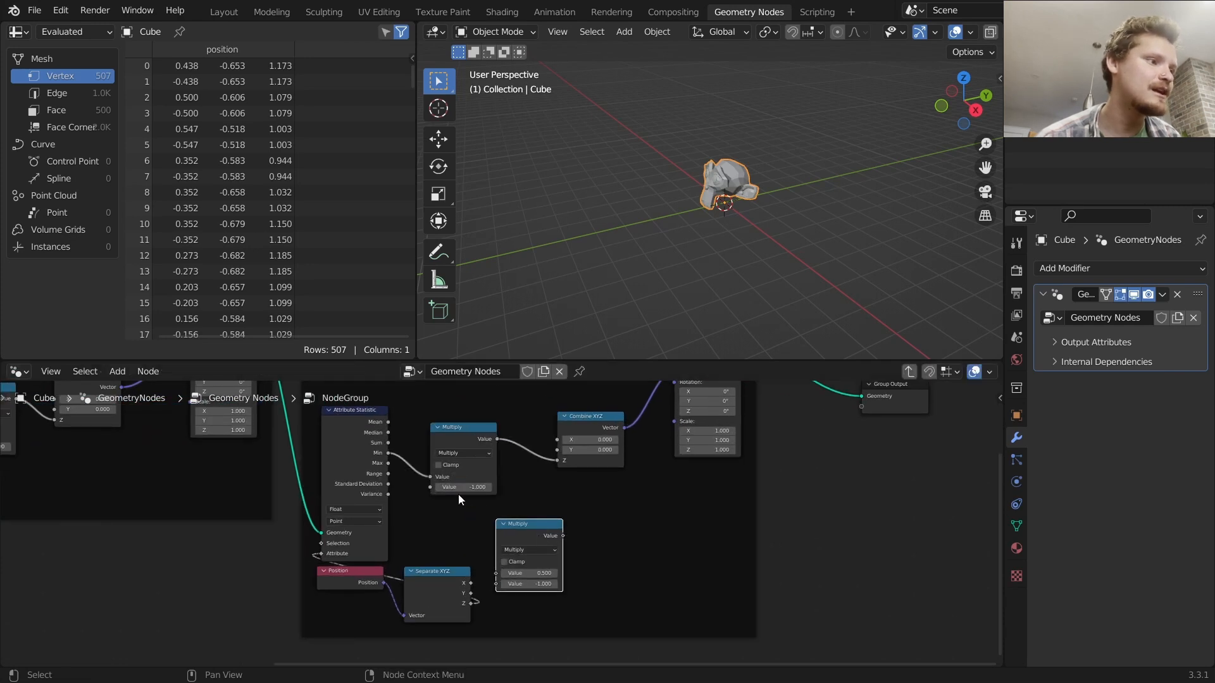
pyautogui.moveTo(389, 458); pyautogui.dragTo(499, 574)
pyautogui.click(518, 557)
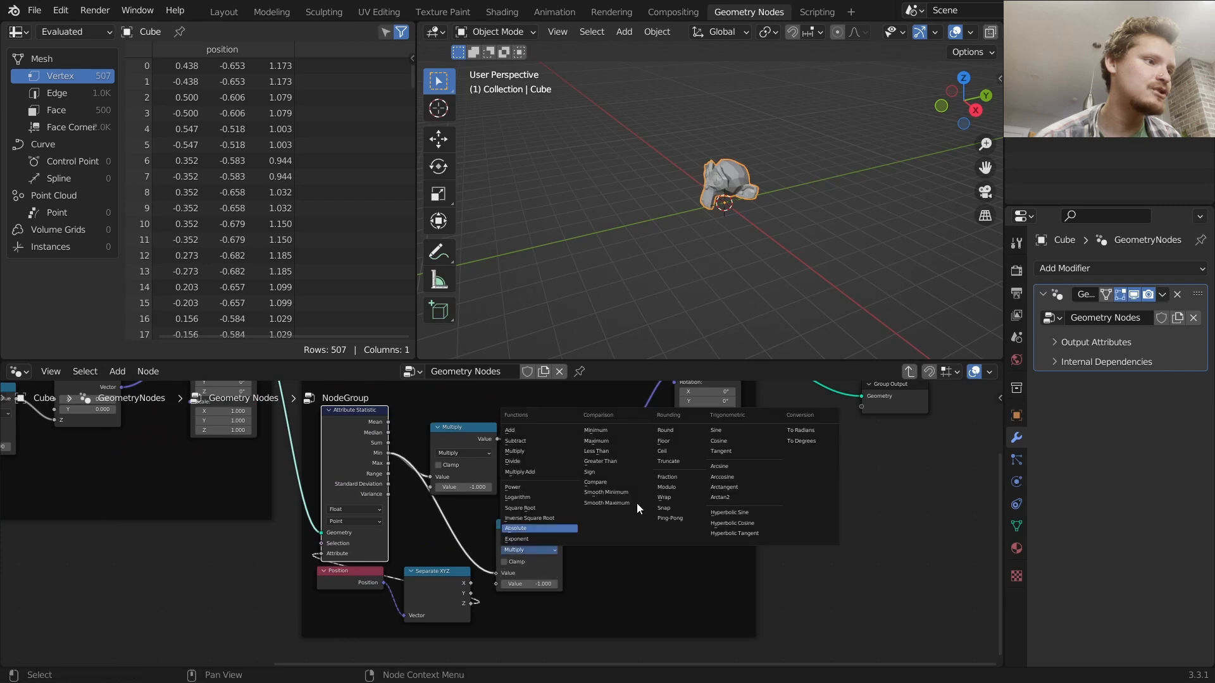
pyautogui.click(599, 451)
pyautogui.click(540, 582)
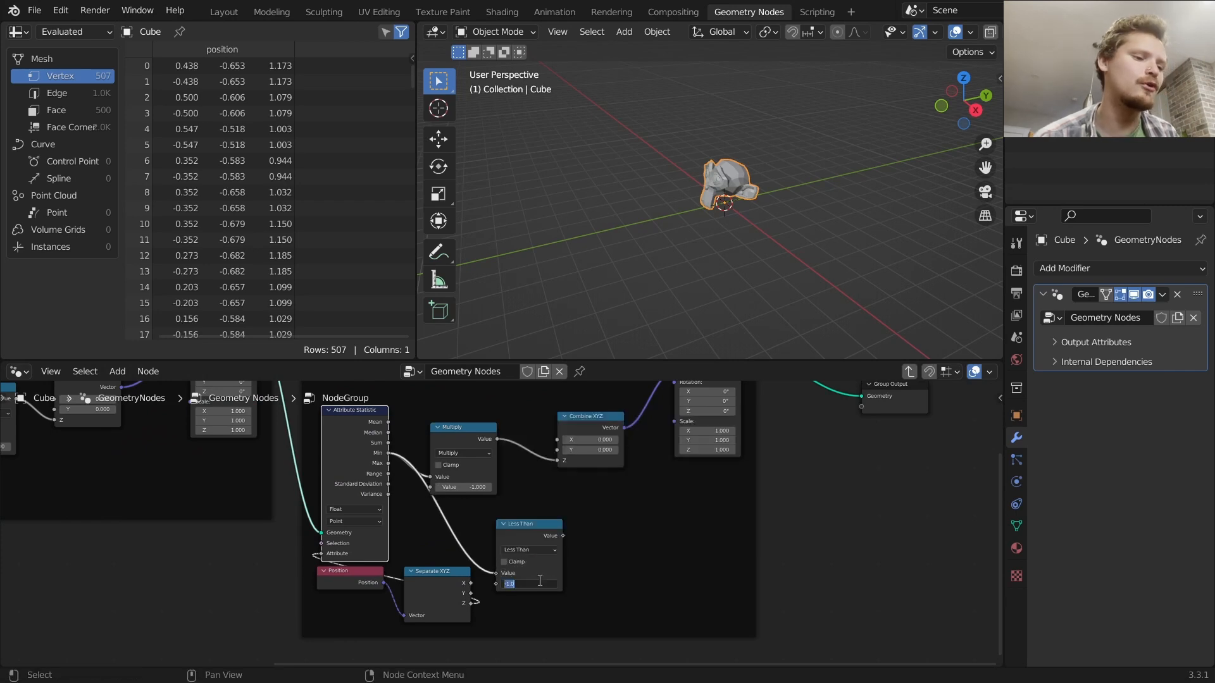
pyautogui.write('0')
pyautogui.press('Return')
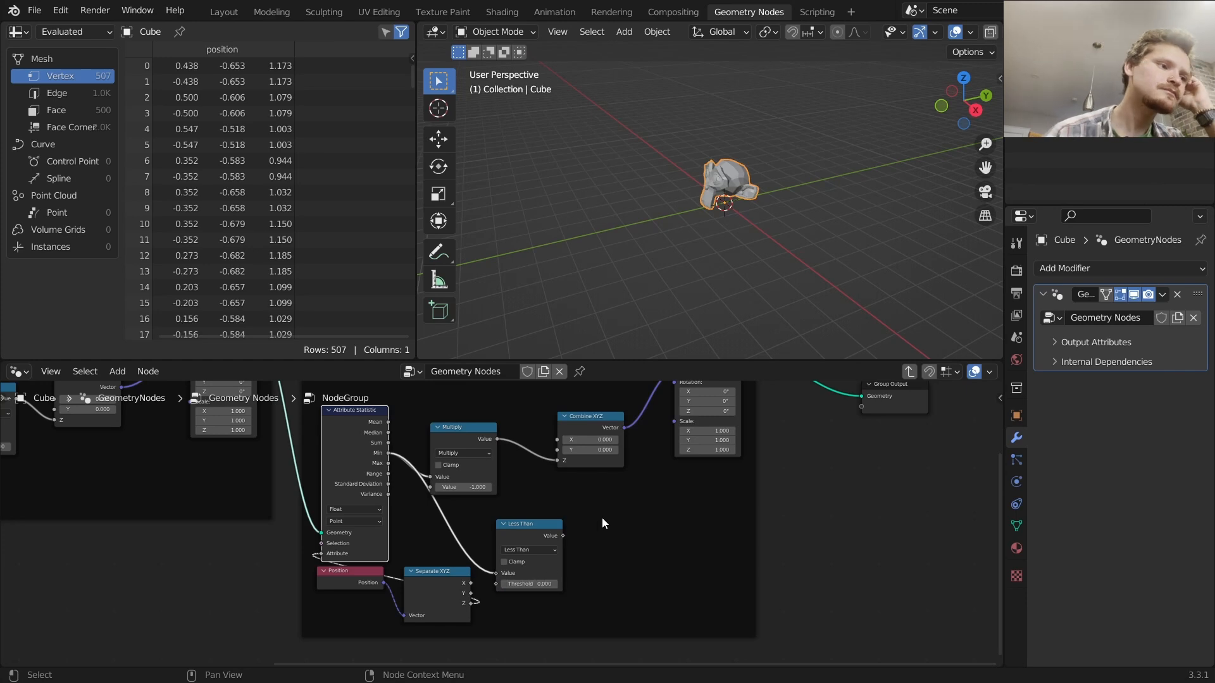
# Insert a second Multiply node between the first Multiply and Combine XYZ, multiplying by the Less Than result
pyautogui.moveTo(541, 527); pyautogui.dragTo(534, 527)
pyautogui.hotkey('shift', 'd')
pyautogui.click(578, 438)
pyautogui.click(568, 460)
pyautogui.click(565, 492)
pyautogui.moveTo(555, 537); pyautogui.dragTo(535, 493)
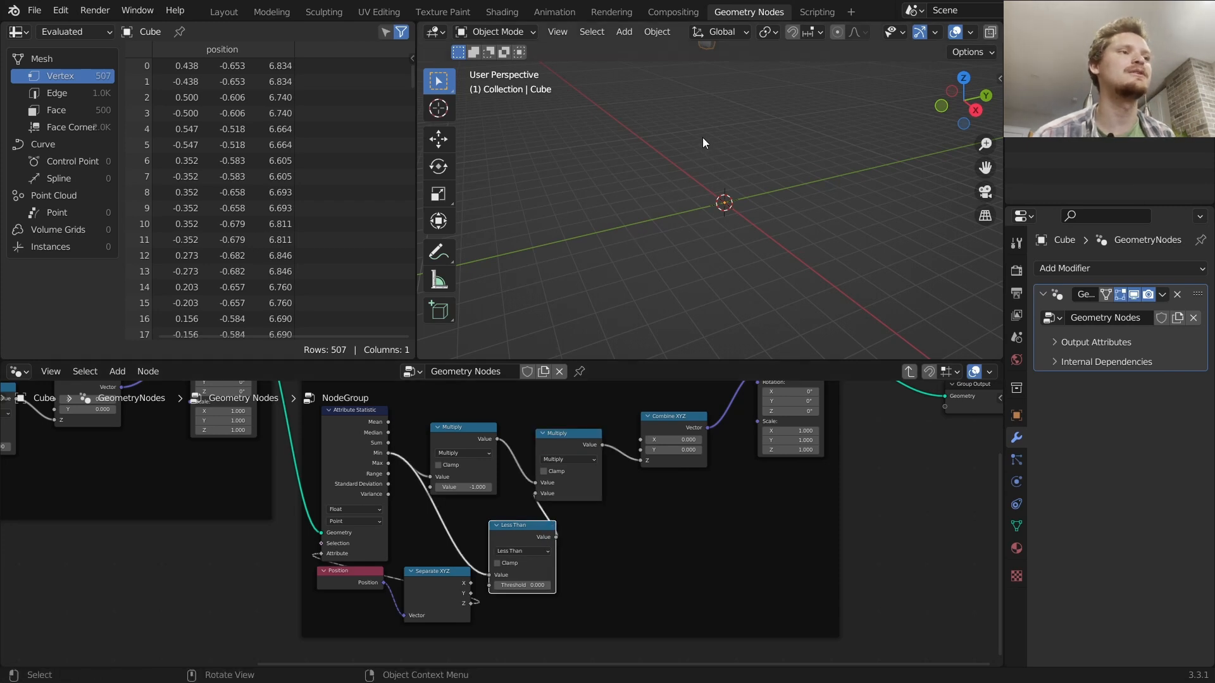
# Exit the node group and step through each node group in the chain to inspect the monkey's fall
pyautogui.scroll(-1, 704, 132)
pyautogui.press('d')
pyautogui.moveTo(700, 101); pyautogui.dragTo(713, 105)
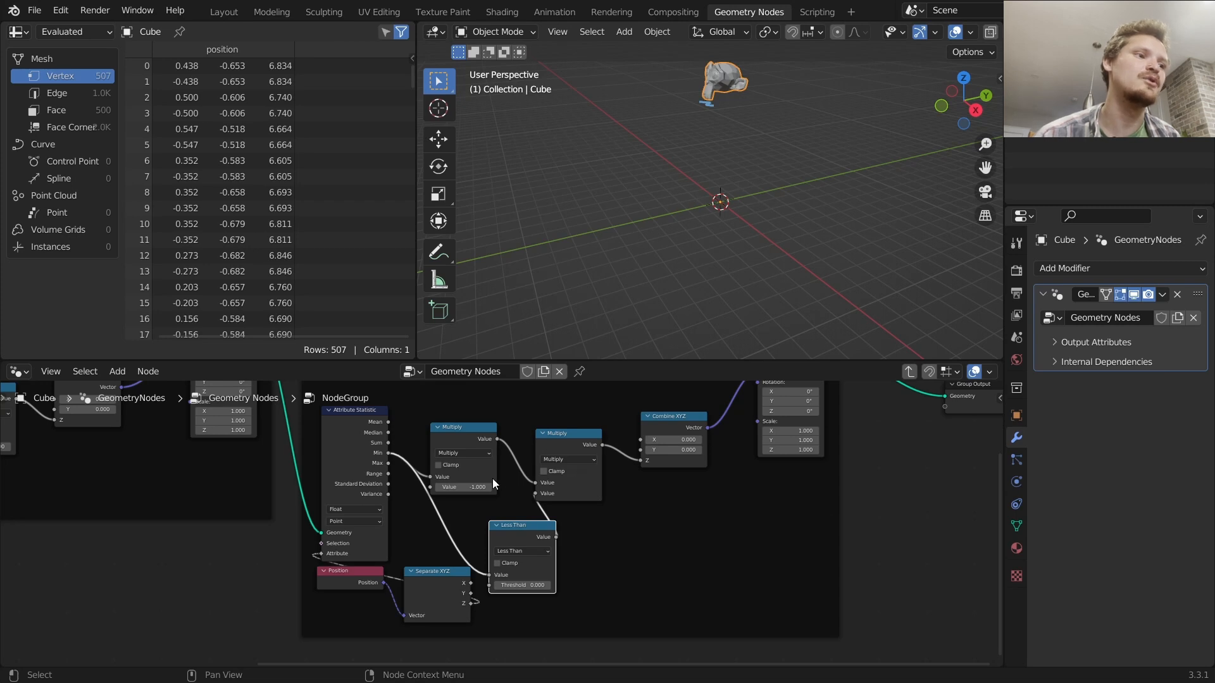
pyautogui.moveTo(644, 461); pyautogui.dragTo(602, 499, button='middle')
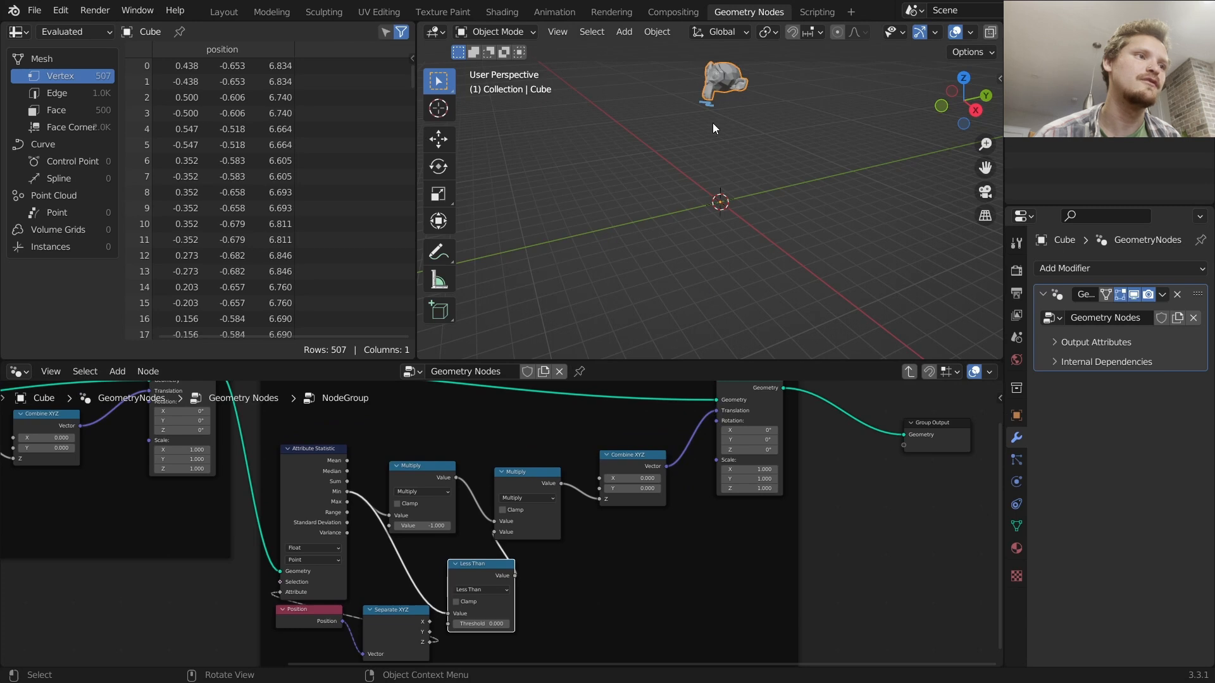
pyautogui.moveTo(694, 233)
pyautogui.mouseDown()
pyautogui.moveTo(731, 241)
pyautogui.moveTo(739, 226)
pyautogui.moveTo(728, 112)
pyautogui.mouseUp()
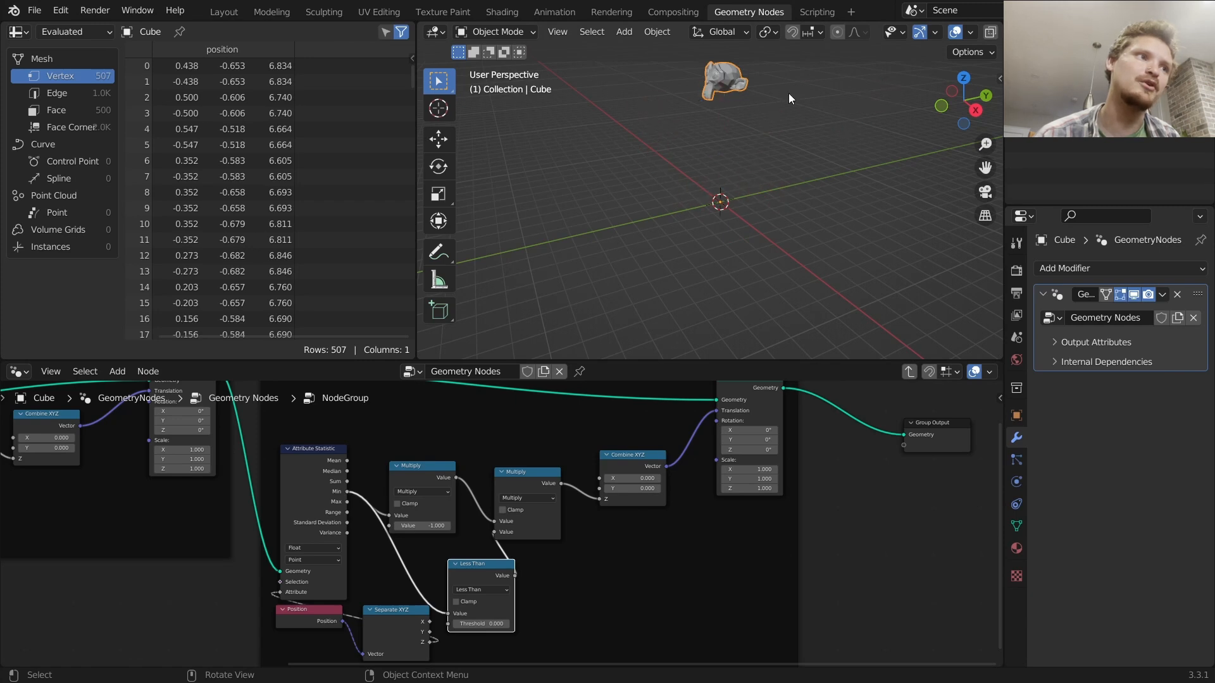
pyautogui.press('Tab')
pyautogui.moveTo(135, 474); pyautogui.dragTo(220, 462, button='middle')
pyautogui.keyDown('ctrl'); pyautogui.keyDown('shift'); pyautogui.click(70, 473); pyautogui.keyUp('shift'); pyautogui.keyUp('ctrl')
pyautogui.keyDown('ctrl'); pyautogui.keyDown('shift'); pyautogui.click(174, 458); pyautogui.keyUp('shift'); pyautogui.keyUp('ctrl')
pyautogui.keyDown('ctrl'); pyautogui.keyDown('shift'); pyautogui.click(268, 463); pyautogui.keyUp('shift'); pyautogui.keyUp('ctrl')
pyautogui.keyDown('ctrl'); pyautogui.keyDown('shift'); pyautogui.click(382, 468); pyautogui.keyUp('shift'); pyautogui.keyUp('ctrl')
pyautogui.keyDown('ctrl'); pyautogui.keyDown('shift'); pyautogui.click(488, 462); pyautogui.keyUp('shift'); pyautogui.keyUp('ctrl')
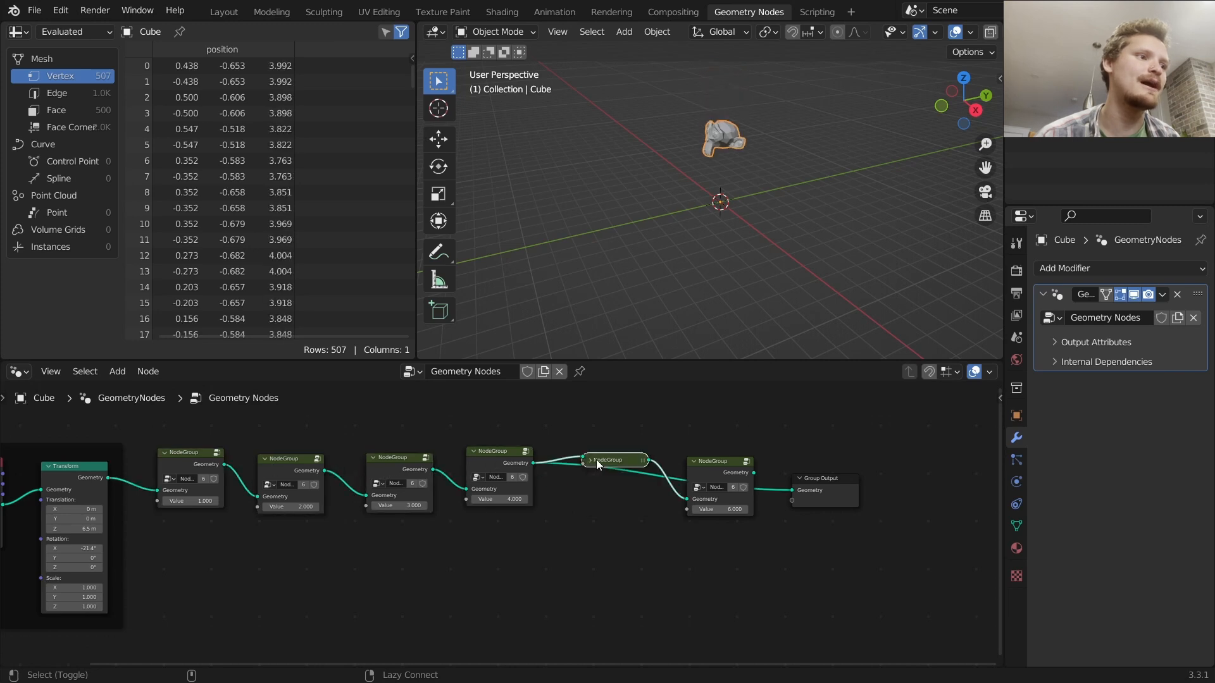
pyautogui.keyDown('ctrl'); pyautogui.keyDown('shift'); pyautogui.click(606, 463); pyautogui.keyUp('shift'); pyautogui.keyUp('ctrl')
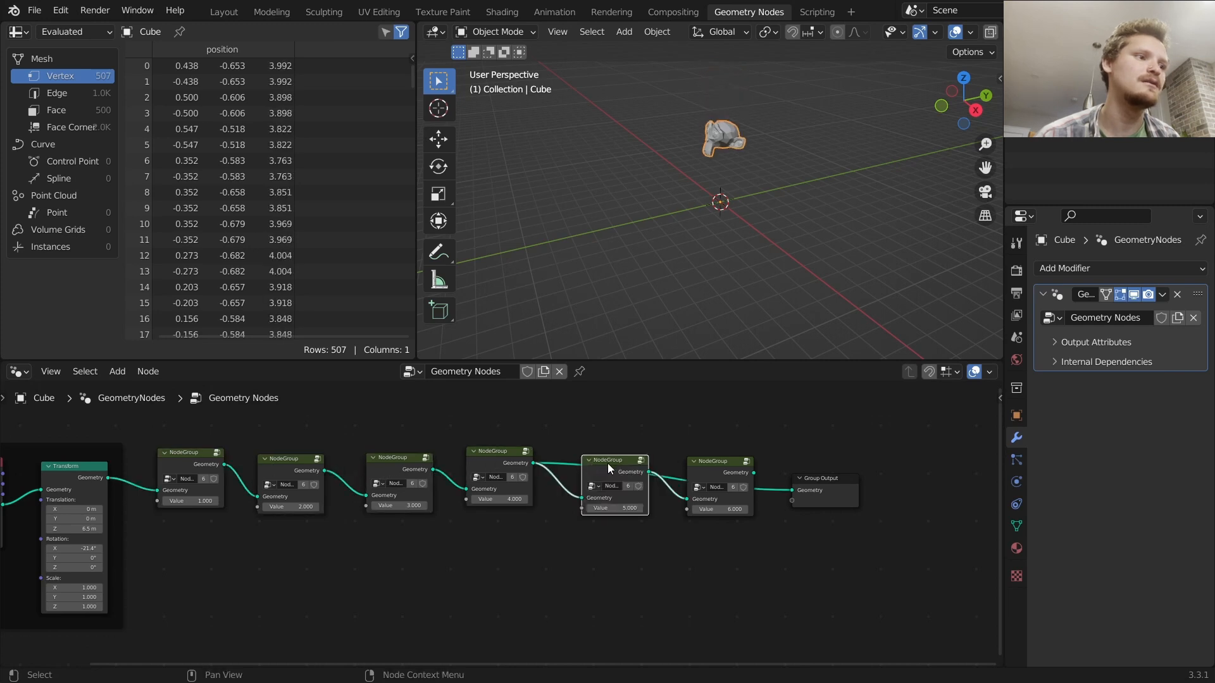
# Duplicate the last node group twice at the end of the chain and set their Values to 7 and 8
pyautogui.keyDown('ctrl'); pyautogui.keyDown('shift'); pyautogui.click(705, 461); pyautogui.keyUp('shift'); pyautogui.keyUp('ctrl')
pyautogui.scroll(2, 717, 131)
pyautogui.moveTo(746, 414); pyautogui.dragTo(521, 410, button='middle')
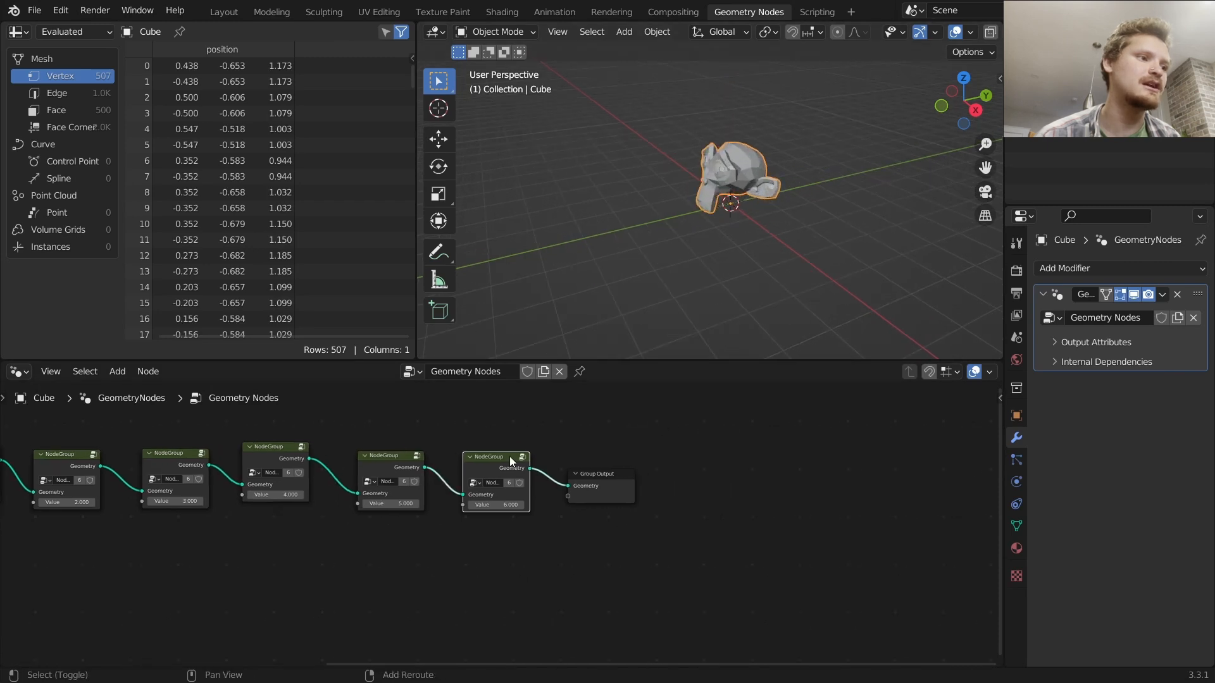
pyautogui.hotkey('shift', 'd')
pyautogui.click(587, 451)
pyautogui.hotkey('shift', 'd')
pyautogui.click(656, 455)
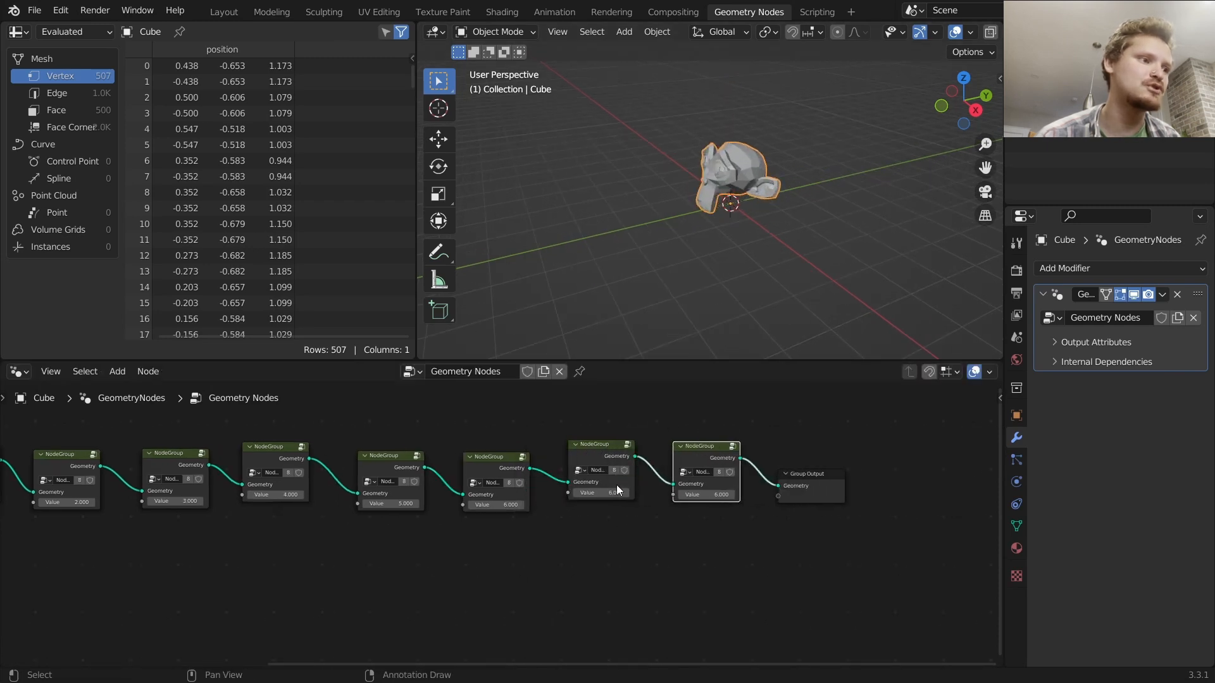
pyautogui.click(600, 494)
pyautogui.write('7')
pyautogui.press('Return')
pyautogui.click(714, 498)
pyautogui.keyDown('alt'); pyautogui.keyDown('shift'); pyautogui.click(607, 454); pyautogui.keyUp('shift'); pyautogui.keyUp('alt')
pyautogui.keyDown('alt'); pyautogui.keyDown('shift'); pyautogui.click(701, 455); pyautogui.keyUp('shift'); pyautogui.keyUp('alt')
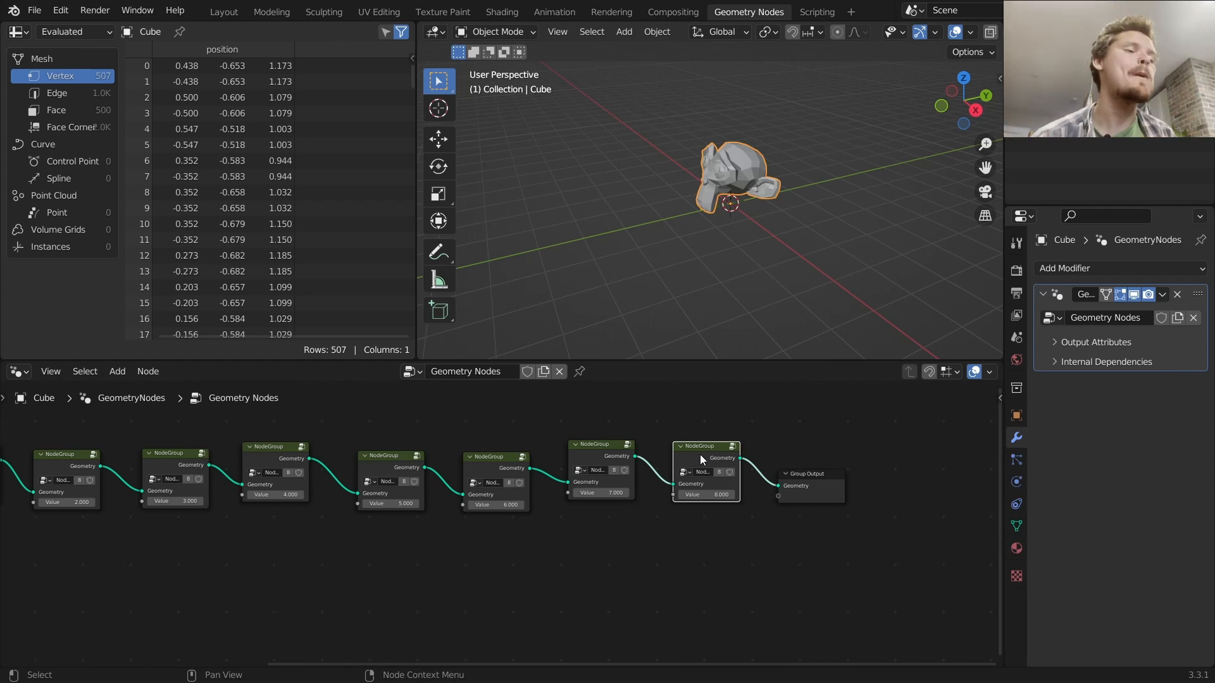
# Preview each node group in the chain from the Transform onward to check the monkey's motion
pyautogui.press('shift')
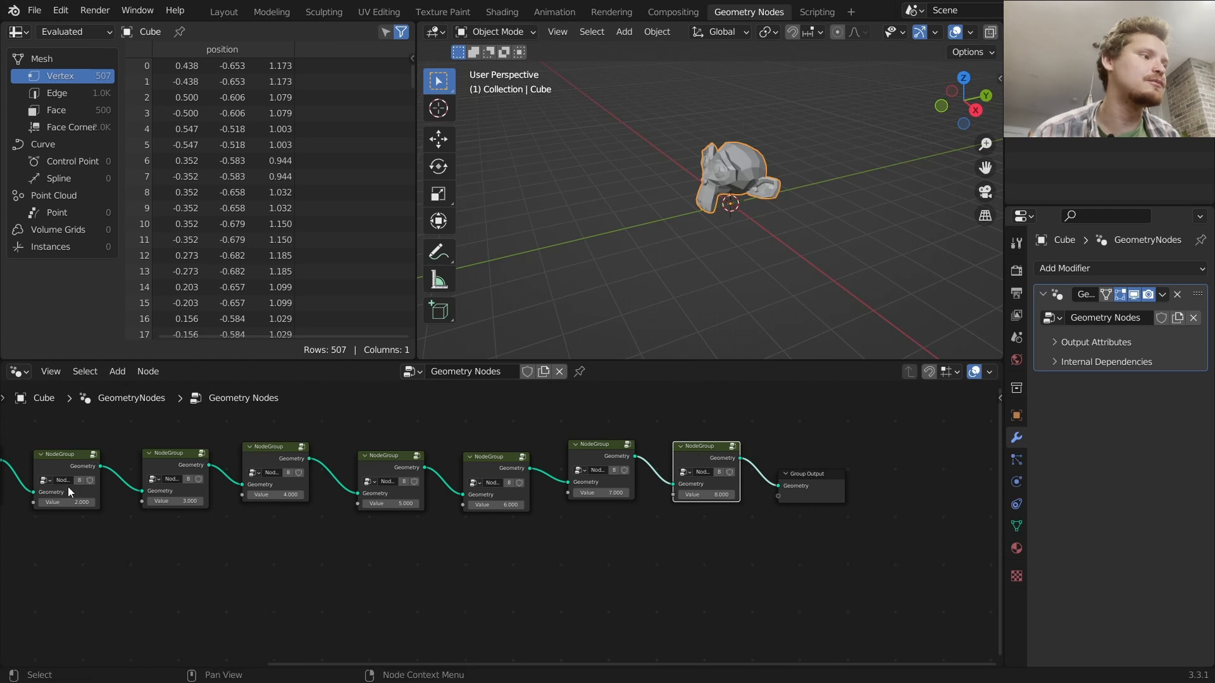
pyautogui.scroll(-2, 67, 487)
pyautogui.moveTo(86, 503); pyautogui.dragTo(200, 495, button='middle')
pyautogui.keyDown('ctrl'); pyautogui.keyDown('shift'); pyautogui.click(170, 474); pyautogui.keyUp('shift'); pyautogui.keyUp('ctrl')
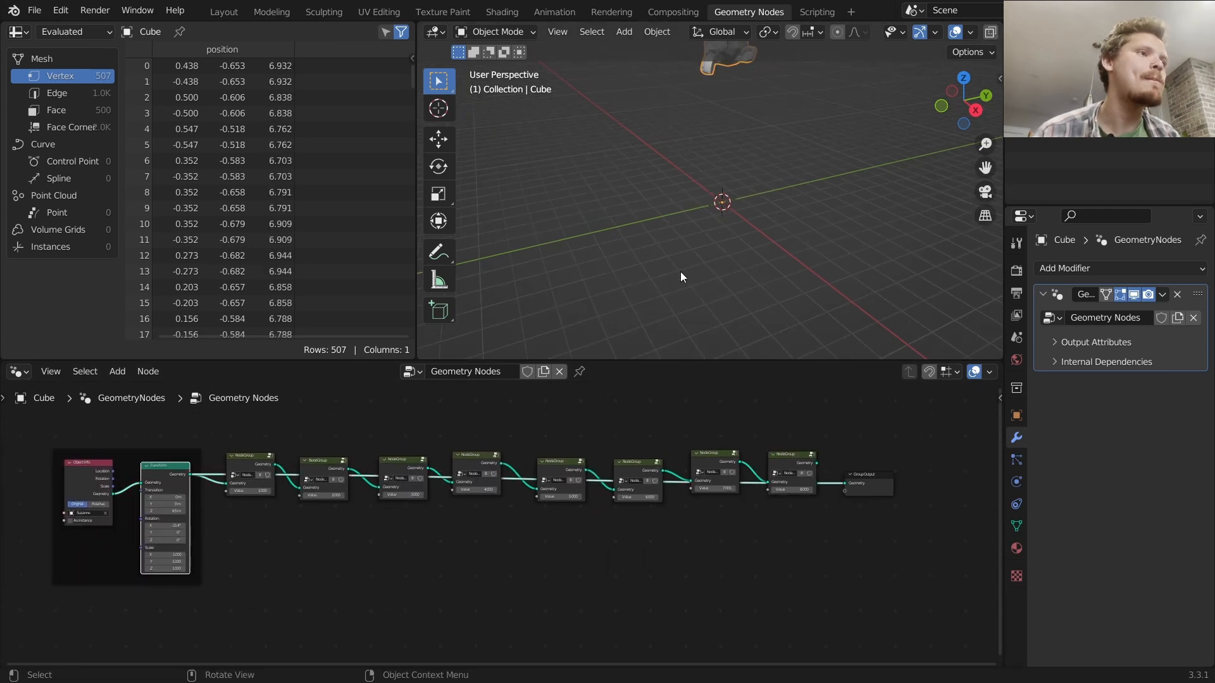
pyautogui.keyDown('shift'); pyautogui.moveTo(688, 187); pyautogui.dragTo(659, 237, button='middle'); pyautogui.keyUp('shift')
pyautogui.keyDown('ctrl'); pyautogui.keyDown('shift'); pyautogui.click(246, 461); pyautogui.keyUp('shift'); pyautogui.keyUp('ctrl')
pyautogui.keyDown('ctrl'); pyautogui.keyDown('shift'); pyautogui.click(332, 465); pyautogui.keyUp('shift'); pyautogui.keyUp('ctrl')
pyautogui.keyDown('ctrl'); pyautogui.keyDown('shift'); pyautogui.click(394, 463); pyautogui.keyUp('shift'); pyautogui.keyUp('ctrl')
pyautogui.keyDown('ctrl'); pyautogui.keyDown('shift'); pyautogui.click(475, 458); pyautogui.keyUp('shift'); pyautogui.keyUp('ctrl')
pyautogui.keyDown('ctrl'); pyautogui.keyDown('shift'); pyautogui.click(556, 462); pyautogui.keyUp('shift'); pyautogui.keyUp('ctrl')
pyautogui.keyDown('ctrl'); pyautogui.keyDown('shift'); pyautogui.click(633, 468); pyautogui.keyUp('shift'); pyautogui.keyUp('ctrl')
pyautogui.keyDown('ctrl'); pyautogui.keyDown('shift'); pyautogui.click(701, 465); pyautogui.keyUp('shift'); pyautogui.keyUp('ctrl')
pyautogui.keyDown('ctrl'); pyautogui.keyDown('shift'); pyautogui.click(772, 461); pyautogui.keyUp('shift'); pyautogui.keyUp('ctrl')
pyautogui.scroll(3, 737, 243)
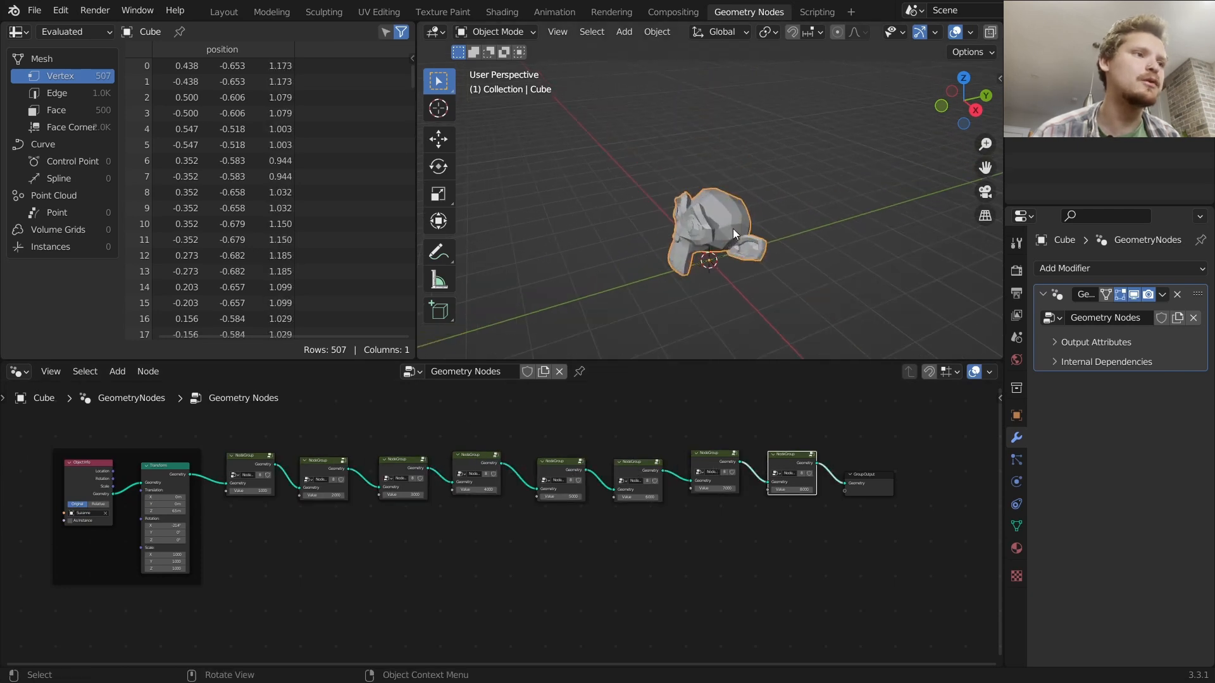
# Switch to a wireframe side view and annotate where the monkey's chin touches the ground line
pyautogui.click(974, 111)
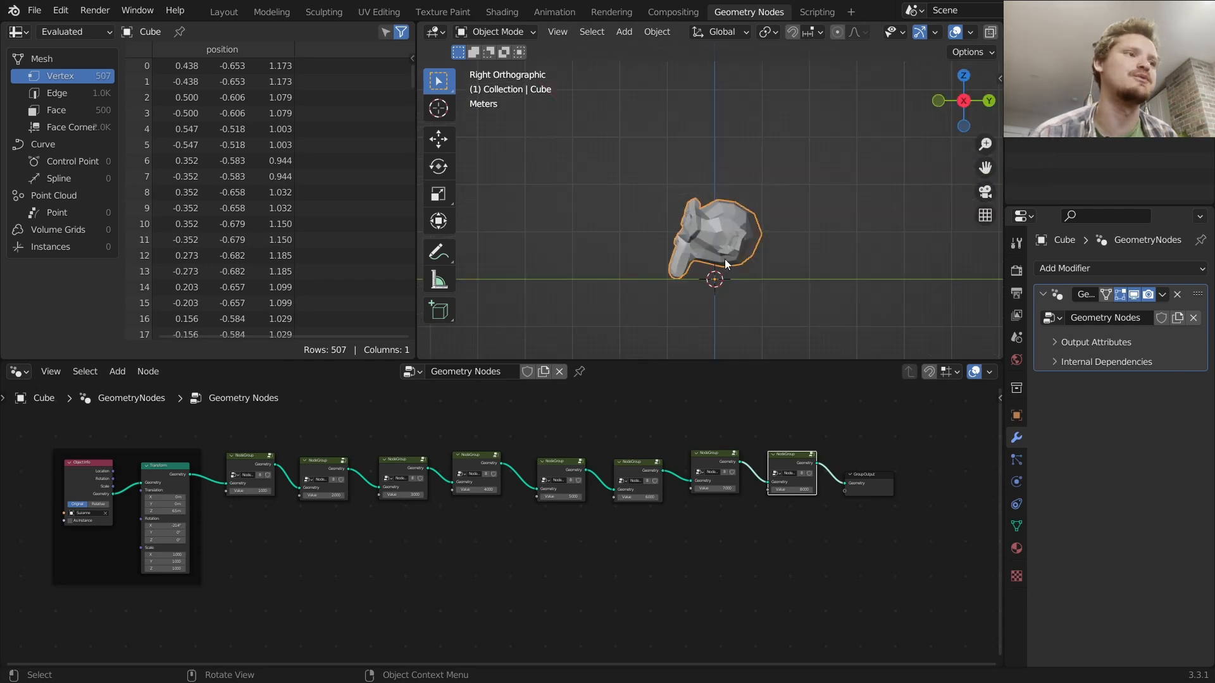
pyautogui.scroll(6, 724, 260)
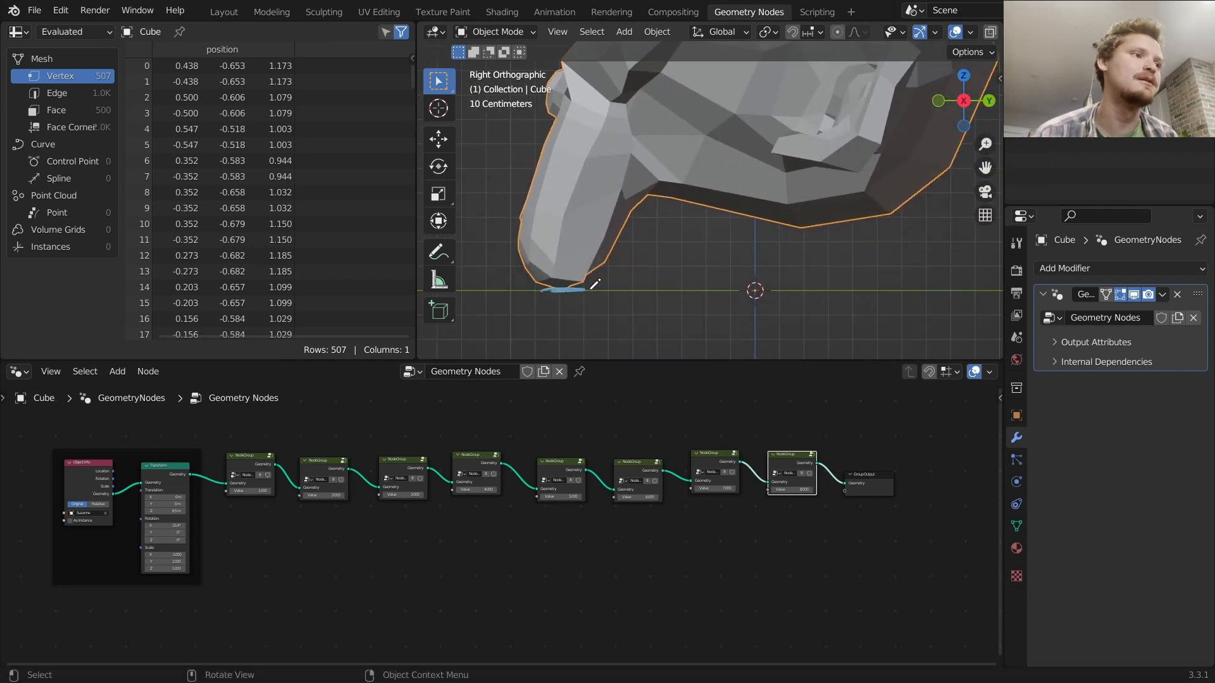
pyautogui.scroll(-5, 632, 218)
pyautogui.moveTo(640, 218)
pyautogui.mouseDown()
pyautogui.moveTo(673, 186)
pyautogui.moveTo(708, 212)
pyautogui.moveTo(767, 213)
pyautogui.mouseUp()
pyautogui.moveTo(801, 240)
pyautogui.mouseDown(button='right')
pyautogui.moveTo(773, 201)
pyautogui.moveTo(655, 196)
pyautogui.moveTo(652, 237)
pyautogui.moveTo(679, 239)
pyautogui.mouseUp(button='right')
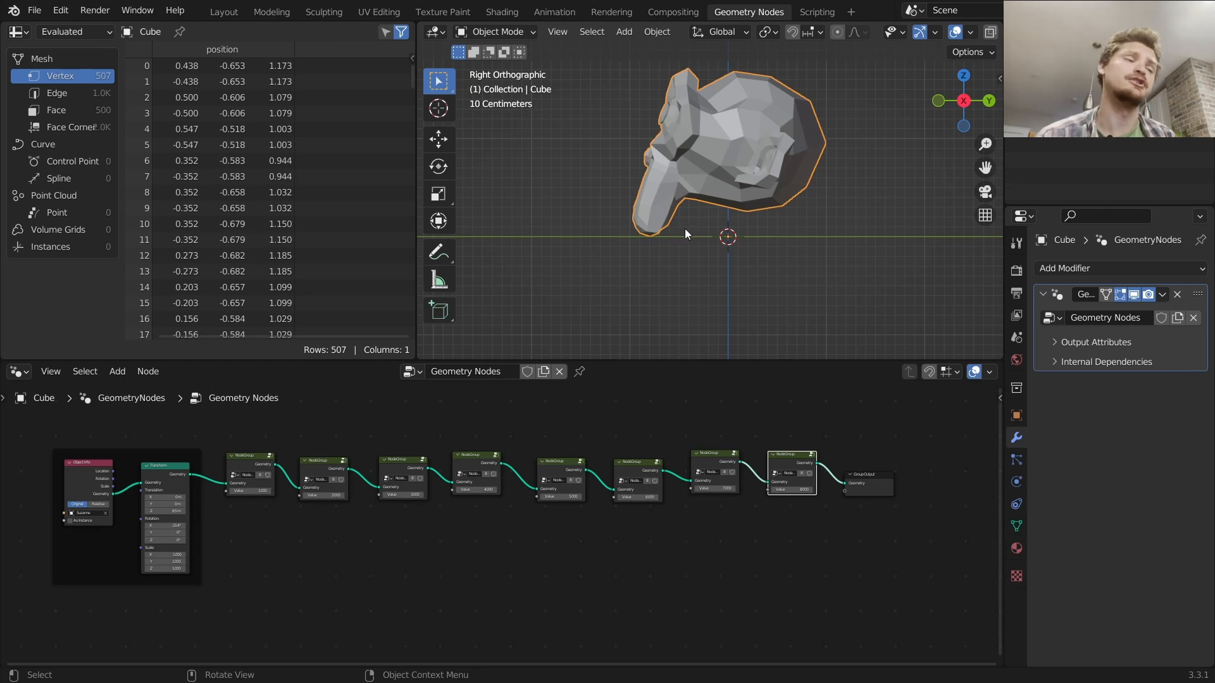
pyautogui.scroll(1, 696, 234)
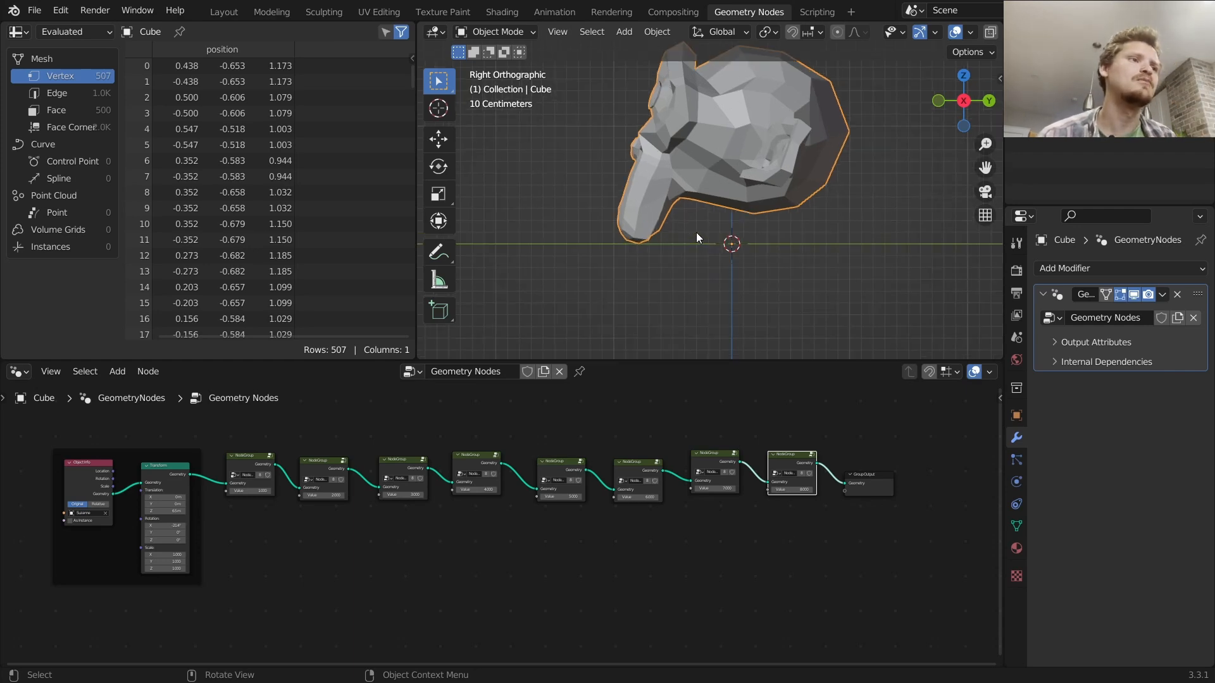
pyautogui.scroll(-3, 949, 33)
pyautogui.click(928, 32)
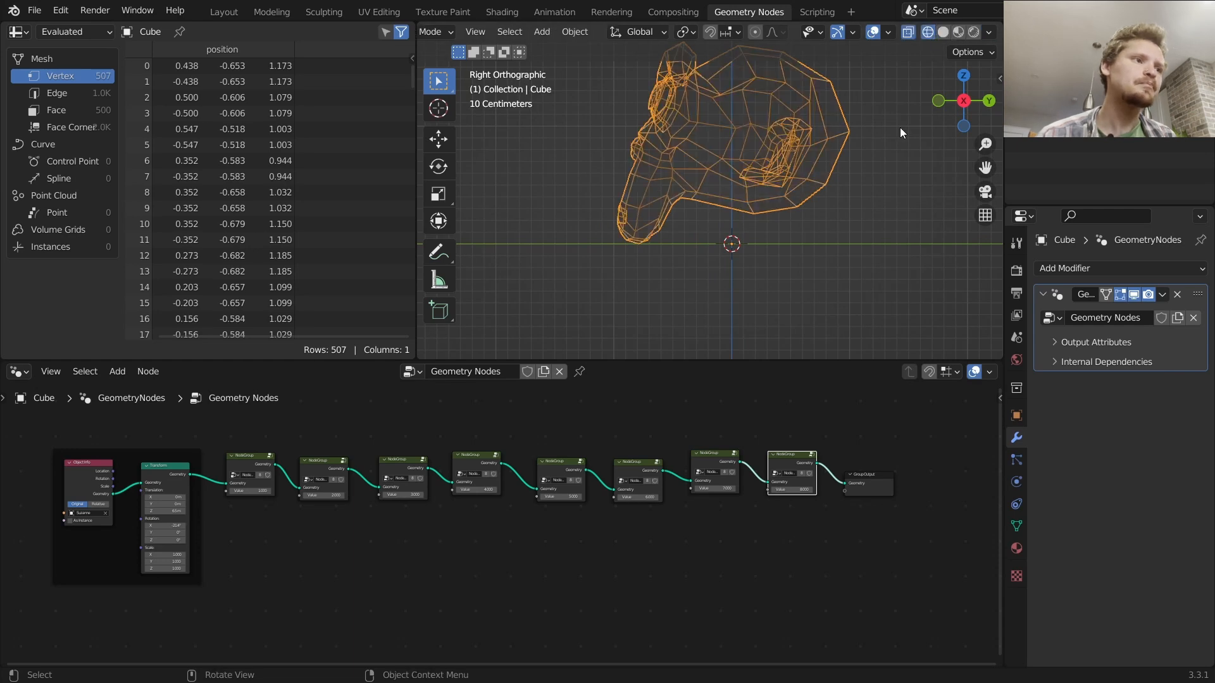
pyautogui.scroll(2, 634, 247)
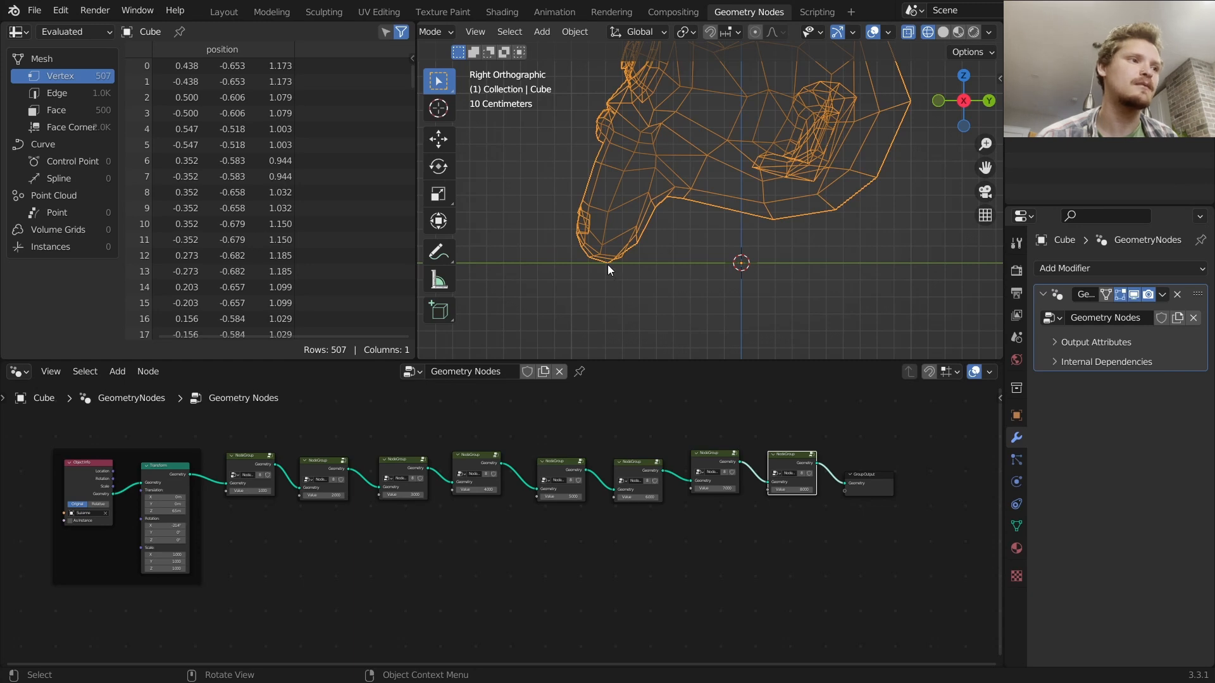
pyautogui.press('d')
pyautogui.moveTo(608, 262)
pyautogui.mouseDown()
pyautogui.moveTo(626, 244)
pyautogui.moveTo(639, 254)
pyautogui.mouseUp()
pyautogui.press('d')
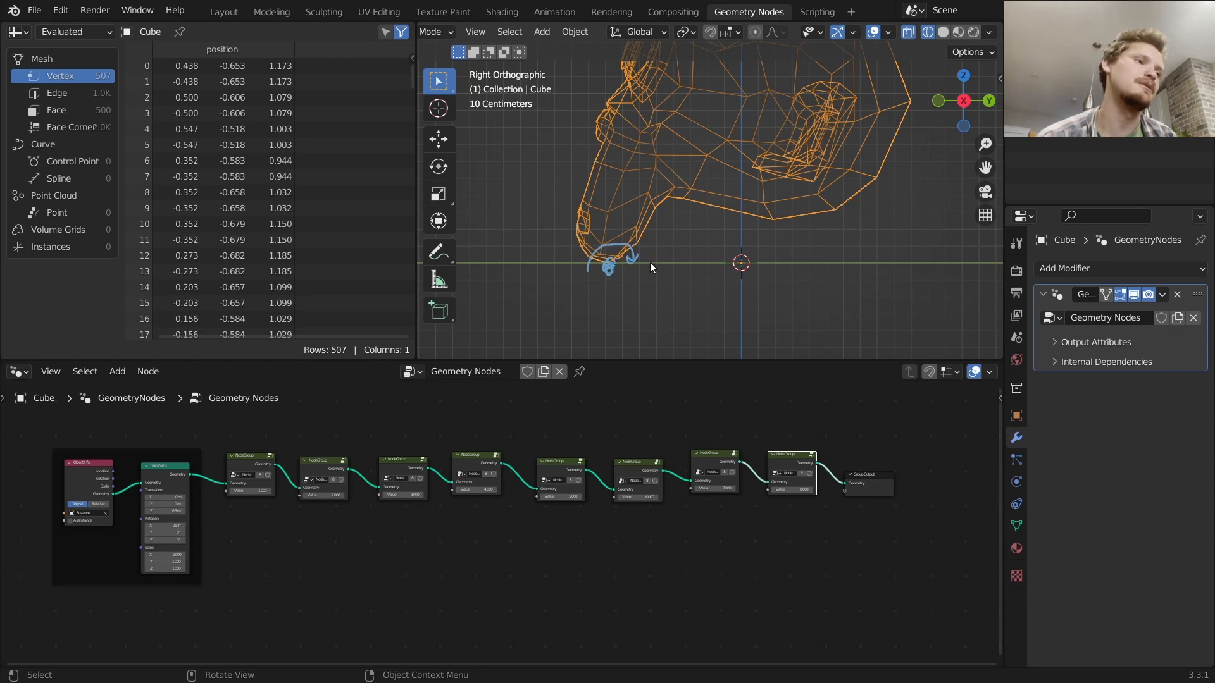
pyautogui.scroll(-1, 664, 260)
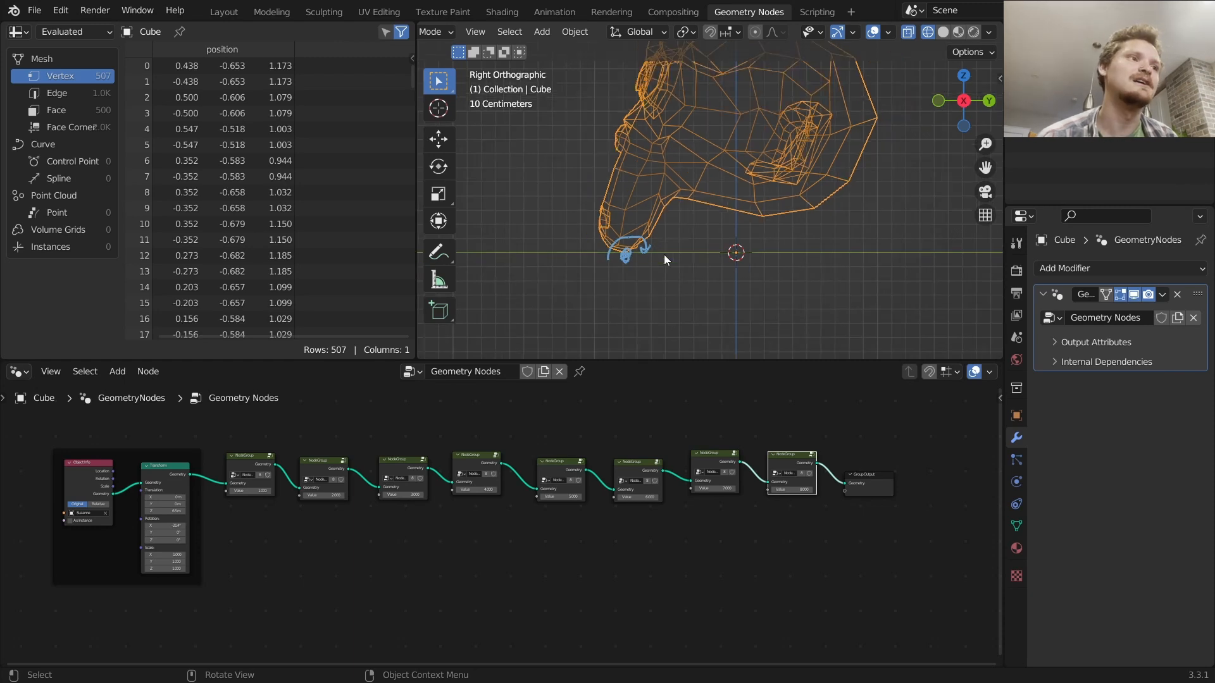
# Draw annotation arrows from the monkey's chin up into the head and along the ground line to the origin
pyautogui.scroll(-1, 659, 251)
pyautogui.keyDown('shift'); pyautogui.moveTo(717, 181); pyautogui.dragTo(703, 200, button='middle'); pyautogui.keyUp('shift')
pyautogui.press('d')
pyautogui.moveTo(717, 156); pyautogui.dragTo(716, 164)
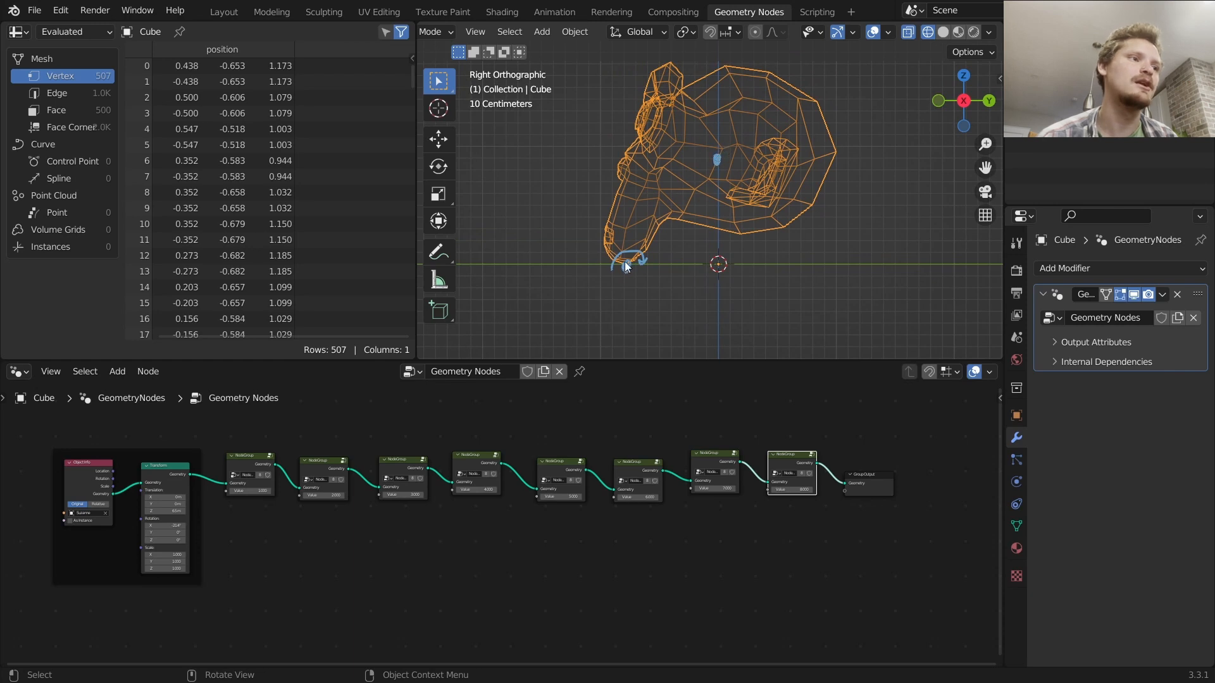
pyautogui.moveTo(626, 265)
pyautogui.mouseDown()
pyautogui.moveTo(718, 160)
pyautogui.moveTo(718, 180)
pyautogui.moveTo(703, 172)
pyautogui.mouseUp()
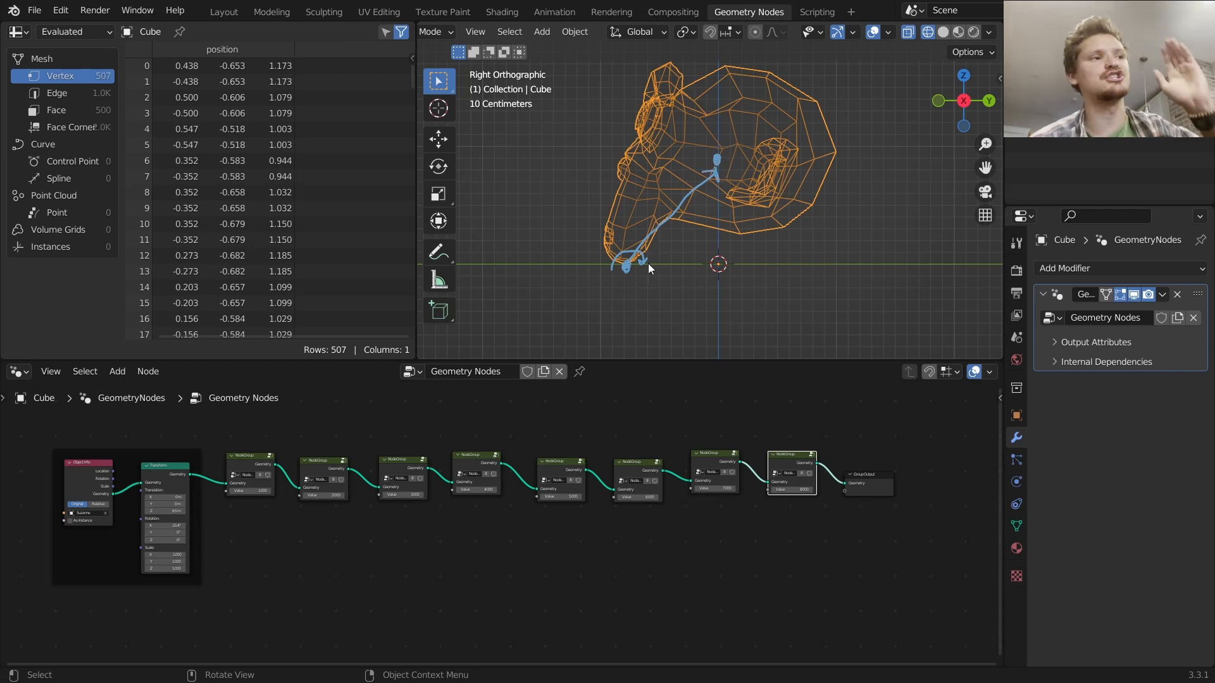
pyautogui.moveTo(625, 266); pyautogui.dragTo(711, 266)
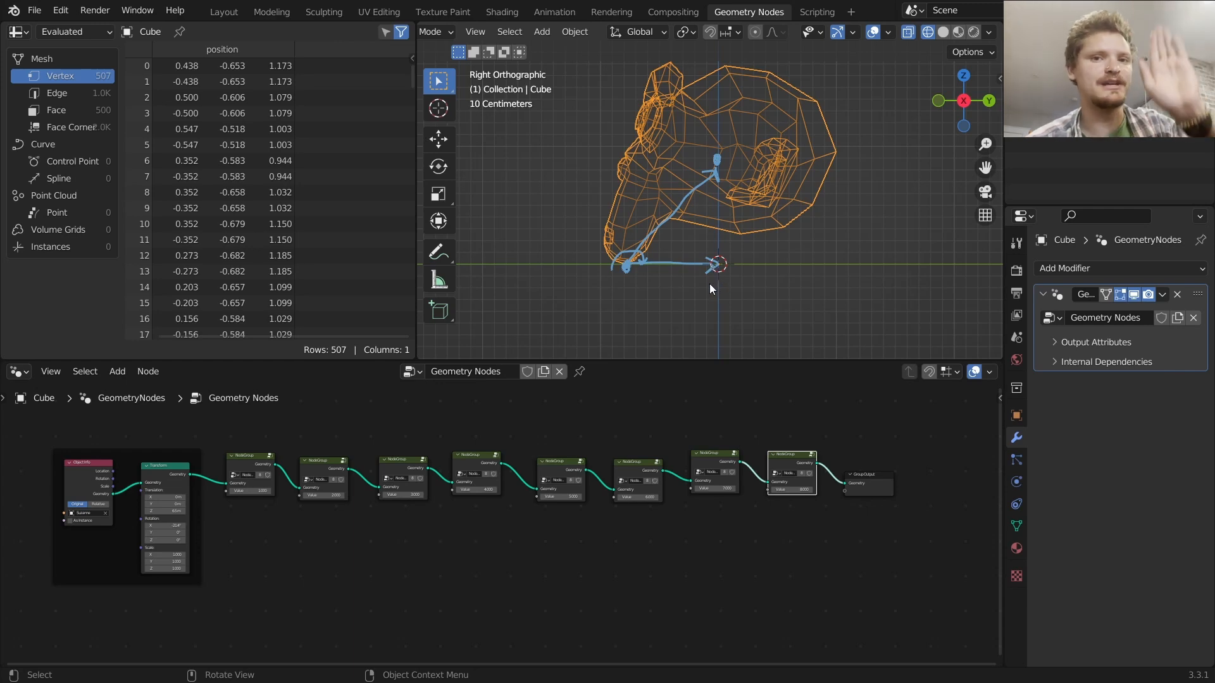
pyautogui.moveTo(730, 256)
pyautogui.mouseDown(button='right')
pyautogui.moveTo(554, 266)
pyautogui.moveTo(699, 165)
pyautogui.moveTo(756, 163)
pyautogui.mouseUp(button='right')
pyautogui.scroll(2, 653, 496)
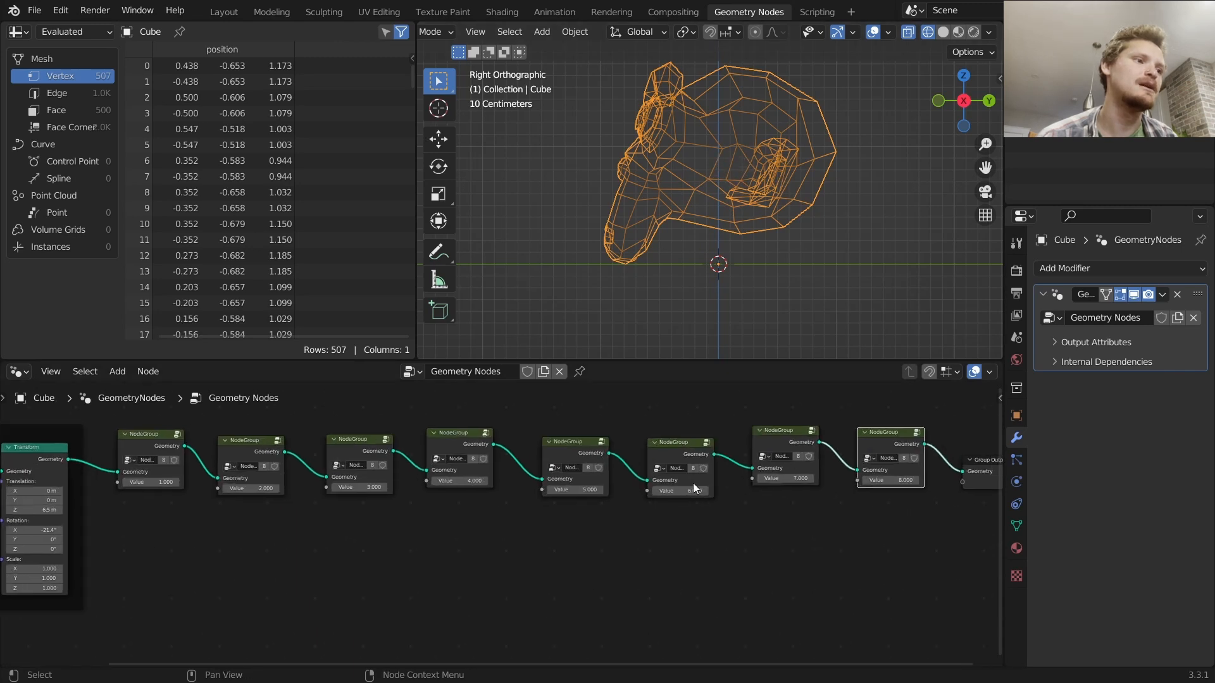
# Open the last node group, select the first frame and name it gravity
pyautogui.press('Tab')
pyautogui.press('Home')
pyautogui.click(203, 438)
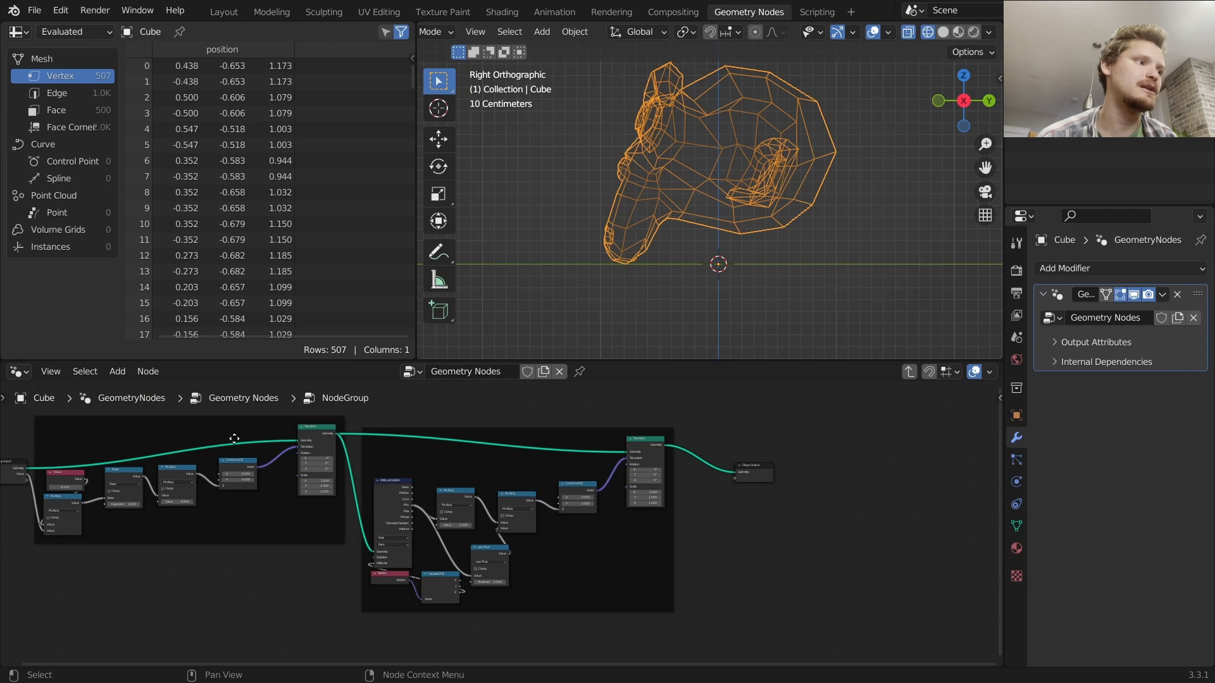
pyautogui.moveTo(219, 428); pyautogui.dragTo(349, 447, button='middle')
pyautogui.click(361, 457)
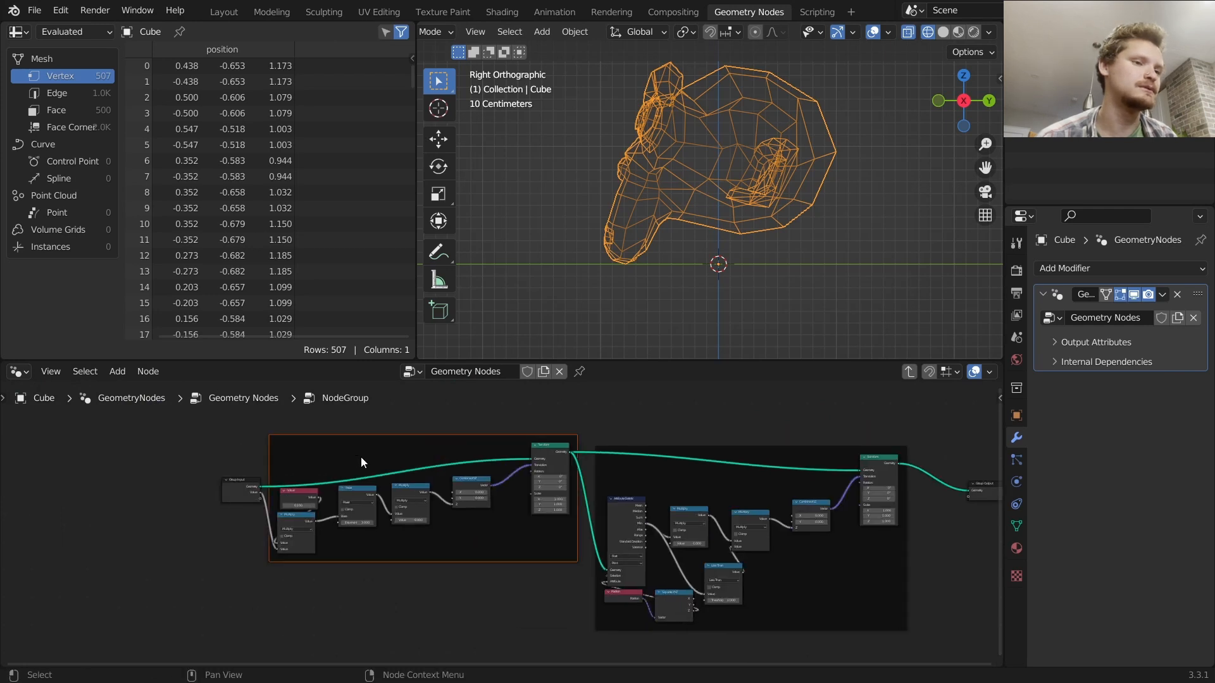
pyautogui.press('n')
pyautogui.click(909, 432)
pyautogui.write('gravity')
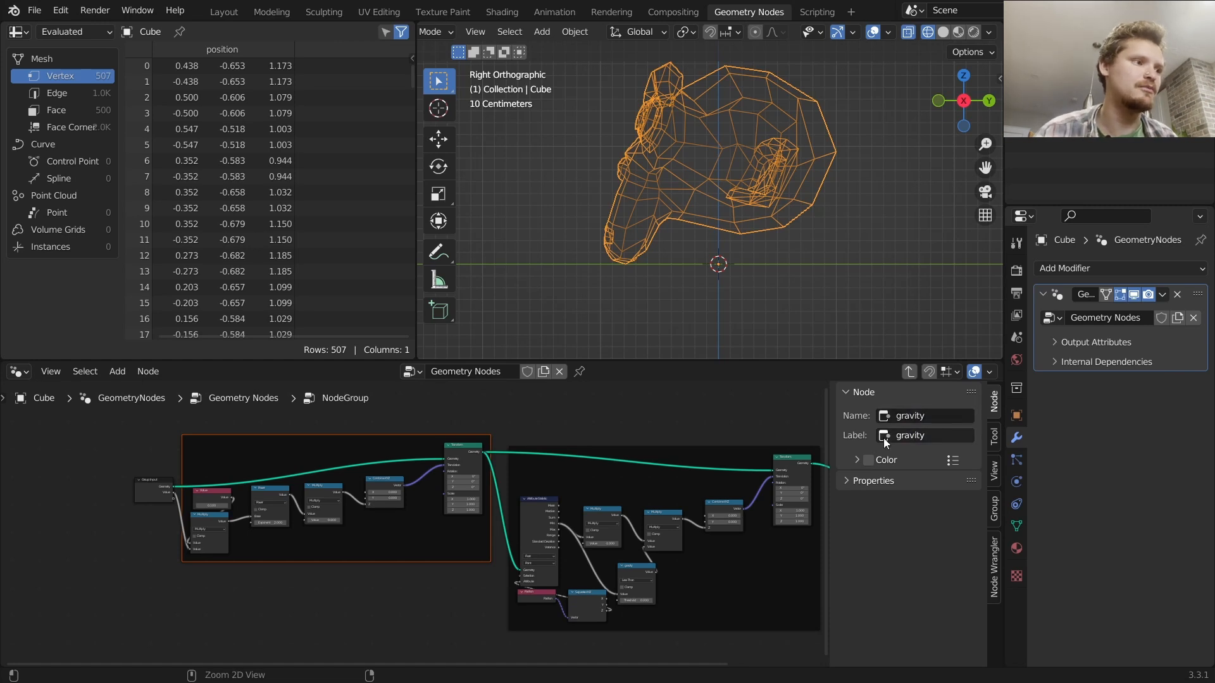
# Give the first frame the label gravity, and name and label the second frame floor
pyautogui.click(332, 447)
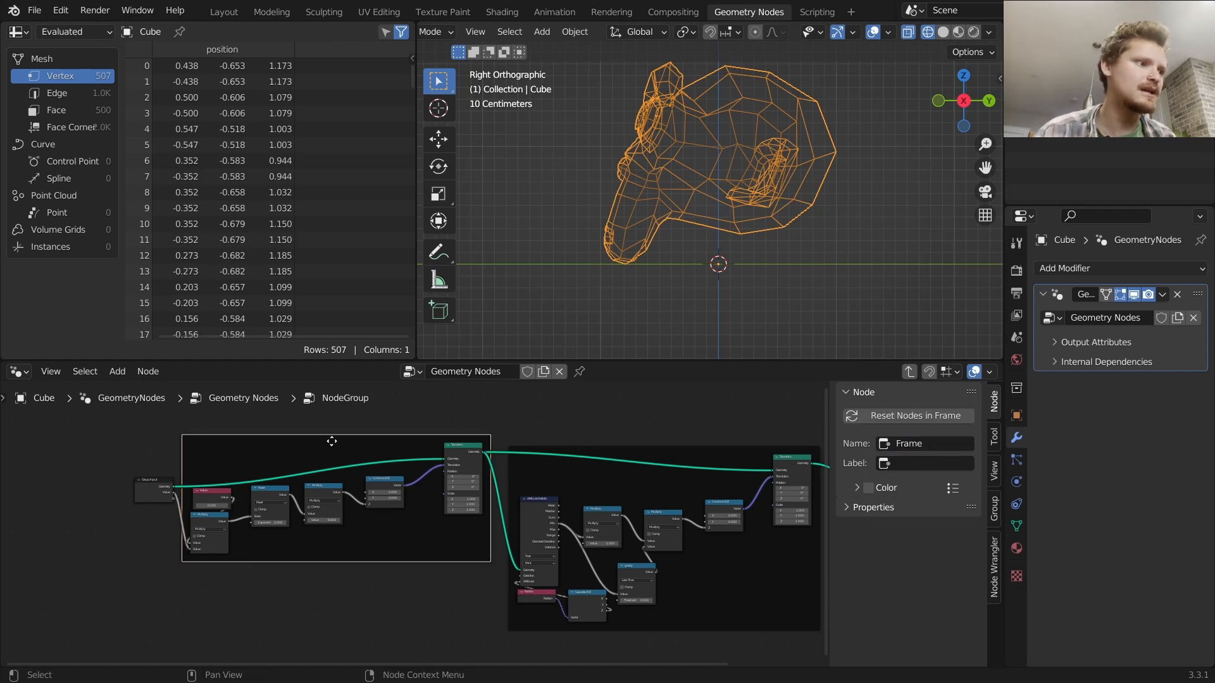
pyautogui.write('gravity')
pyautogui.click(602, 458)
pyautogui.click(942, 443)
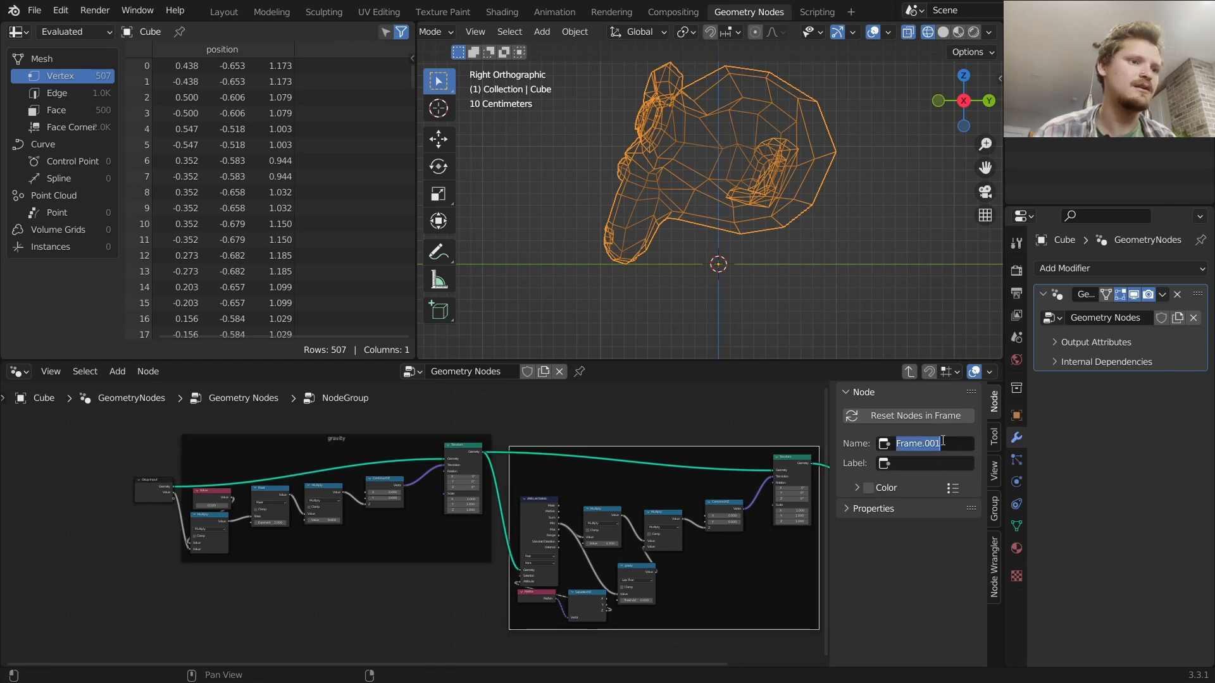
pyautogui.write('floor')
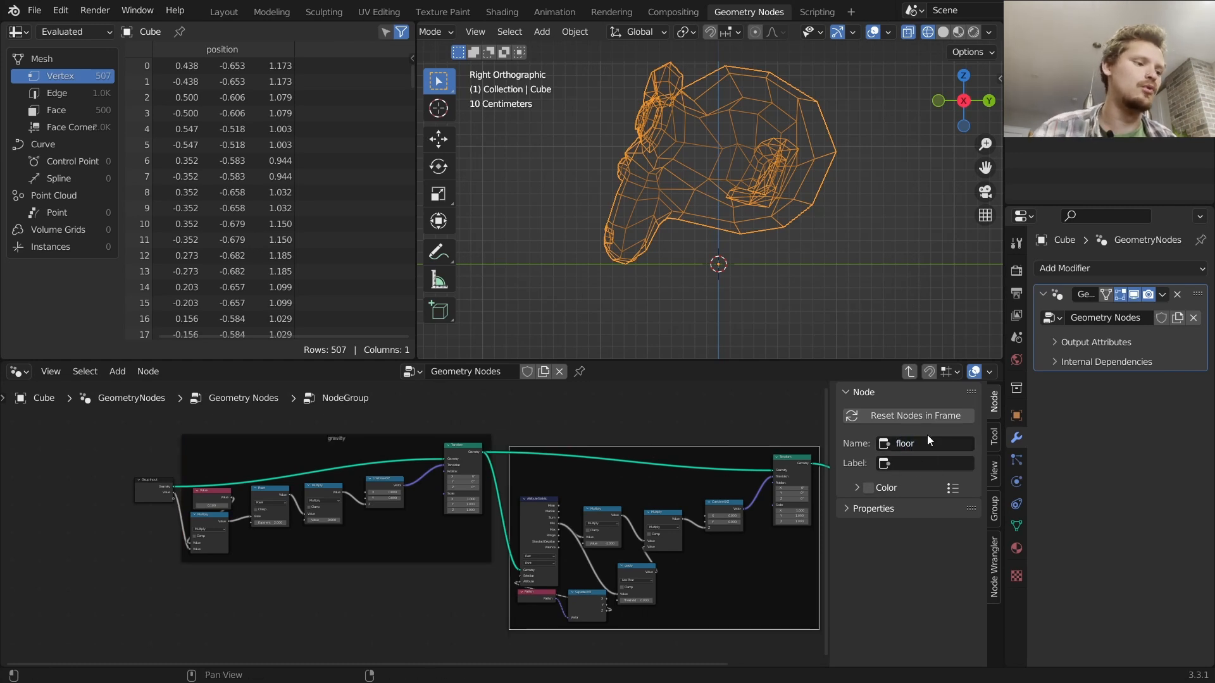
pyautogui.hotkey('ctrl', 'c')
pyautogui.hotkey('ctrl', 'v')
# Save the blend file
pyautogui.scroll(3, 615, 472)
pyautogui.moveTo(614, 472); pyautogui.dragTo(153, 503, button='middle')
pyautogui.moveTo(625, 539); pyautogui.dragTo(621, 475)
pyautogui.press('g')
pyautogui.click(839, 439)
pyautogui.hotkey('ctrl', 's')
pyautogui.moveTo(685, 466); pyautogui.dragTo(530, 473, button='middle')
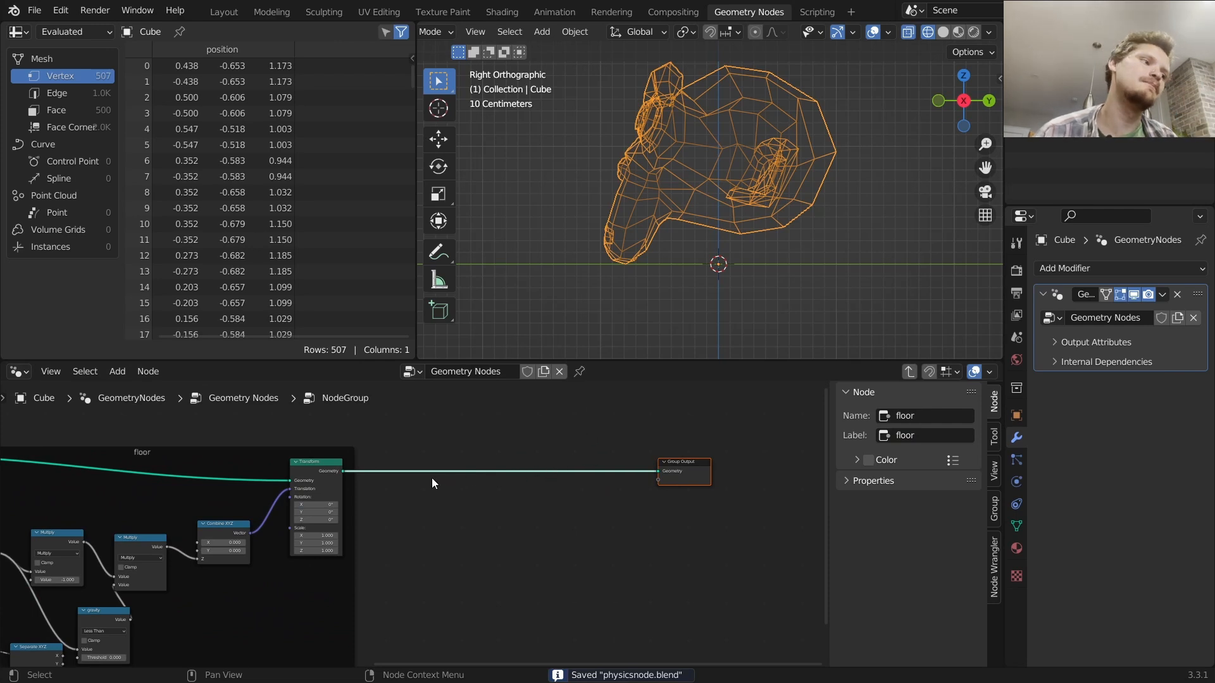
pyautogui.scroll(2, 436, 480)
pyautogui.click(282, 453)
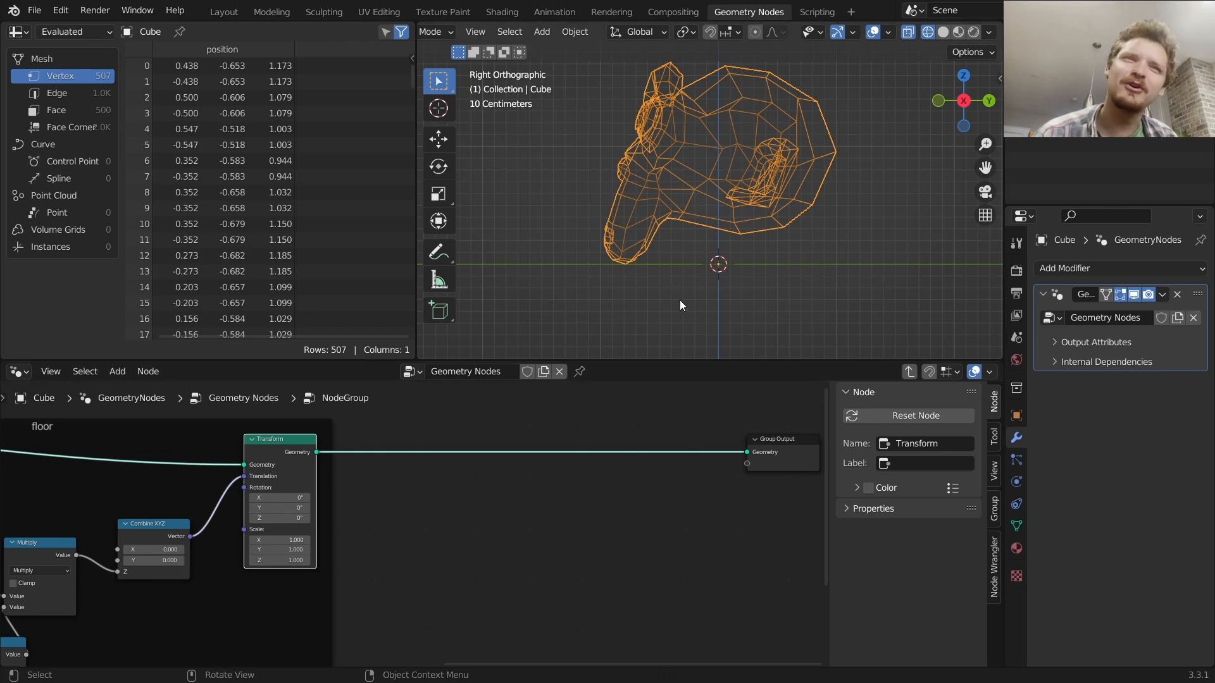
pyautogui.hotkey('shift', 'a')
pyautogui.click(557, 337)
pyautogui.write('tr')
pyautogui.press('Return')
pyautogui.click(642, 439)
pyautogui.moveTo(644, 515)
pyautogui.mouseDown()
pyautogui.moveTo(671, 514)
pyautogui.moveTo(634, 515)
pyautogui.moveTo(665, 514)
pyautogui.moveTo(639, 504)
pyautogui.mouseUp()
pyautogui.hotkey('ctrl', 'z')
pyautogui.press('Tab')
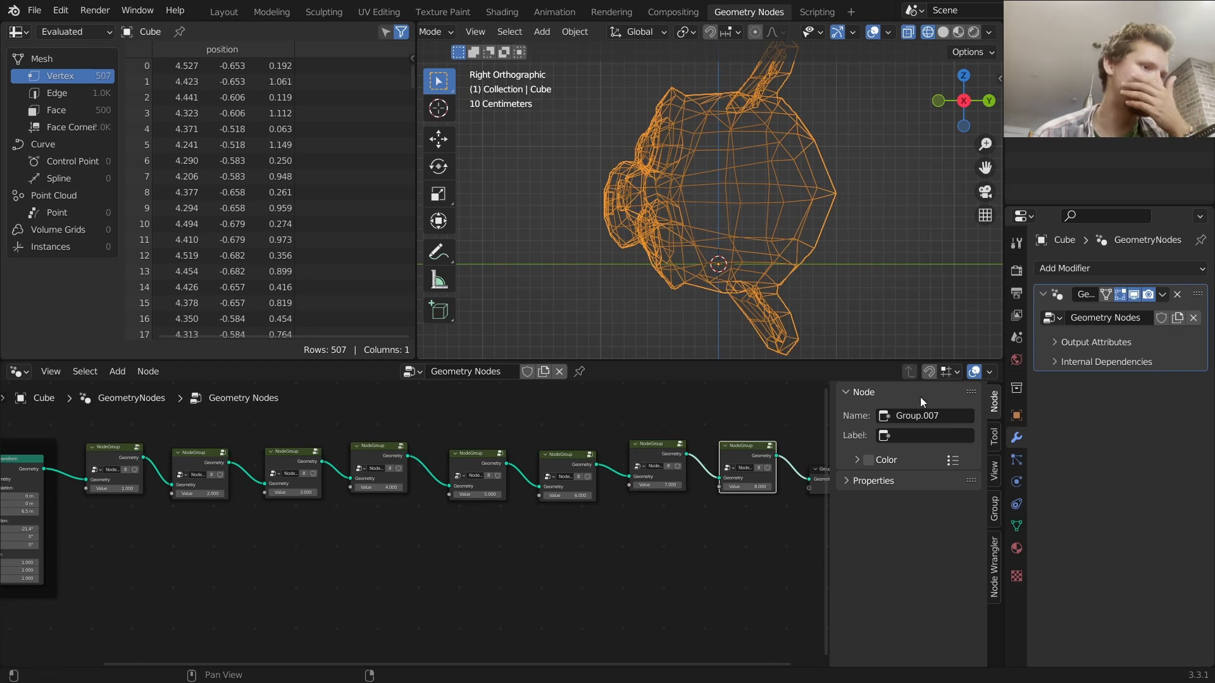
pyautogui.press('Tab')
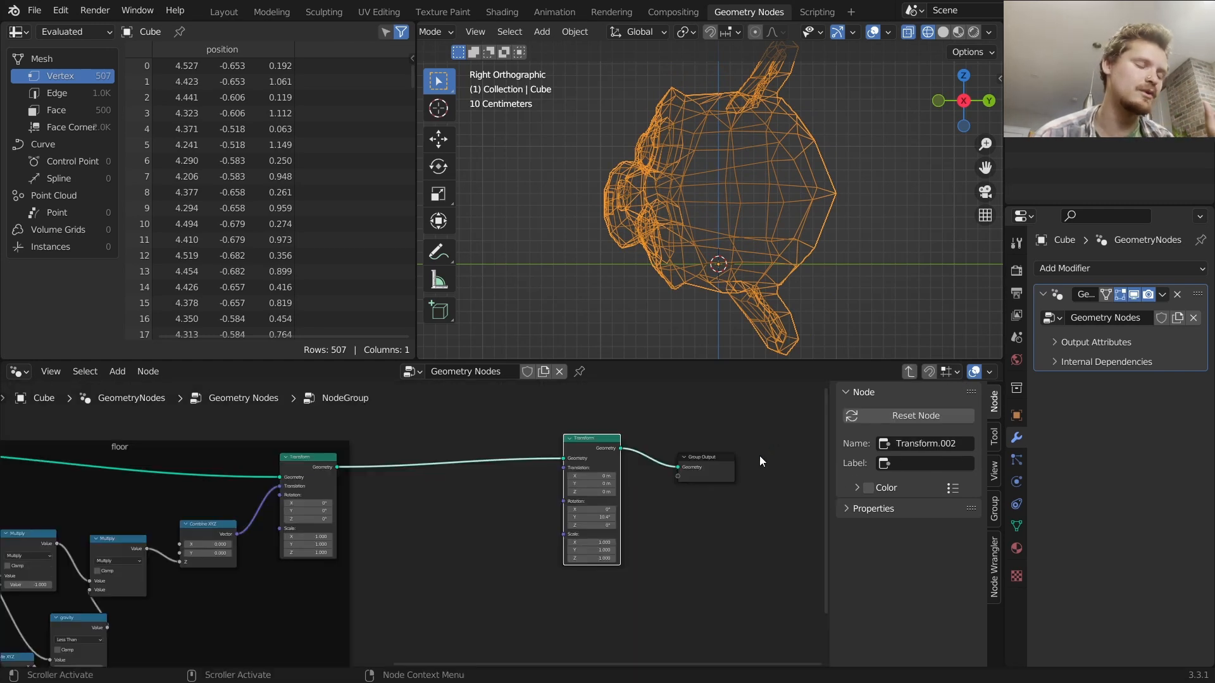
pyautogui.scroll(2, 638, 493)
pyautogui.moveTo(629, 517); pyautogui.dragTo(597, 517)
pyautogui.hotkey('ctrl', 'x')
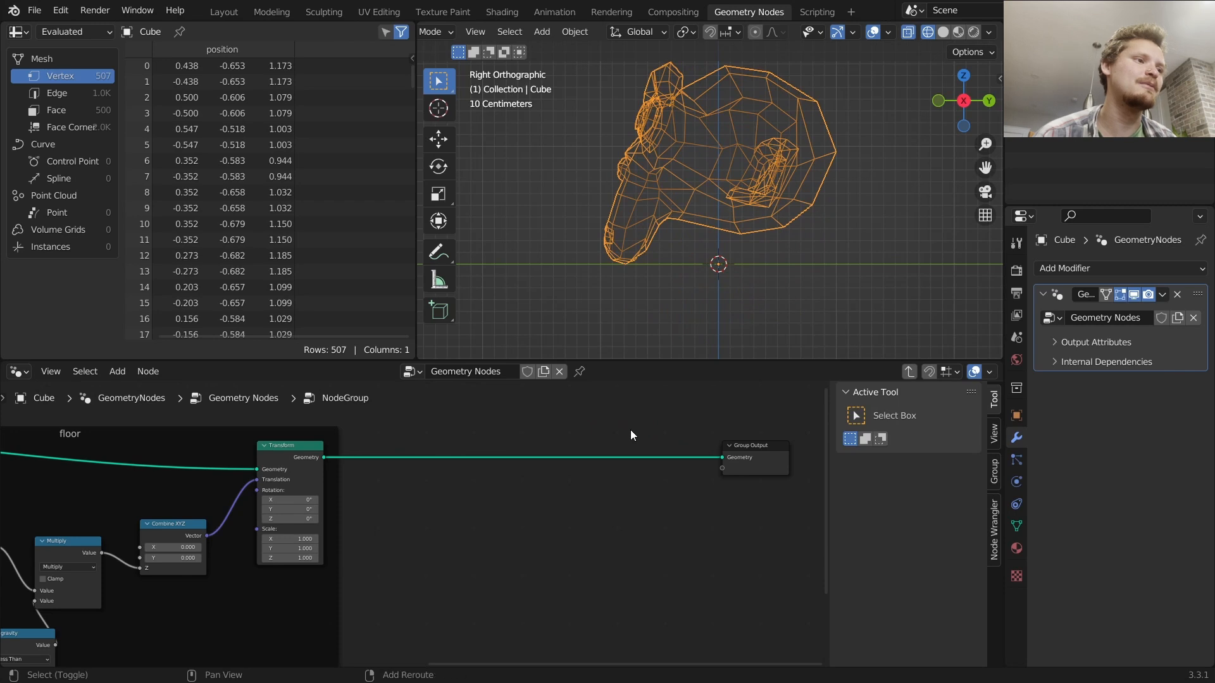
# Insert a Set Position node between the floor frame's Transform and the Group Output
pyautogui.hotkey('shift', 'a')
pyautogui.click(586, 343)
pyautogui.write('set')
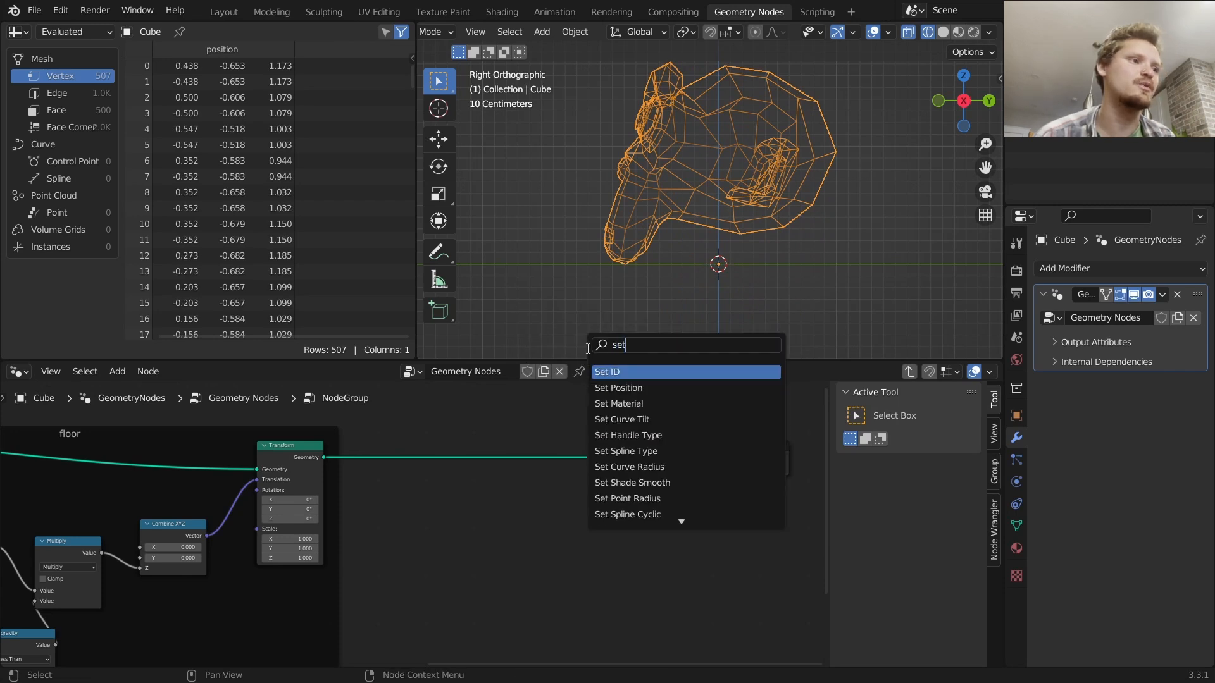
pyautogui.click(624, 386)
pyautogui.click(654, 460)
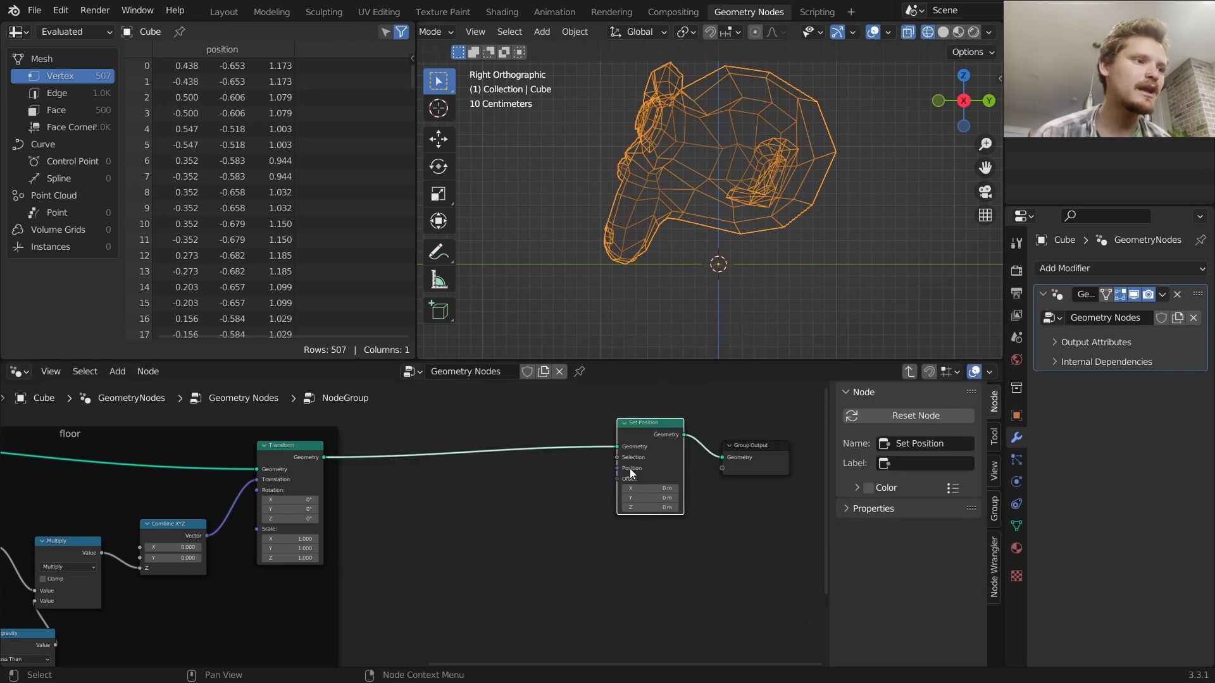
# Connect a Vector Rotate node into the Set Position node's Position input
pyautogui.moveTo(617, 469); pyautogui.dragTo(573, 482)
pyautogui.write('vector')
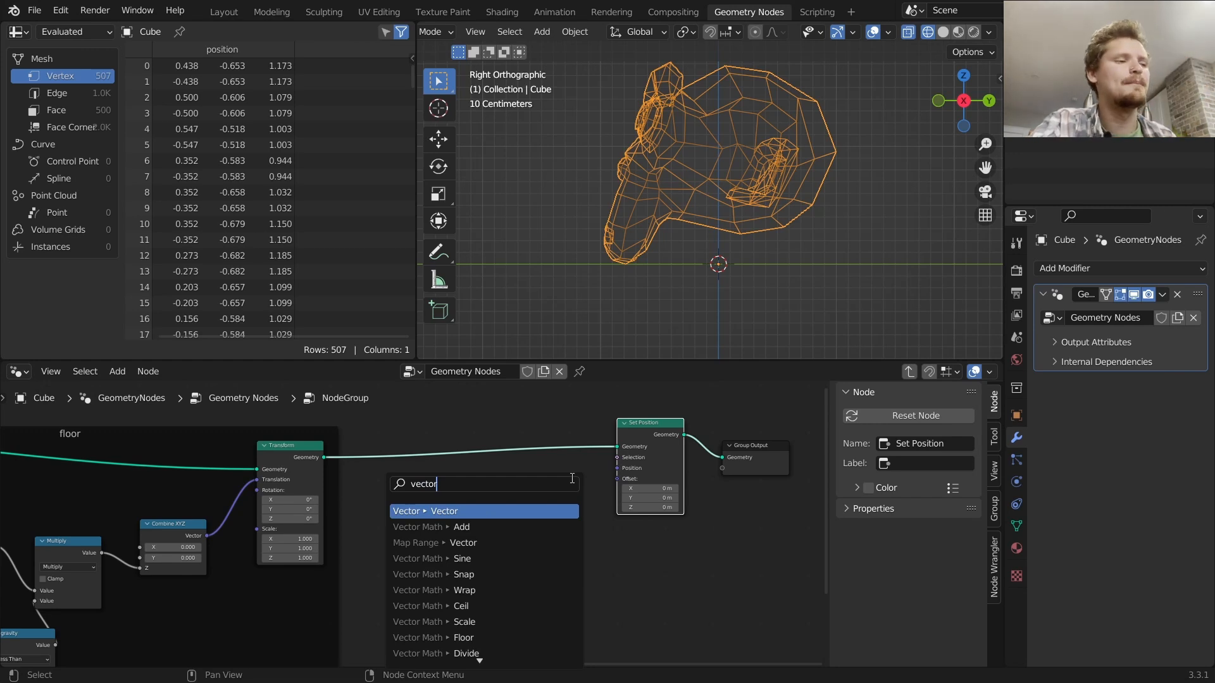
pyautogui.write('rot')
pyautogui.press('Return')
pyautogui.click(570, 478)
# Connect a Position node into the Vector Rotate node's Vector input
pyautogui.scroll(2, 555, 500)
pyautogui.moveTo(550, 525); pyautogui.dragTo(483, 508)
pyautogui.write('pos')
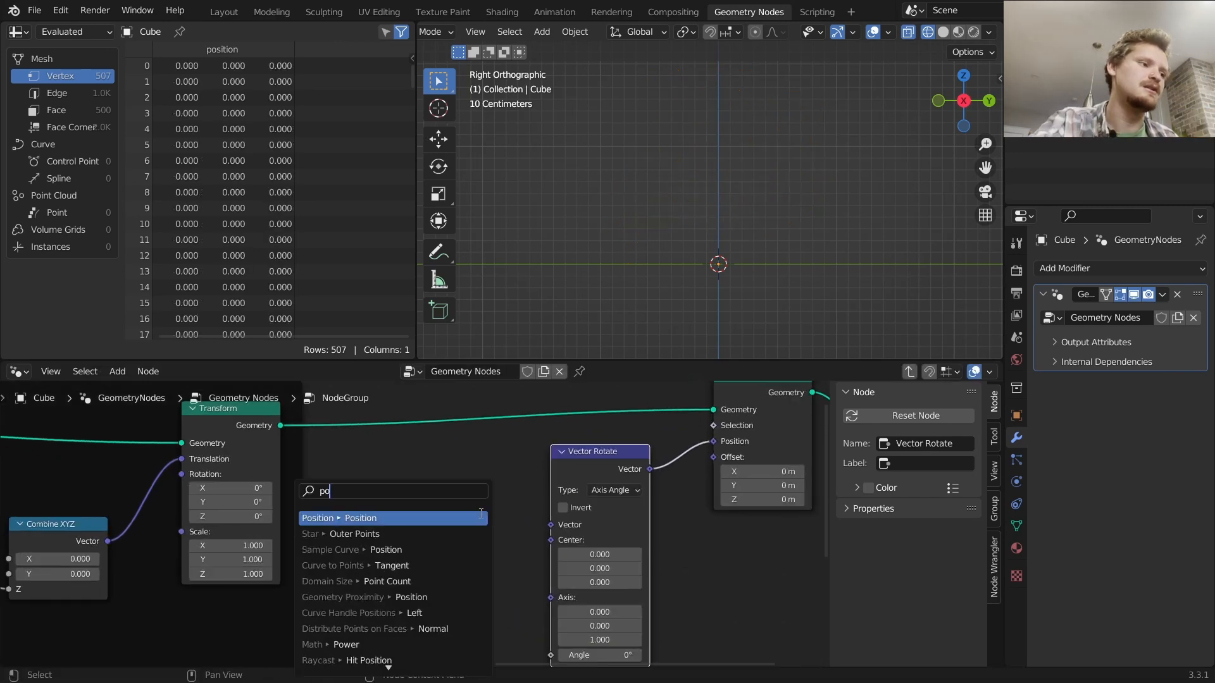
pyautogui.press('Return')
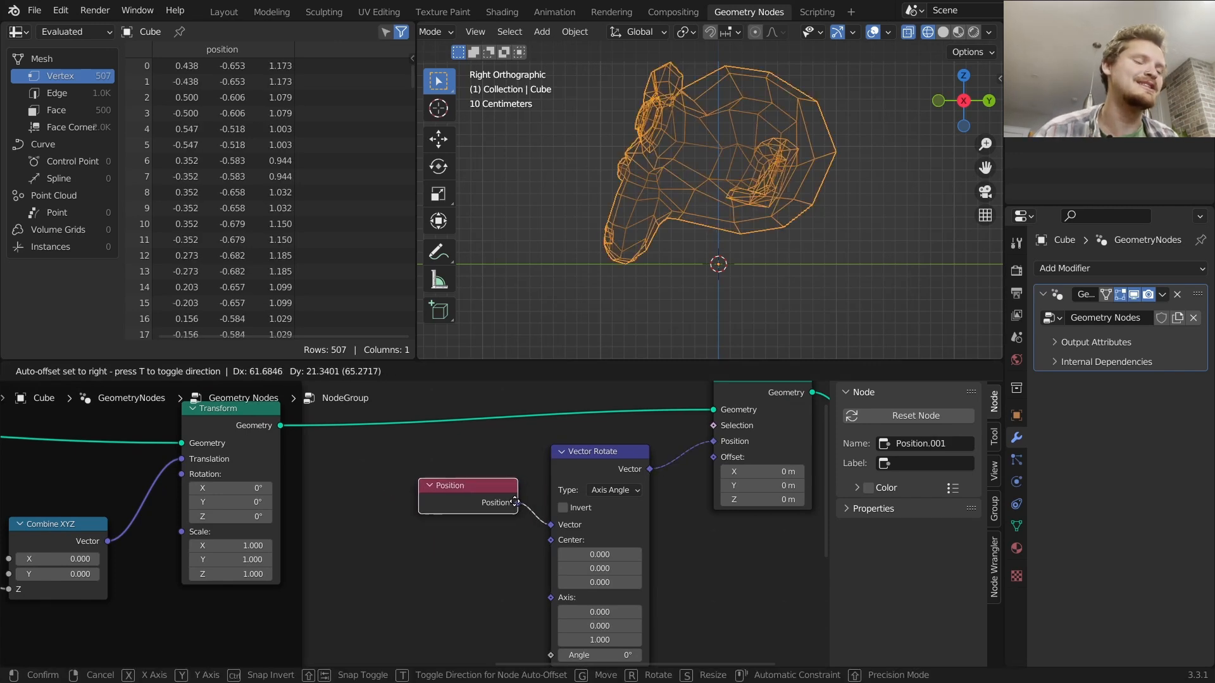
pyautogui.click(516, 502)
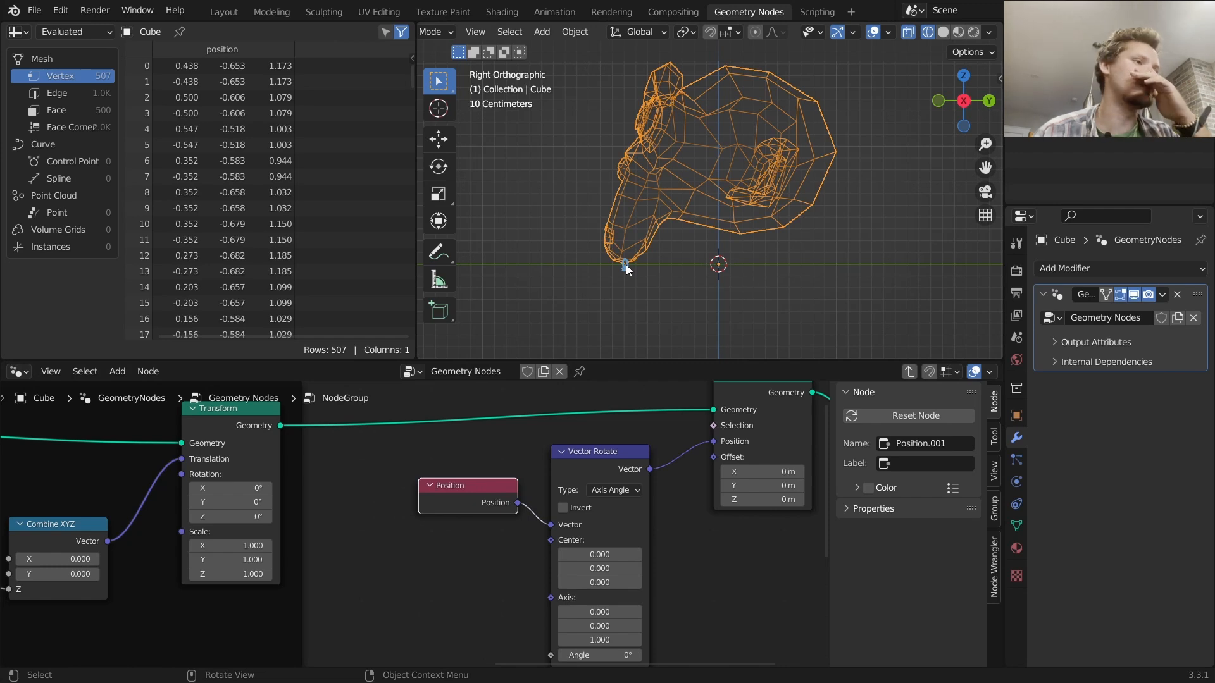
# Circle the monkey's chin where it meets the ground line with an annotation
pyautogui.scroll(3, 645, 266)
pyautogui.moveTo(543, 325)
pyautogui.mouseDown()
pyautogui.moveTo(572, 321)
pyautogui.moveTo(592, 297)
pyautogui.moveTo(537, 301)
pyautogui.moveTo(563, 318)
pyautogui.mouseUp()
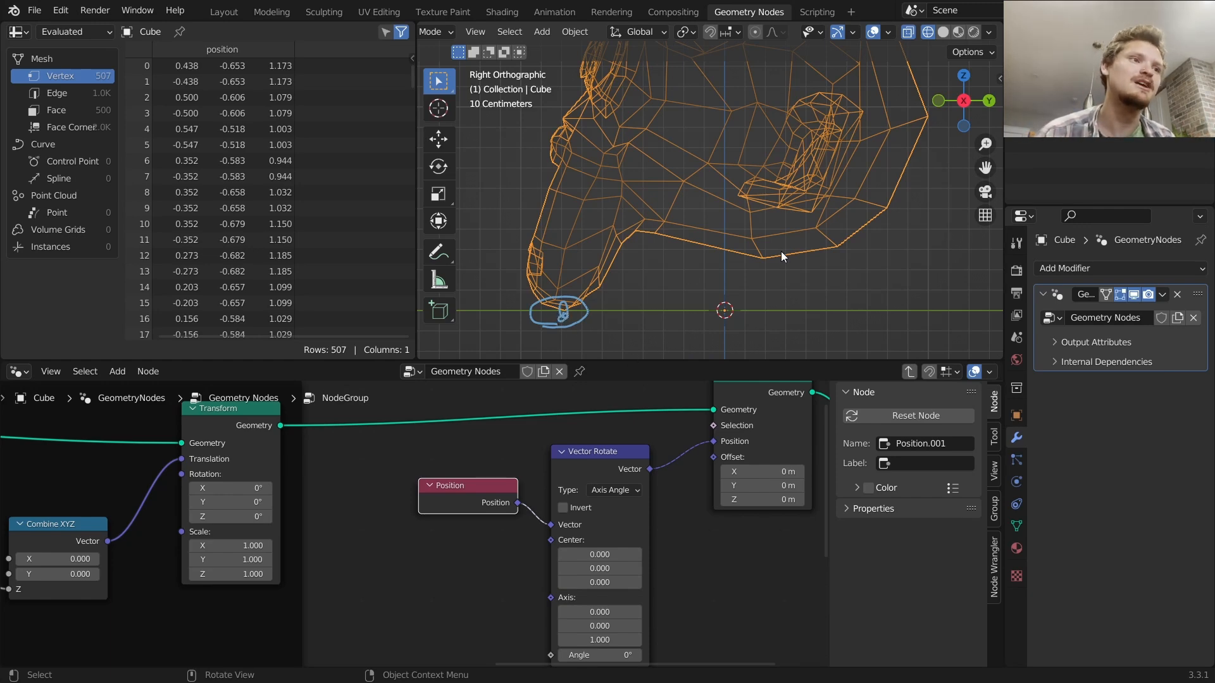
pyautogui.scroll(-3, 785, 244)
pyautogui.moveTo(775, 208)
pyautogui.mouseDown()
pyautogui.moveTo(826, 218)
pyautogui.moveTo(803, 206)
pyautogui.moveTo(816, 263)
pyautogui.moveTo(750, 240)
pyautogui.moveTo(775, 215)
pyautogui.moveTo(651, 272)
pyautogui.moveTo(613, 253)
pyautogui.moveTo(669, 271)
pyautogui.mouseUp()
pyautogui.scroll(-4, 443, 497)
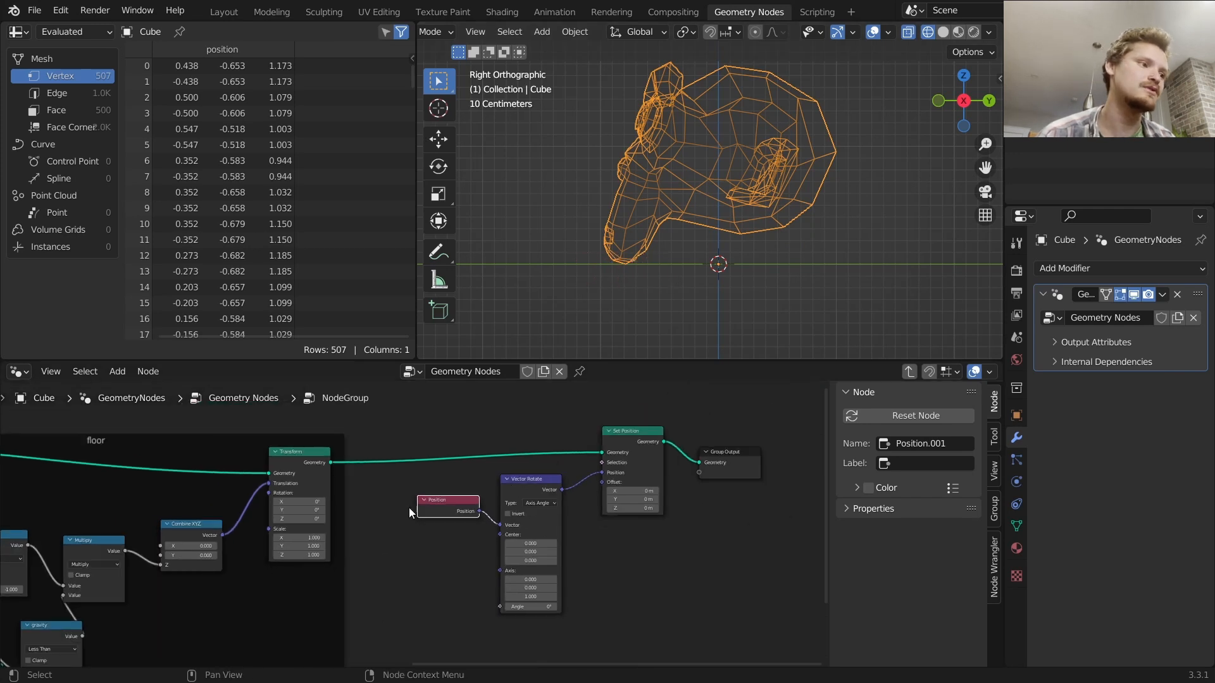
# Move the Position and Vector Rotate nodes aside and add an Attribute Statistic node in the gap
pyautogui.moveTo(648, 536); pyautogui.dragTo(438, 450)
pyautogui.press('g')
pyautogui.click(570, 458)
pyautogui.scroll(5, 525, 456)
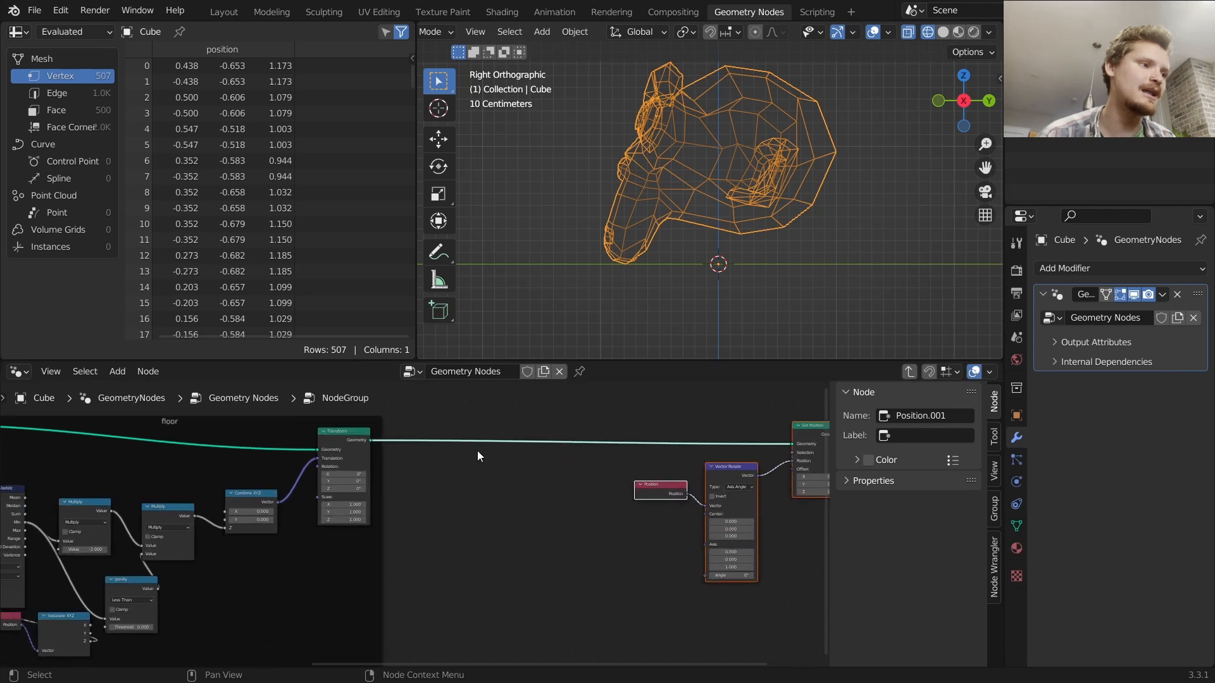
pyautogui.hotkey('shift', 'a')
pyautogui.click(441, 341)
pyautogui.write('stat')
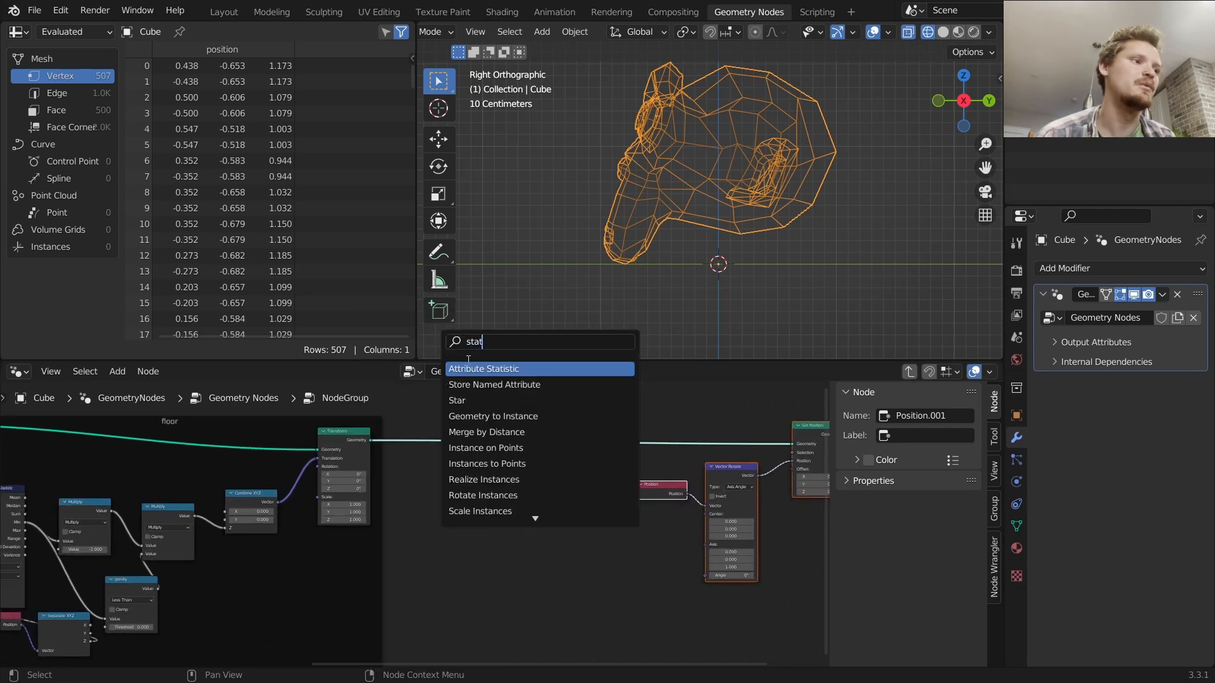
pyautogui.press('Return')
pyautogui.click(469, 506)
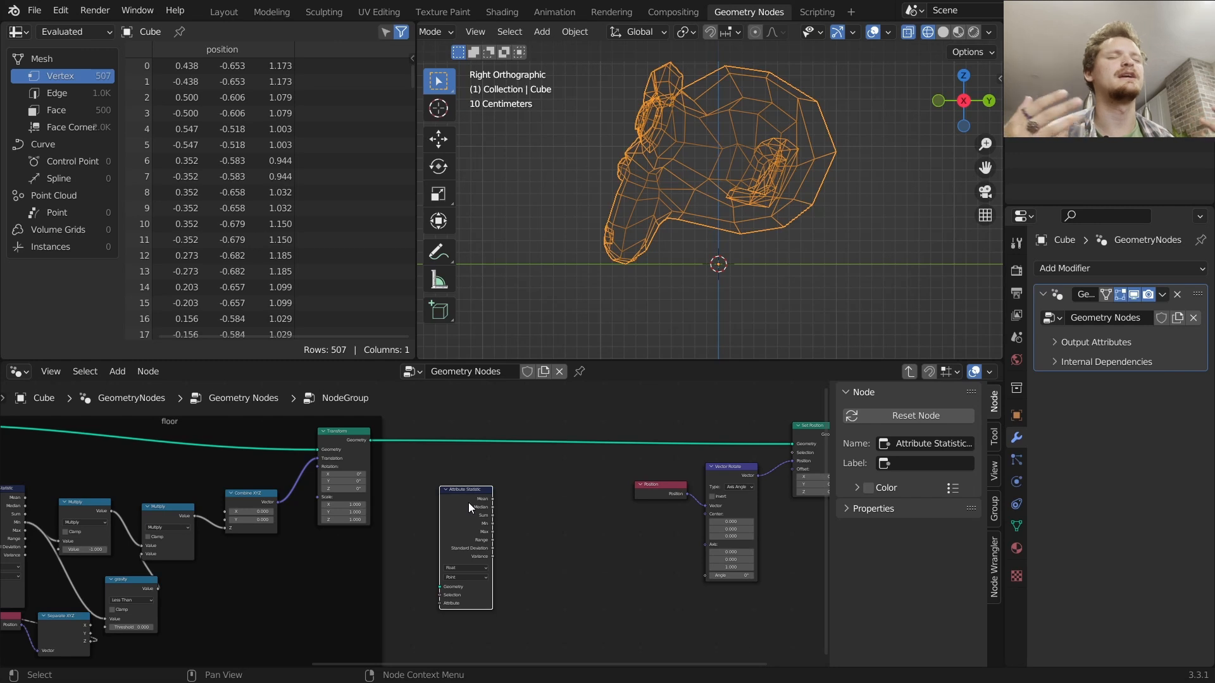
# Save the file and feed the Transform's geometry into the Attribute Statistic node
pyautogui.hotkey('ctrl', 's')
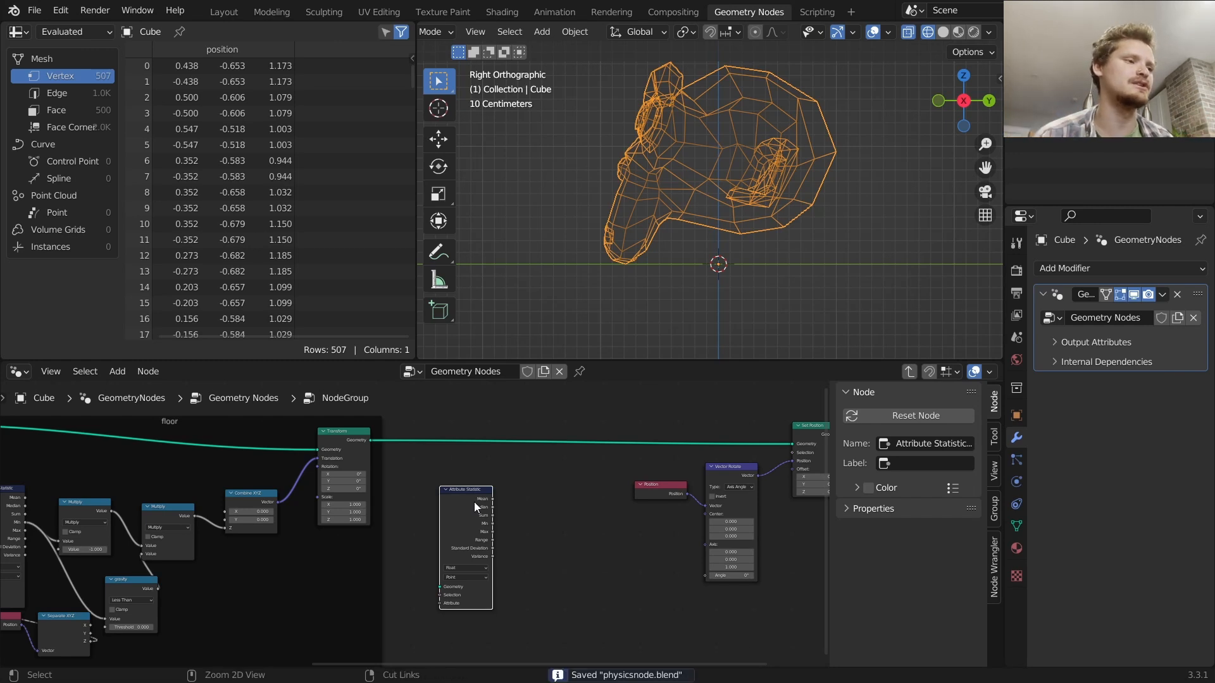
pyautogui.scroll(2, 471, 503)
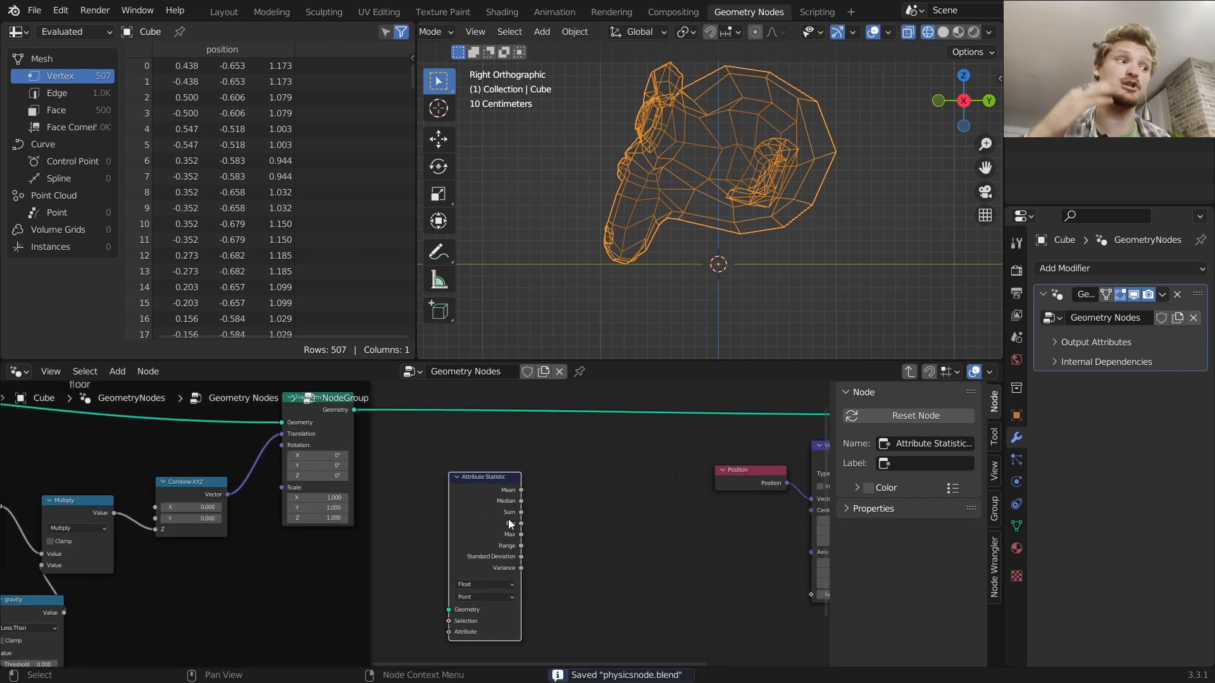
pyautogui.moveTo(354, 411); pyautogui.dragTo(448, 610)
# Set the Attribute Statistic node's data type to Vector
pyautogui.moveTo(494, 491); pyautogui.dragTo(534, 496)
pyautogui.scroll(3, 515, 525)
pyautogui.moveTo(476, 577); pyautogui.dragTo(467, 490, button='middle')
pyautogui.moveTo(510, 440); pyautogui.dragTo(602, 482)
pyautogui.moveTo(551, 547); pyautogui.dragTo(534, 462, button='middle')
pyautogui.hotkey('shift', 'a')
pyautogui.click(592, 479)
pyautogui.click(588, 493)
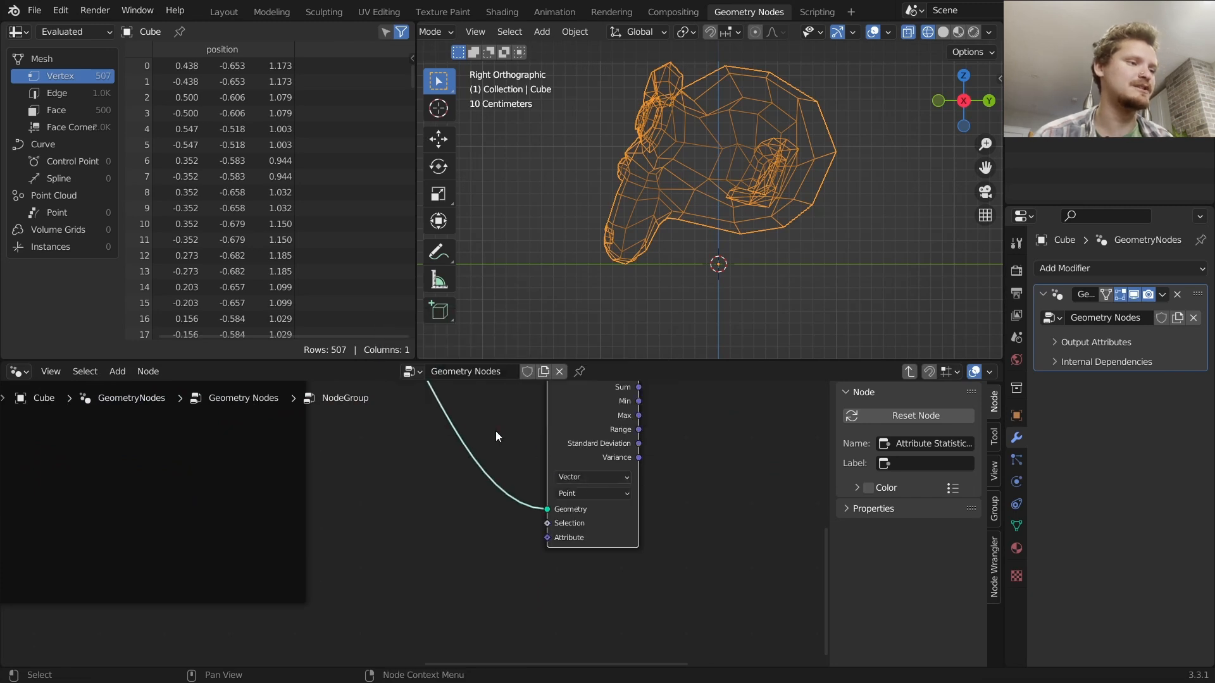
# Add a Position node and connect it to the Attribute Statistic's Attribute input
pyautogui.hotkey('shift', 'a')
pyautogui.click(443, 345)
pyautogui.write('pos')
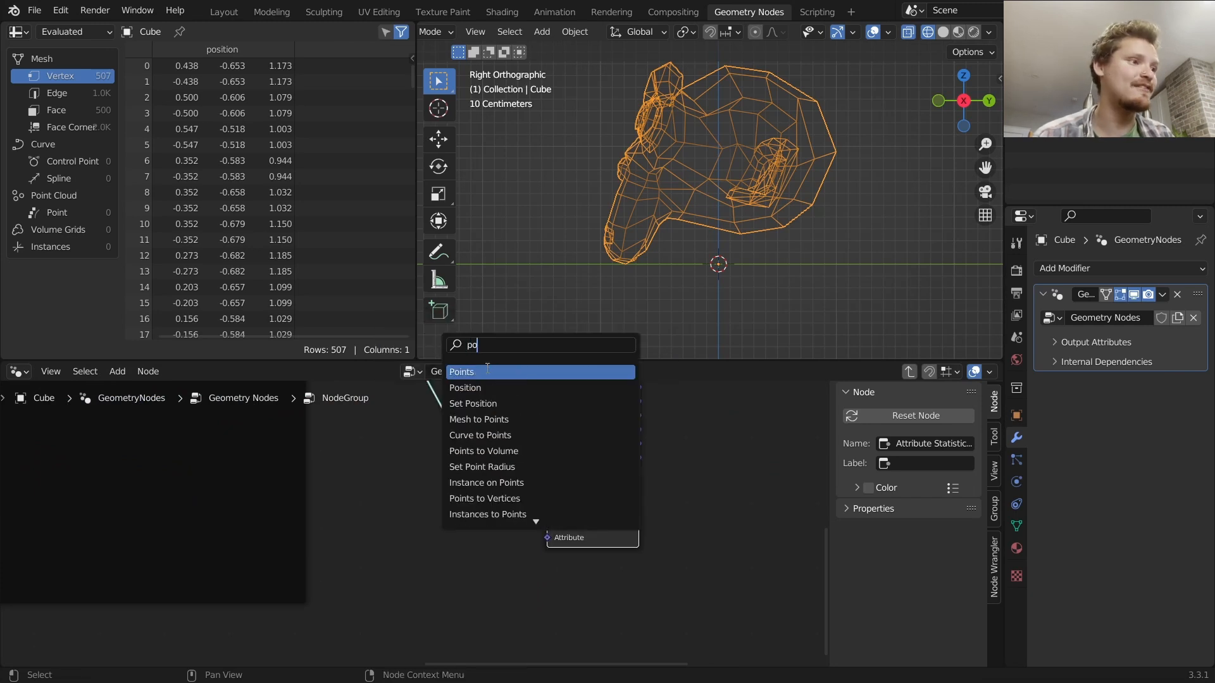
pyautogui.press('Return')
pyautogui.click(382, 605)
pyautogui.moveTo(432, 587); pyautogui.dragTo(546, 538)
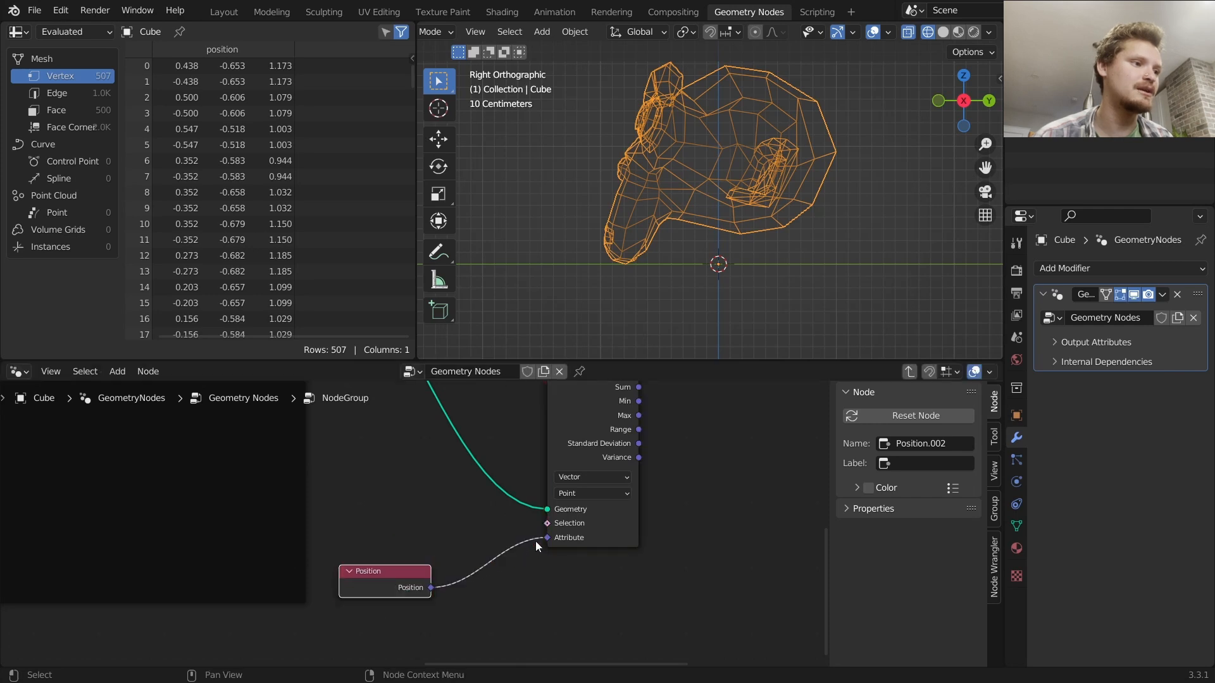
# Rearrange the Position and Attribute Statistic nodes below the Set Position chain
pyautogui.scroll(-3, 536, 543)
pyautogui.moveTo(417, 585); pyautogui.dragTo(405, 505)
pyautogui.moveTo(530, 483); pyautogui.dragTo(483, 431)
pyautogui.moveTo(417, 514); pyautogui.dragTo(416, 502)
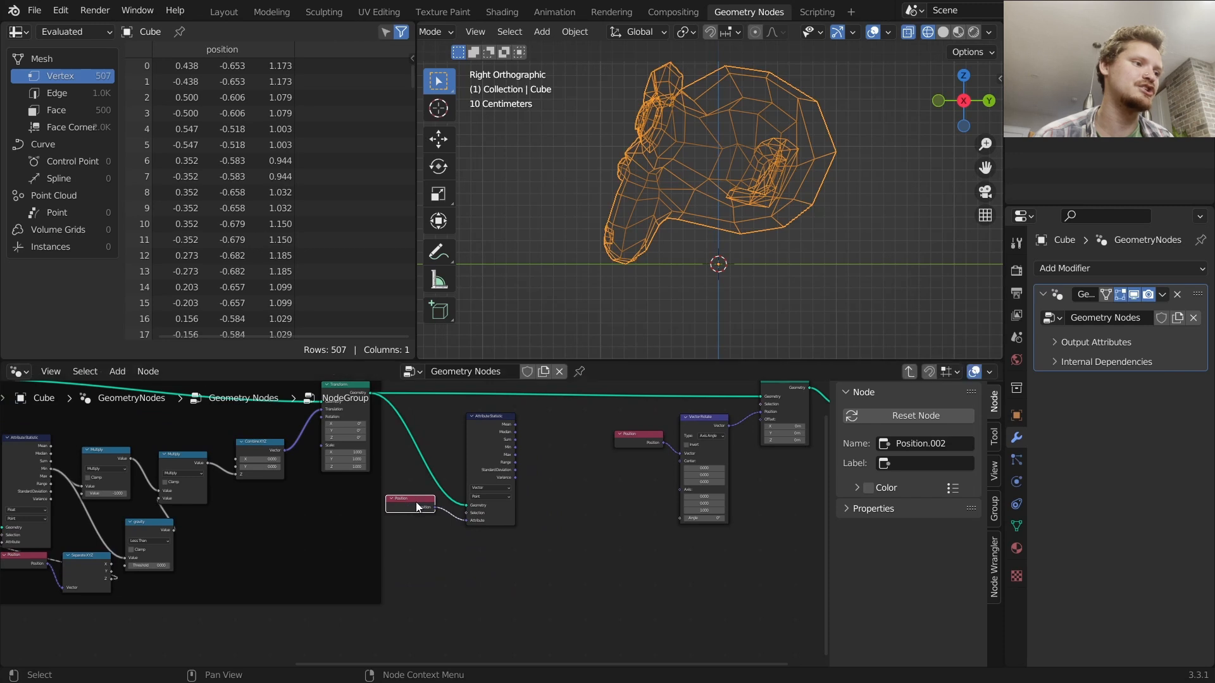
pyautogui.moveTo(514, 547); pyautogui.dragTo(416, 462)
pyautogui.moveTo(442, 479); pyautogui.dragTo(453, 423, button='middle')
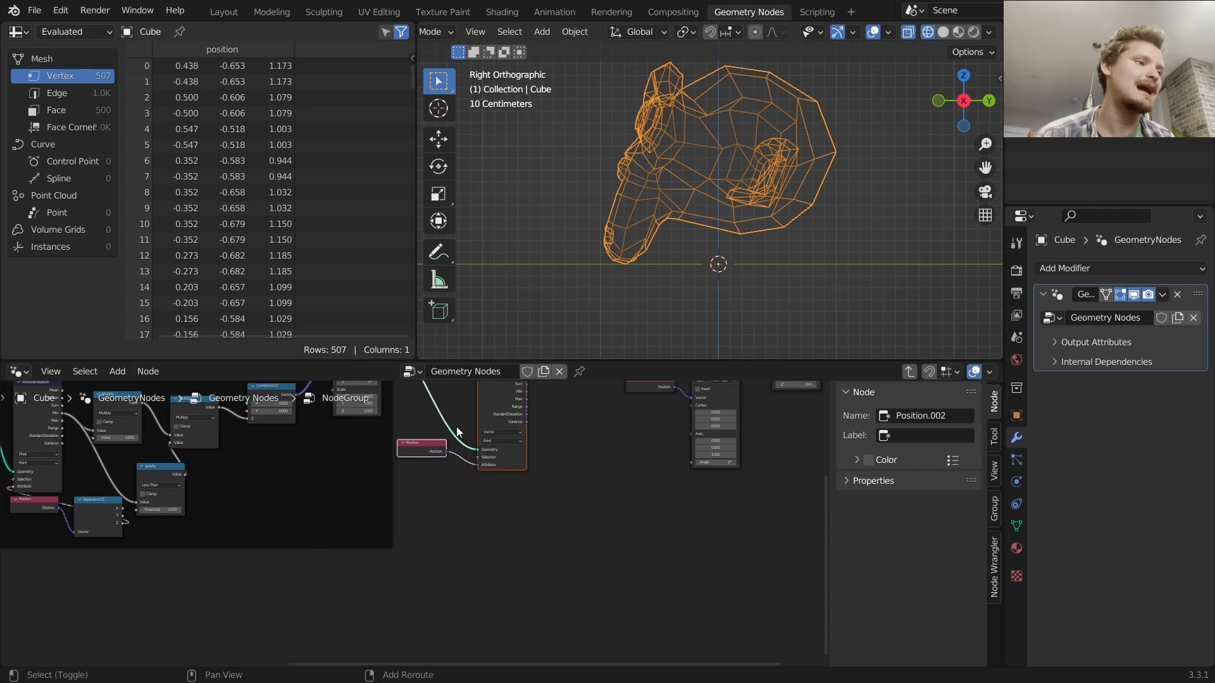
# Duplicate the Attribute Statistic node and connect the geometry and Position outputs to the copy
pyautogui.hotkey('shift', 'd')
pyautogui.click(454, 553)
pyautogui.click(435, 570)
pyautogui.press('x')
pyautogui.keyDown('alt'); pyautogui.moveTo(430, 462); pyautogui.dragTo(486, 571, button='right'); pyautogui.keyUp('alt')
pyautogui.scroll(-7, 423, 523)
pyautogui.keyDown('alt'); pyautogui.moveTo(402, 431); pyautogui.dragTo(474, 541, button='right'); pyautogui.keyUp('alt')
pyautogui.moveTo(733, 152); pyautogui.dragTo(731, 159)
pyautogui.scroll(5, 487, 500)
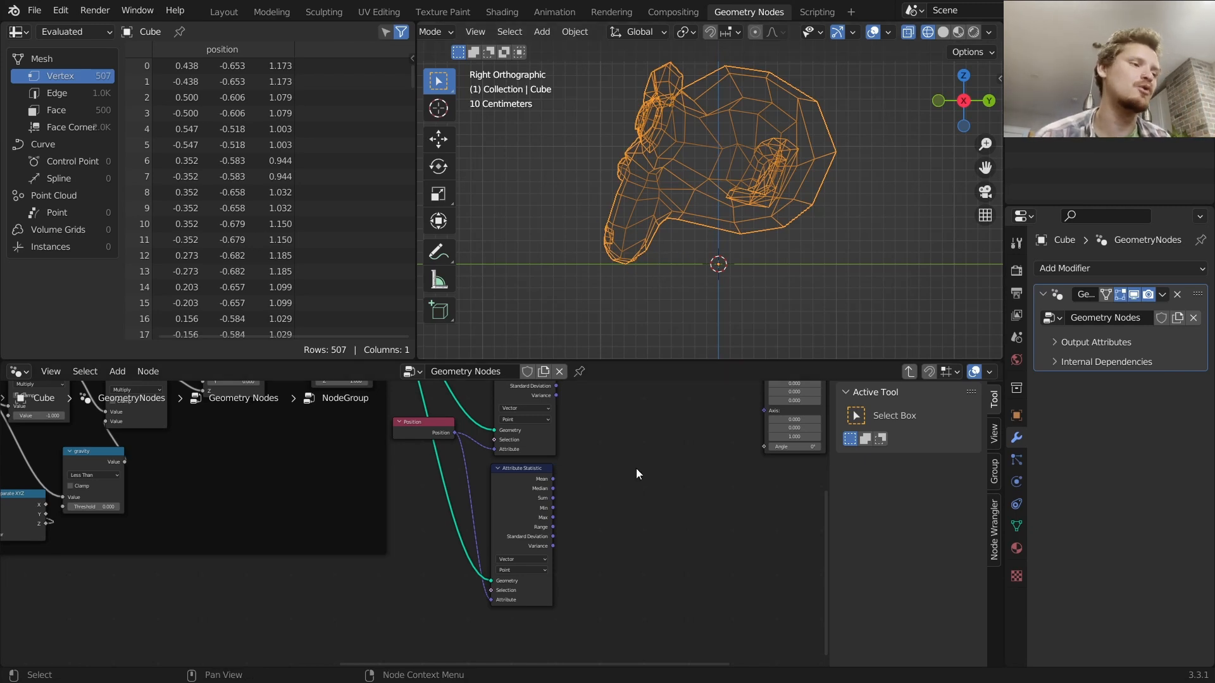
pyautogui.scroll(1, 563, 476)
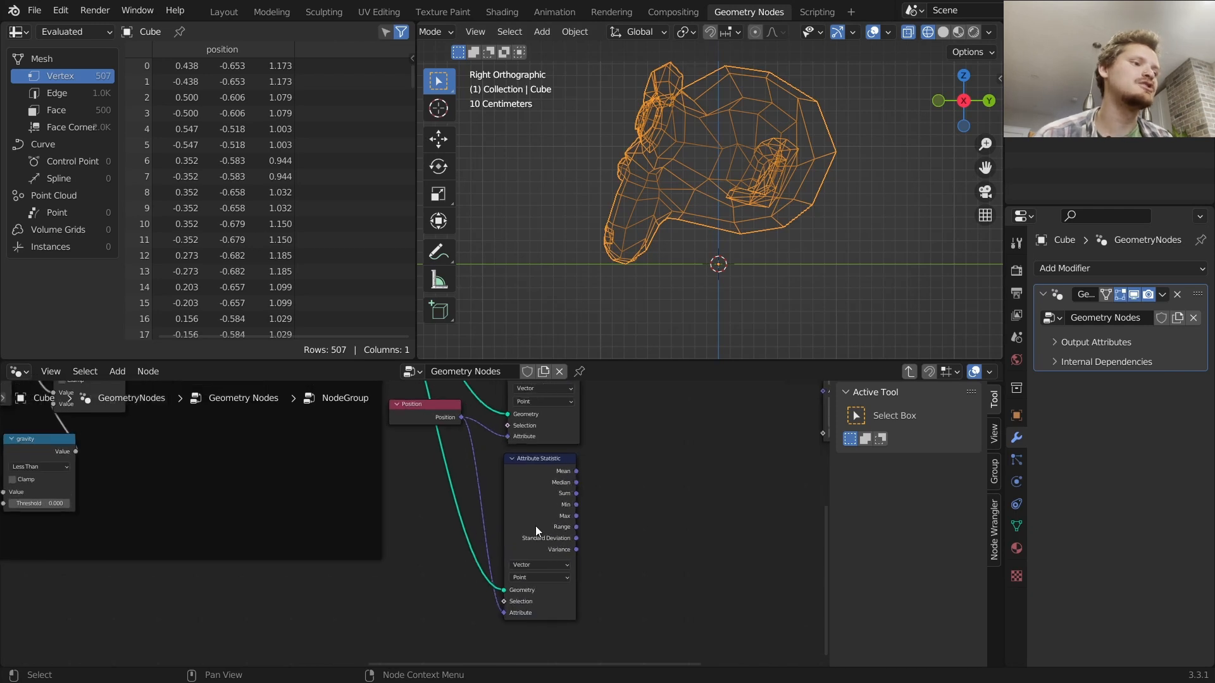
# Add a Separate XYZ node whose Z output drives the copied Attribute Statistic's Selection, feeding it the Position
pyautogui.moveTo(582, 491); pyautogui.dragTo(663, 433, button='middle')
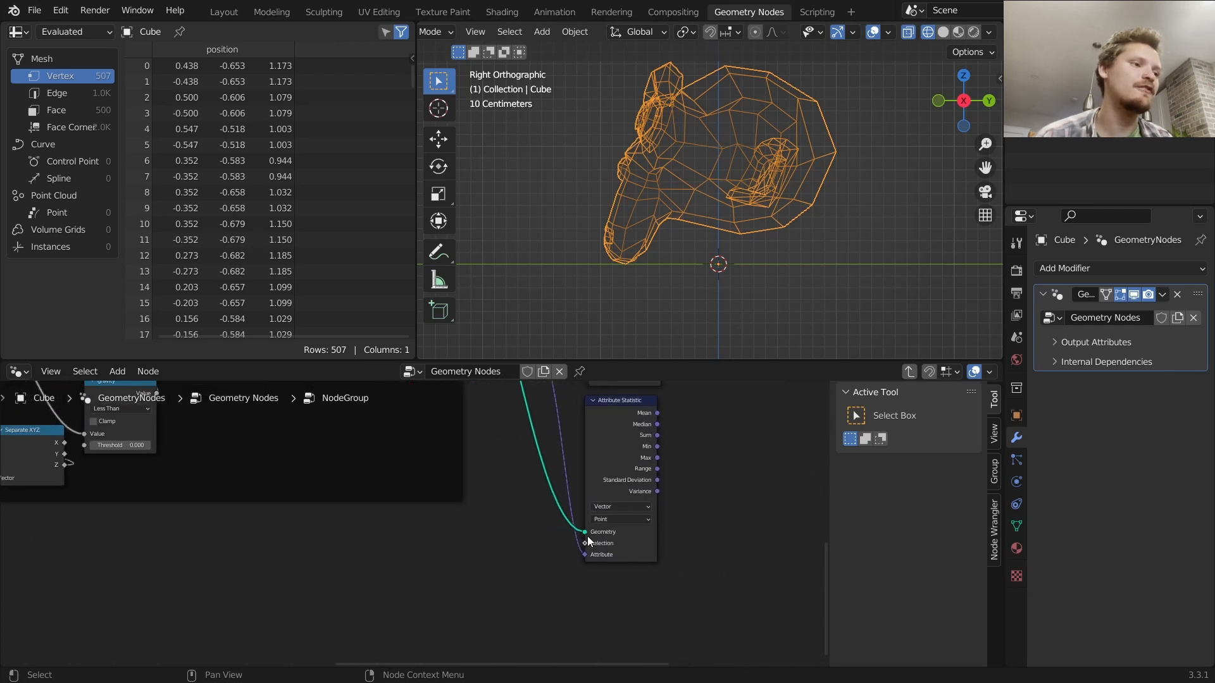
pyautogui.moveTo(586, 543); pyautogui.dragTo(490, 540)
pyautogui.write('combin')
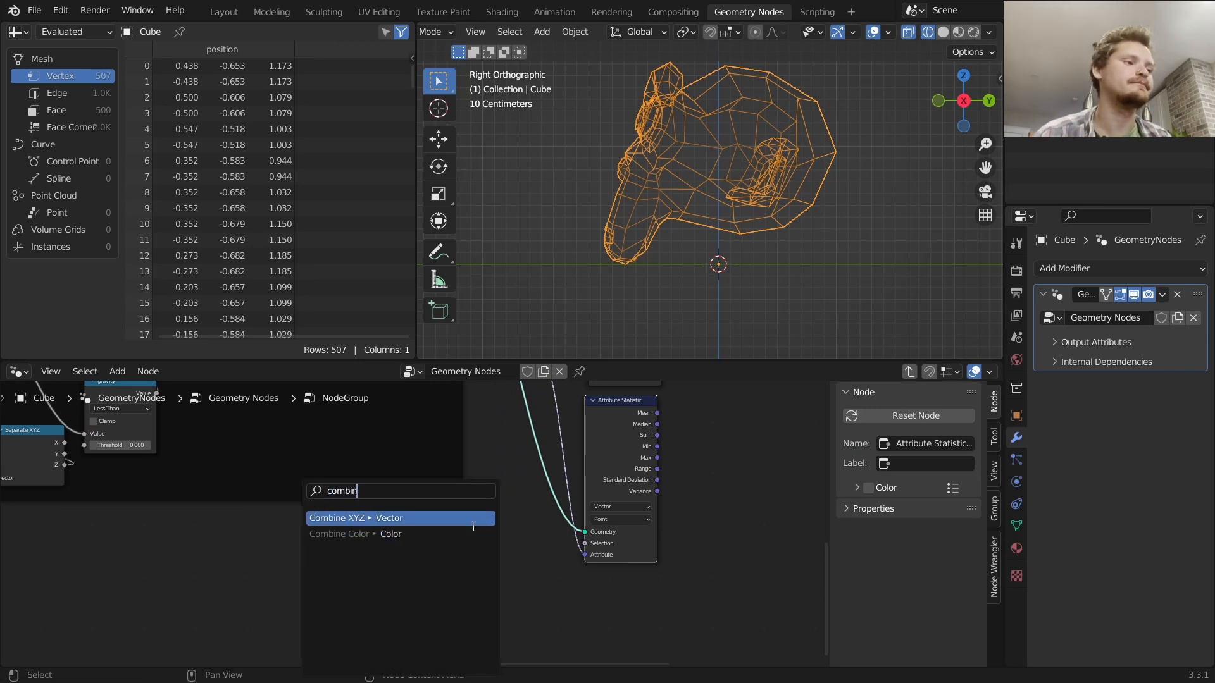
pyautogui.hotkey('ctrl', 'a')
pyautogui.write('separ')
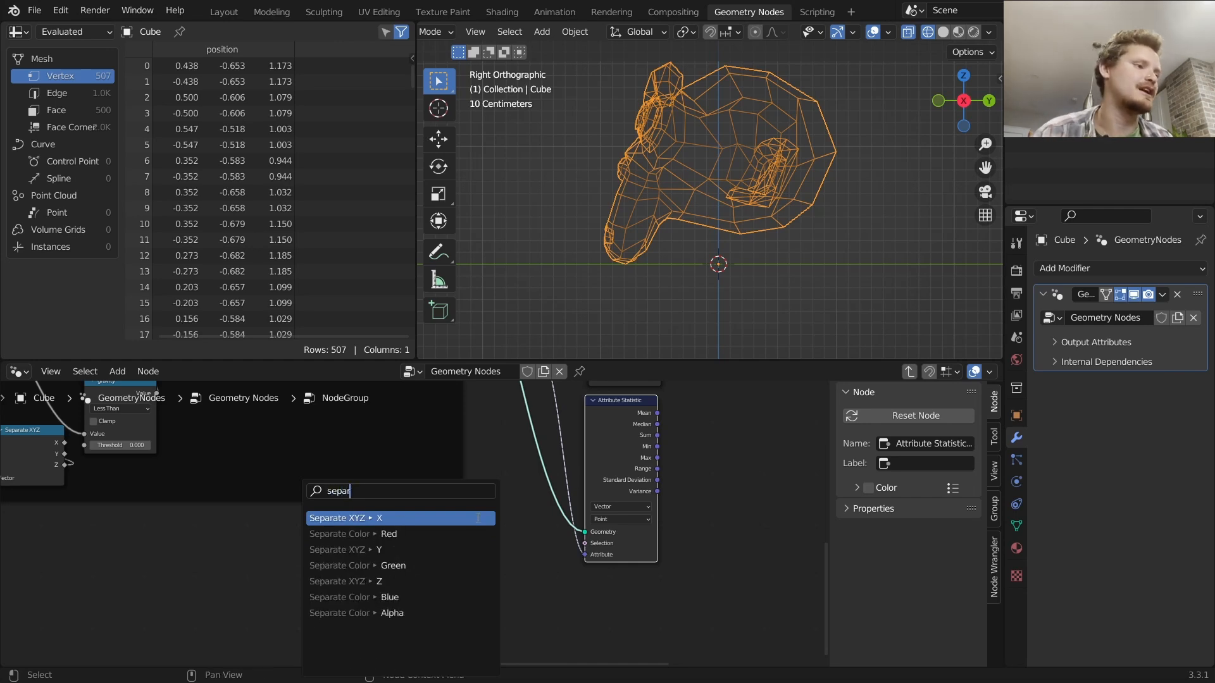
pyautogui.click(436, 581)
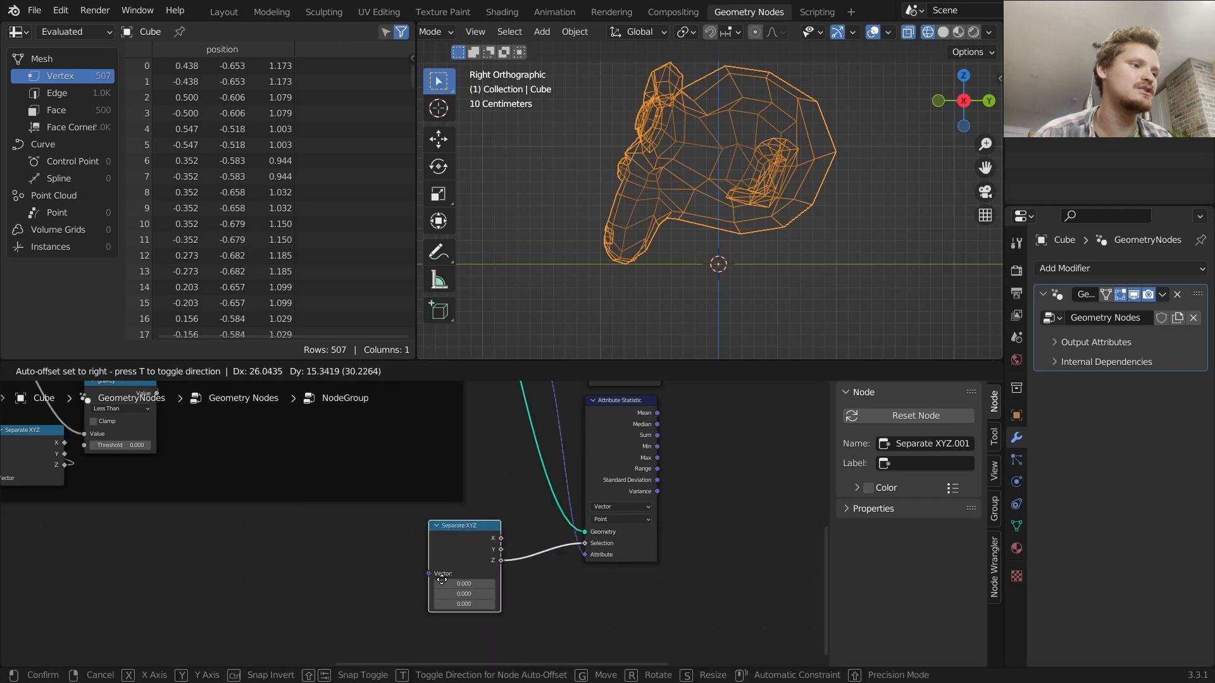
pyautogui.click(508, 572)
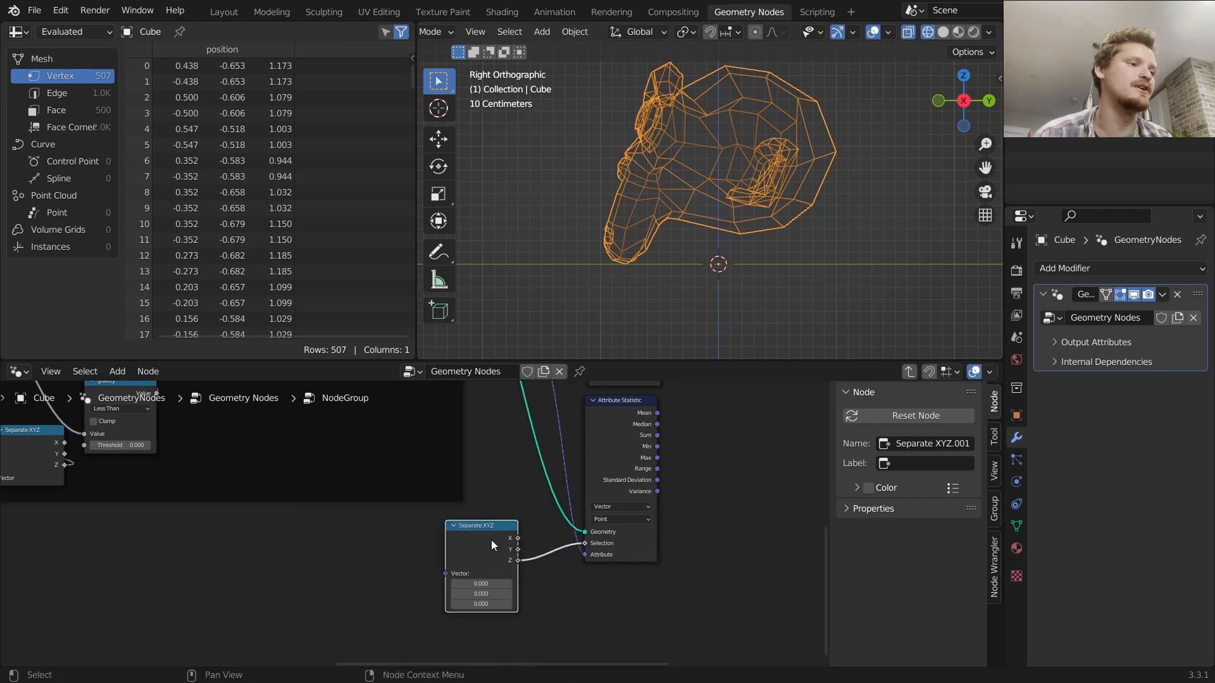
pyautogui.scroll(-3, 438, 578)
pyautogui.keyDown('alt'); pyautogui.moveTo(485, 424); pyautogui.dragTo(445, 537, button='right'); pyautogui.keyUp('alt')
pyautogui.scroll(4, 443, 538)
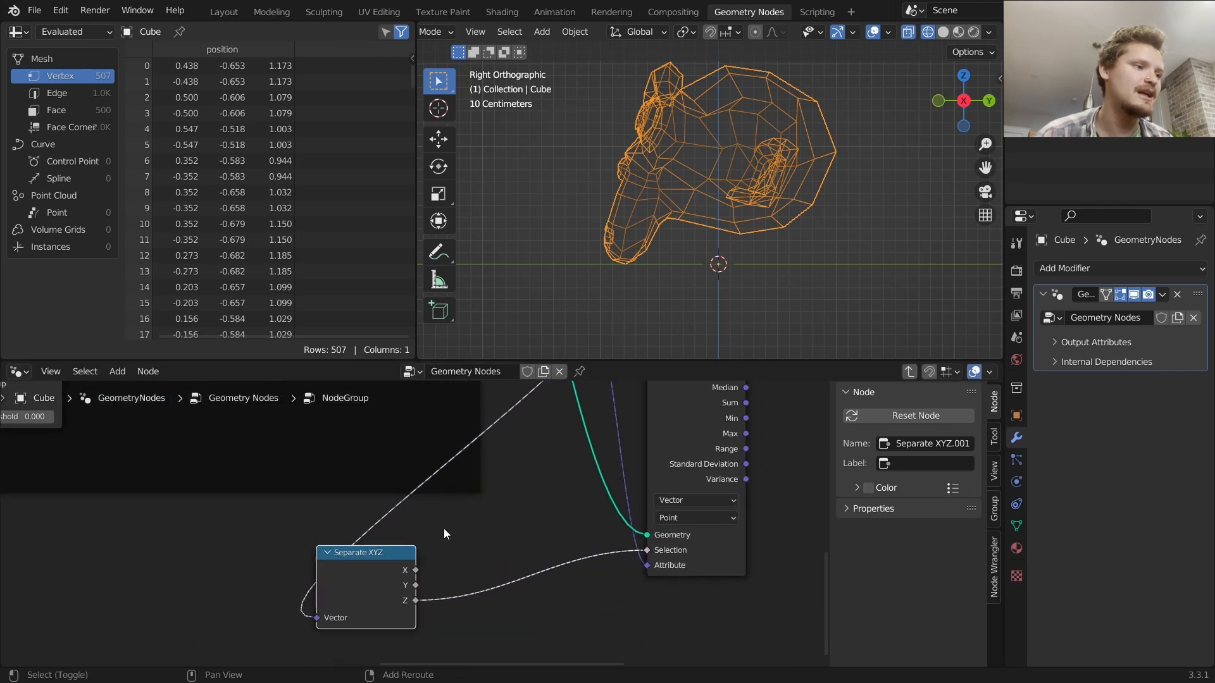
# Insert a Math node set to Less Than with a threshold of 0.01 between the Z output and Selection
pyautogui.hotkey('shift', 'a')
pyautogui.click(408, 346)
pyautogui.write('mat')
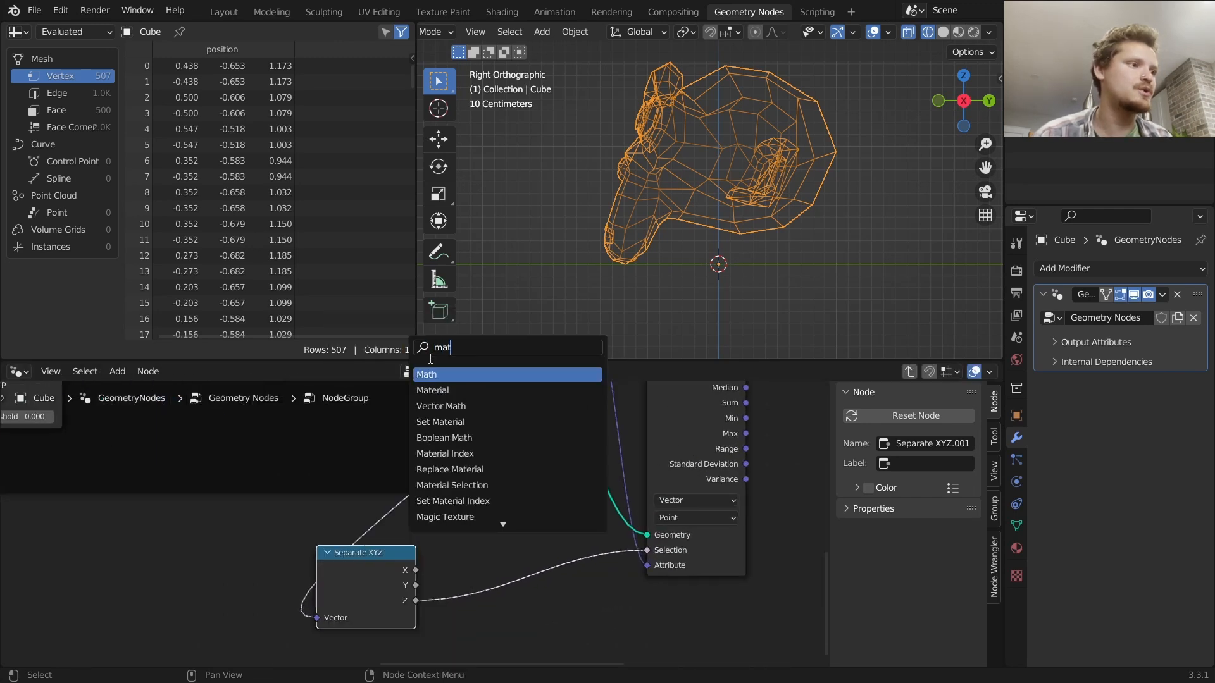
pyautogui.press('Return')
pyautogui.click(511, 558)
pyautogui.click(511, 558)
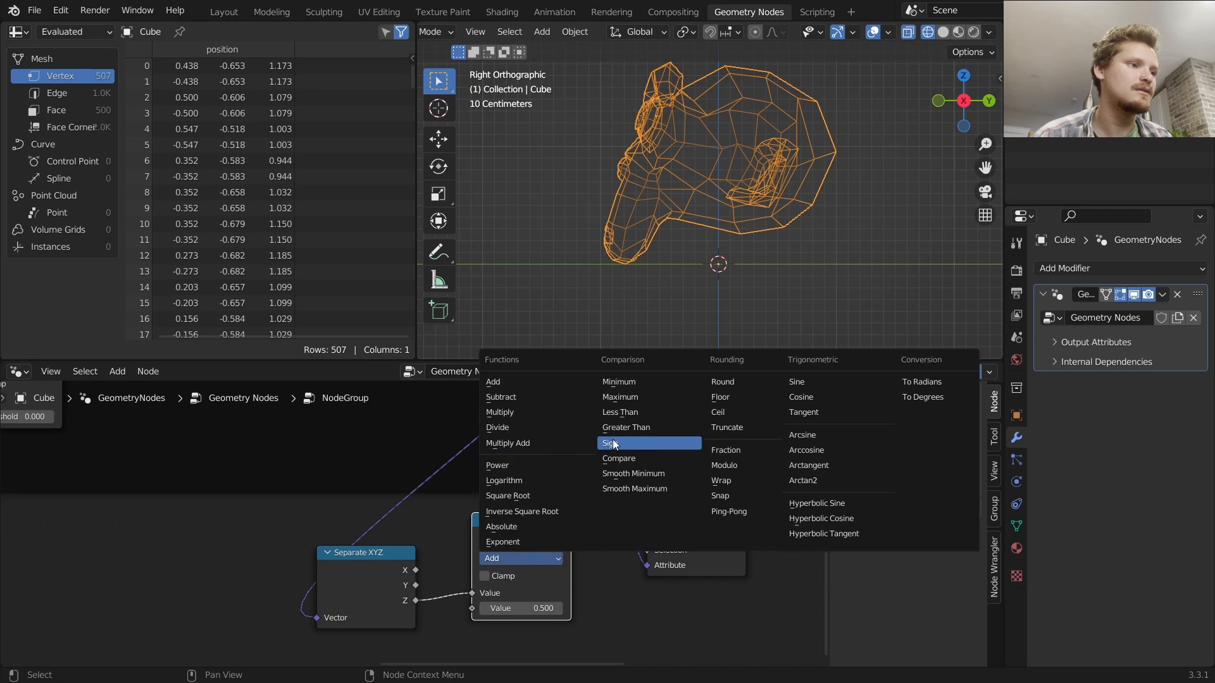
pyautogui.click(629, 412)
pyautogui.click(539, 605)
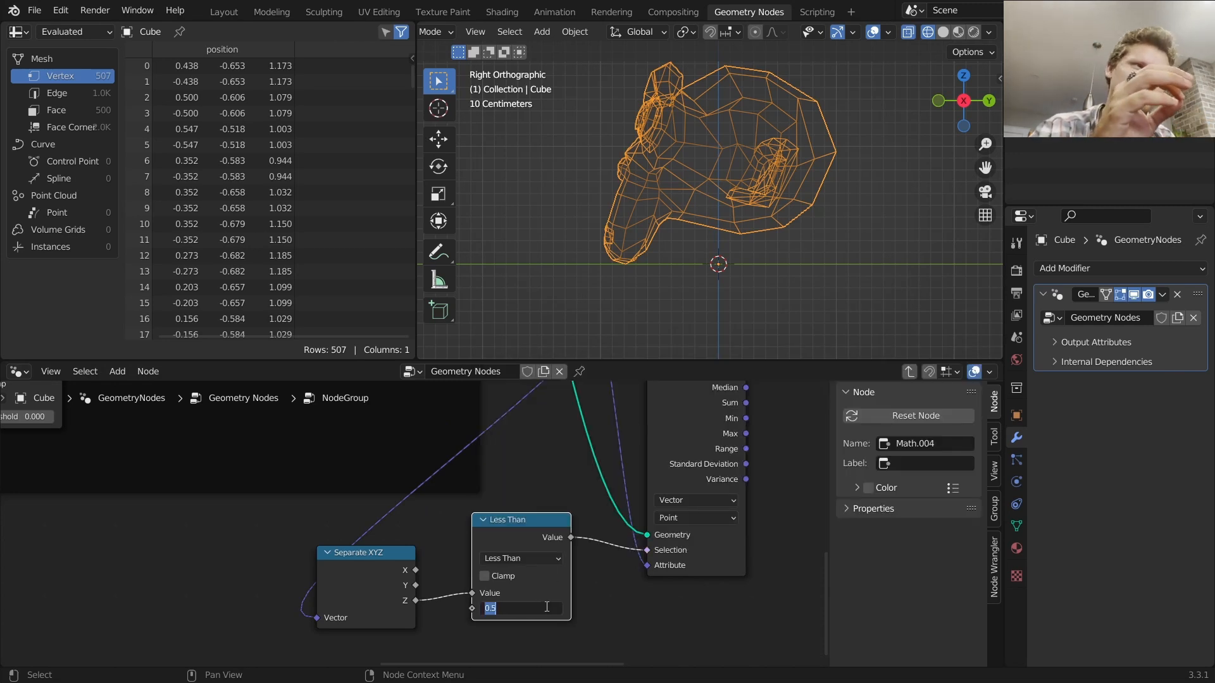
pyautogui.write('.01')
pyautogui.press('Return')
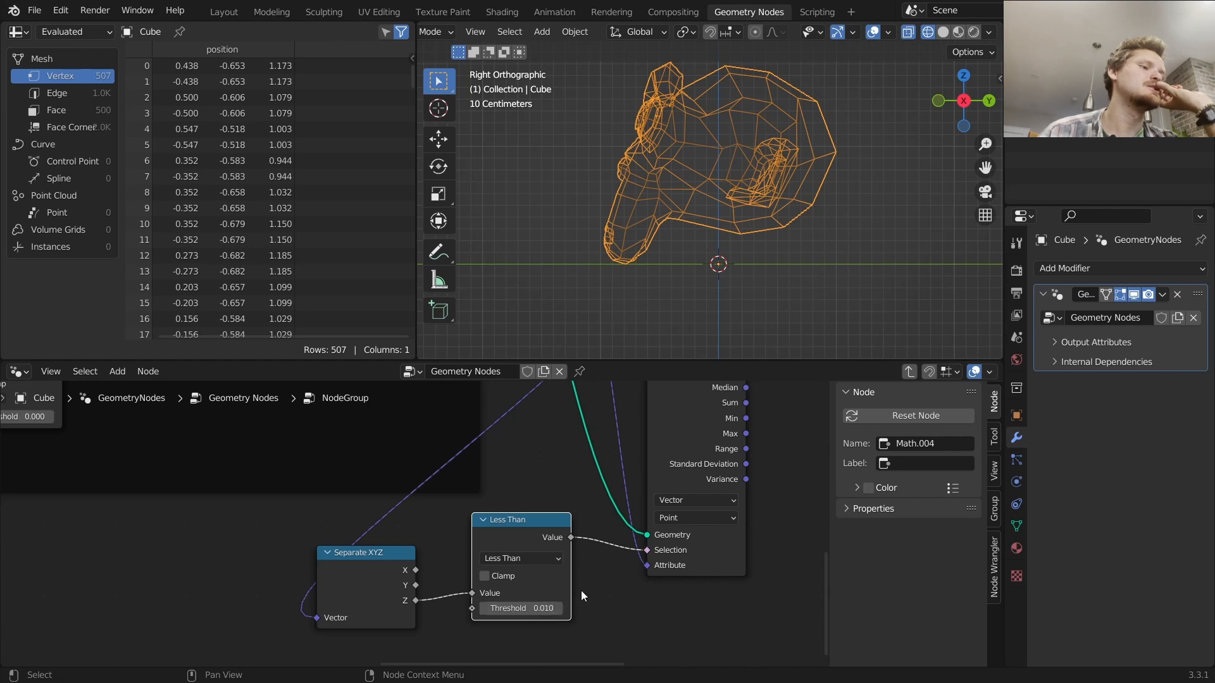
# Annotate the viewport with a dot at the monkey's lowest point and a curve up to its centre
pyautogui.scroll(3, 614, 256)
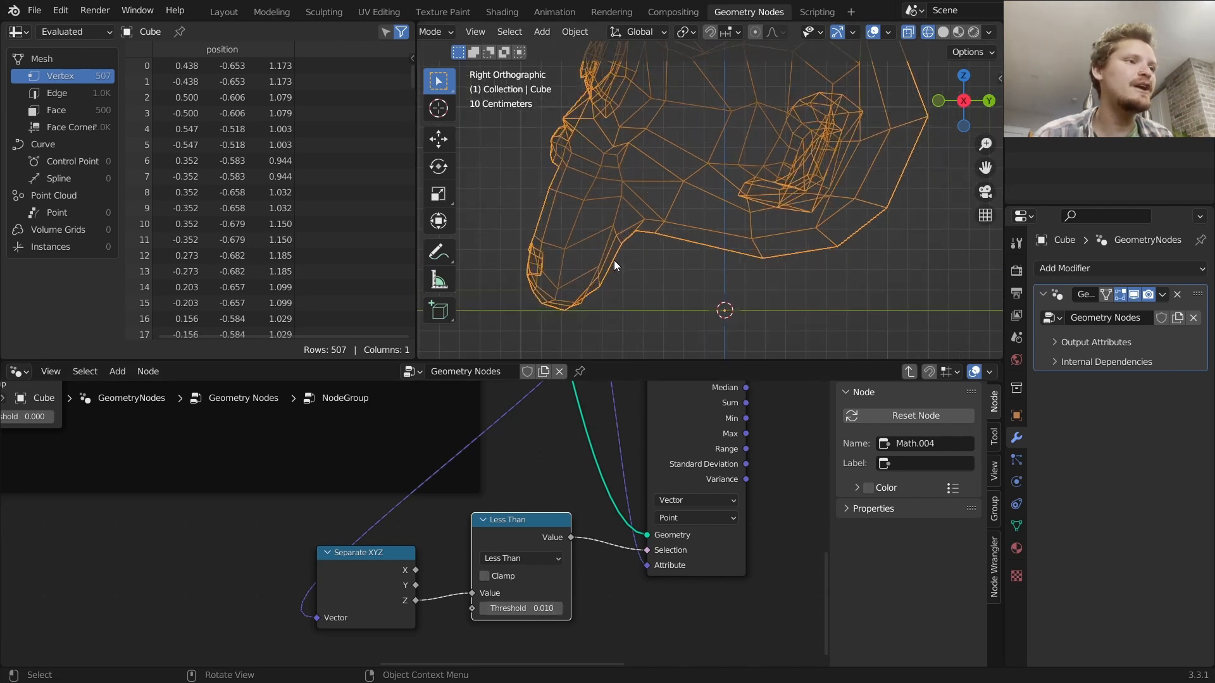
pyautogui.press('d')
pyautogui.moveTo(495, 322)
pyautogui.mouseDown()
pyautogui.moveTo(562, 318)
pyautogui.moveTo(462, 320)
pyautogui.moveTo(623, 306)
pyautogui.mouseUp()
pyautogui.moveTo(623, 306); pyautogui.dragTo(597, 319, button='right')
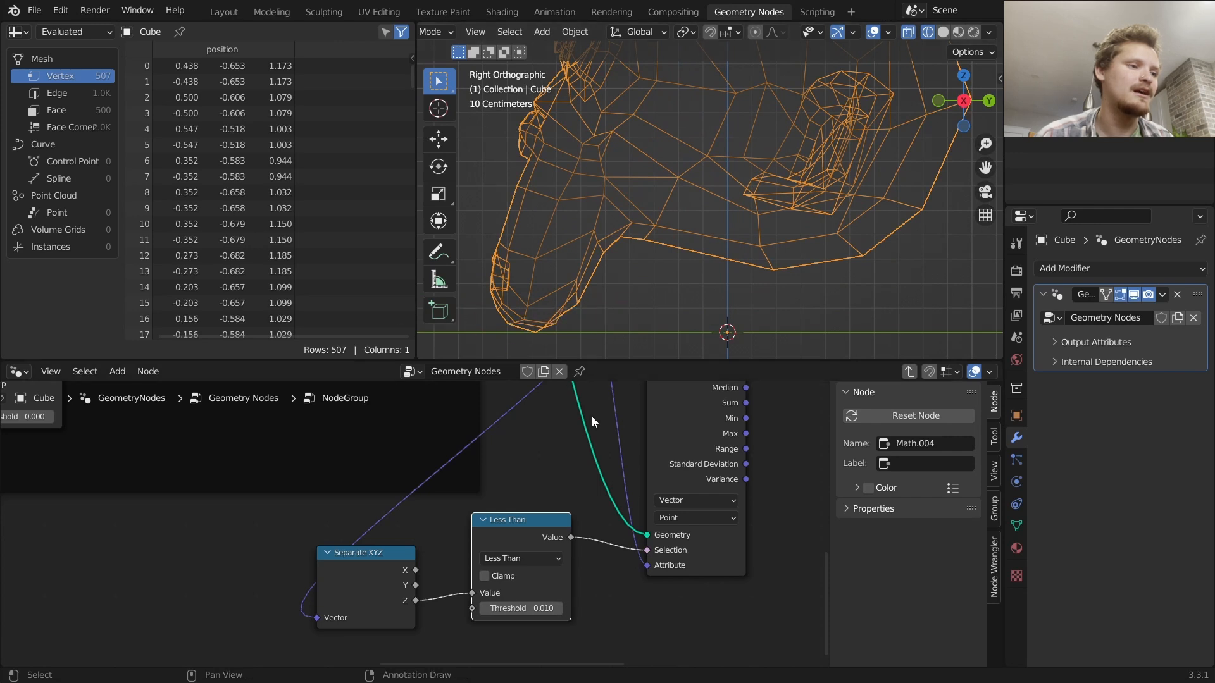
pyautogui.scroll(-2, 633, 545)
pyautogui.moveTo(626, 543); pyautogui.dragTo(456, 623, button='middle')
pyautogui.moveTo(523, 482); pyautogui.dragTo(522, 569, button='middle')
pyautogui.moveTo(519, 438); pyautogui.dragTo(630, 431)
pyautogui.click(596, 473)
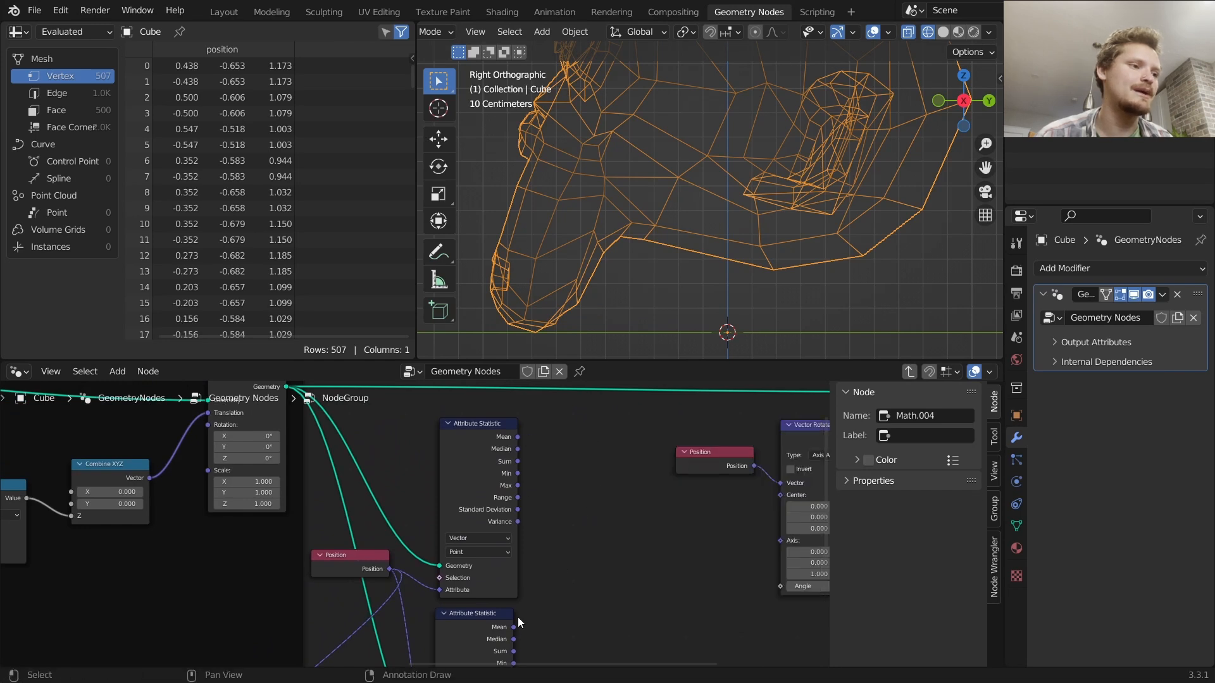
pyautogui.moveTo(513, 627); pyautogui.dragTo(611, 560)
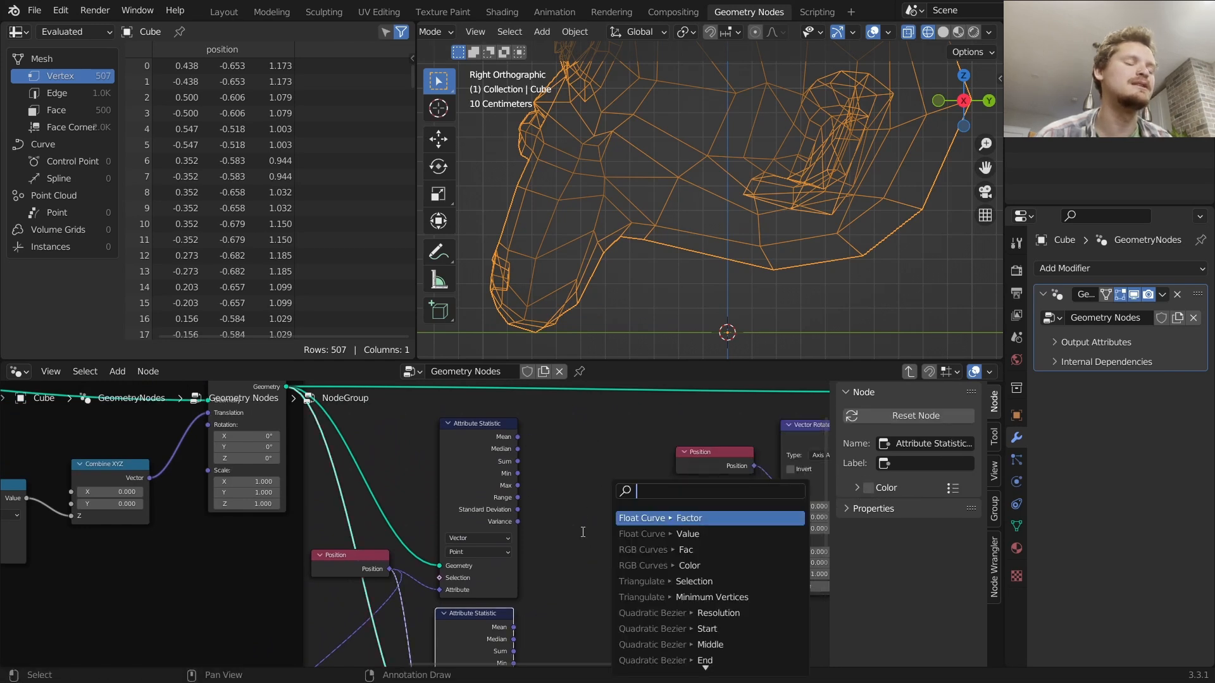
pyautogui.scroll(-3, 595, 279)
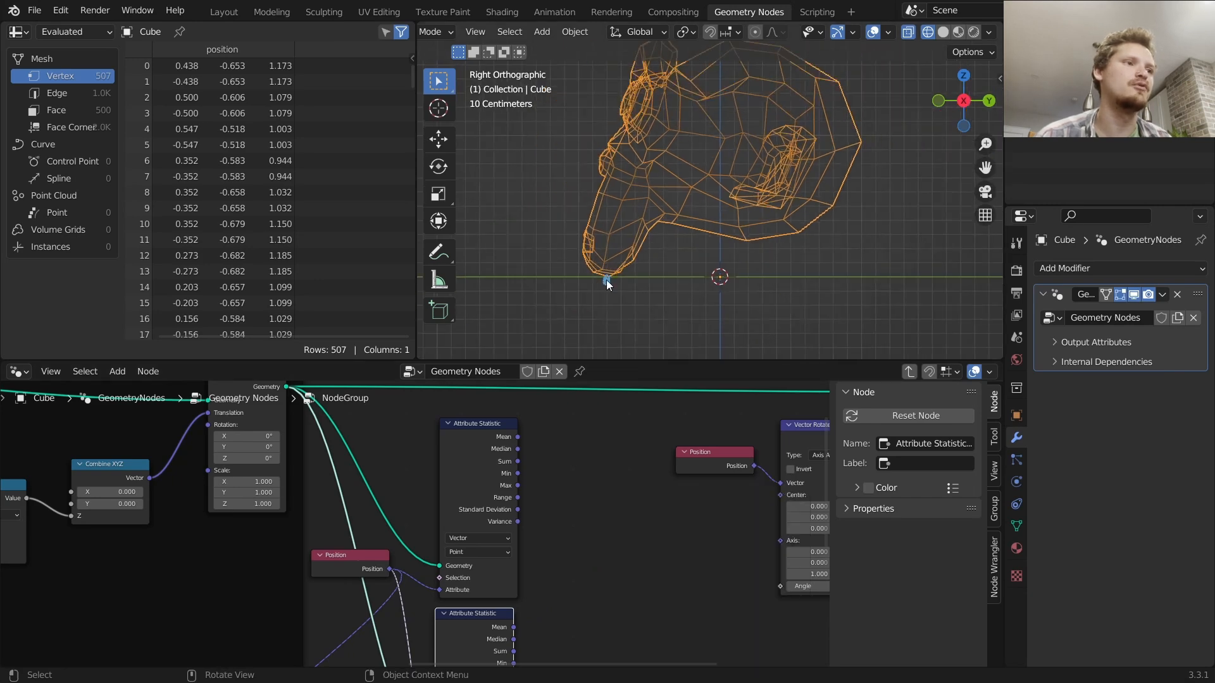
pyautogui.click(721, 149)
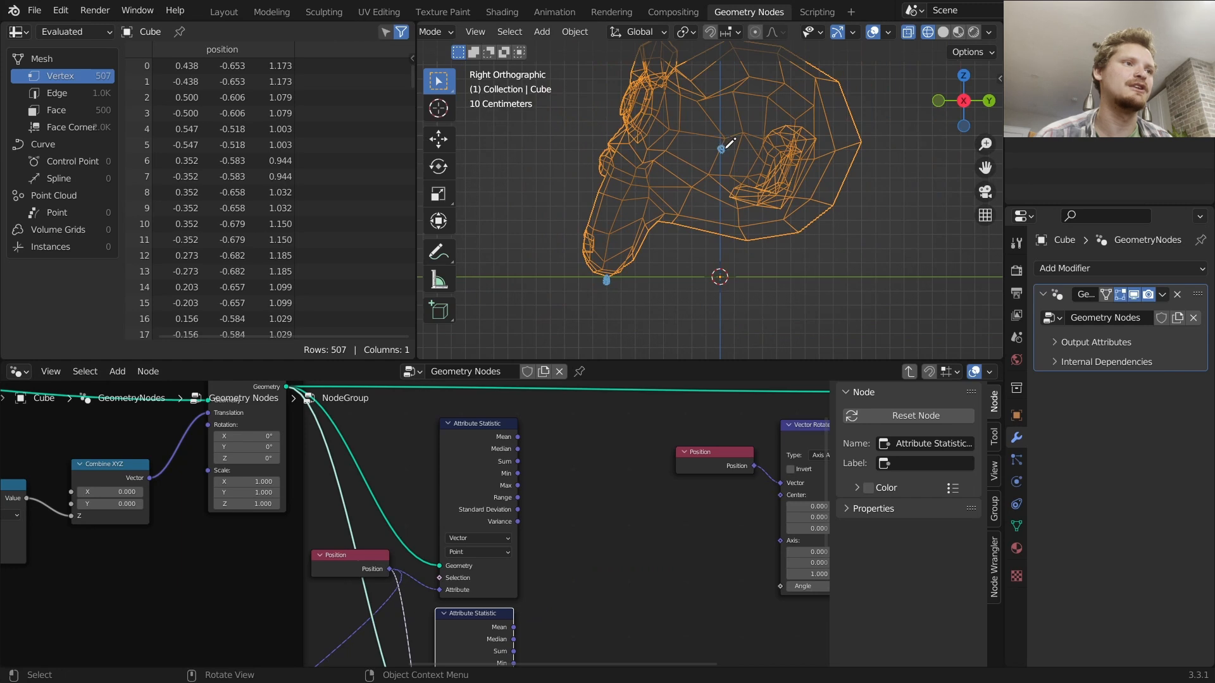
pyautogui.moveTo(608, 278)
pyautogui.mouseDown()
pyautogui.moveTo(722, 166)
pyautogui.moveTo(722, 181)
pyautogui.moveTo(694, 161)
pyautogui.mouseUp()
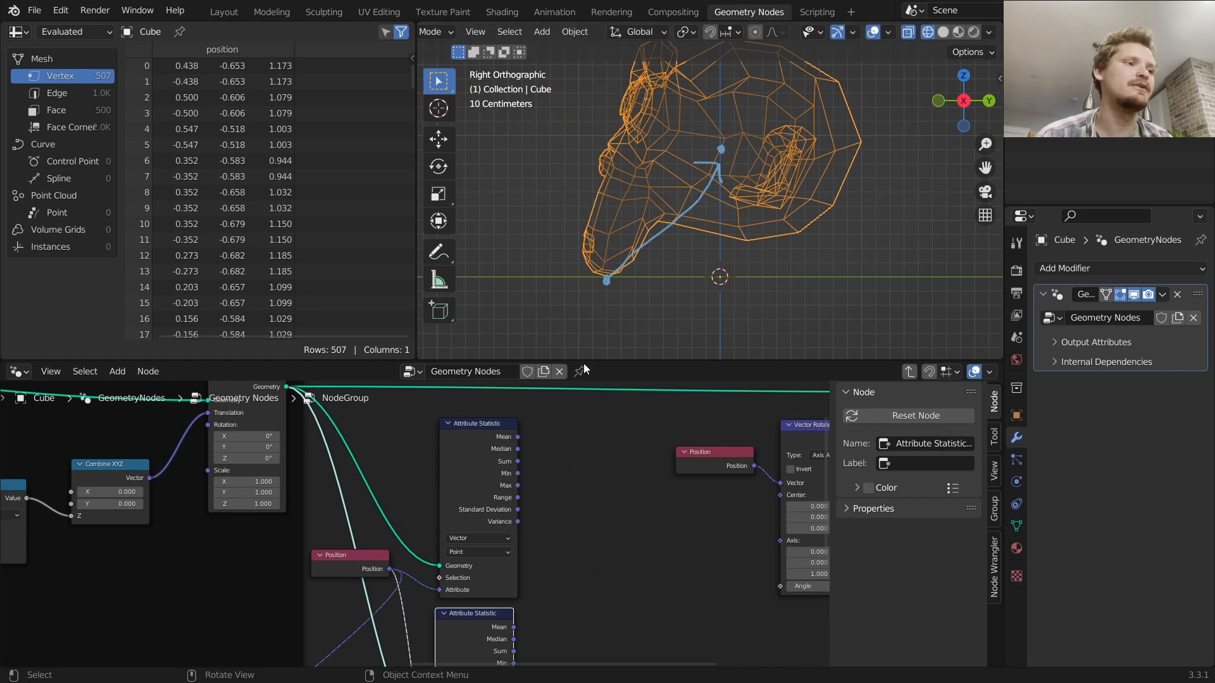
# Add a Vector Math Subtract node and connect the lower Attribute Statistic's Mean to its first Vector input
pyautogui.hotkey('shift', 'a')
pyautogui.click(556, 342)
pyautogui.write('vec')
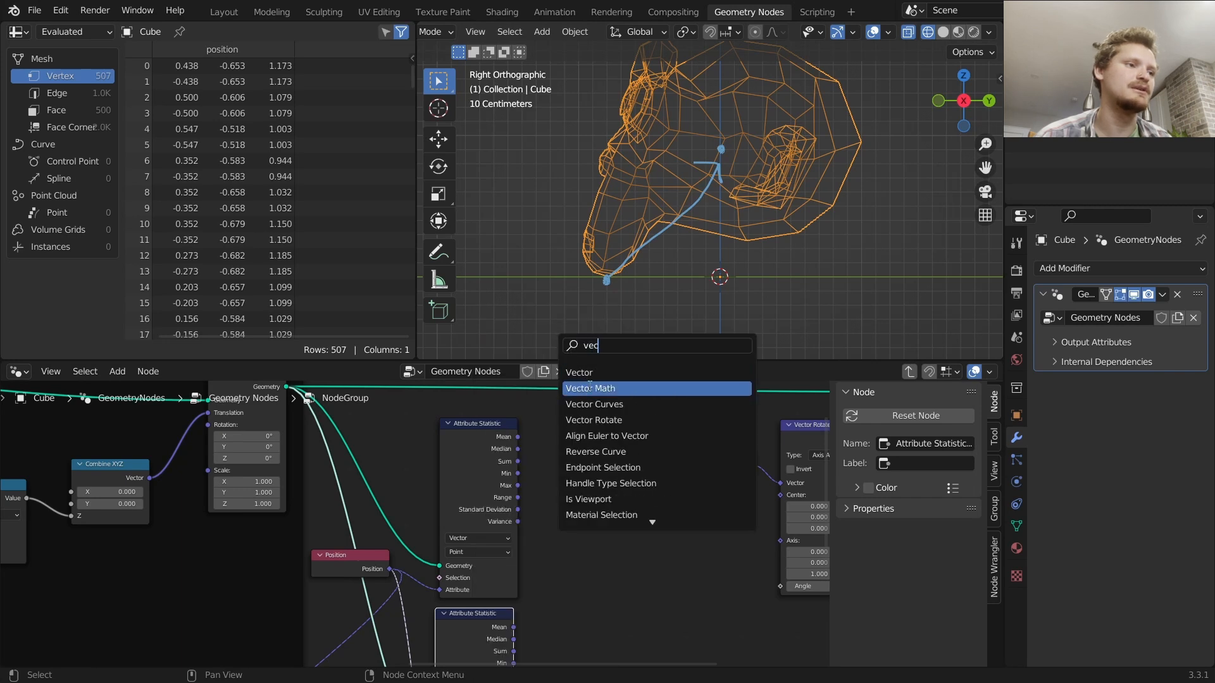
pyautogui.click(589, 388)
pyautogui.click(586, 450)
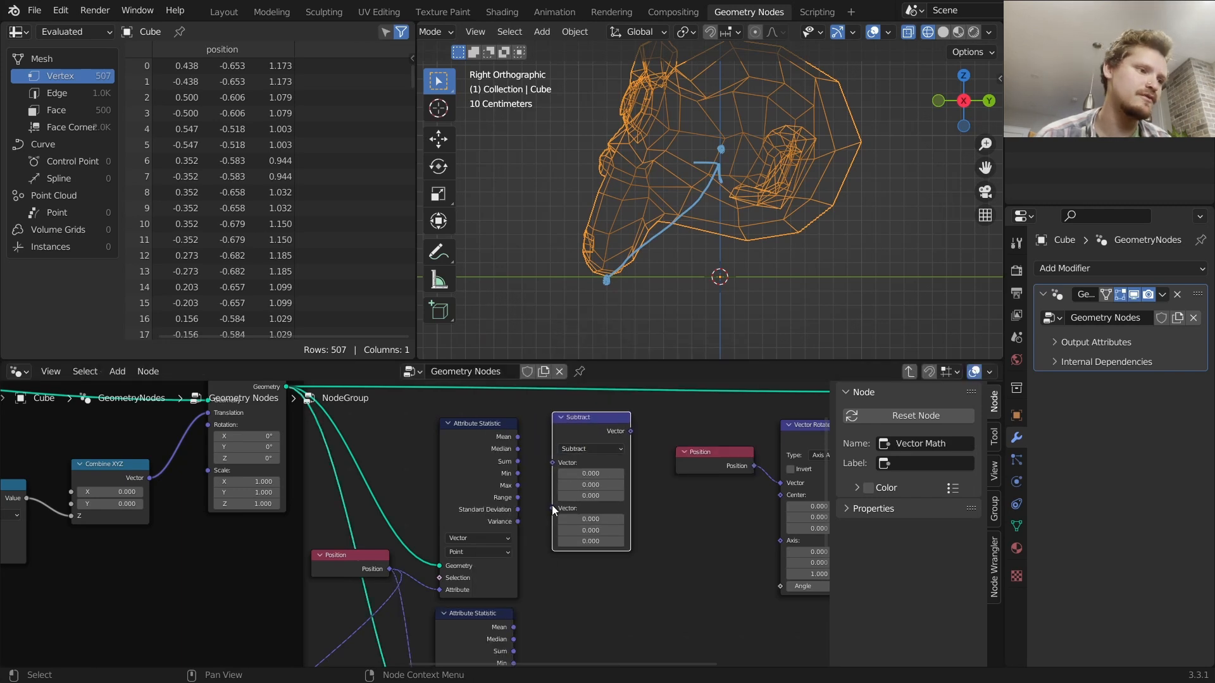
pyautogui.moveTo(514, 627); pyautogui.dragTo(552, 475)
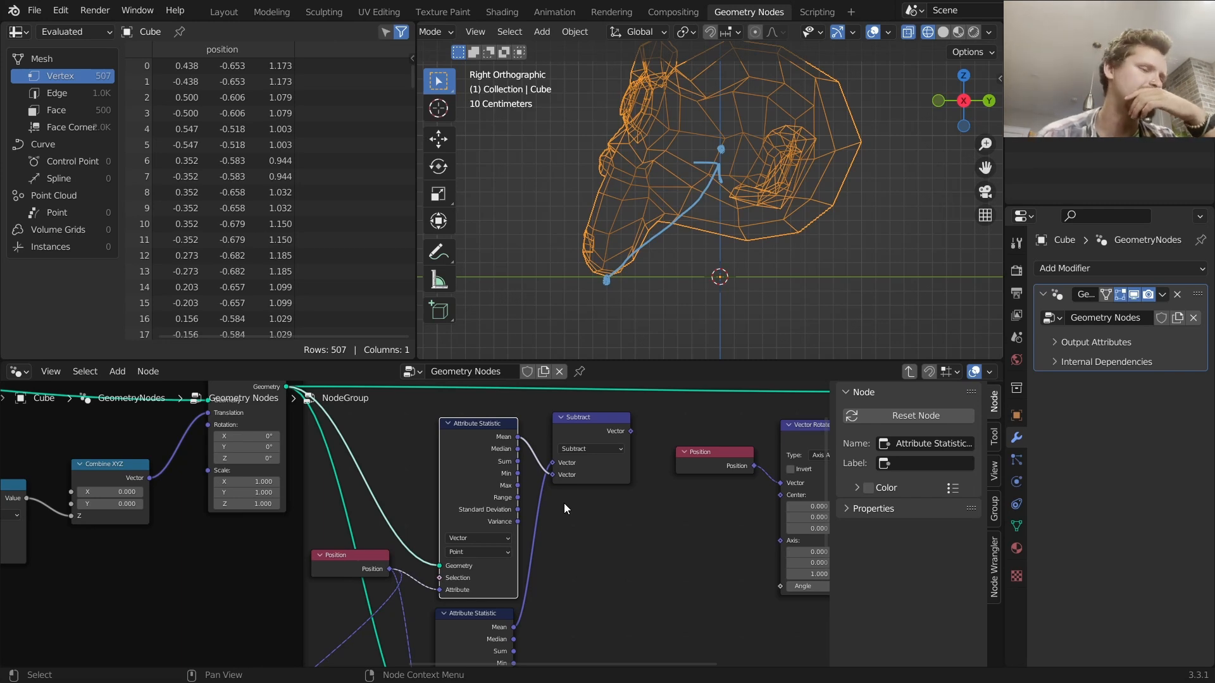
# Connect the lower Attribute Statistic's Mean to the Vector Rotate node's Center input
pyautogui.moveTo(655, 488); pyautogui.dragTo(498, 492, button='middle')
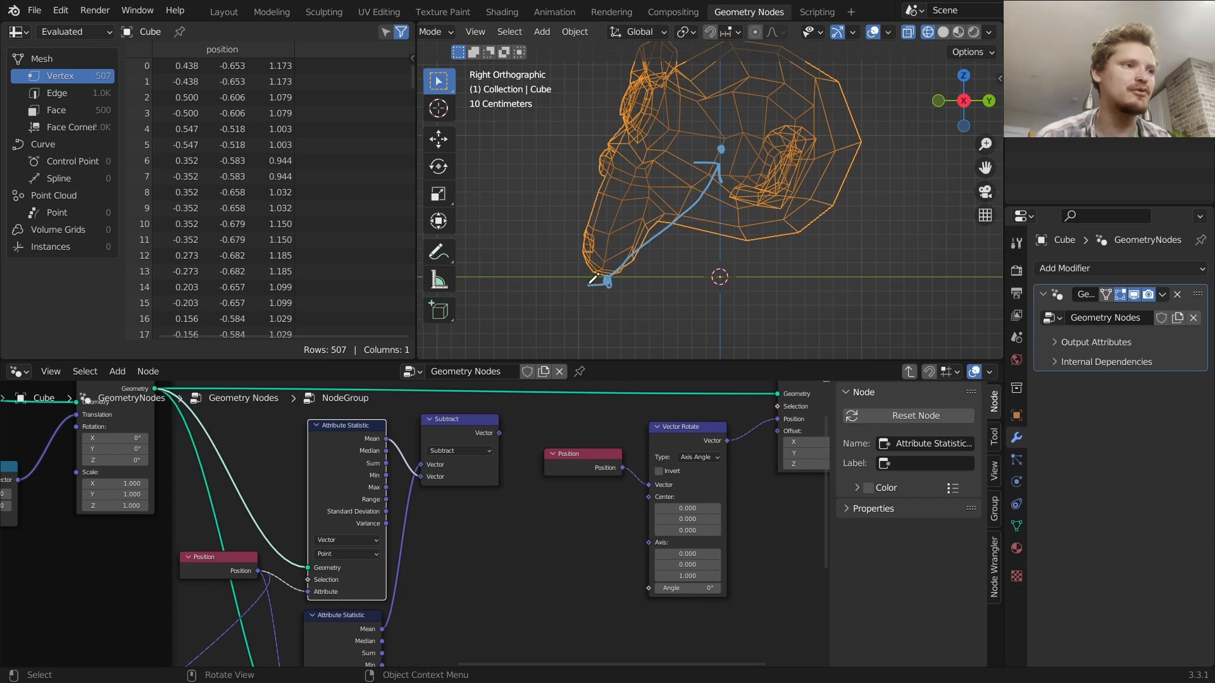
pyautogui.scroll(-2, 559, 443)
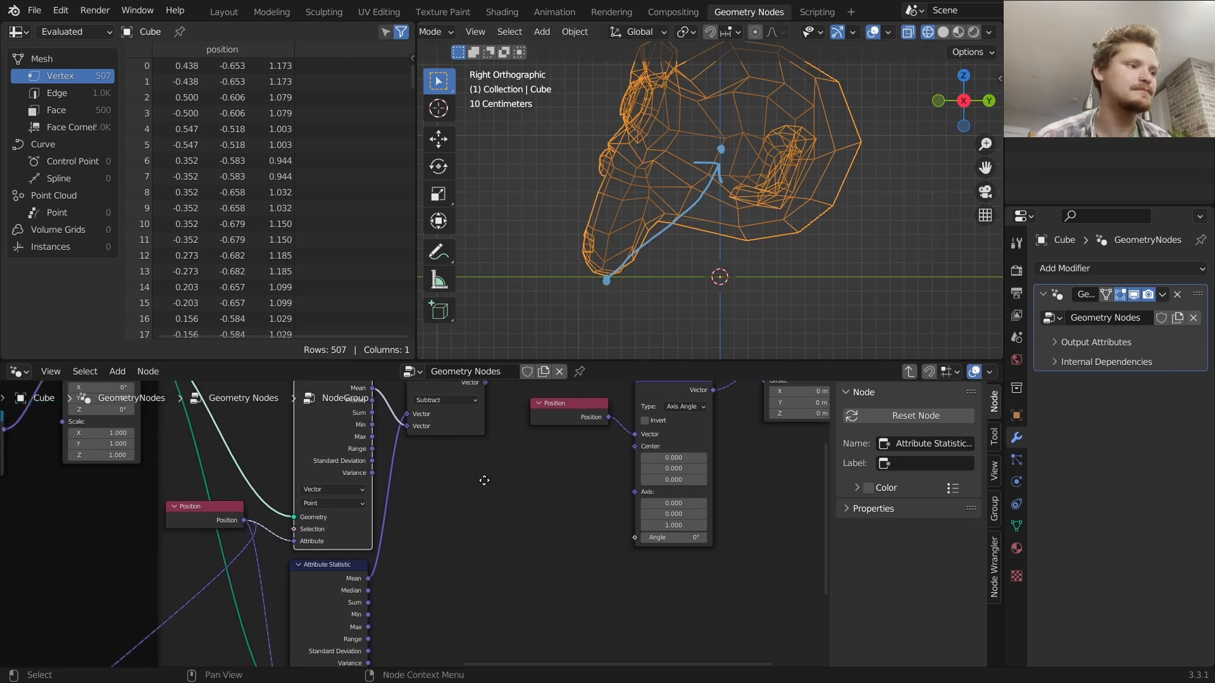
pyautogui.moveTo(382, 560); pyautogui.dragTo(564, 472)
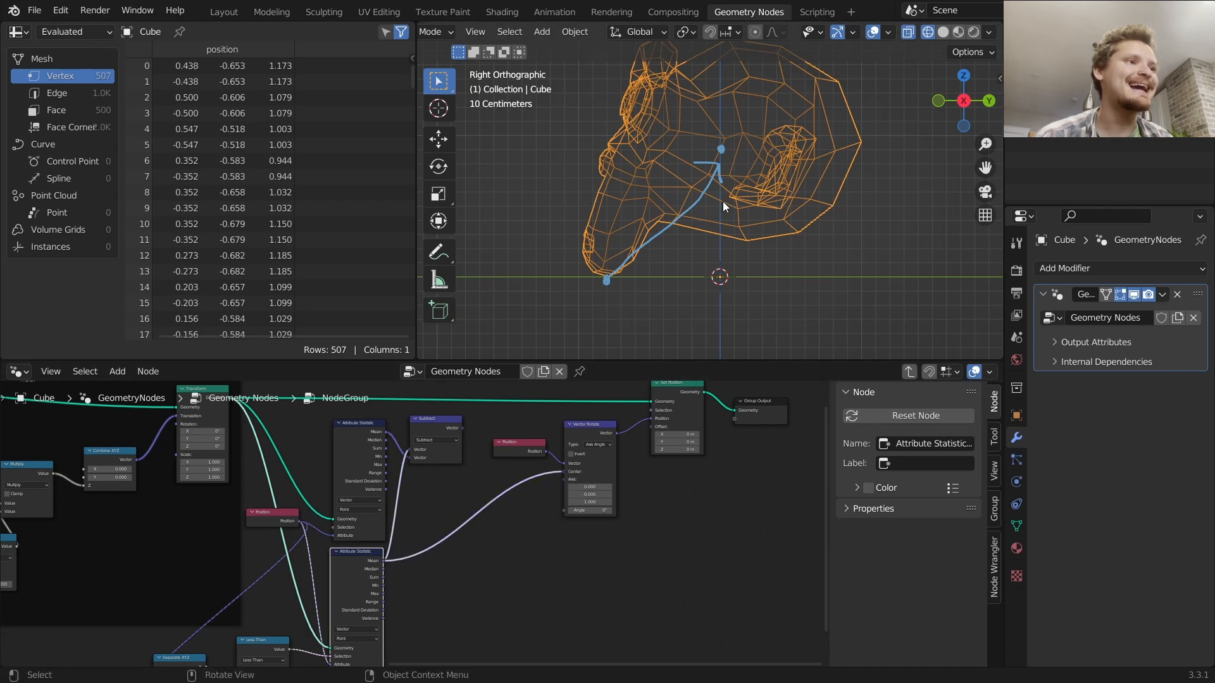
# Orbit the viewport and sketch annotation strokes along the floor from the monkey's contact point
pyautogui.moveTo(708, 196); pyautogui.dragTo(676, 227, button='middle')
pyautogui.moveTo(606, 264)
pyautogui.mouseDown()
pyautogui.moveTo(693, 243)
pyautogui.moveTo(708, 273)
pyautogui.mouseUp()
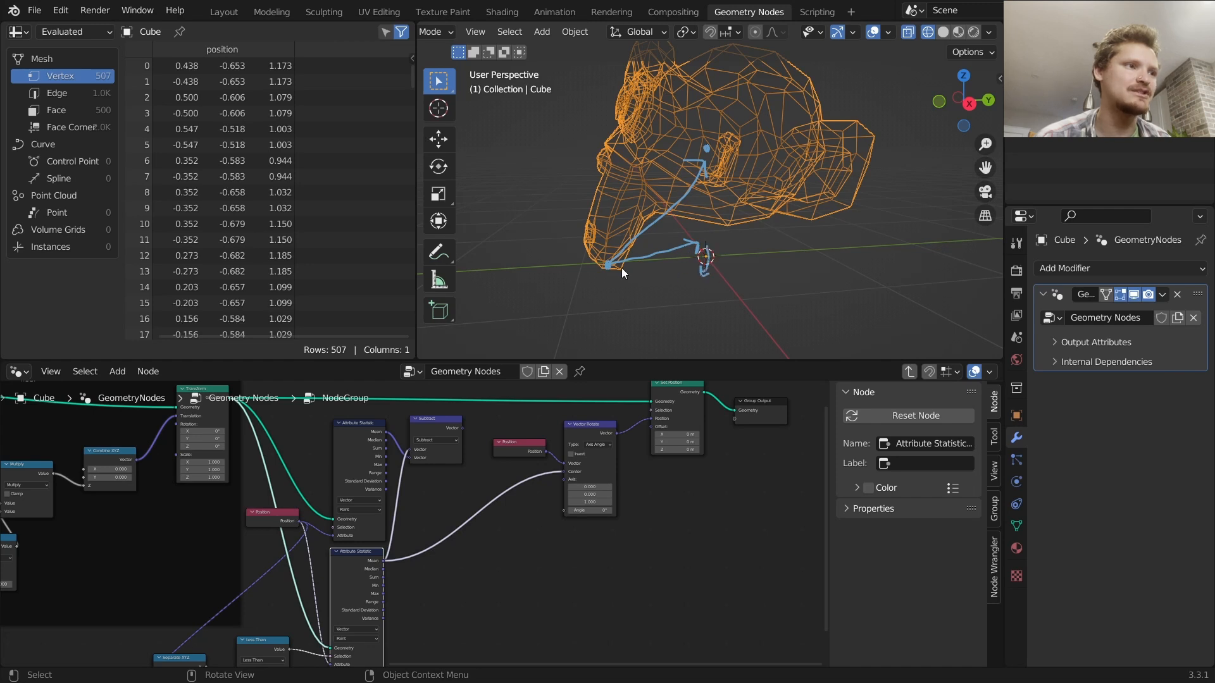
pyautogui.moveTo(608, 266)
pyautogui.mouseDown()
pyautogui.moveTo(671, 310)
pyautogui.moveTo(678, 295)
pyautogui.moveTo(536, 221)
pyautogui.mouseUp()
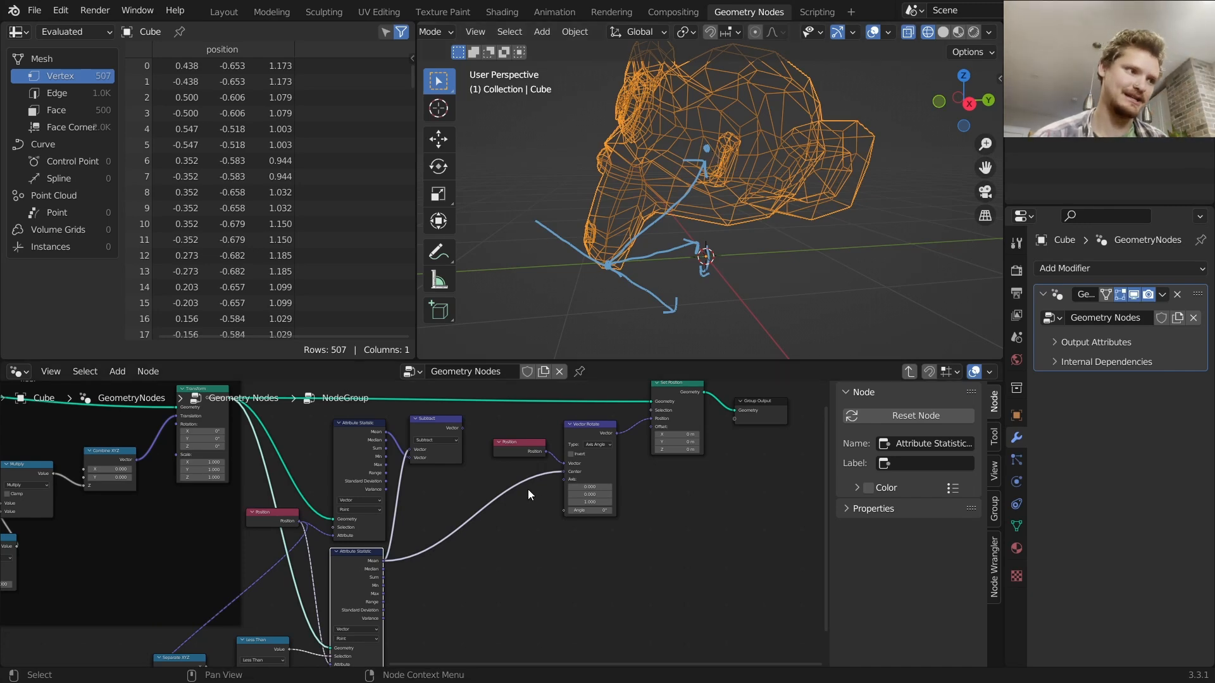
# Duplicate the Vector Rotate node and place the copy below the original
pyautogui.scroll(2, 537, 484)
pyautogui.click(634, 397)
pyautogui.scroll(2, 638, 434)
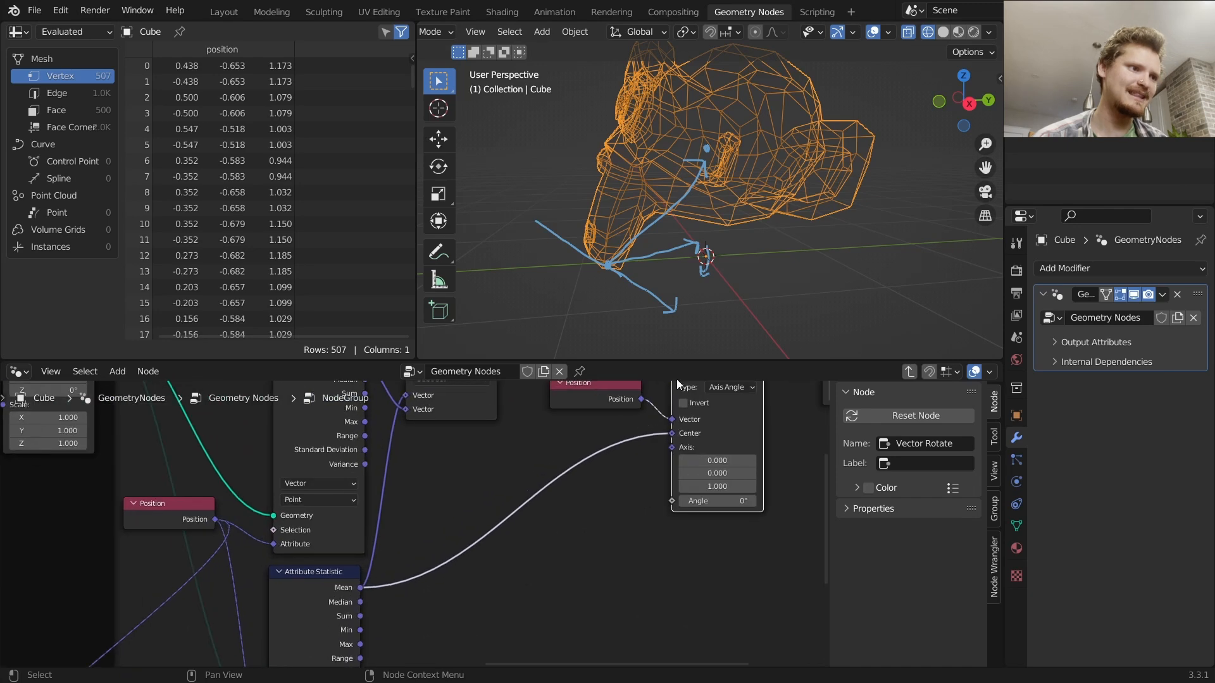
pyautogui.hotkey('shift', 'd')
pyautogui.click(608, 549)
pyautogui.scroll(-1, 587, 529)
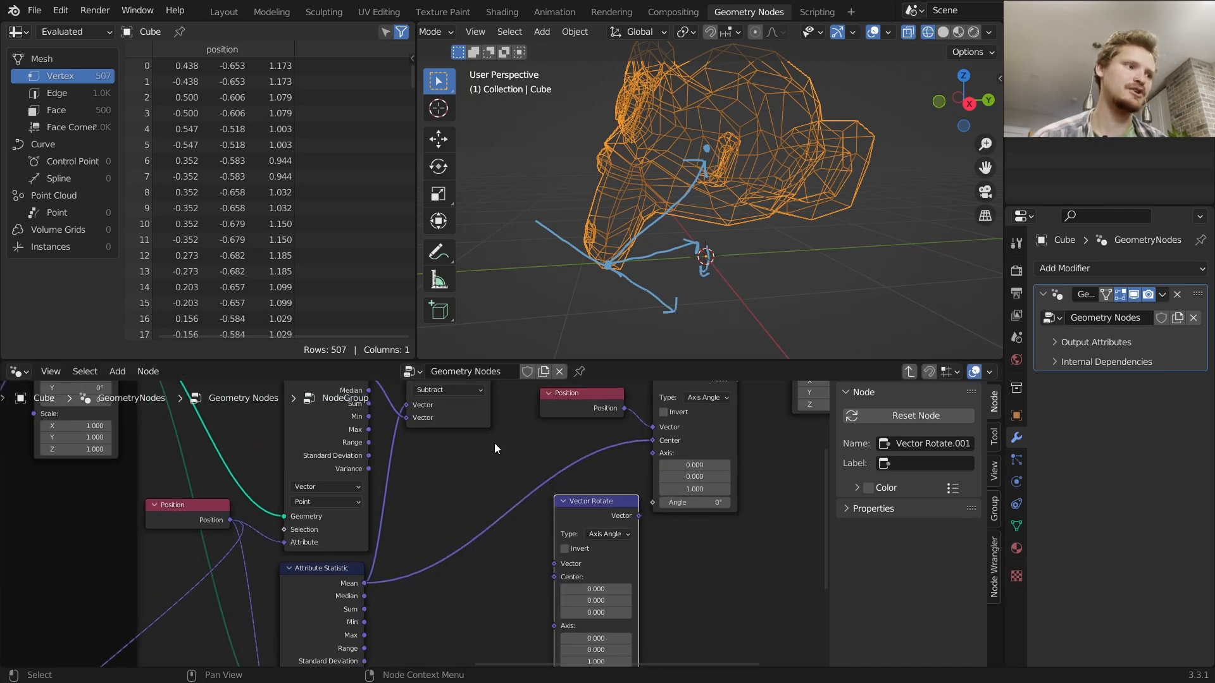
# Duplicate the Subtract node as a Multiply node with vector 1, 1, 0, fed by the Subtract output
pyautogui.moveTo(476, 425); pyautogui.dragTo(496, 486, button='middle')
pyautogui.moveTo(481, 434); pyautogui.dragTo(450, 437)
pyautogui.hotkey('shift', 'd')
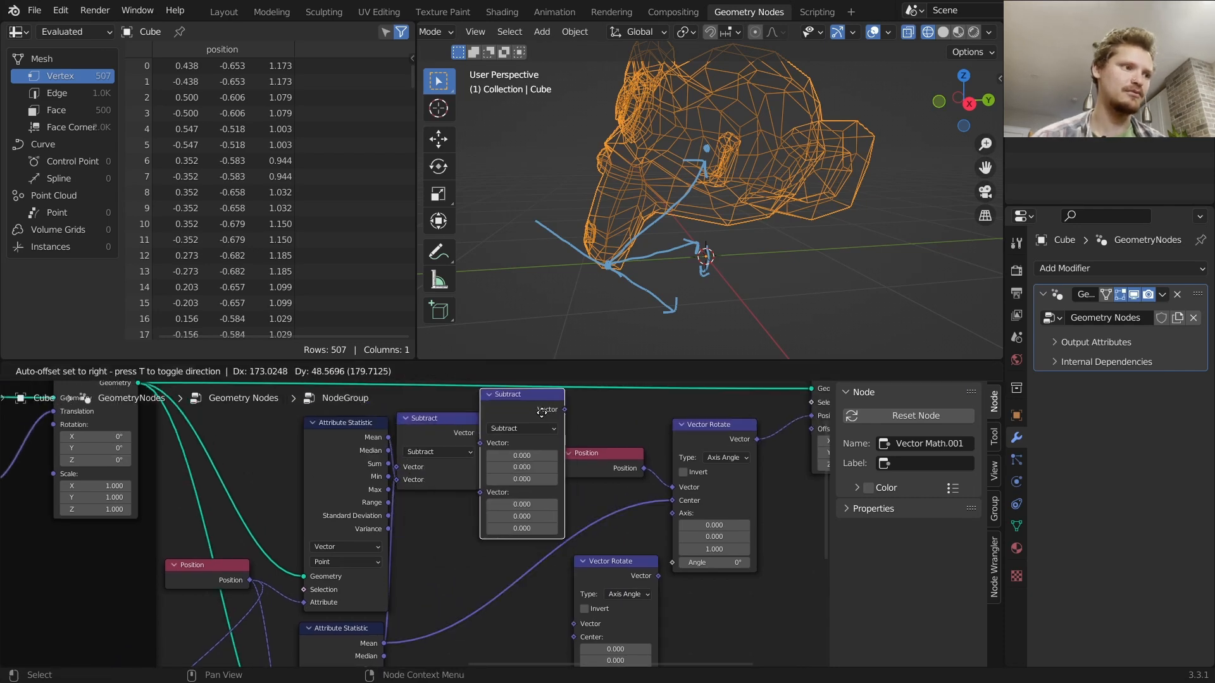
pyautogui.click(542, 414)
pyautogui.scroll(2, 538, 412)
pyautogui.click(537, 408)
pyautogui.click(530, 355)
pyautogui.moveTo(557, 456); pyautogui.dragTo(556, 472)
pyautogui.write('1')
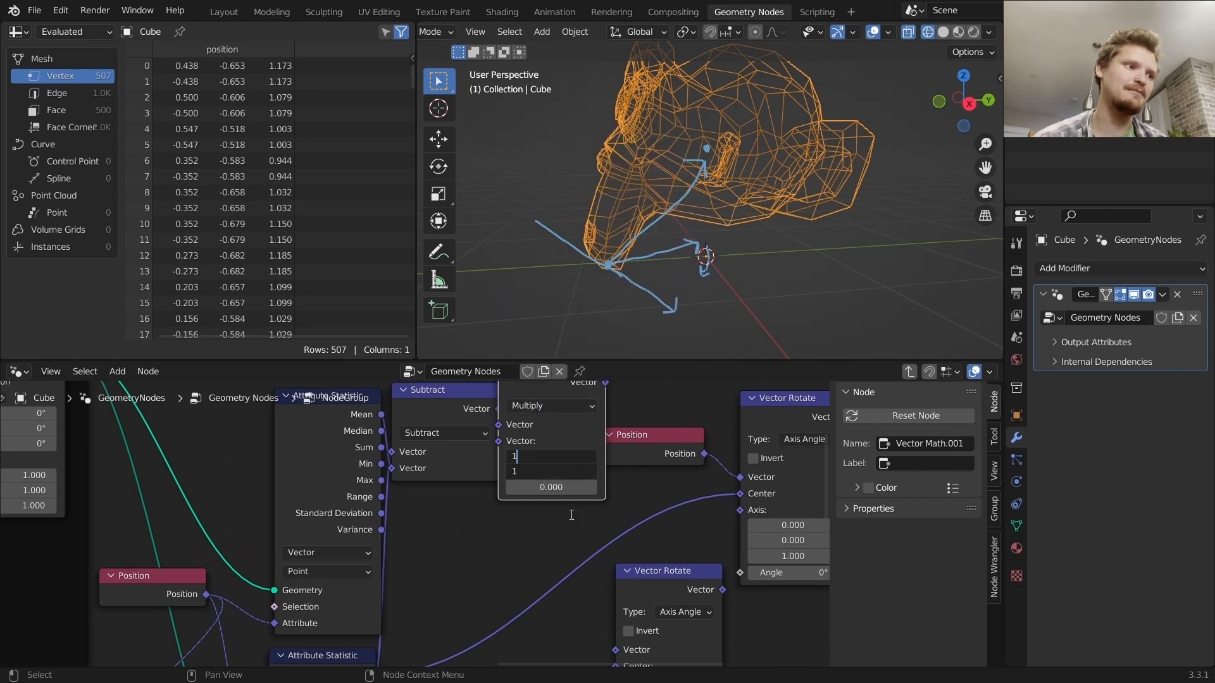
pyautogui.press('Return')
pyautogui.moveTo(629, 439); pyautogui.dragTo(649, 433)
pyautogui.moveTo(577, 425); pyautogui.dragTo(567, 457, button='middle')
pyautogui.moveTo(540, 417); pyautogui.dragTo(560, 425)
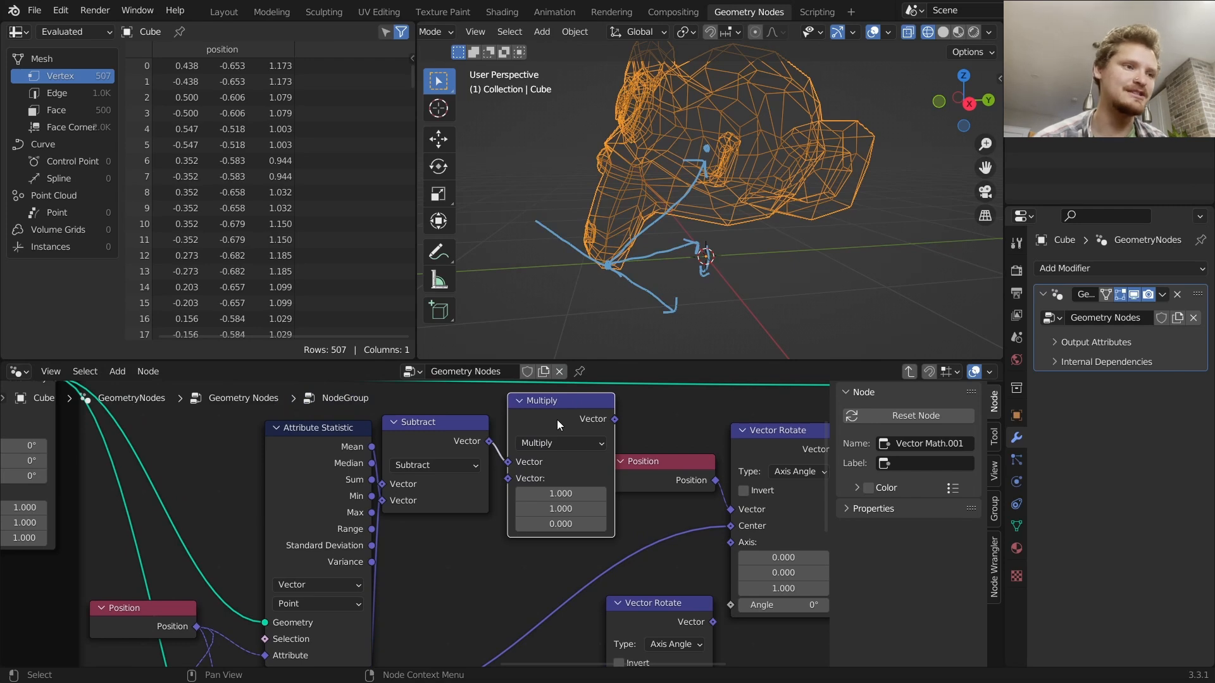
# Connect the lower Attribute Statistic's Mean to the Vector Rotate copy's Center and set its angle to 90°
pyautogui.scroll(-3, 557, 419)
pyautogui.moveTo(552, 416); pyautogui.dragTo(548, 606)
pyautogui.moveTo(552, 587); pyautogui.dragTo(561, 515, button='middle')
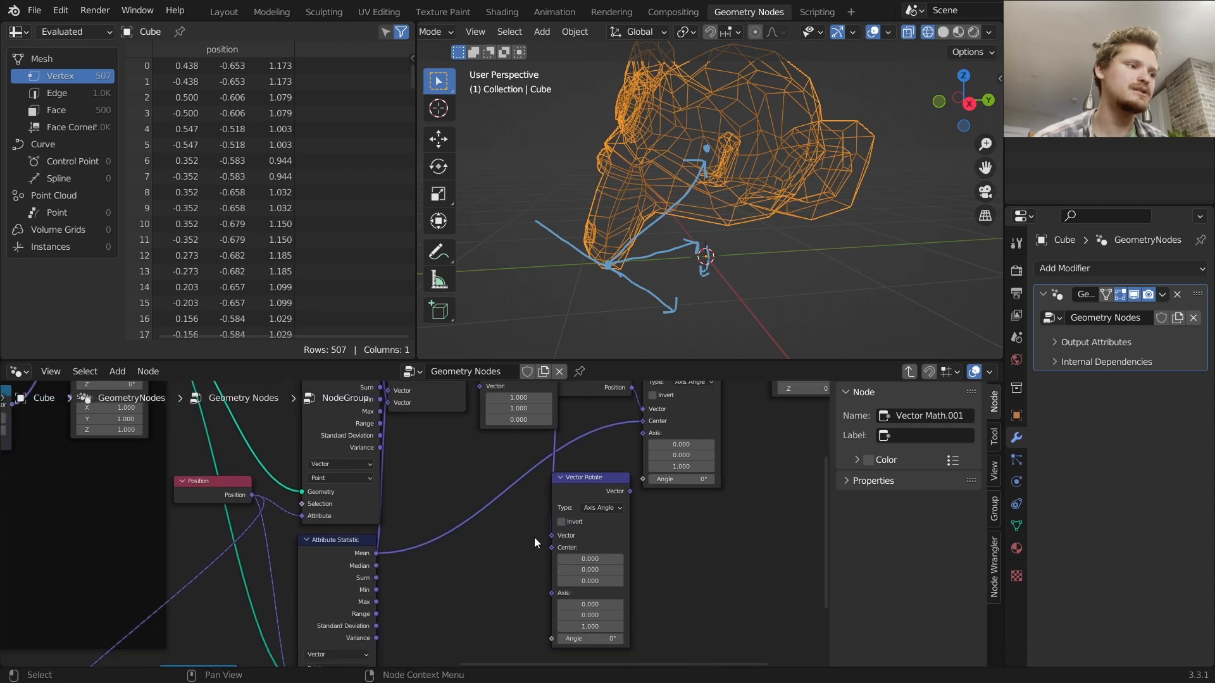
pyautogui.moveTo(377, 553); pyautogui.dragTo(554, 548)
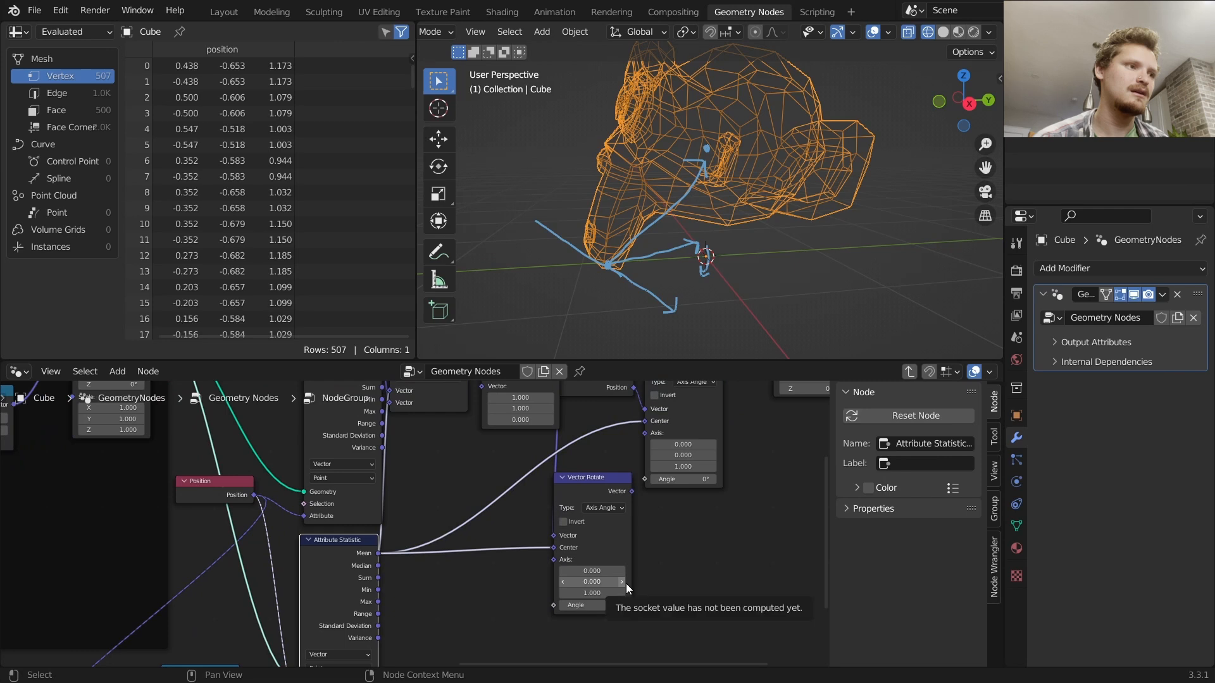
pyautogui.click(602, 605)
pyautogui.write('90')
pyautogui.press('Return')
# Connect the Vector Rotate copy's output to the first Vector Rotate's Axis input
pyautogui.moveTo(606, 491); pyautogui.dragTo(645, 437)
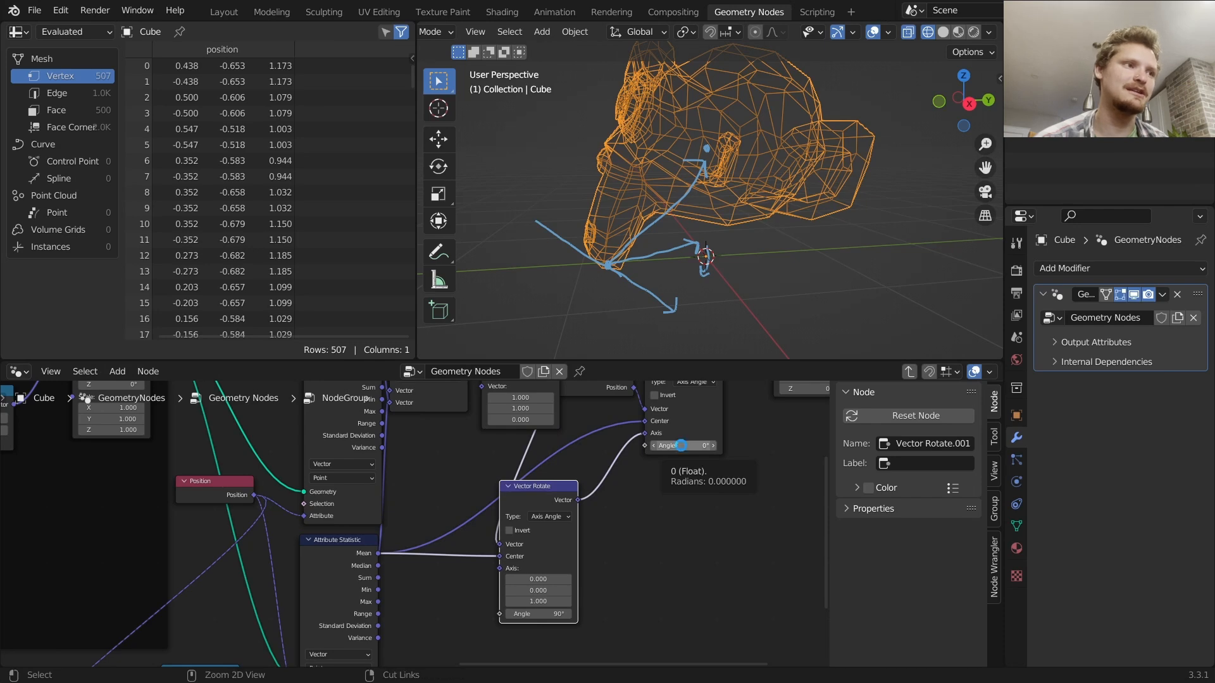
pyautogui.hotkey('ctrl', 's')
pyautogui.moveTo(681, 446); pyautogui.dragTo(791, 445)
pyautogui.hotkey('ctrl', 'z')
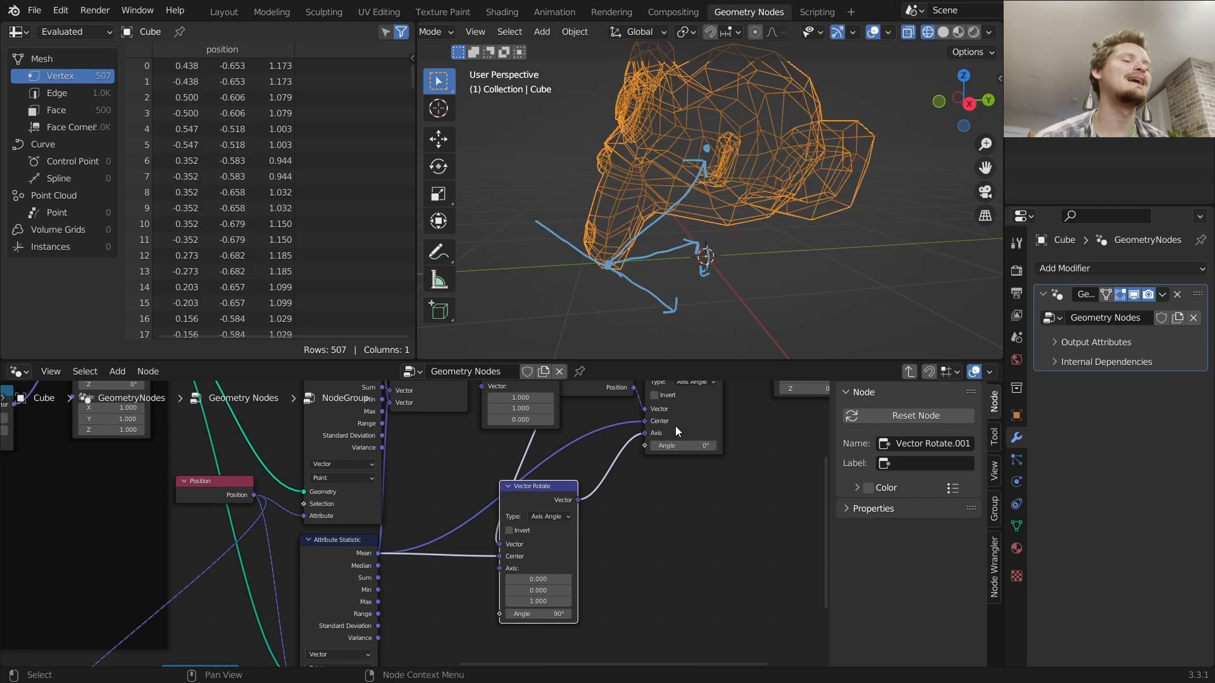
pyautogui.moveTo(697, 408)
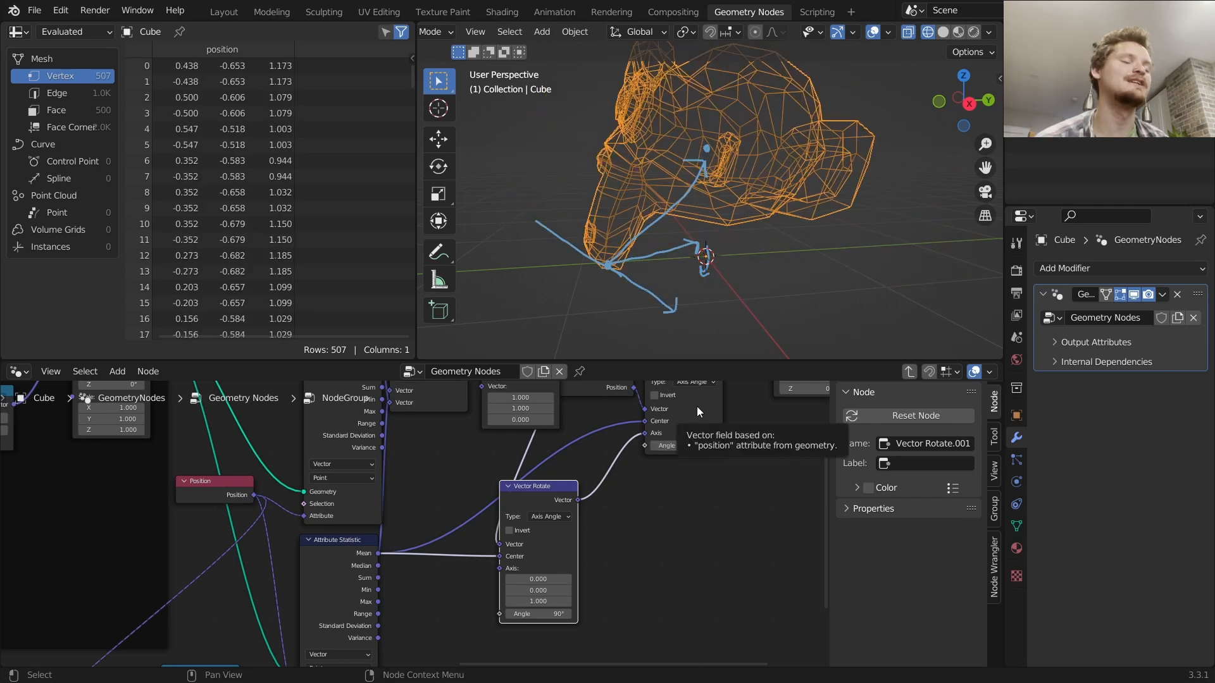
# Duplicate the Attribute Statistic node and place the copy below the original
pyautogui.press('Tab')
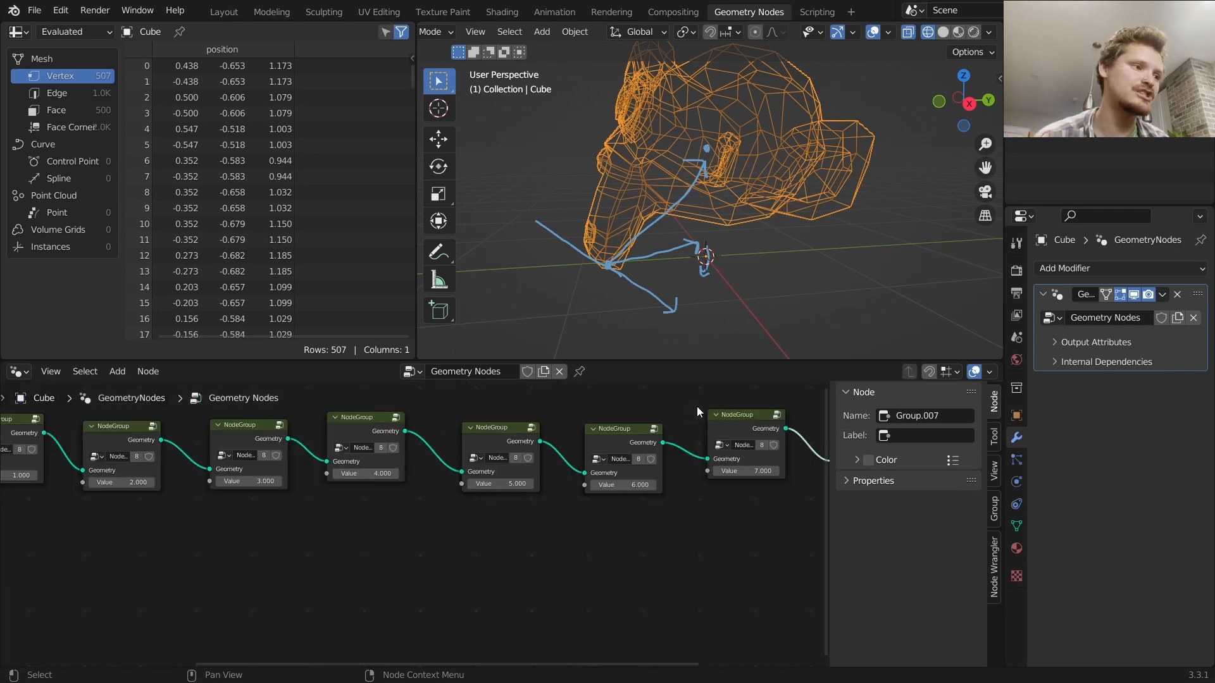
pyautogui.press('Tab')
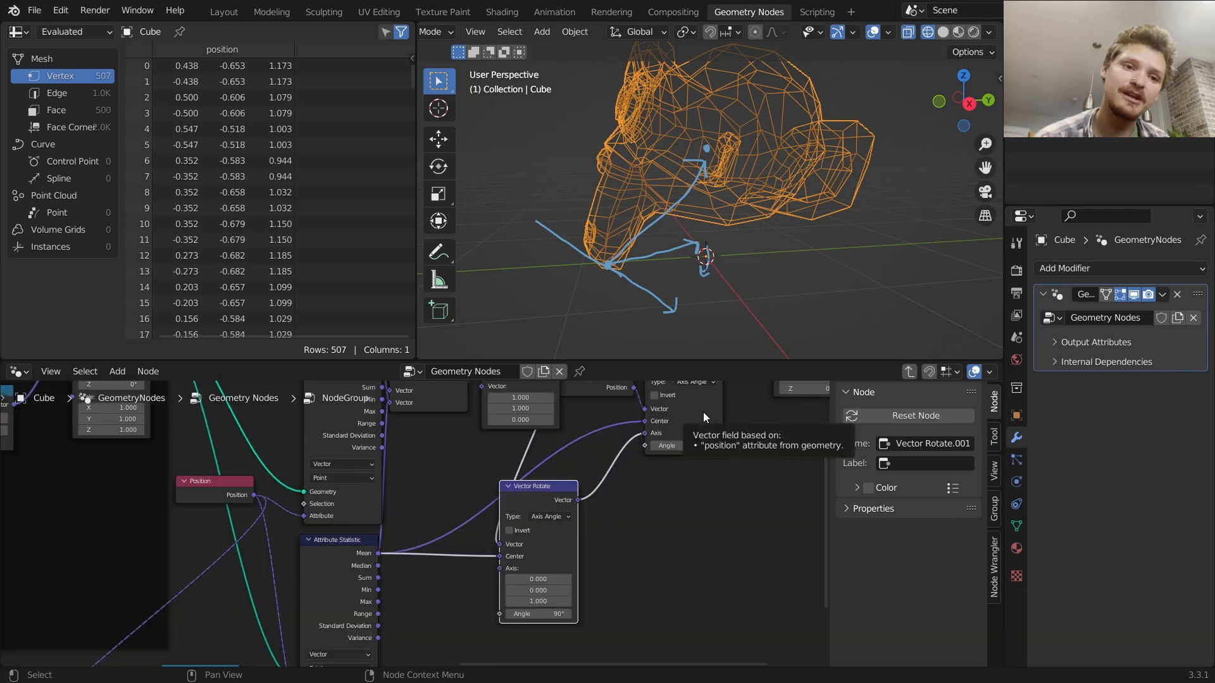
pyautogui.scroll(-6, 416, 533)
pyautogui.moveTo(408, 555); pyautogui.dragTo(475, 483, button='middle')
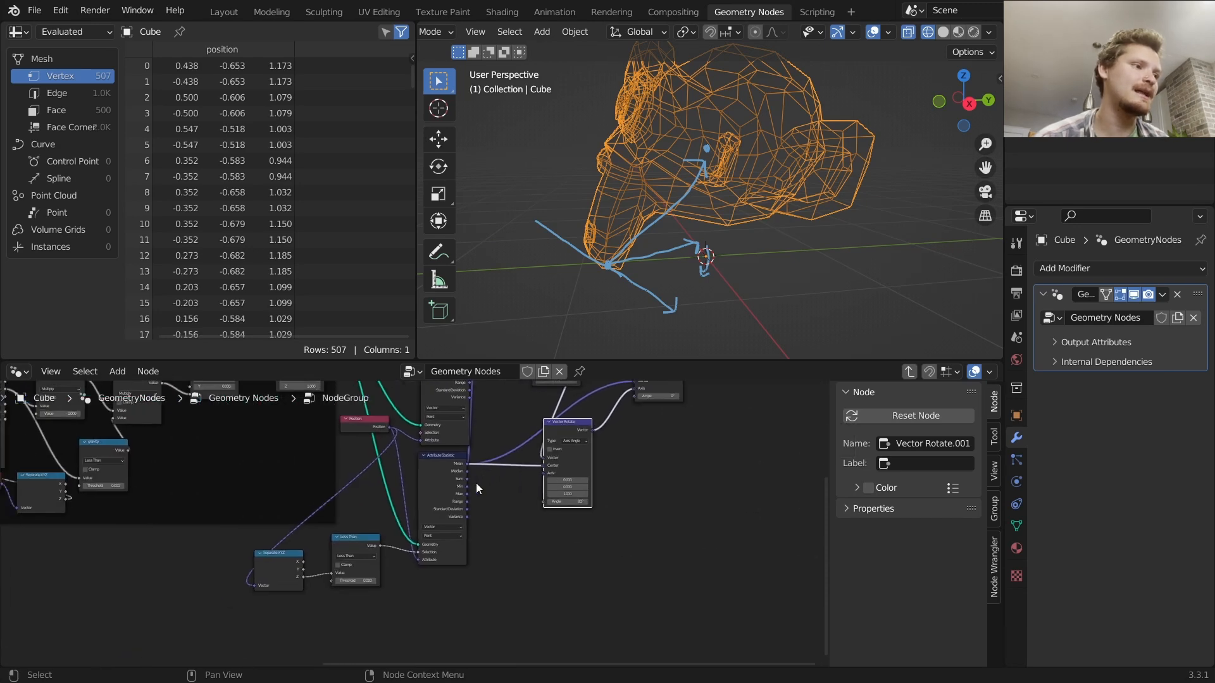
pyautogui.click(445, 466)
pyautogui.scroll(-3, 315, 485)
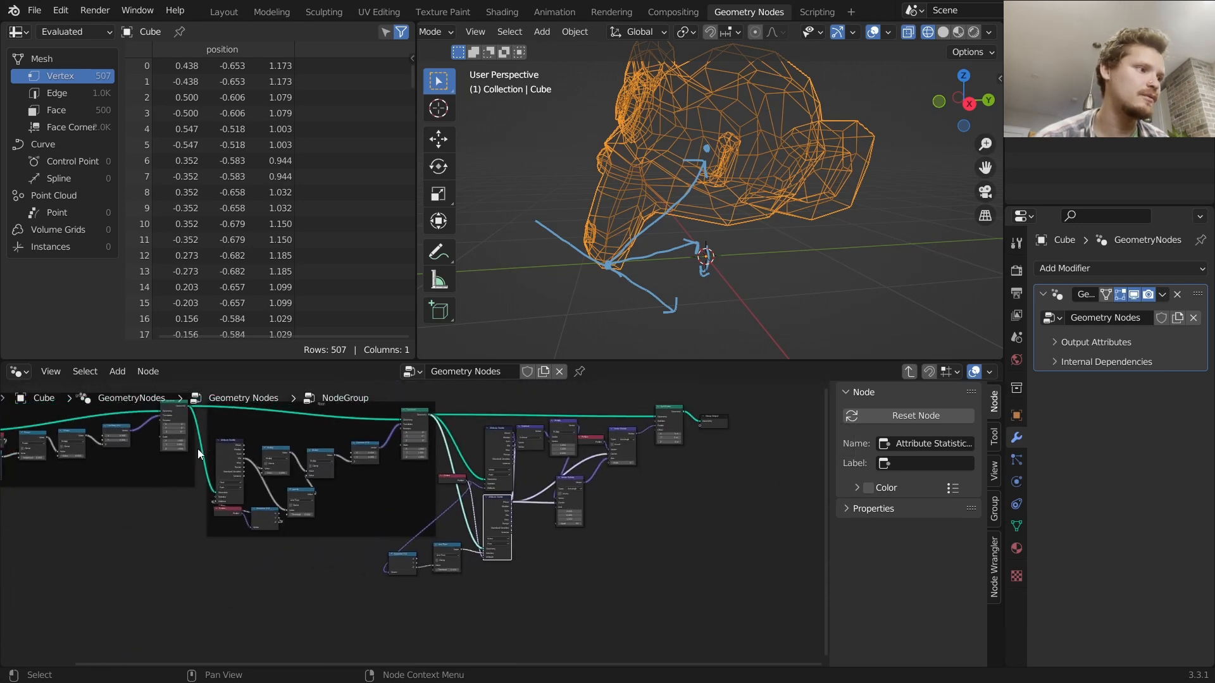
pyautogui.click(504, 577)
pyautogui.click(240, 486)
pyautogui.hotkey('shift', 'd')
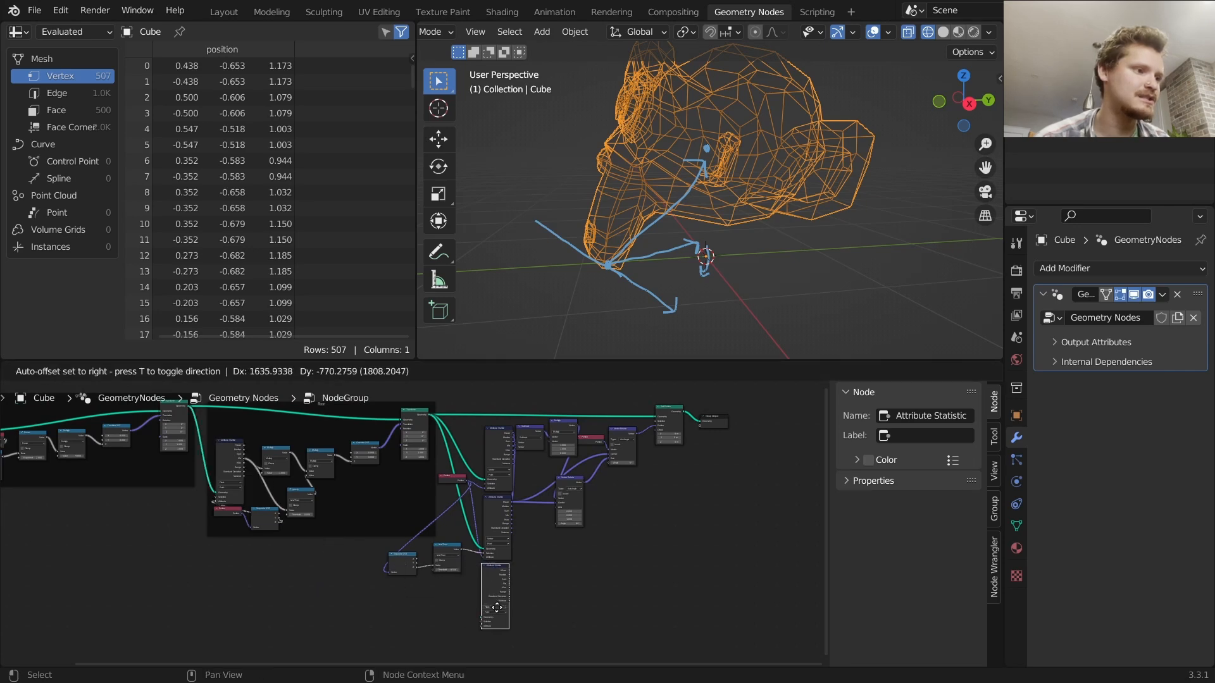
pyautogui.click(505, 608)
# Wire the Separate XYZ node's Z output into the duplicated Attribute Statistic node's Attribute input
pyautogui.scroll(3, 437, 565)
pyautogui.scroll(3, 443, 579)
pyautogui.moveTo(392, 516); pyautogui.dragTo(537, 647)
pyautogui.scroll(-2, 534, 560)
pyautogui.scroll(-2, 456, 466)
pyautogui.scroll(5, 493, 567)
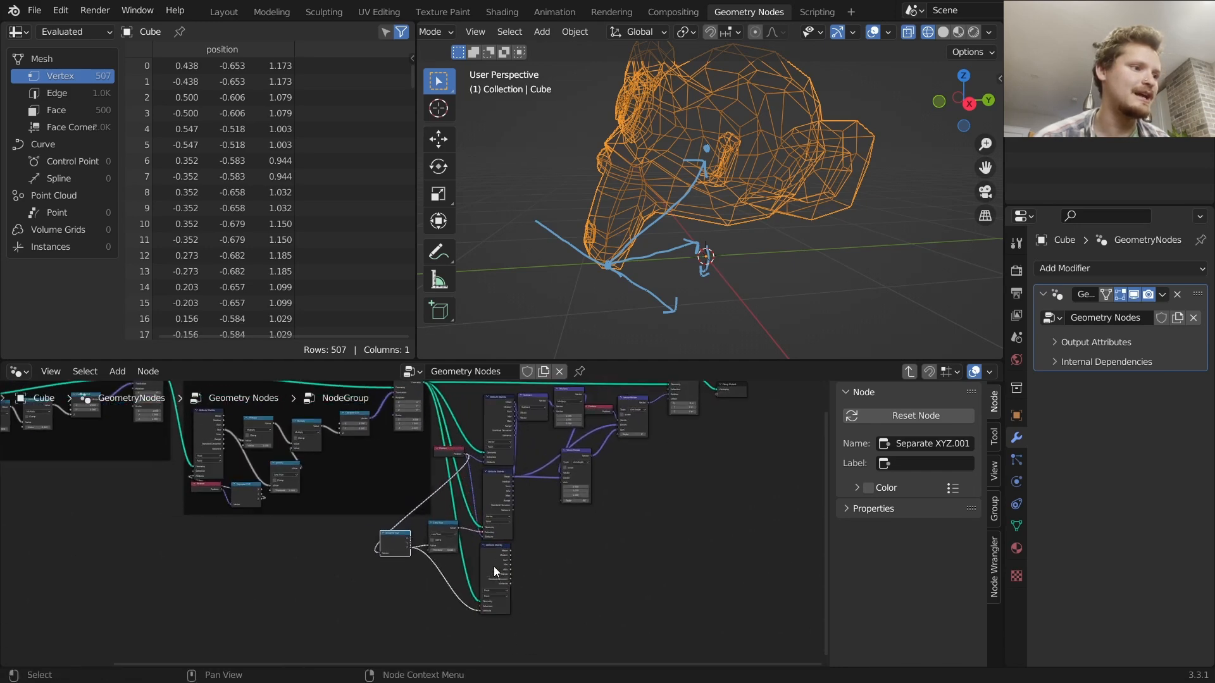
pyautogui.moveTo(612, 592); pyautogui.dragTo(396, 526, button='middle')
# Duplicate the Less Than node, feed it the new Attribute Statistic's Min, and set its threshold to 0.001
pyautogui.scroll(3, 400, 525)
pyautogui.click(230, 456)
pyautogui.hotkey('shift', 'd')
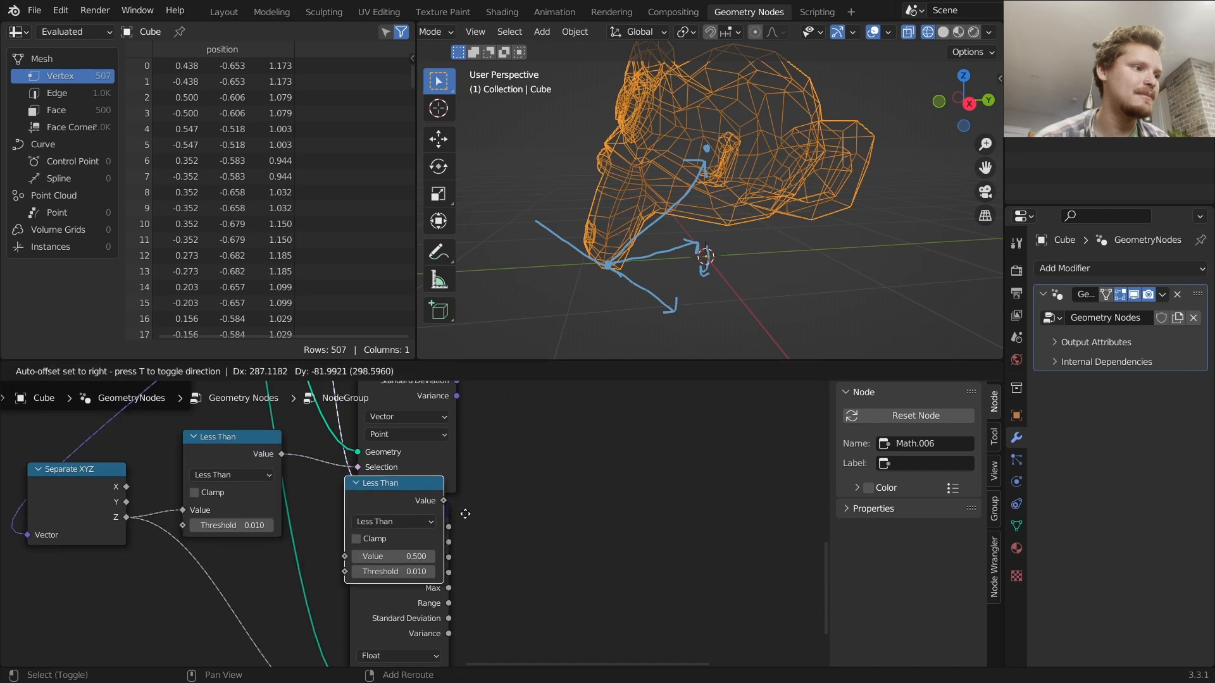
pyautogui.click(575, 532)
pyautogui.moveTo(448, 572); pyautogui.dragTo(476, 579)
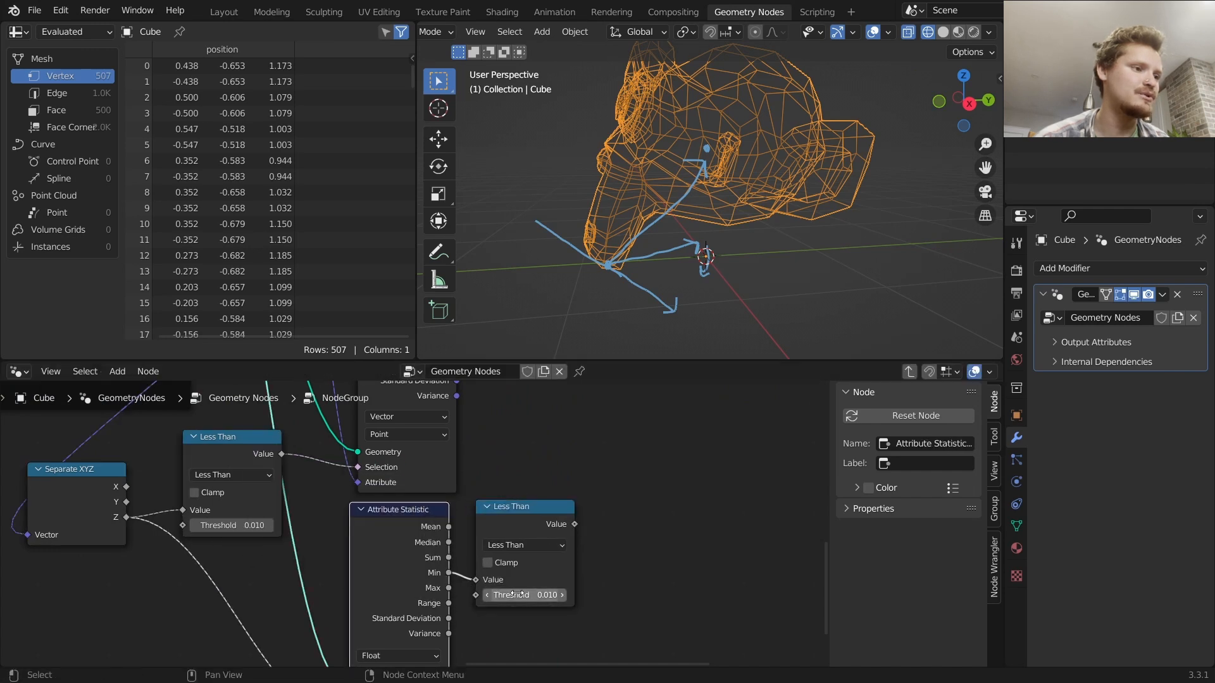
pyautogui.click(509, 589)
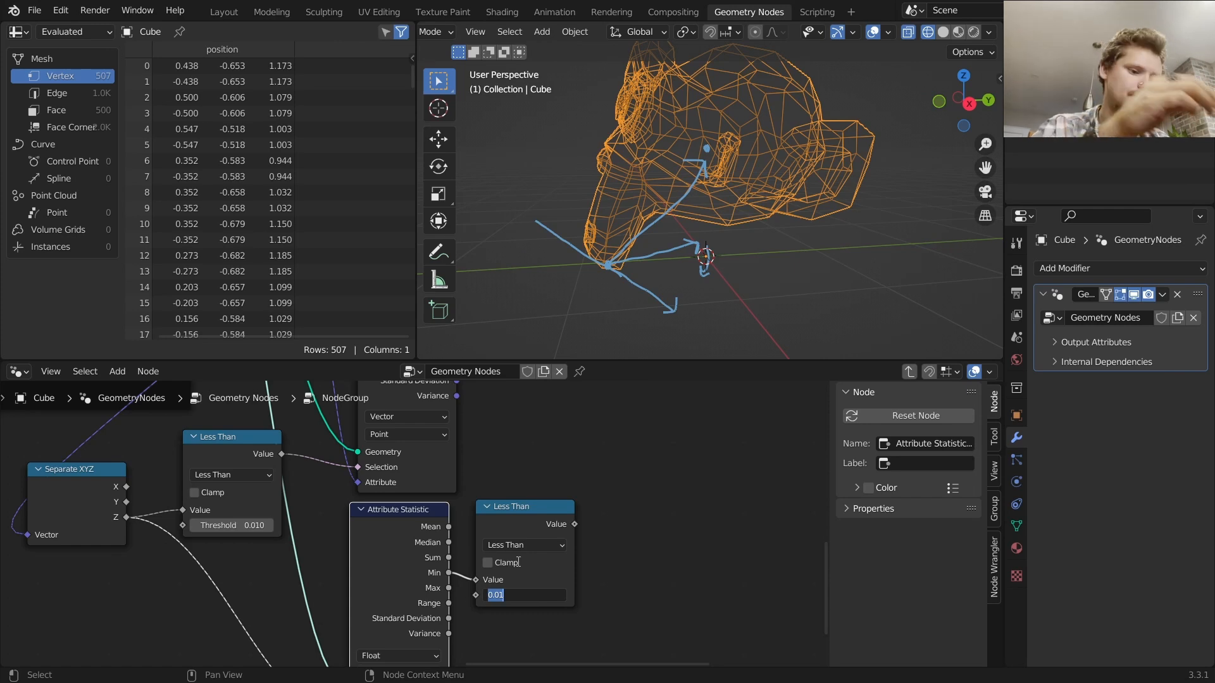
pyautogui.write('0.001')
pyautogui.press('Return')
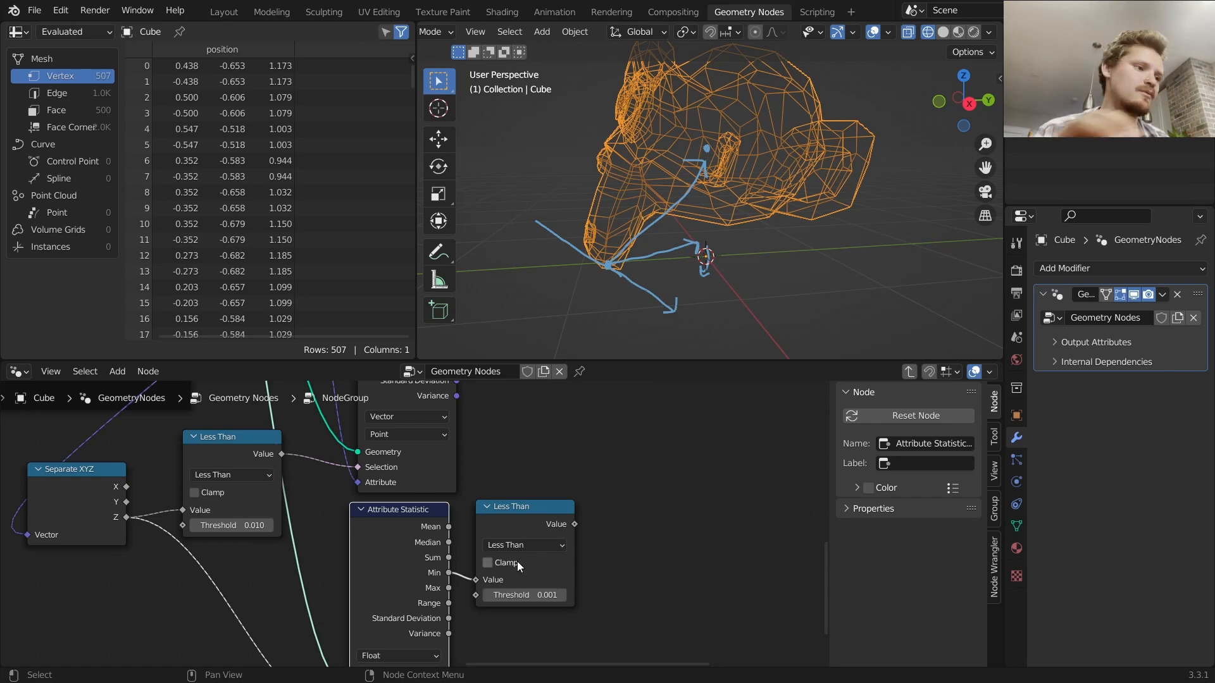
# Duplicate a Math node as a Multiply node fed by the new Less Than node's output
pyautogui.scroll(-2, 567, 515)
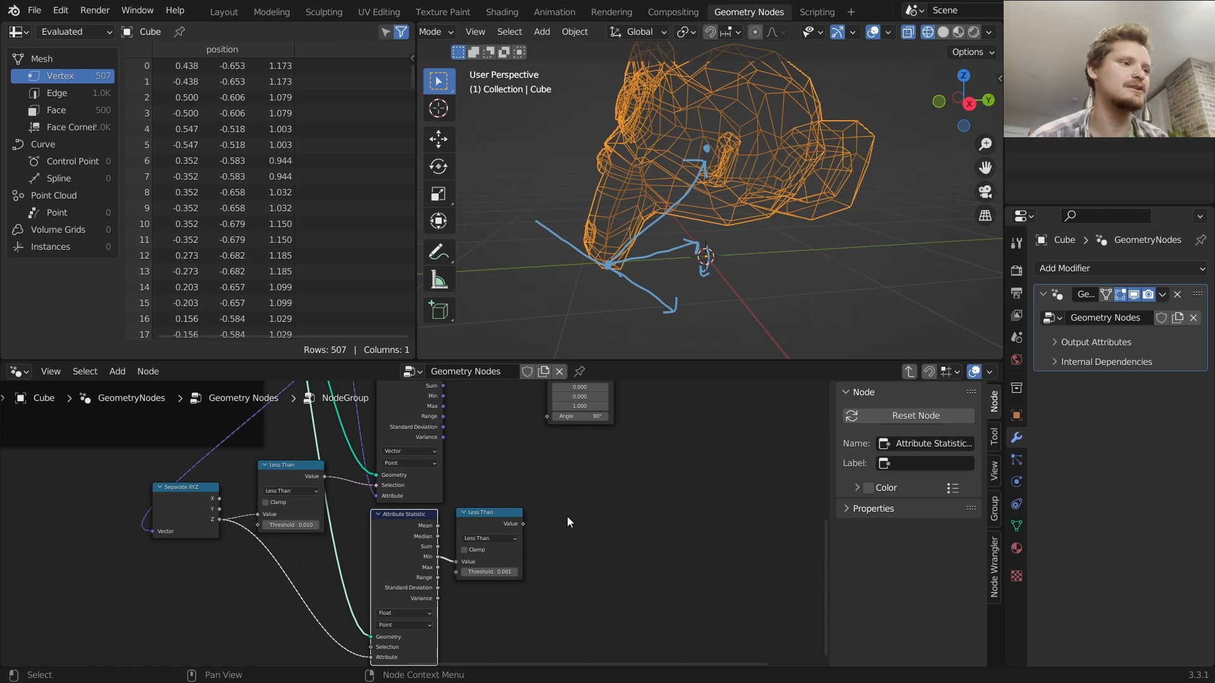
pyautogui.moveTo(487, 528); pyautogui.dragTo(490, 521)
pyautogui.moveTo(507, 515)
pyautogui.mouseDown(button='middle')
pyautogui.moveTo(430, 545)
pyautogui.moveTo(418, 577)
pyautogui.moveTo(489, 508)
pyautogui.moveTo(486, 520)
pyautogui.mouseUp(button='middle')
pyautogui.scroll(-4, 418, 577)
pyautogui.hotkey('shift', 'd')
pyautogui.click(506, 556)
pyautogui.click(491, 562)
pyautogui.press('m')
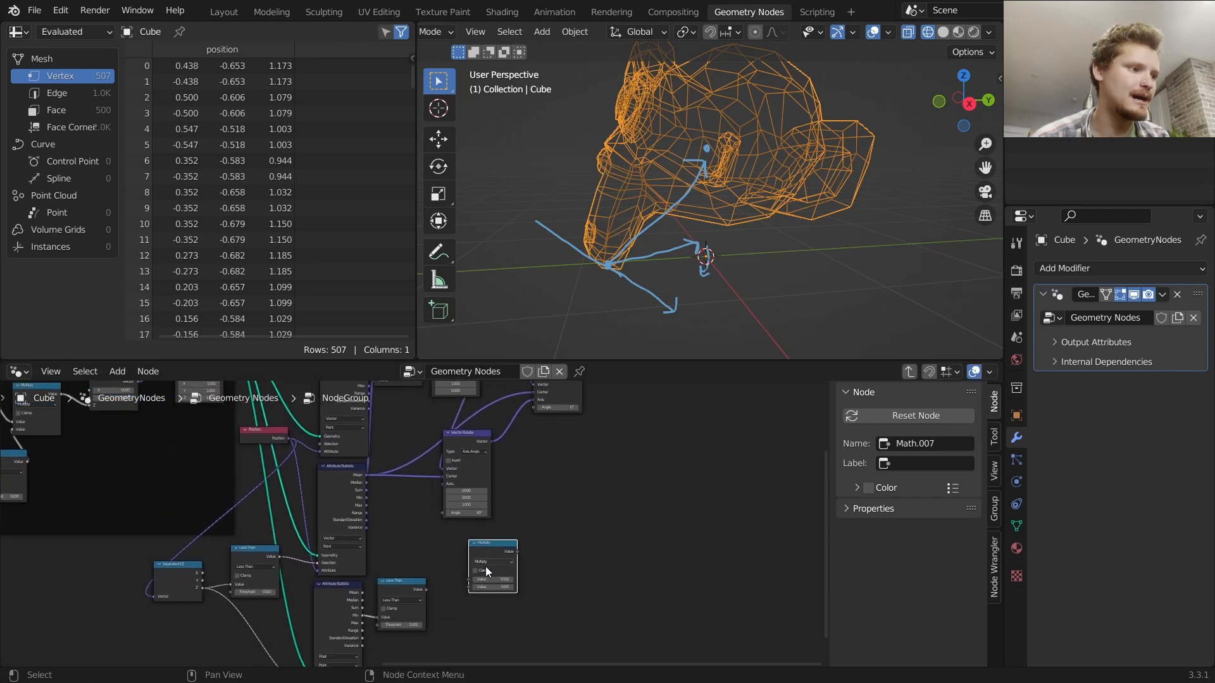
pyautogui.keyDown('alt'); pyautogui.moveTo(417, 591); pyautogui.dragTo(485, 561, button='right'); pyautogui.keyUp('alt')
pyautogui.moveTo(489, 552); pyautogui.dragTo(506, 511)
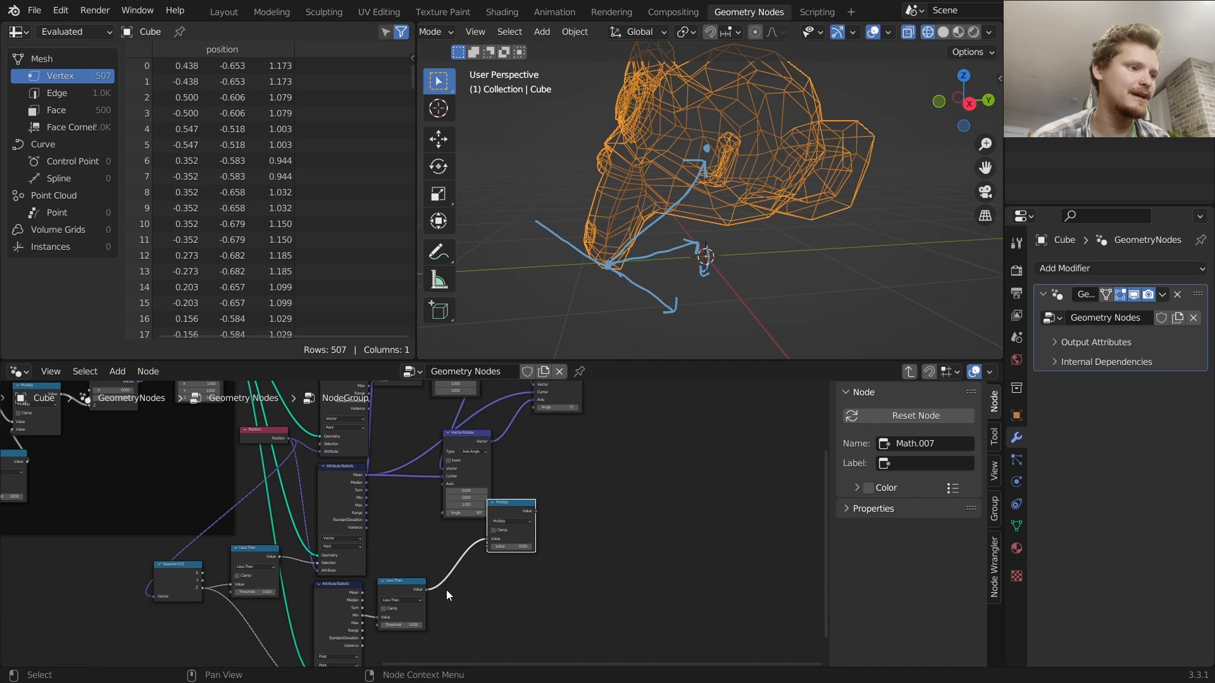
# Connect the Multiply output to the first Vector Rotate's Angle and set the multiplier value to 0.07
pyautogui.scroll(2, 419, 524)
pyautogui.moveTo(624, 505); pyautogui.dragTo(584, 600, button='middle')
pyautogui.moveTo(567, 598); pyautogui.dragTo(563, 434)
pyautogui.moveTo(582, 547); pyautogui.dragTo(577, 456, button='middle')
pyautogui.doubleClick(532, 563)
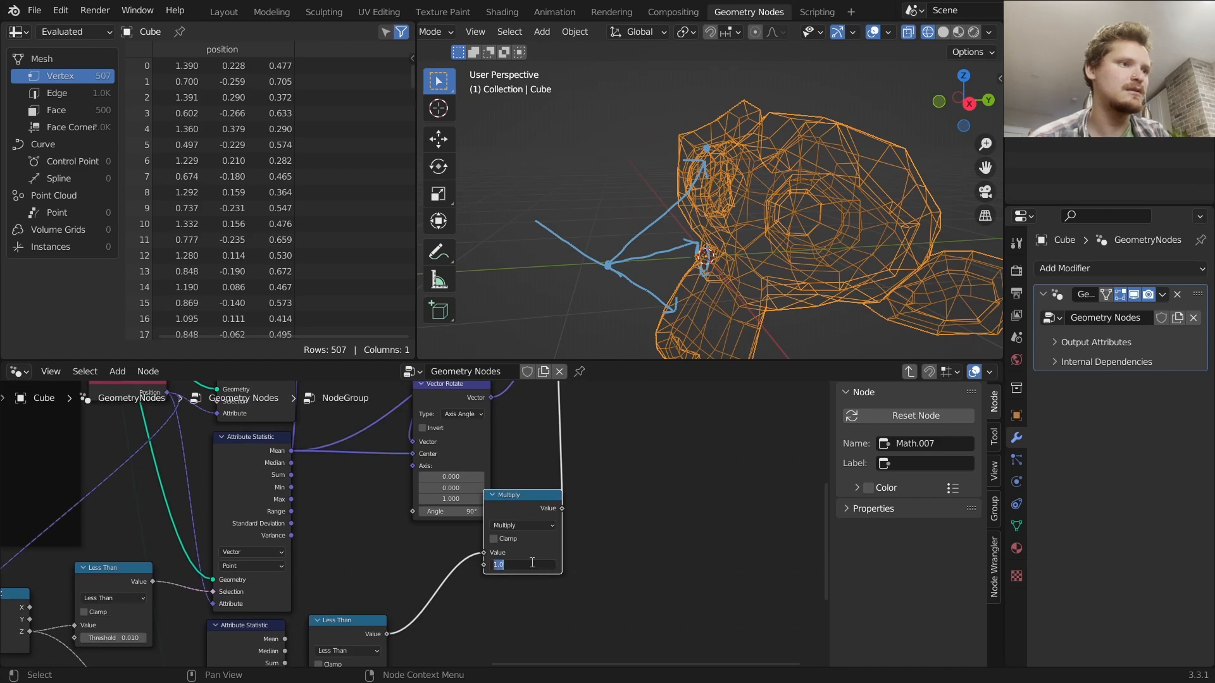
pyautogui.write('0')
pyautogui.press('Return')
pyautogui.moveTo(531, 563)
pyautogui.mouseDown()
pyautogui.moveTo(588, 563)
pyautogui.moveTo(537, 564)
pyautogui.mouseUp()
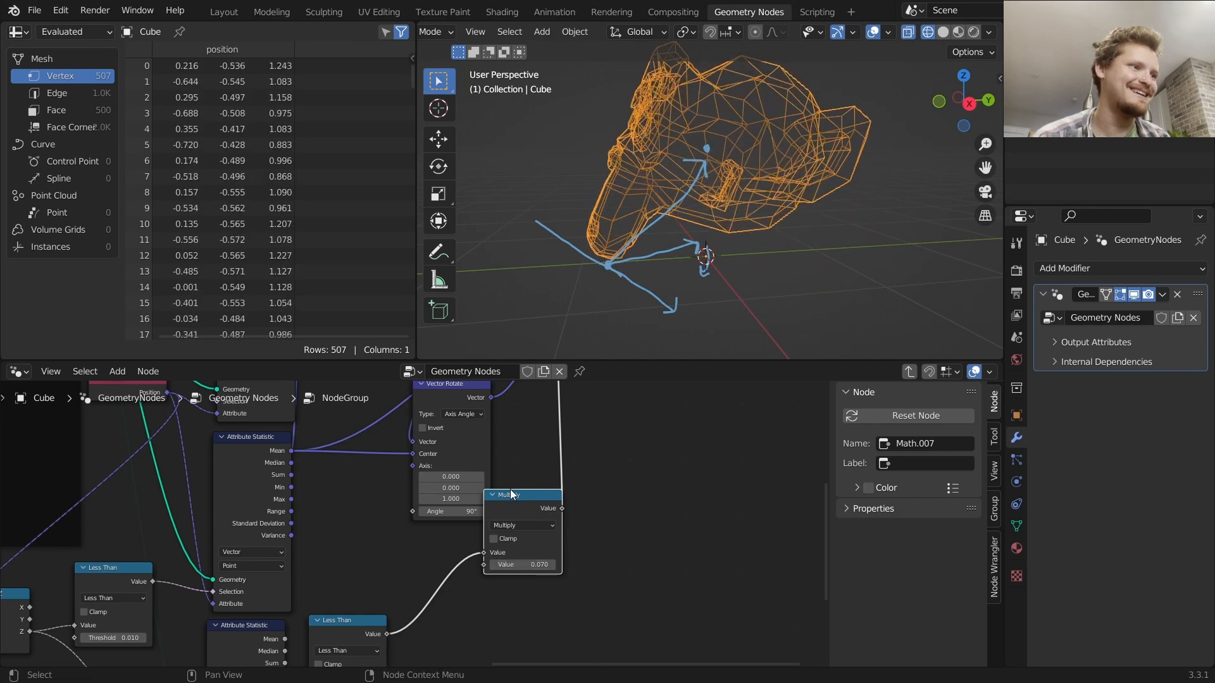
# Rearrange the Vector Rotate and Multiply nodes around the Set Position node
pyautogui.moveTo(567, 467); pyautogui.dragTo(551, 604, button='middle')
pyautogui.moveTo(609, 488); pyautogui.dragTo(566, 565, button='middle')
pyautogui.scroll(-2, 567, 564)
pyautogui.click(204, 438)
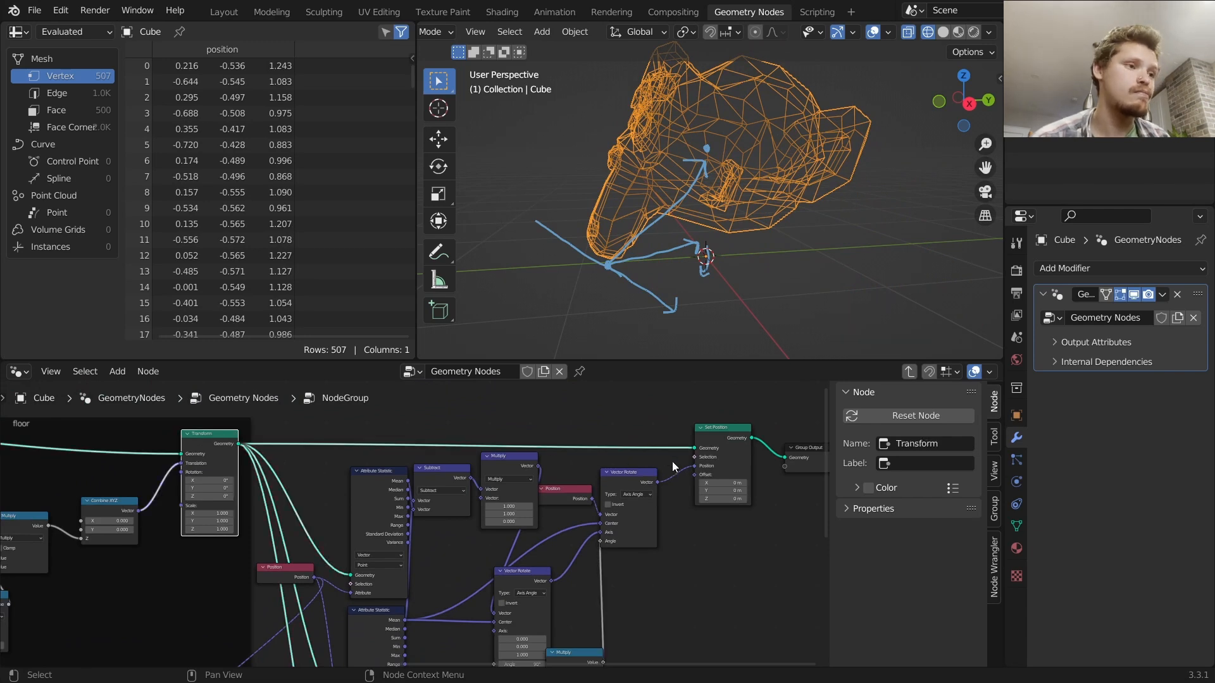
pyautogui.click(712, 437)
pyautogui.moveTo(647, 546); pyautogui.dragTo(639, 500, button='middle')
pyautogui.click(634, 438)
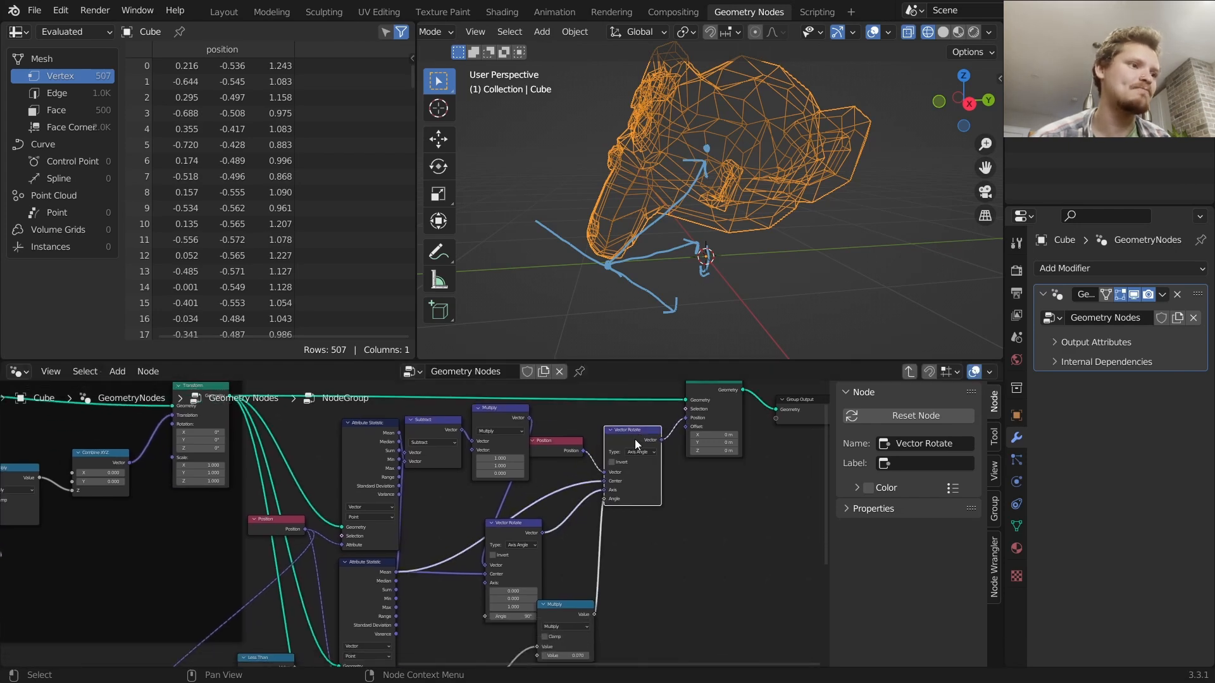
pyautogui.scroll(2, 635, 444)
pyautogui.moveTo(615, 417); pyautogui.dragTo(640, 402)
pyautogui.moveTo(556, 525); pyautogui.dragTo(658, 320, button='middle')
pyautogui.moveTo(468, 461); pyautogui.dragTo(474, 466)
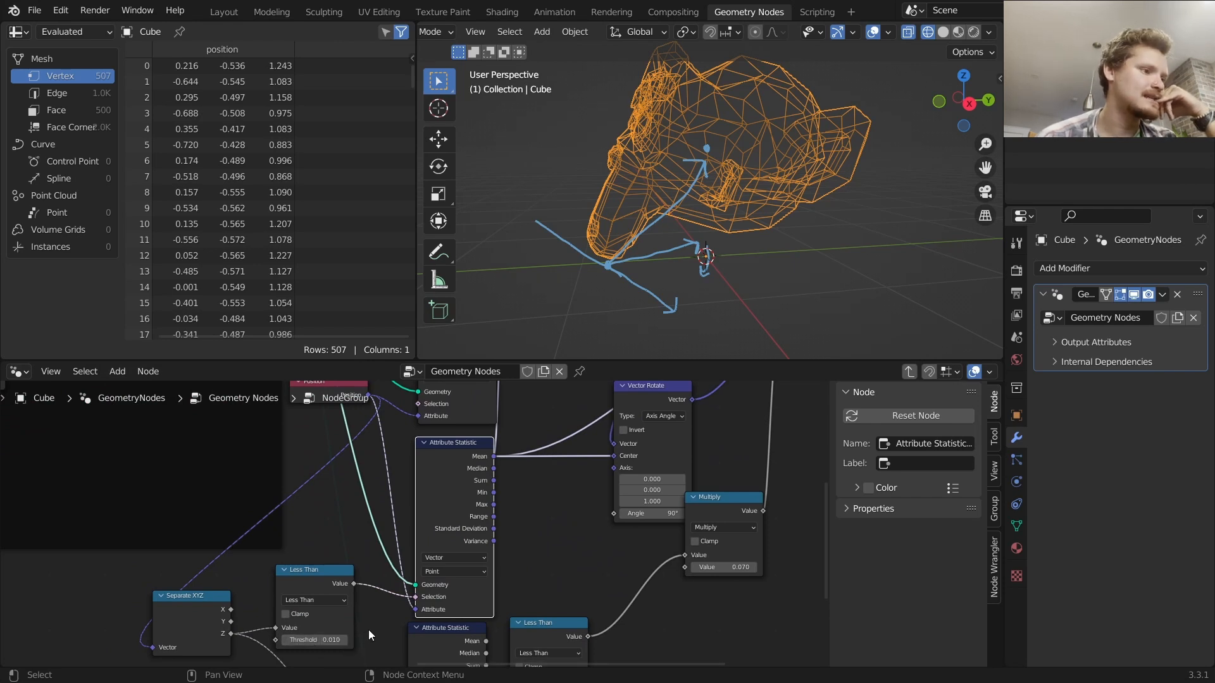
# Adjust the Attribute Statistic links feeding the Subtract node
pyautogui.moveTo(582, 500); pyautogui.dragTo(426, 609, button='middle')
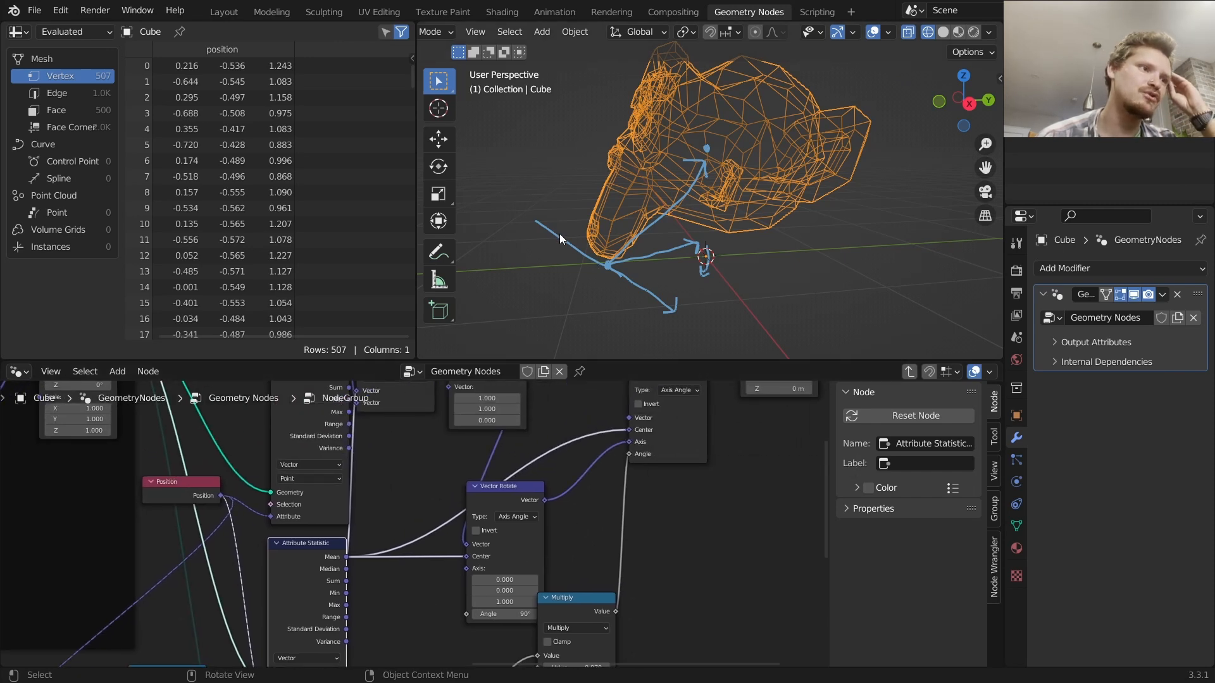
pyautogui.moveTo(396, 458); pyautogui.dragTo(468, 511, button='middle')
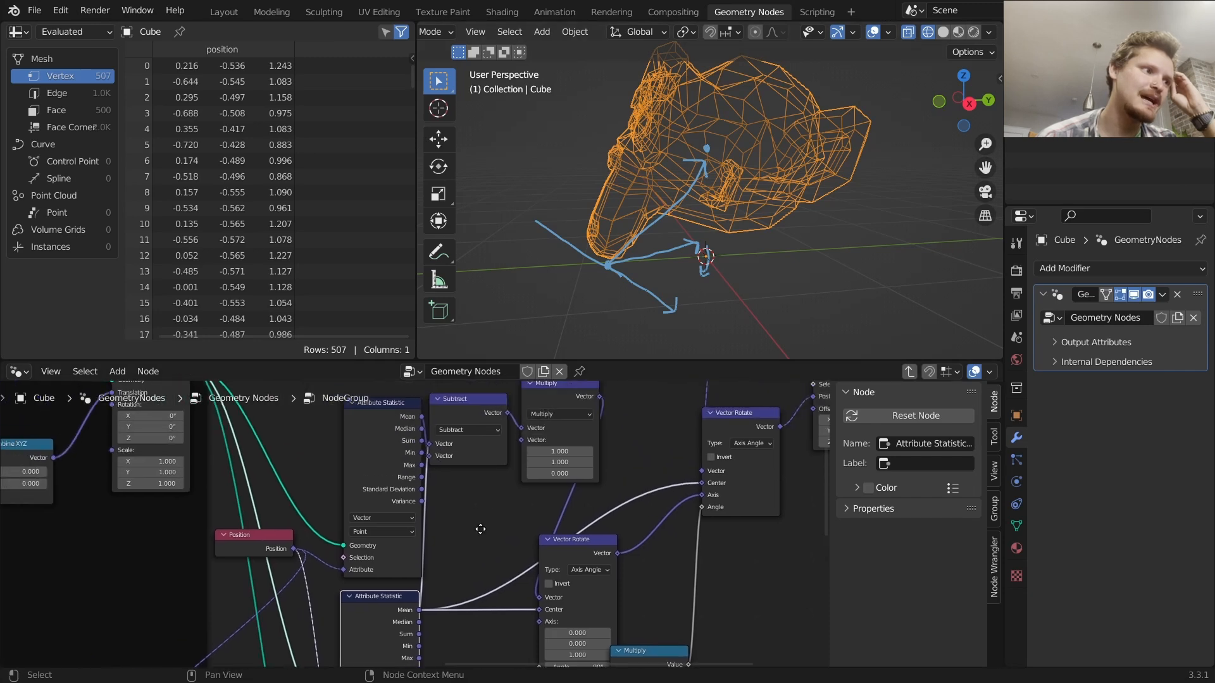
pyautogui.moveTo(384, 433); pyautogui.dragTo(355, 437)
pyautogui.moveTo(447, 556)
pyautogui.mouseDown(button='middle')
pyautogui.moveTo(437, 481)
pyautogui.moveTo(450, 439)
pyautogui.moveTo(456, 559)
pyautogui.mouseUp(button='middle')
pyautogui.click(465, 412)
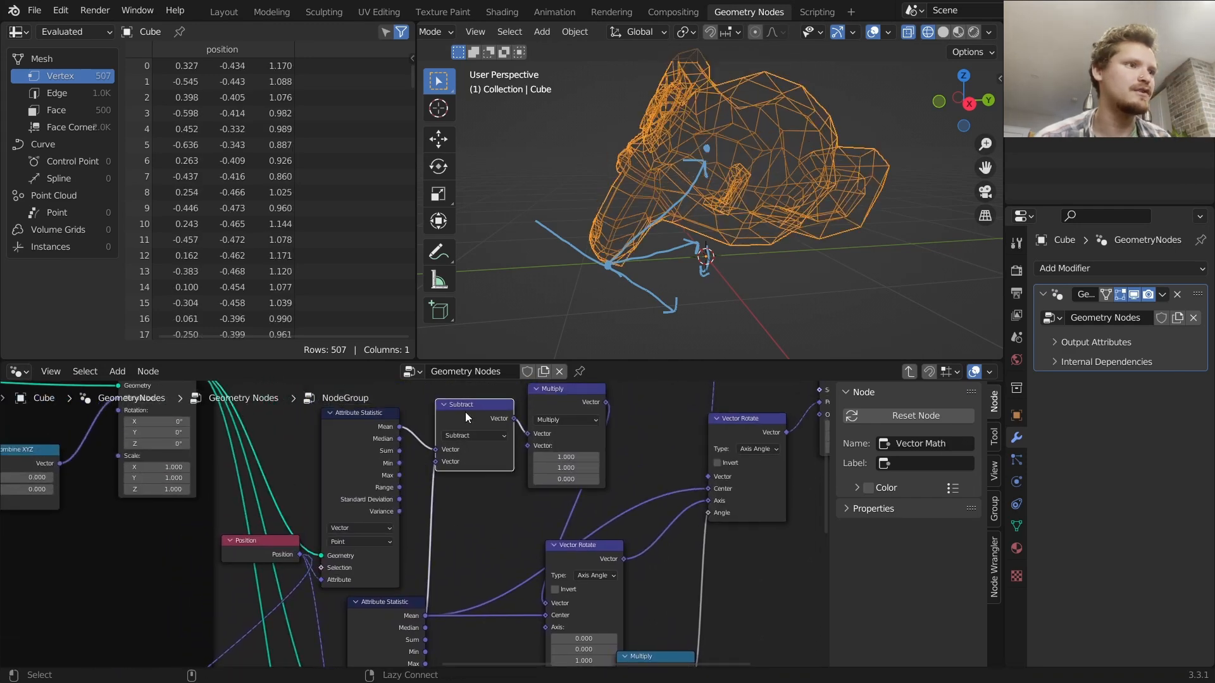
# Try nudging the Multiply node's value
pyautogui.moveTo(563, 528); pyautogui.dragTo(379, 395, button='middle')
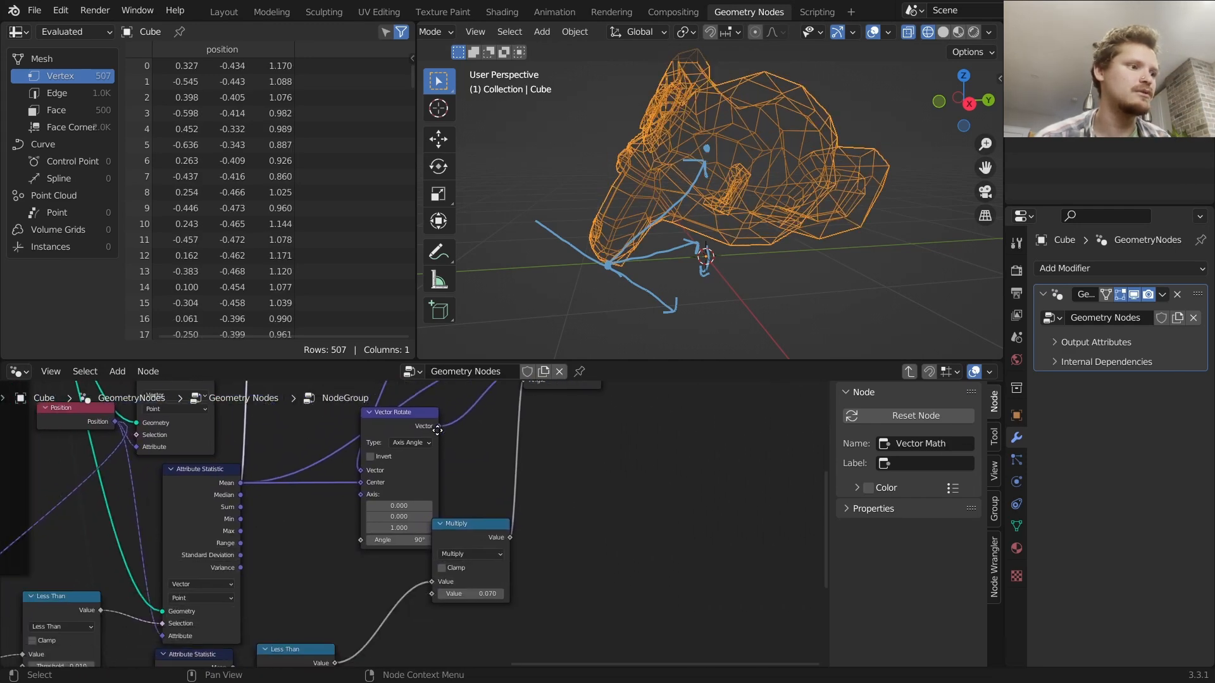
pyautogui.moveTo(471, 593)
pyautogui.keyDown('shift'); pyautogui.mouseDown()
pyautogui.moveTo(370, 593)
pyautogui.moveTo(499, 592)
pyautogui.moveTo(471, 592)
pyautogui.mouseUp(); pyautogui.keyUp('shift')
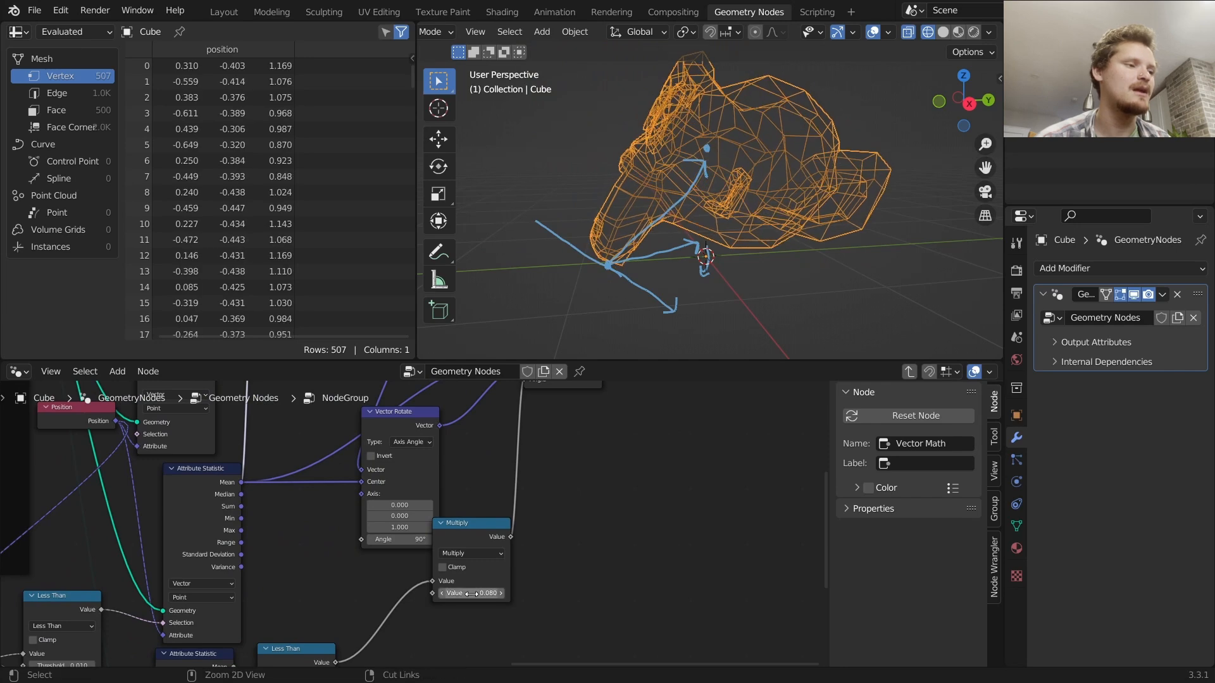
pyautogui.moveTo(483, 500); pyautogui.dragTo(550, 567, button='middle')
pyautogui.scroll(-4, 567, 575)
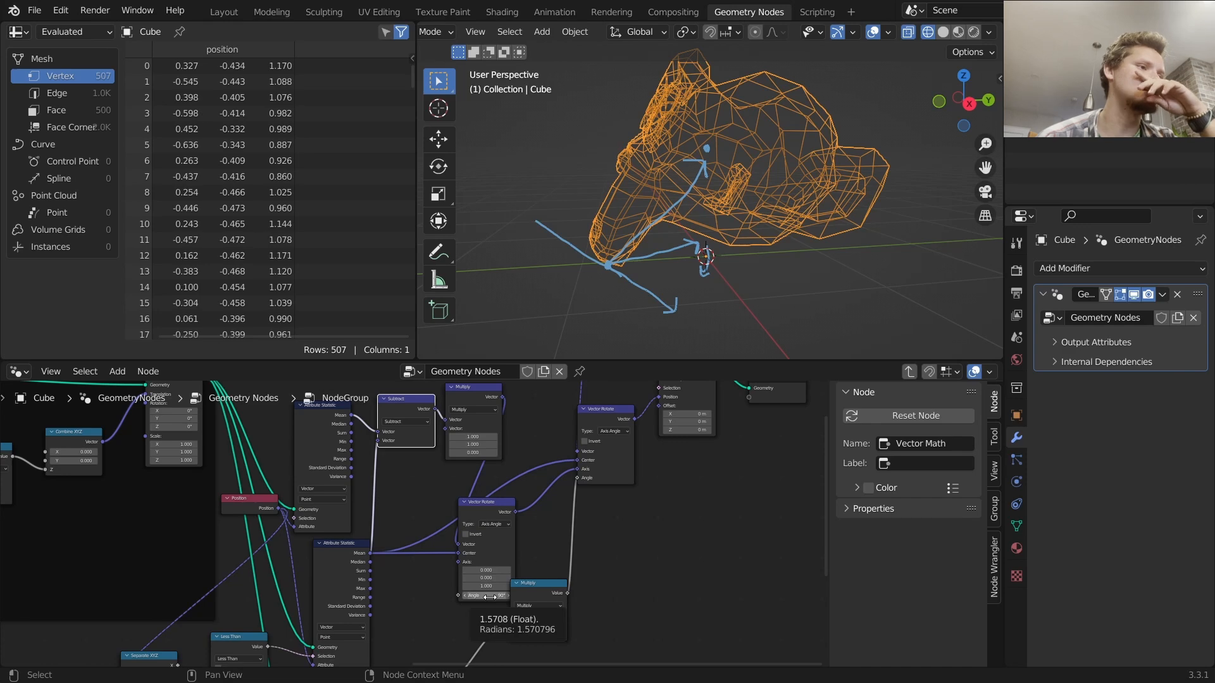
# Inspect the Vector Rotate angle and the Multiply node's value
pyautogui.moveTo(531, 616); pyautogui.dragTo(567, 506, button='middle')
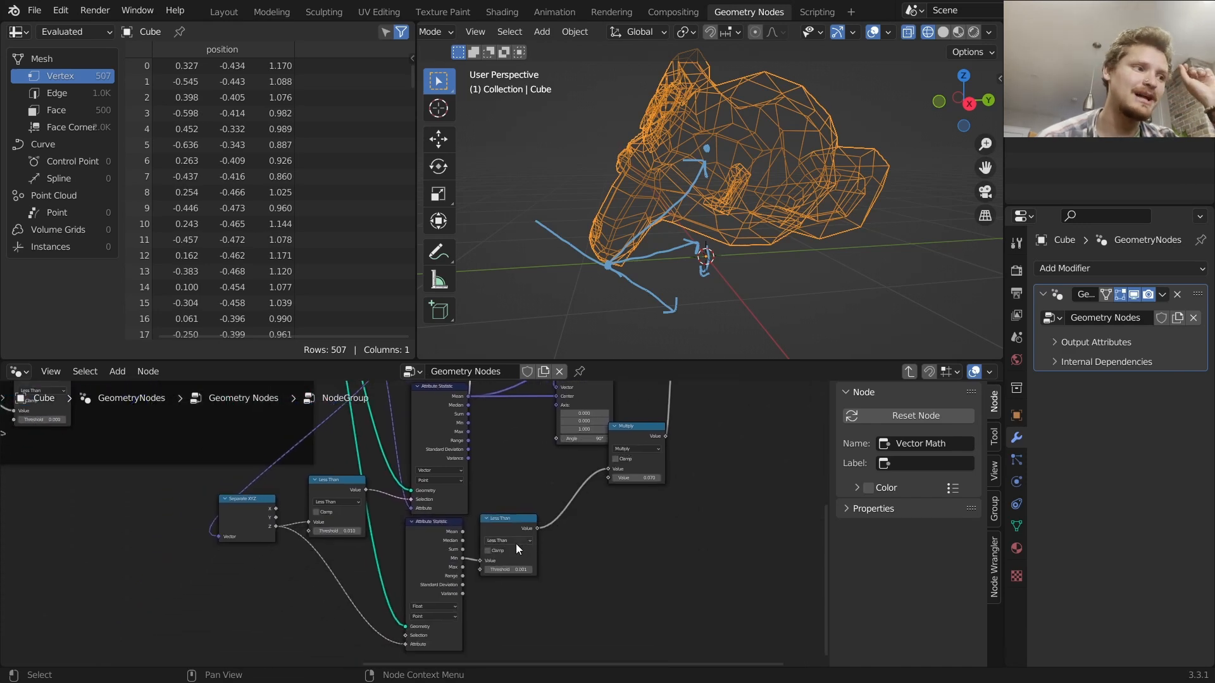
pyautogui.scroll(5, 519, 549)
pyautogui.scroll(-6, 551, 549)
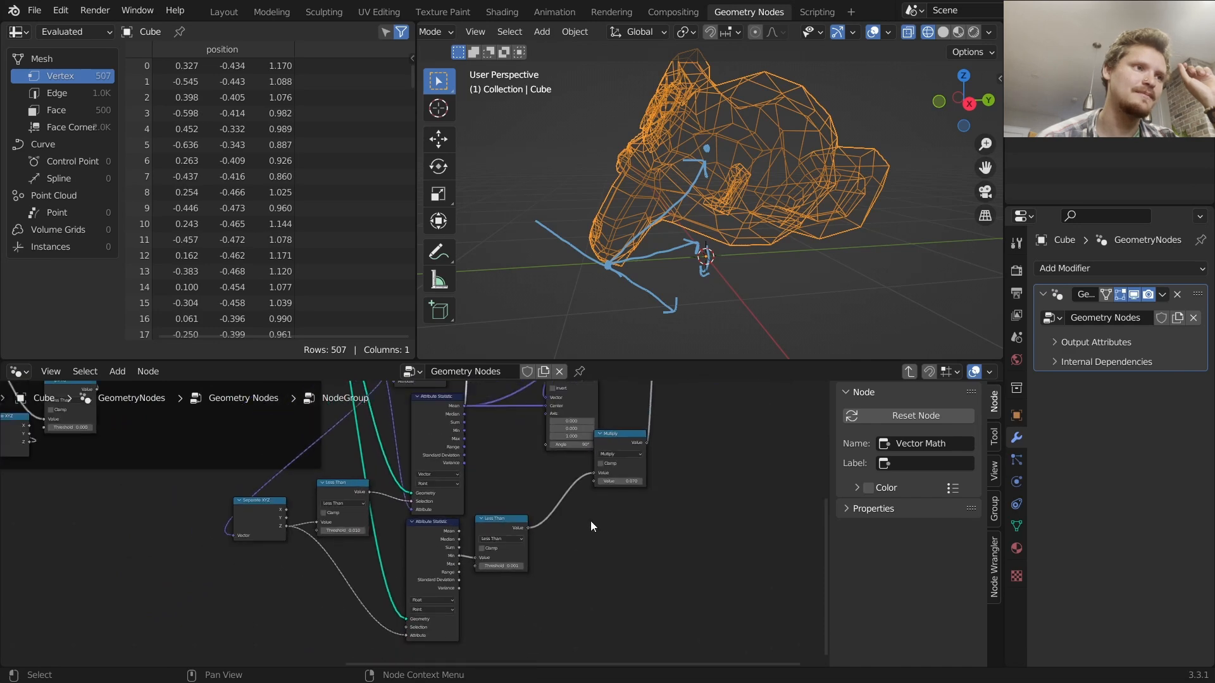
pyautogui.moveTo(608, 519); pyautogui.dragTo(454, 571, button='middle')
pyautogui.scroll(2, 485, 537)
pyautogui.scroll(1, 486, 537)
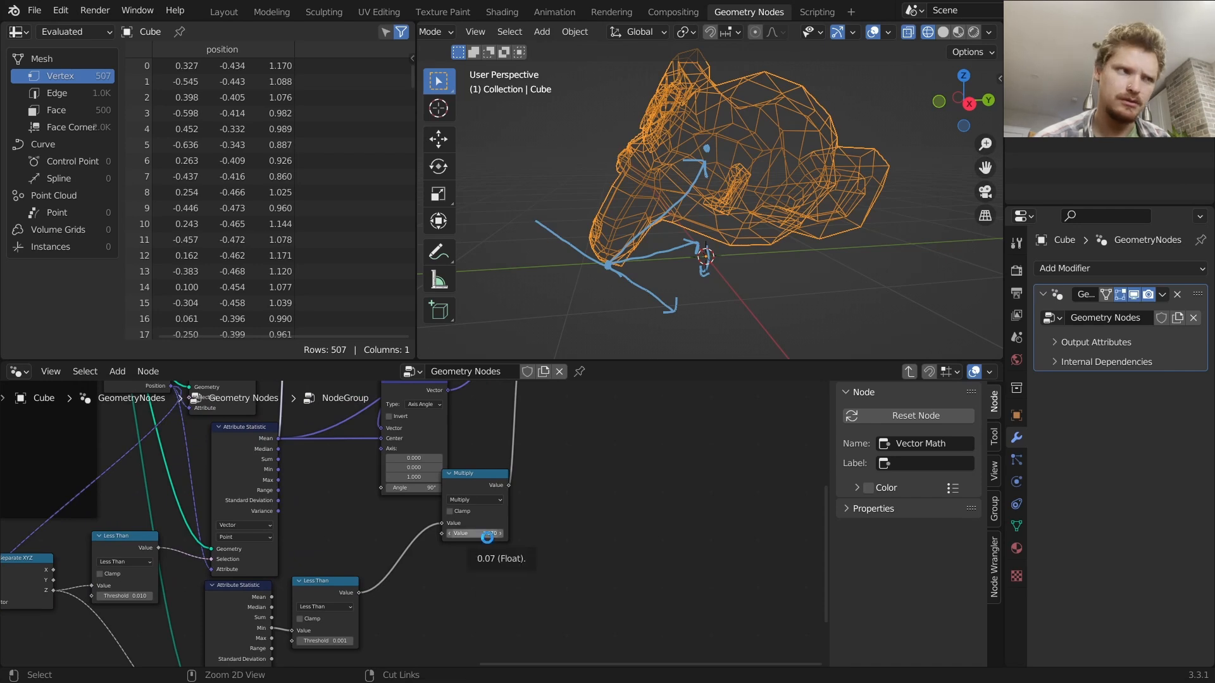
# Save the file
pyautogui.hotkey('ctrl', 's')
pyautogui.keyDown('shift'); pyautogui.moveTo(488, 534); pyautogui.dragTo(879, 534); pyautogui.keyUp('shift')
pyautogui.hotkey('ctrl', 'z')
# Join all the floor-contact rotation nodes into a new frame
pyautogui.moveTo(551, 504); pyautogui.dragTo(484, 623, button='middle')
pyautogui.scroll(-2, 468, 589)
pyautogui.click(604, 461)
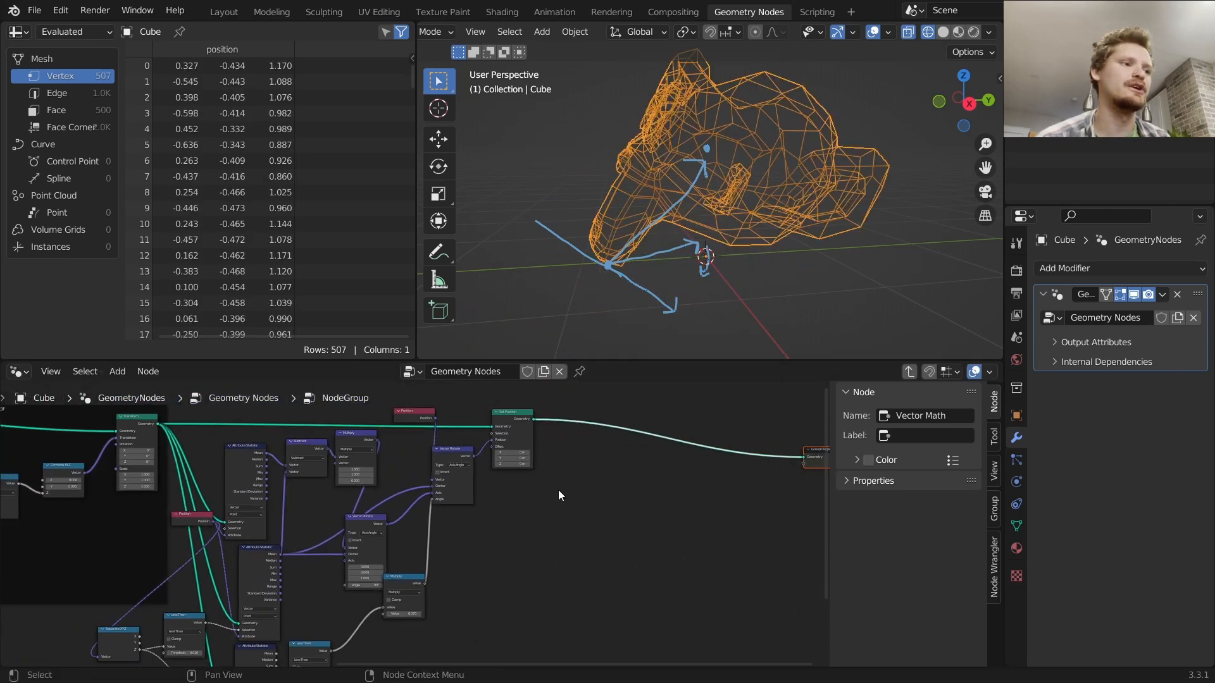
pyautogui.press('Home')
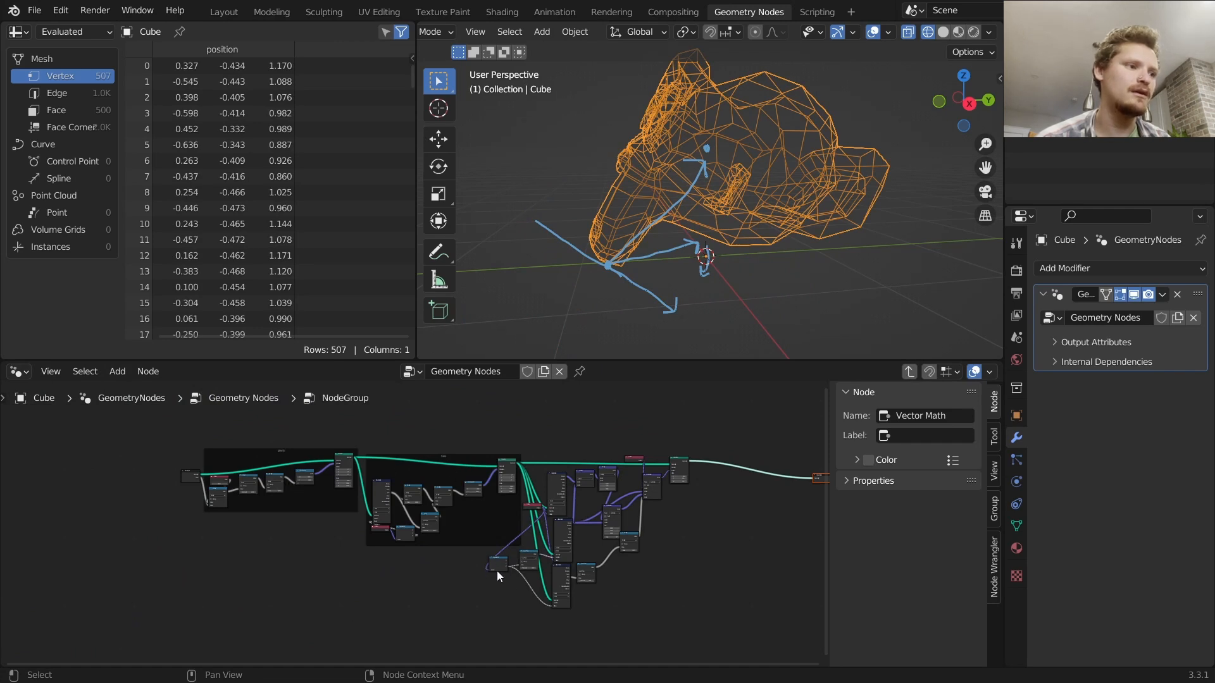
pyautogui.moveTo(690, 631); pyautogui.dragTo(524, 411)
pyautogui.moveTo(526, 506); pyautogui.dragTo(548, 511)
pyautogui.moveTo(500, 563); pyautogui.dragTo(537, 566)
pyautogui.moveTo(715, 618); pyautogui.dragTo(515, 409)
pyautogui.press('s')
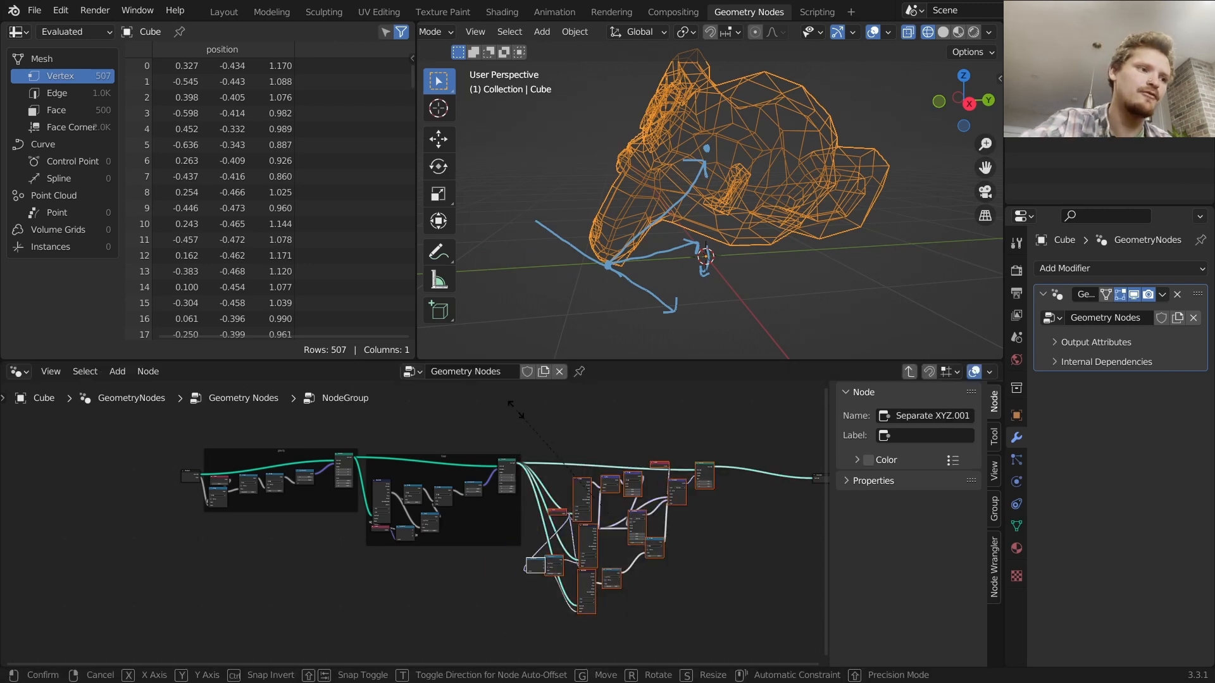
pyautogui.press('Escape')
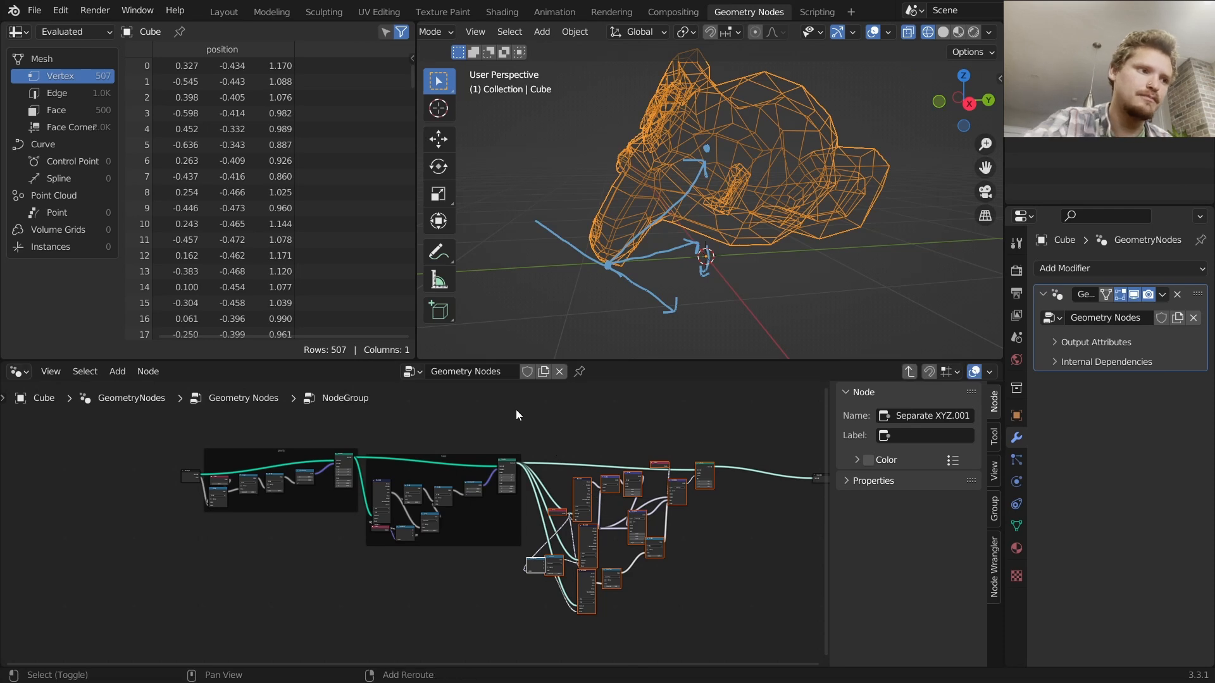
pyautogui.hotkey('ctrl', 'j')
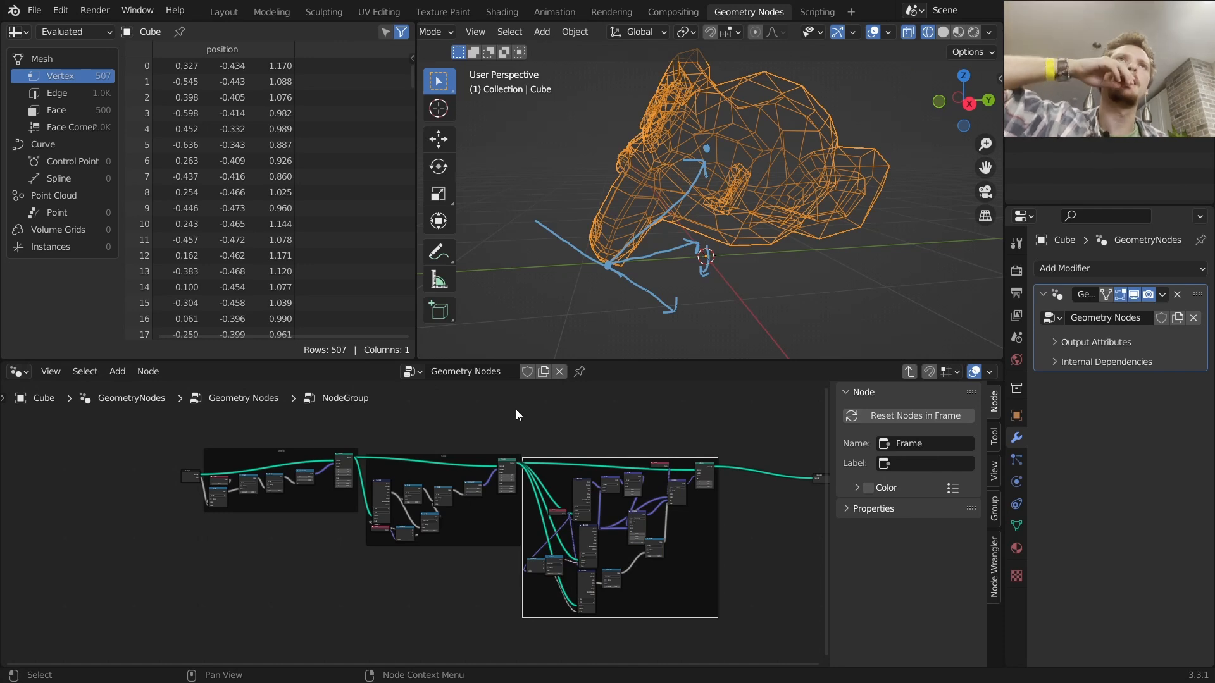
# Duplicate the floor frame with its nodes and place the copy below the other frames
pyautogui.click(461, 463)
pyautogui.scroll(5, 458, 464)
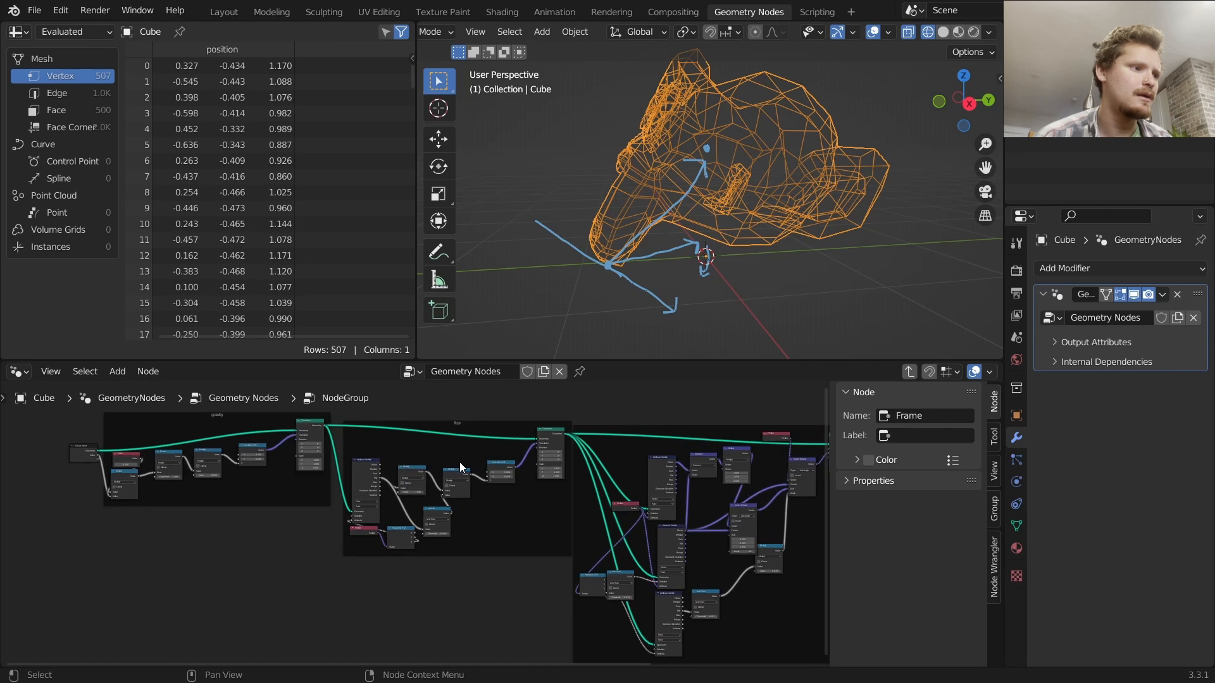
pyautogui.click(457, 428)
pyautogui.scroll(-3, 510, 442)
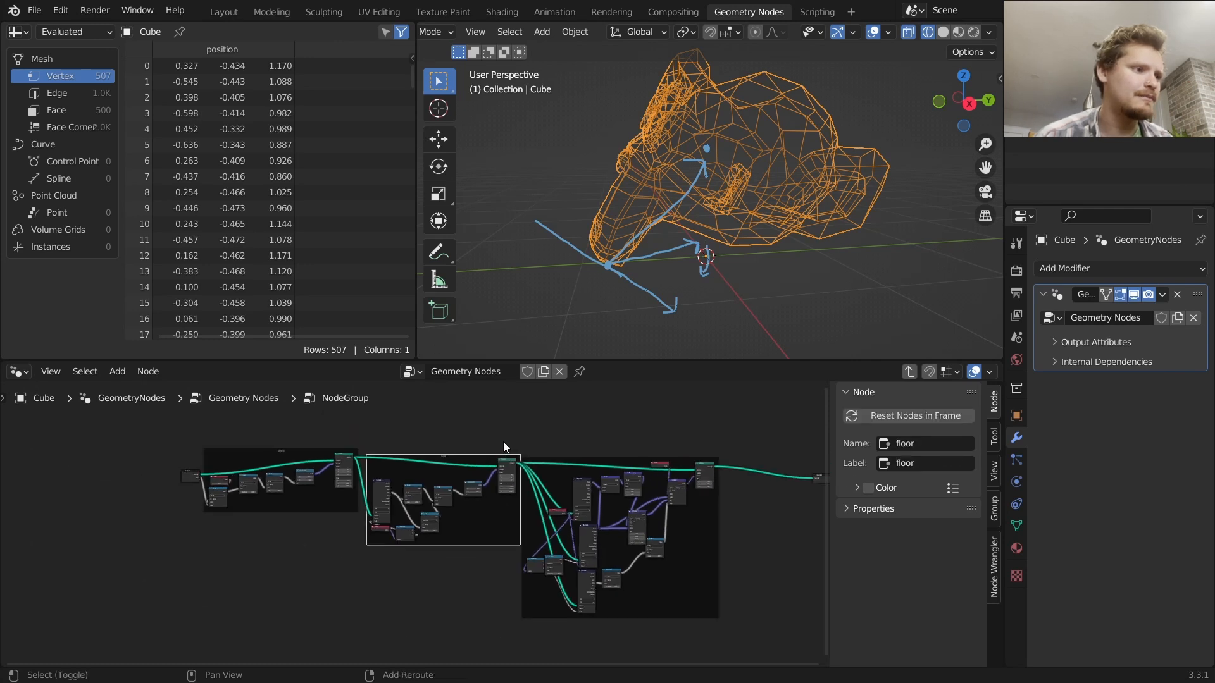
pyautogui.hotkey('shift', 'd')
pyautogui.click(482, 557)
pyautogui.press('x')
pyautogui.moveTo(504, 534); pyautogui.dragTo(698, 542)
pyautogui.moveTo(698, 542); pyautogui.dragTo(422, 551, button='middle')
pyautogui.moveTo(567, 527); pyautogui.dragTo(506, 512)
pyautogui.press('g')
pyautogui.click(621, 500)
pyautogui.click(481, 536)
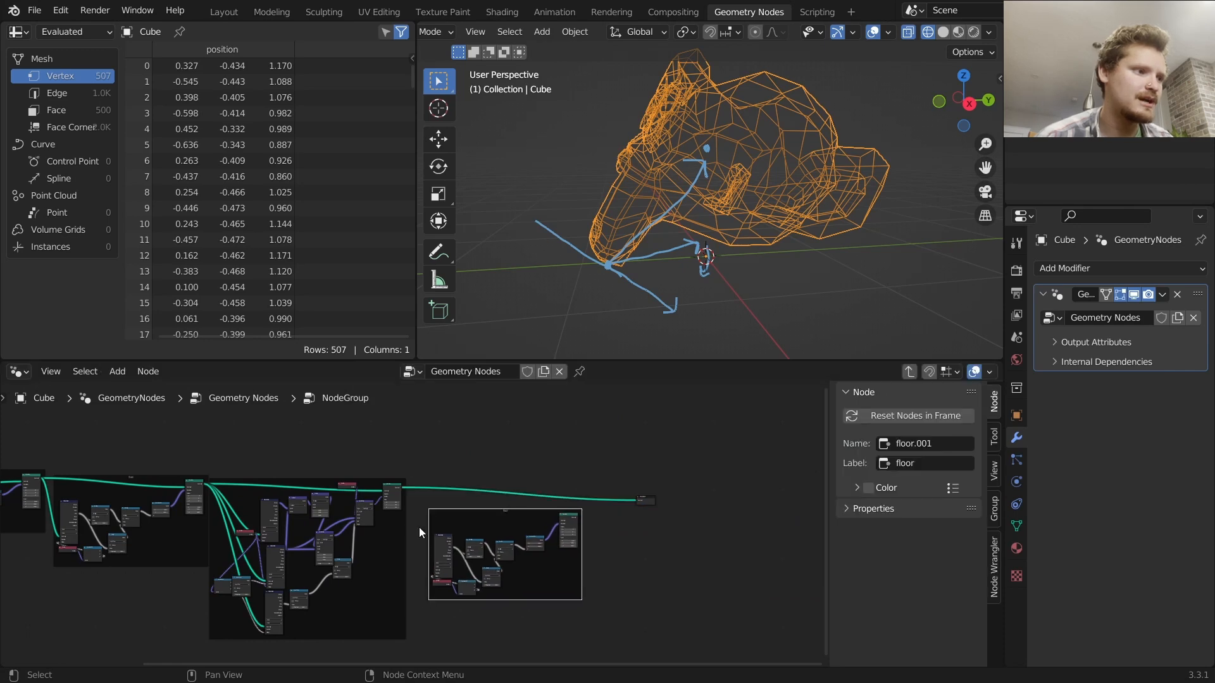
# Name and label the large rotation frame "pivot"
pyautogui.scroll(4, 436, 526)
pyautogui.keyDown('alt'); pyautogui.moveTo(379, 446); pyautogui.dragTo(464, 569, button='right'); pyautogui.keyUp('alt')
pyautogui.keyDown('alt'); pyautogui.moveTo(403, 450); pyautogui.dragTo(735, 505, button='right'); pyautogui.keyUp('alt')
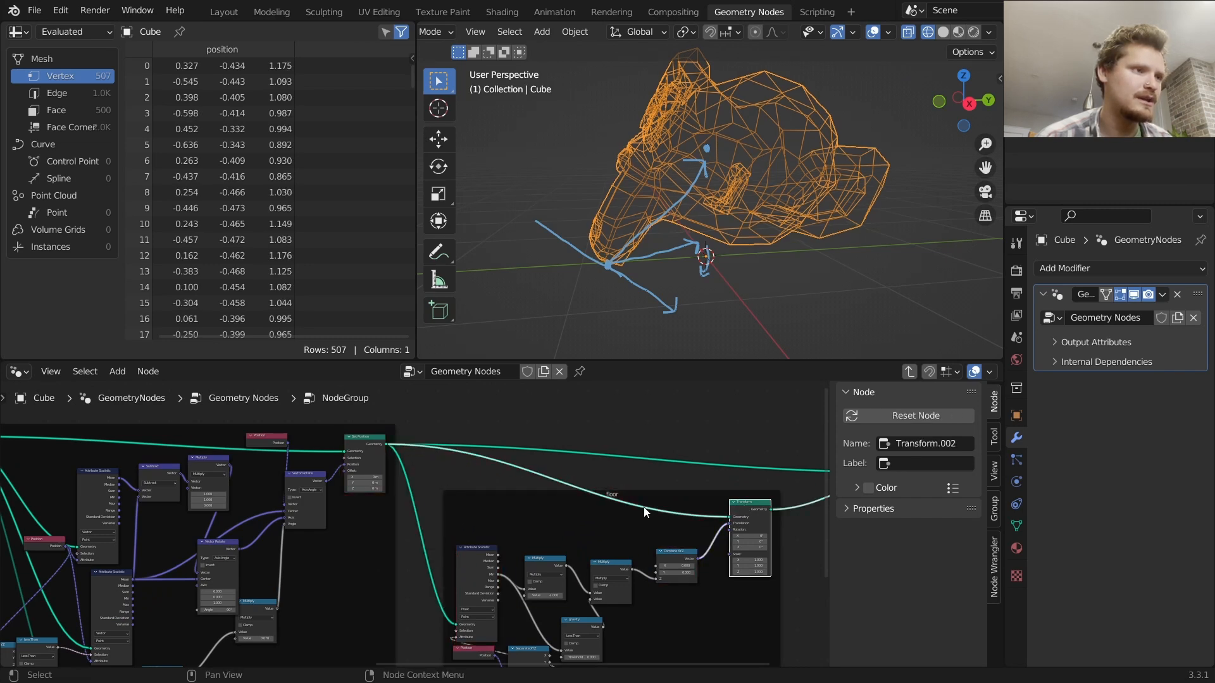
pyautogui.moveTo(446, 541); pyautogui.dragTo(670, 391, button='middle')
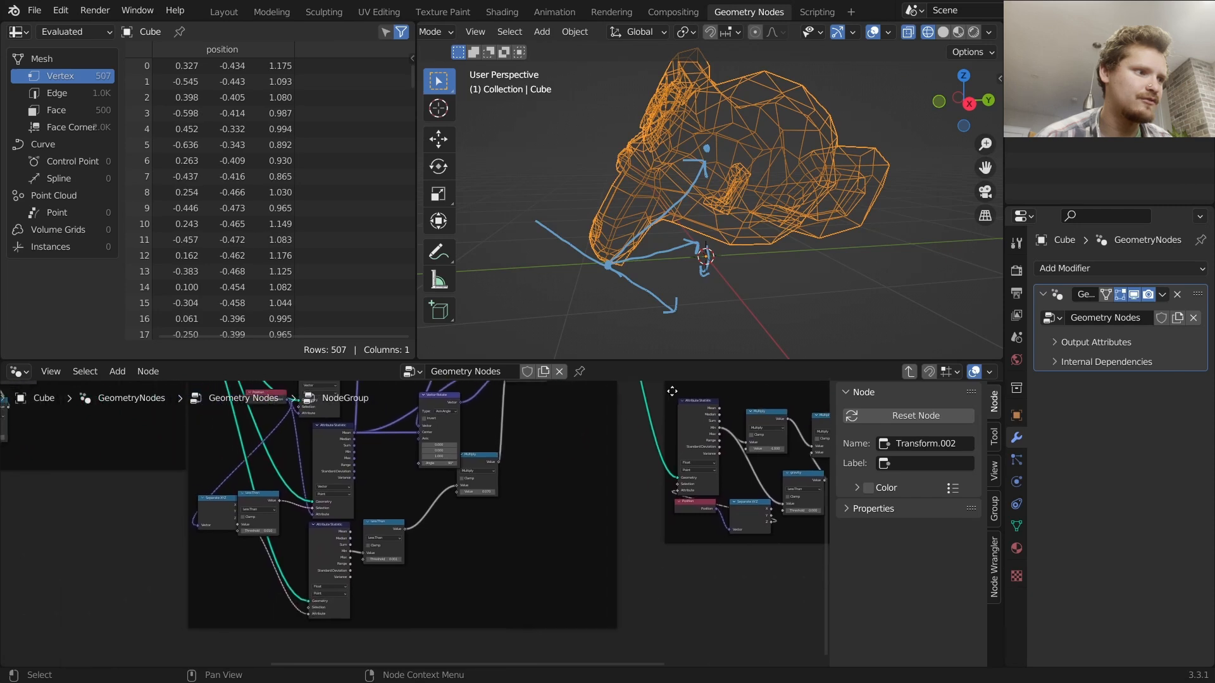
pyautogui.scroll(5, 405, 540)
pyautogui.scroll(-5, 551, 469)
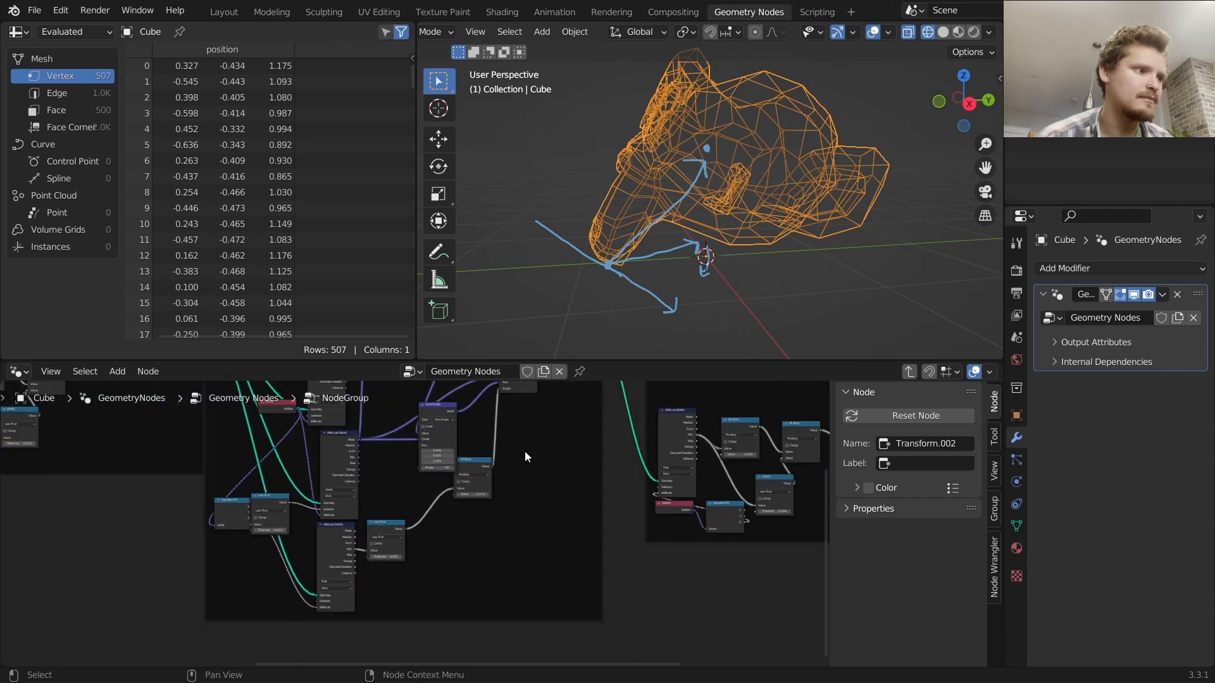
pyautogui.moveTo(551, 468); pyautogui.dragTo(537, 535, button='middle')
pyautogui.click(451, 412)
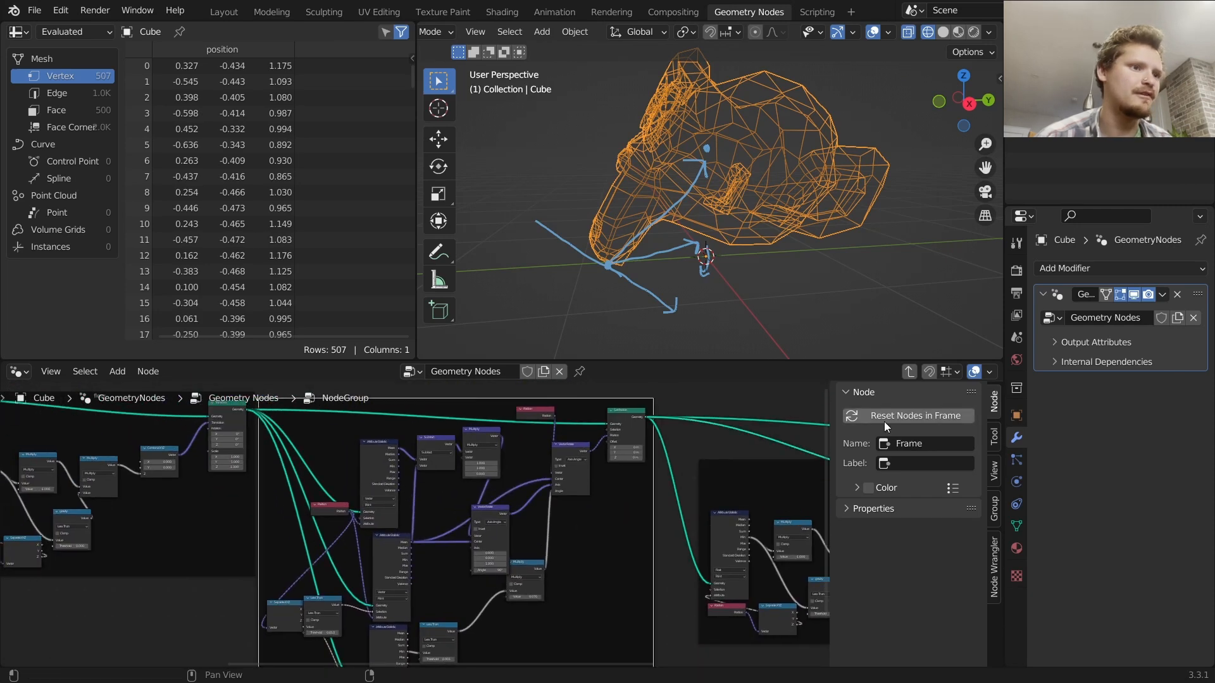
pyautogui.click(911, 443)
pyautogui.write('p')
pyautogui.press('Return')
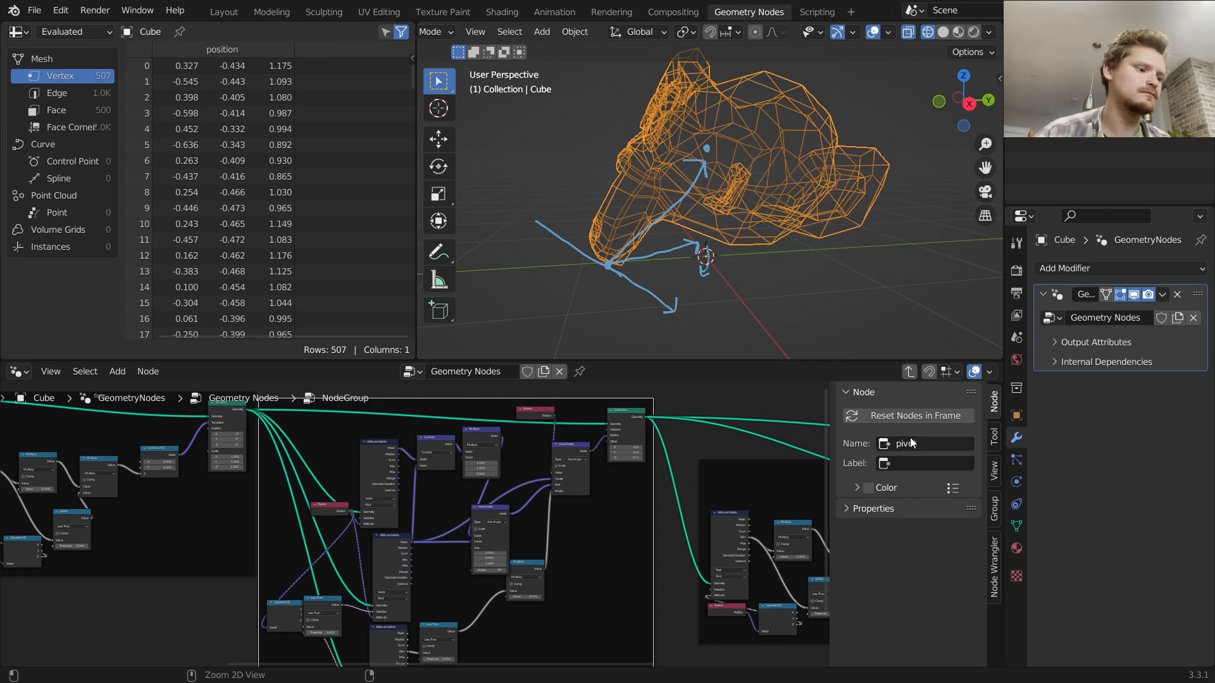
pyautogui.write('pivot')
# Save the file
pyautogui.scroll(2, 472, 514)
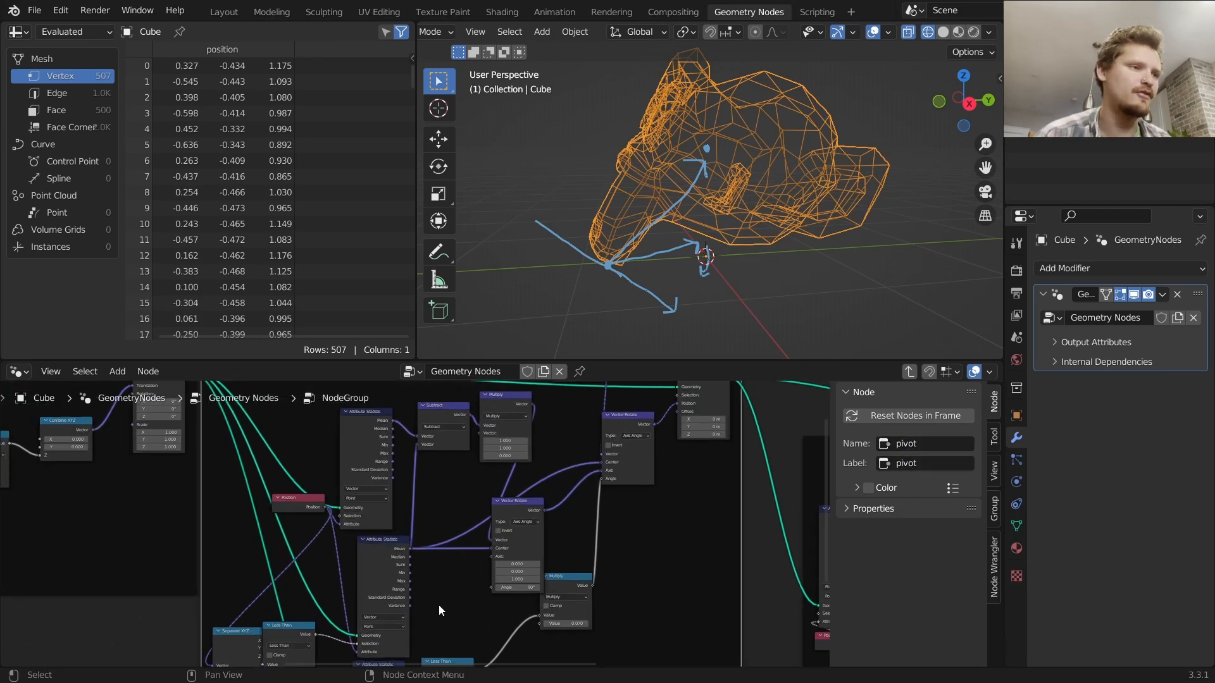
pyautogui.scroll(2, 489, 518)
pyautogui.hotkey('ctrl', 's')
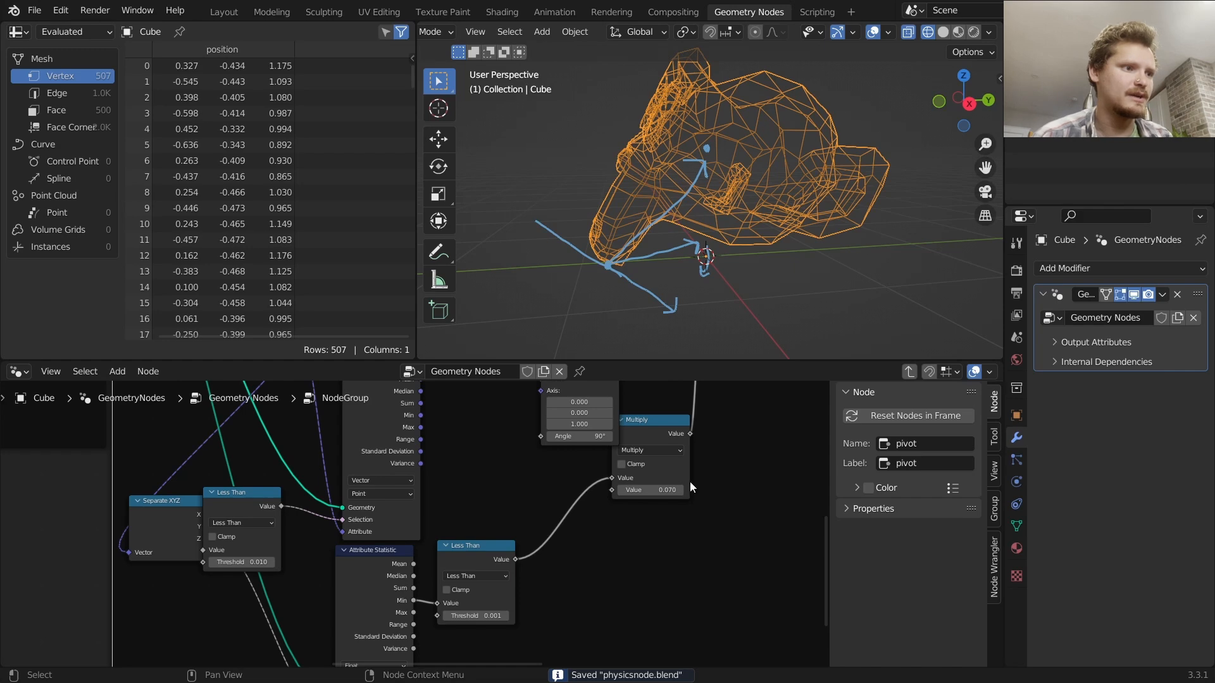
# Tune the pivot frame's Multiply node value, settling on 0.09
pyautogui.click(654, 492)
pyautogui.write('0.12')
pyautogui.press('Return')
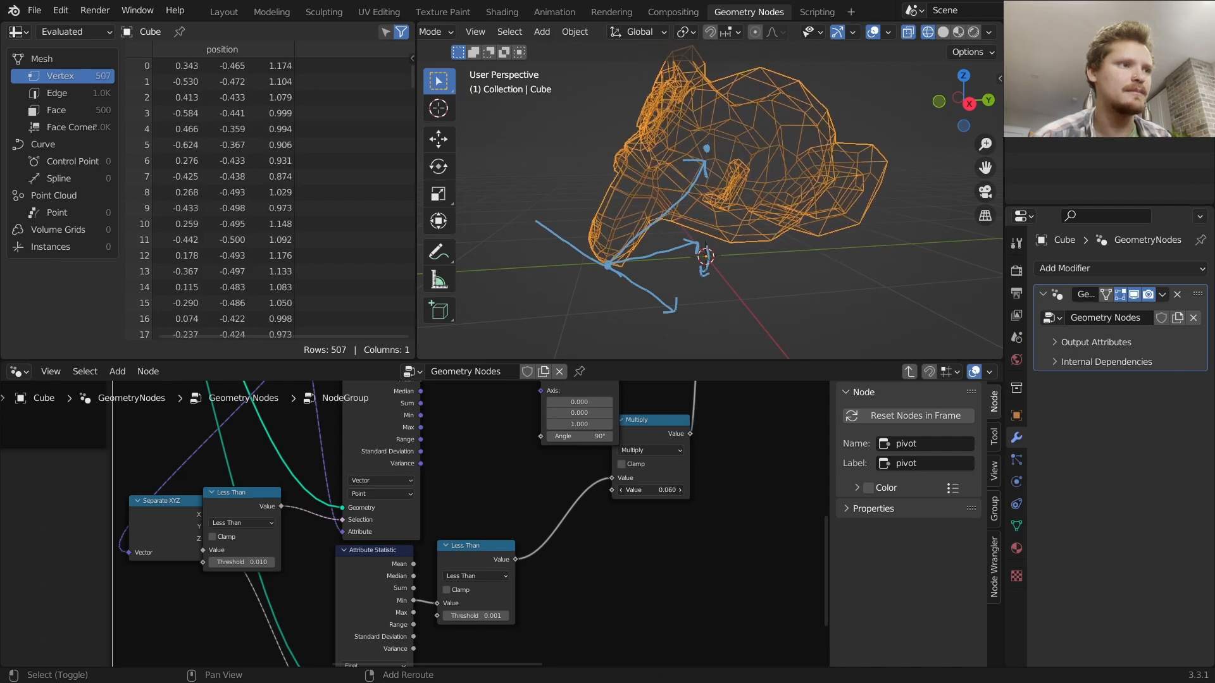
pyautogui.moveTo(651, 491); pyautogui.dragTo(806, 490)
pyautogui.click(651, 493)
pyautogui.write('0')
pyautogui.press('Return')
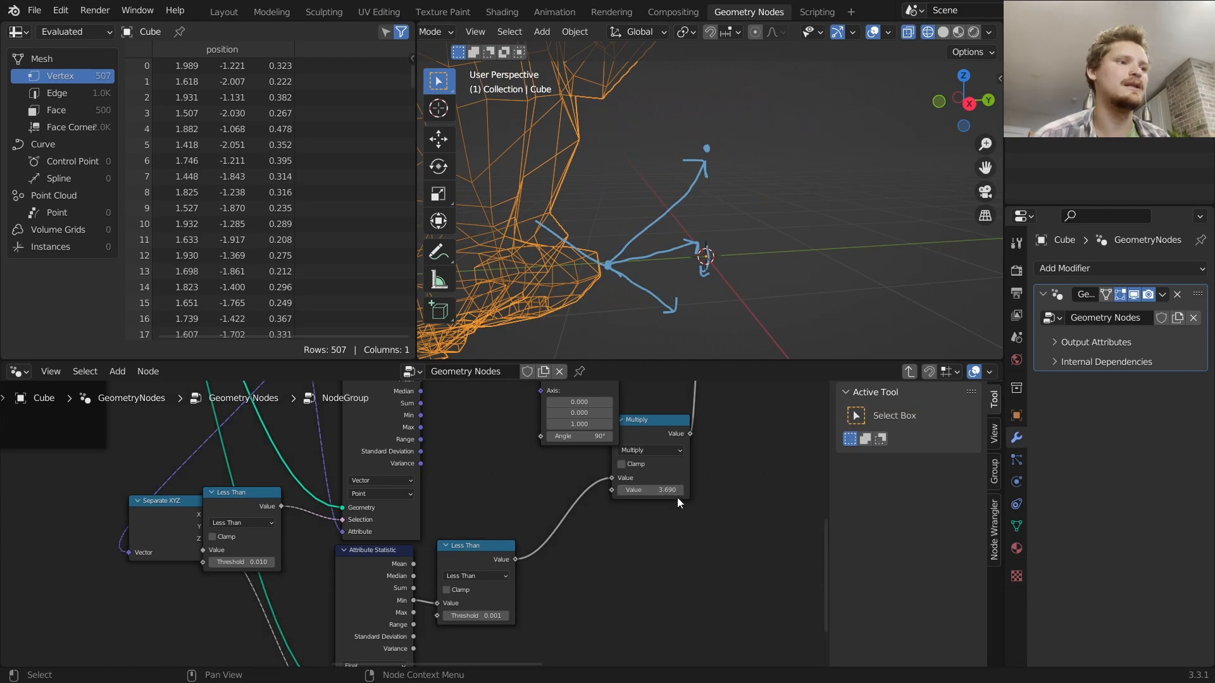
pyautogui.hotkey('ctrl', 'z')
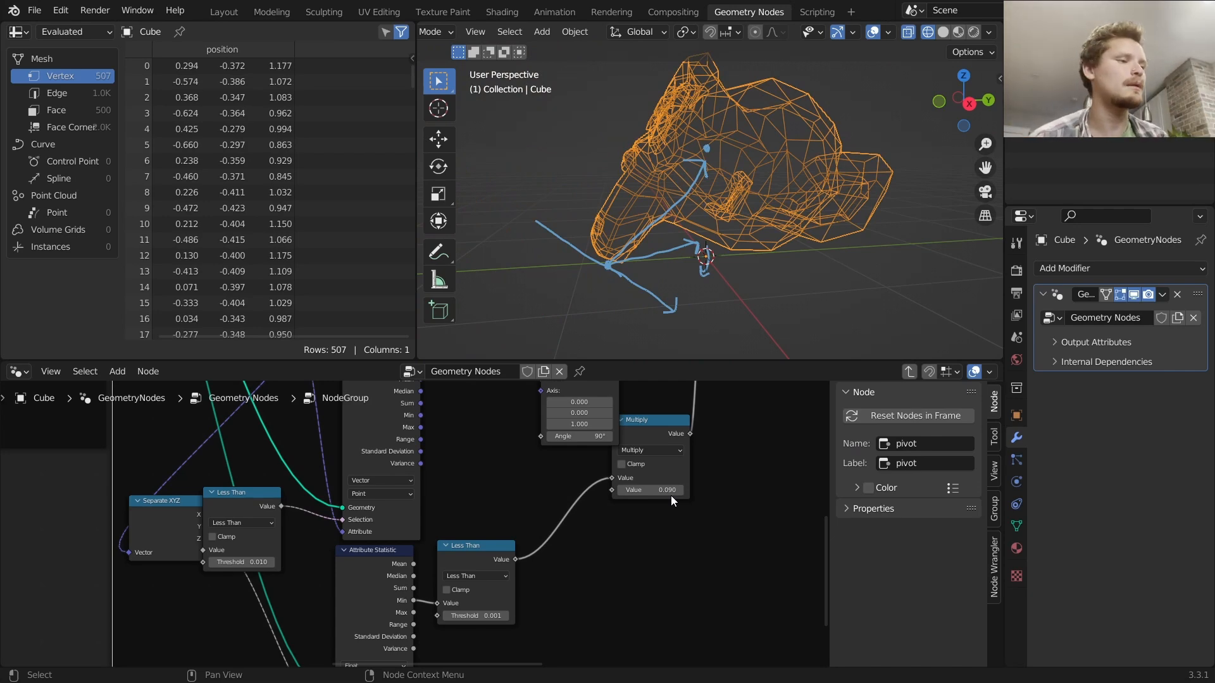
# Exit the node group and preview the geometry output of each node group along the chain in turn
pyautogui.press('Tab')
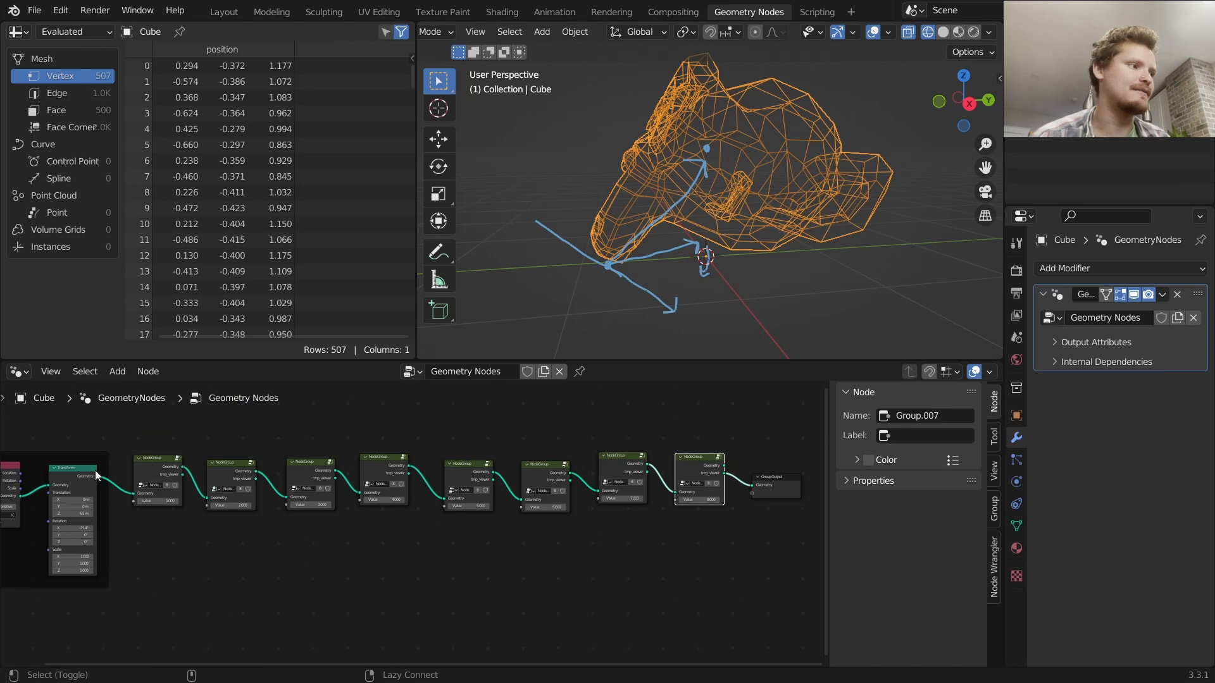
pyautogui.keyDown('ctrl'); pyautogui.keyDown('shift'); pyautogui.click(98, 470); pyautogui.keyUp('shift'); pyautogui.keyUp('ctrl')
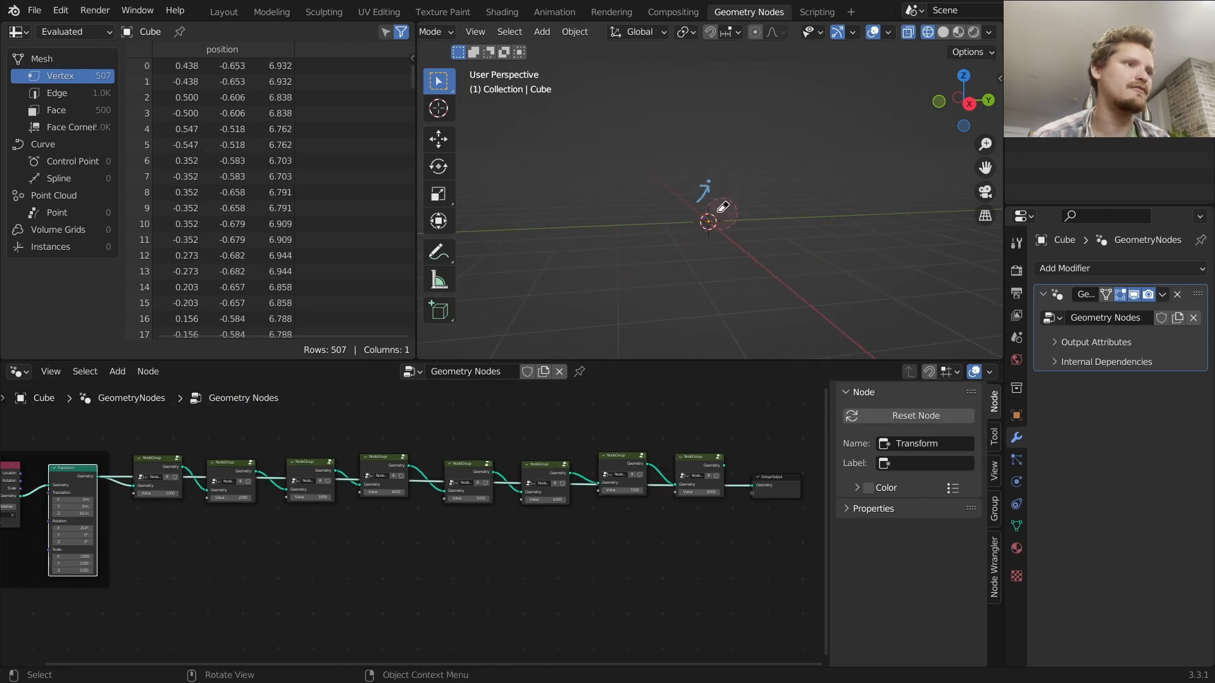
pyautogui.click(152, 467)
pyautogui.keyDown('ctrl'); pyautogui.keyDown('shift'); pyautogui.click(231, 472); pyautogui.keyUp('shift'); pyautogui.keyUp('ctrl')
pyautogui.keyDown('ctrl'); pyautogui.keyDown('shift'); pyautogui.click(320, 471); pyautogui.keyUp('shift'); pyautogui.keyUp('ctrl')
pyautogui.keyDown('ctrl'); pyautogui.keyDown('shift'); pyautogui.click(381, 461); pyautogui.keyUp('shift'); pyautogui.keyUp('ctrl')
pyautogui.keyDown('ctrl'); pyautogui.keyDown('shift'); pyautogui.click(459, 471); pyautogui.keyUp('shift'); pyautogui.keyUp('ctrl')
pyautogui.keyDown('ctrl'); pyautogui.keyDown('shift'); pyautogui.click(545, 477); pyautogui.keyUp('shift'); pyautogui.keyUp('ctrl')
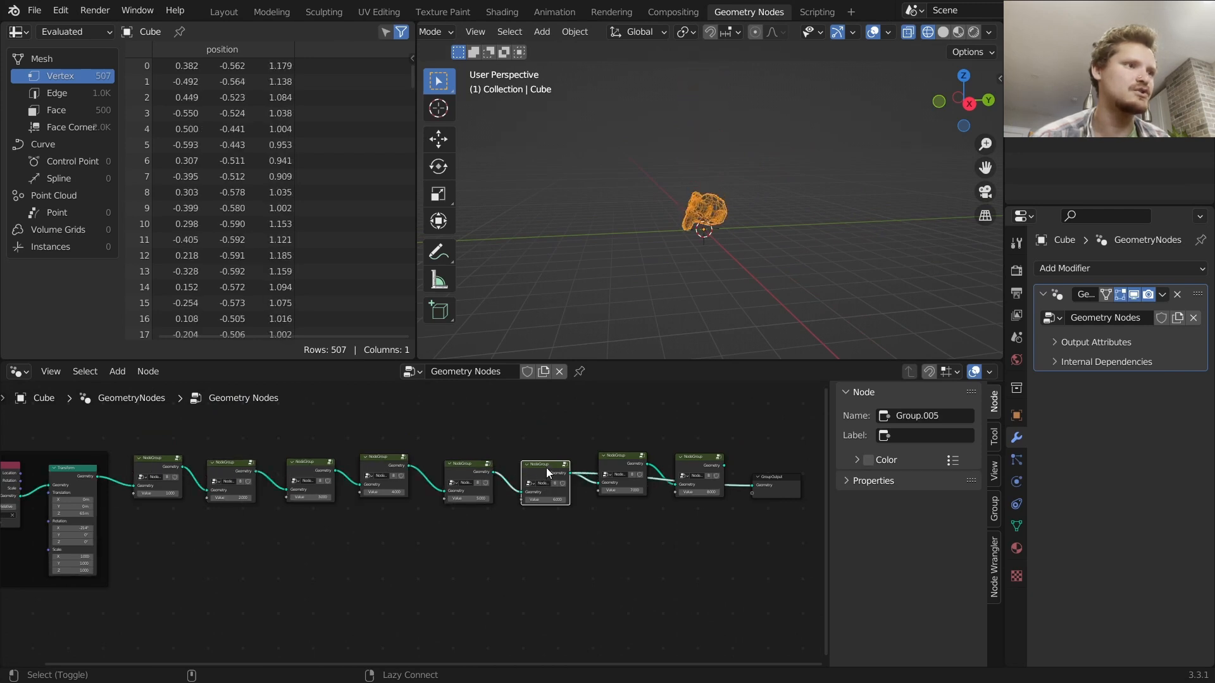
pyautogui.keyDown('ctrl'); pyautogui.keyDown('shift'); pyautogui.click(617, 460); pyautogui.keyUp('shift'); pyautogui.keyUp('ctrl')
pyautogui.keyDown('ctrl'); pyautogui.keyDown('shift'); pyautogui.click(696, 471); pyautogui.keyUp('shift'); pyautogui.keyUp('ctrl')
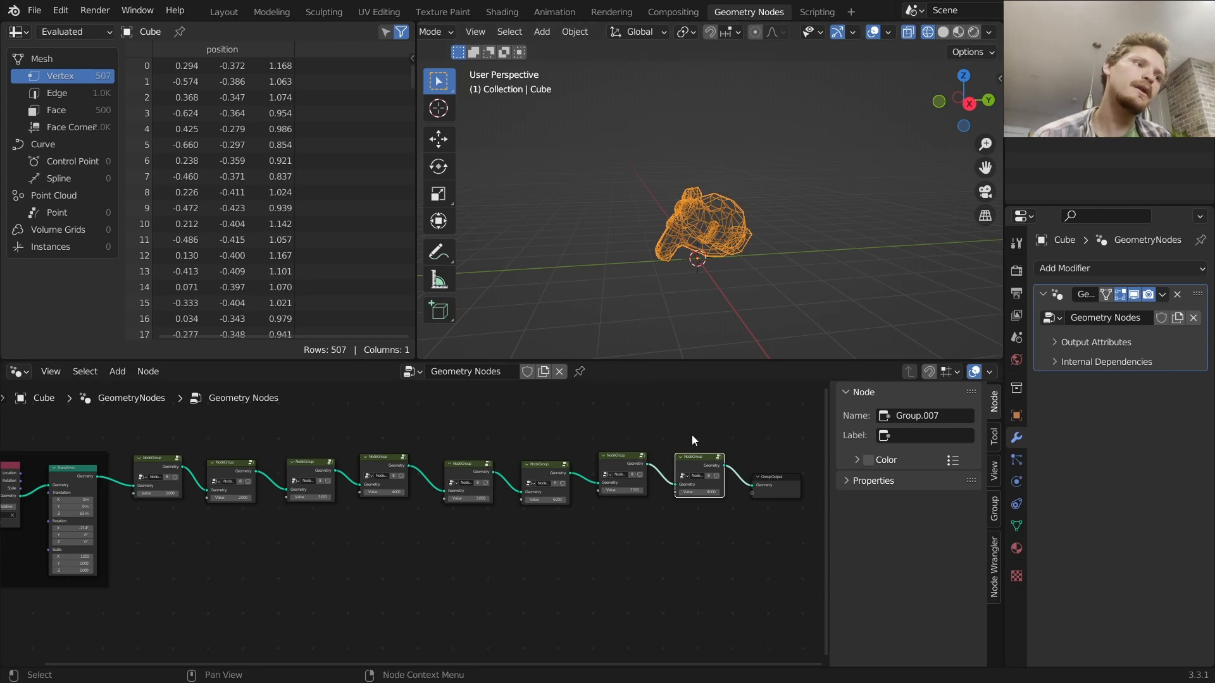
# Duplicate the last node group three times, extending the chain toward the Group Output
pyautogui.scroll(4, 709, 452)
pyautogui.moveTo(702, 467); pyautogui.dragTo(312, 477, button='middle')
pyautogui.scroll(3, 354, 471)
pyautogui.moveTo(425, 459); pyautogui.dragTo(305, 476, button='middle')
pyautogui.hotkey('shift', 'd')
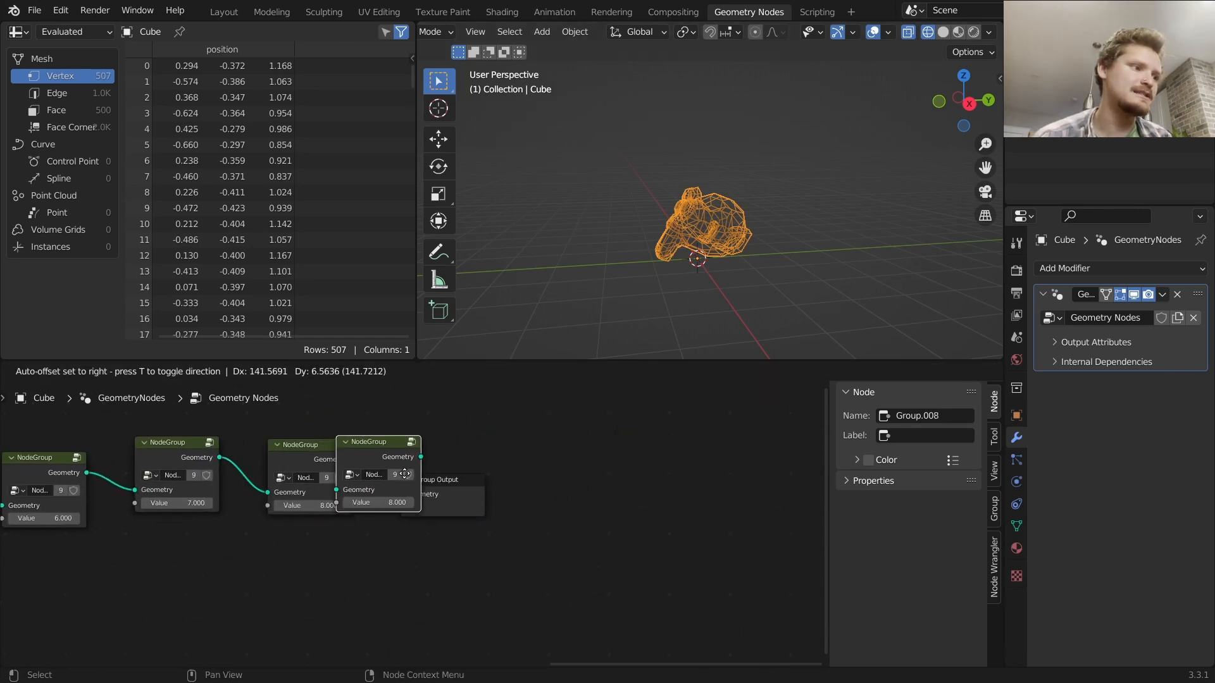
pyautogui.click(418, 474)
pyautogui.hotkey('shift', 'd')
pyautogui.click(527, 479)
pyautogui.hotkey('shift', 'd')
pyautogui.click(660, 485)
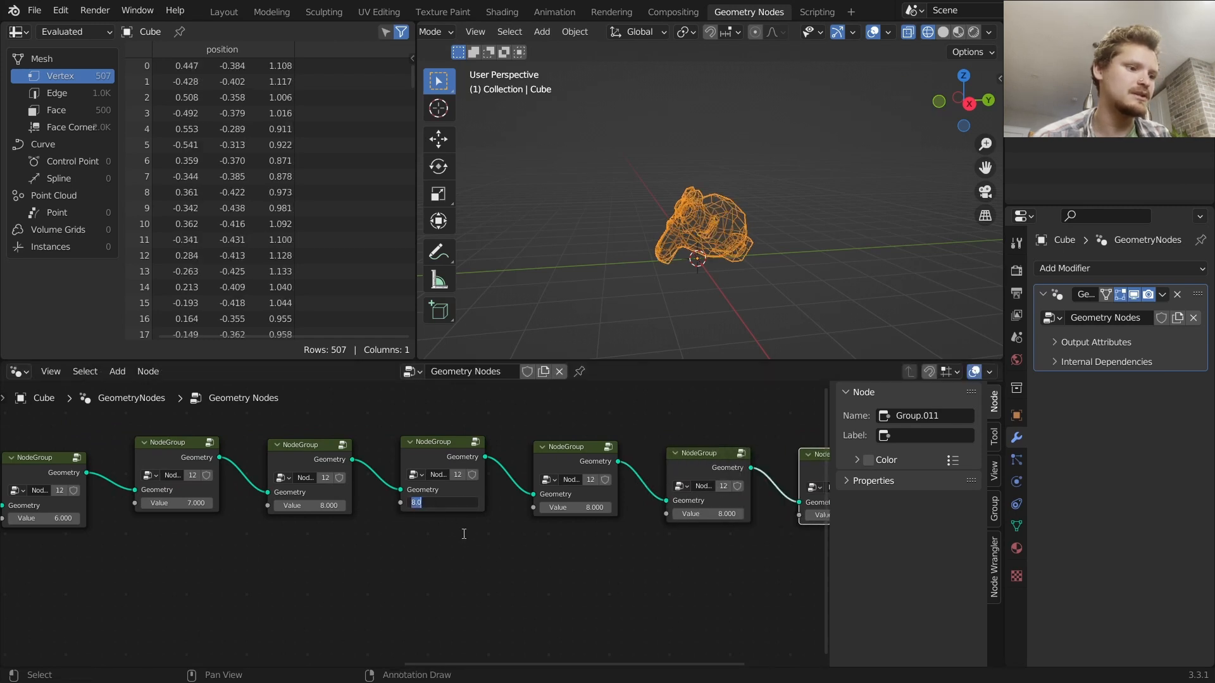
# Set the values of the duplicated node groups to 9, 10, 11 and 12 in sequence
pyautogui.click(582, 506)
pyautogui.press('Return')
pyautogui.moveTo(616, 532); pyautogui.dragTo(450, 531, button='middle')
pyautogui.moveTo(244, 524); pyautogui.dragTo(430, 531, button='middle')
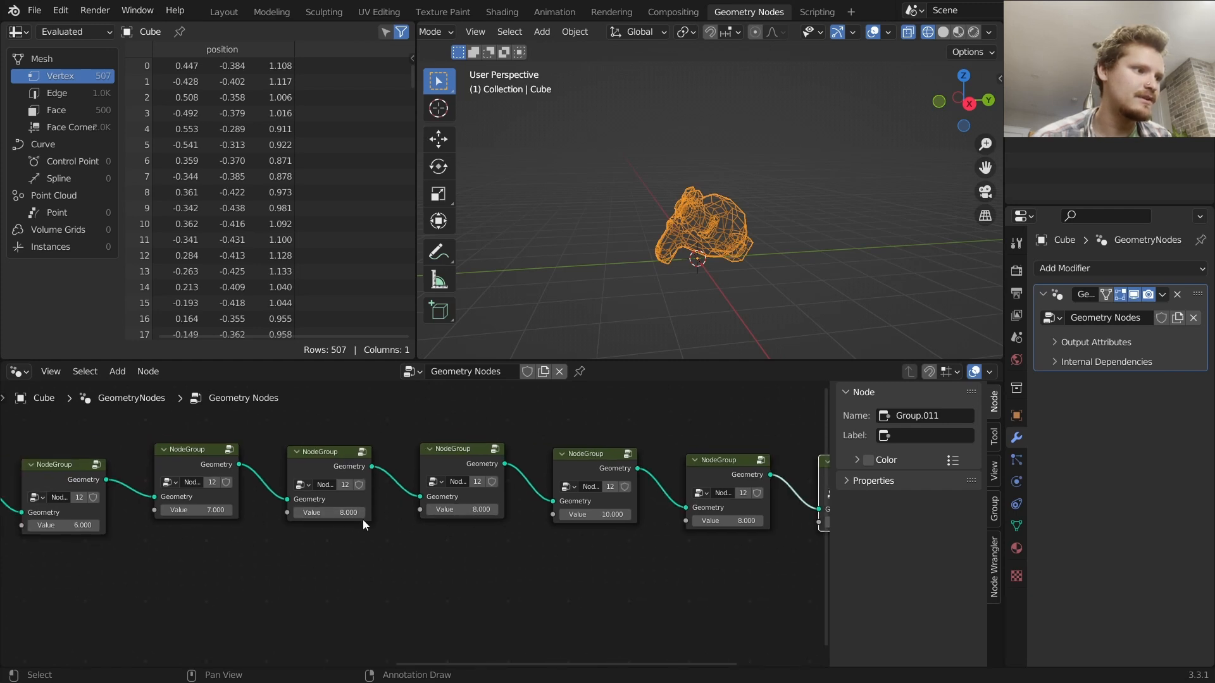
pyautogui.click(461, 512)
pyautogui.write('9')
pyautogui.press('Return')
pyautogui.moveTo(605, 547); pyautogui.dragTo(391, 537, button='middle')
pyautogui.click(521, 513)
pyautogui.write('11')
pyautogui.press('Return')
pyautogui.click(648, 513)
pyautogui.write('12')
pyautogui.press('Return')
# Preview the output of each node group along the extended chain in turn
pyautogui.scroll(-5, 176, 462)
pyautogui.moveTo(200, 479); pyautogui.dragTo(363, 476, button='middle')
pyautogui.keyDown('ctrl'); pyautogui.keyDown('shift'); pyautogui.click(203, 480); pyautogui.keyUp('shift'); pyautogui.keyUp('ctrl')
pyautogui.keyDown('ctrl'); pyautogui.keyDown('shift'); pyautogui.click(112, 474); pyautogui.keyUp('shift'); pyautogui.keyUp('ctrl')
pyautogui.keyDown('ctrl'); pyautogui.keyDown('shift'); pyautogui.click(196, 478); pyautogui.keyUp('shift'); pyautogui.keyUp('ctrl')
pyautogui.keyDown('ctrl'); pyautogui.keyDown('shift'); pyautogui.click(279, 473); pyautogui.keyUp('shift'); pyautogui.keyUp('ctrl')
pyautogui.keyDown('ctrl'); pyautogui.keyDown('shift'); pyautogui.click(371, 469); pyautogui.keyUp('shift'); pyautogui.keyUp('ctrl')
pyautogui.keyDown('ctrl'); pyautogui.keyDown('shift'); pyautogui.click(457, 469); pyautogui.keyUp('shift'); pyautogui.keyUp('ctrl')
pyautogui.keyDown('ctrl'); pyautogui.keyDown('shift'); pyautogui.click(565, 472); pyautogui.keyUp('shift'); pyautogui.keyUp('ctrl')
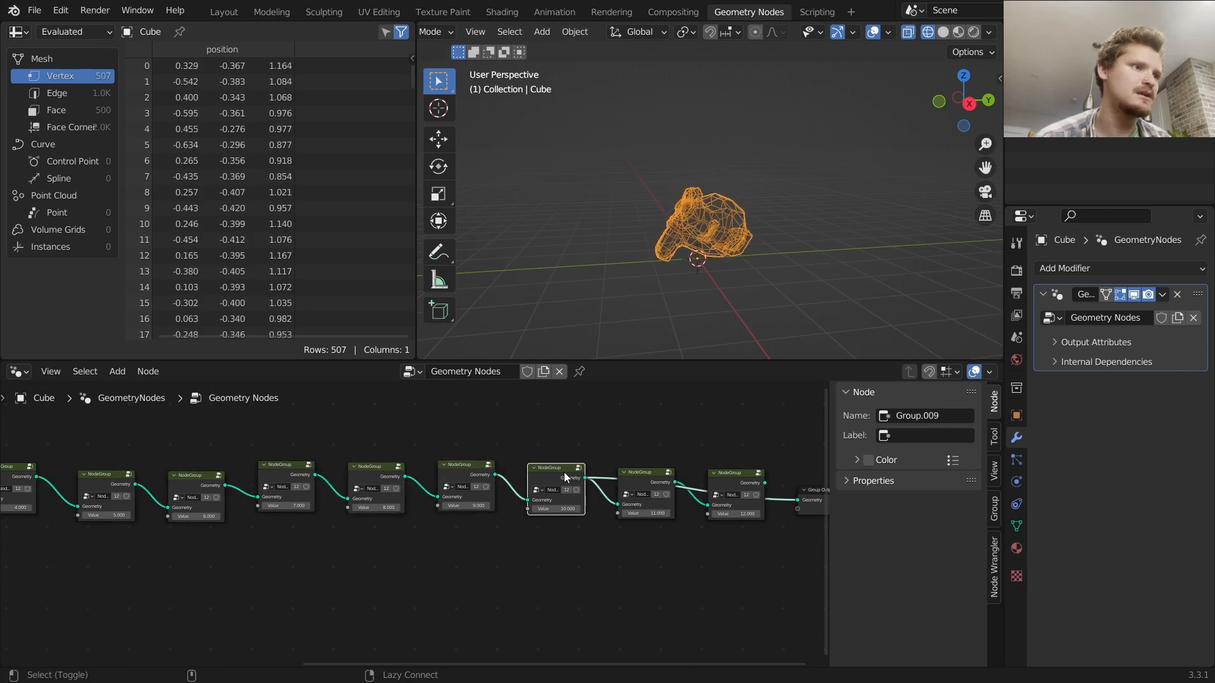
pyautogui.keyDown('ctrl'); pyautogui.keyDown('shift'); pyautogui.click(658, 472); pyautogui.keyUp('shift'); pyautogui.keyUp('ctrl')
pyautogui.keyDown('ctrl'); pyautogui.keyDown('shift'); pyautogui.click(721, 476); pyautogui.keyUp('shift'); pyautogui.keyUp('ctrl')
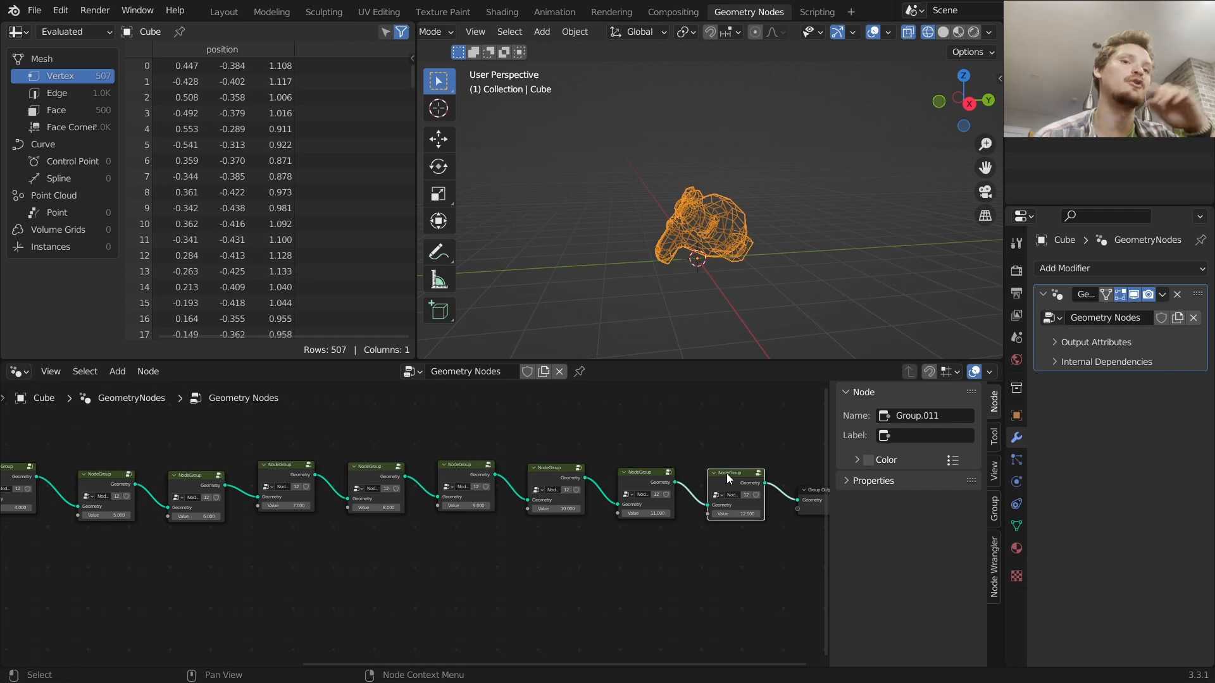
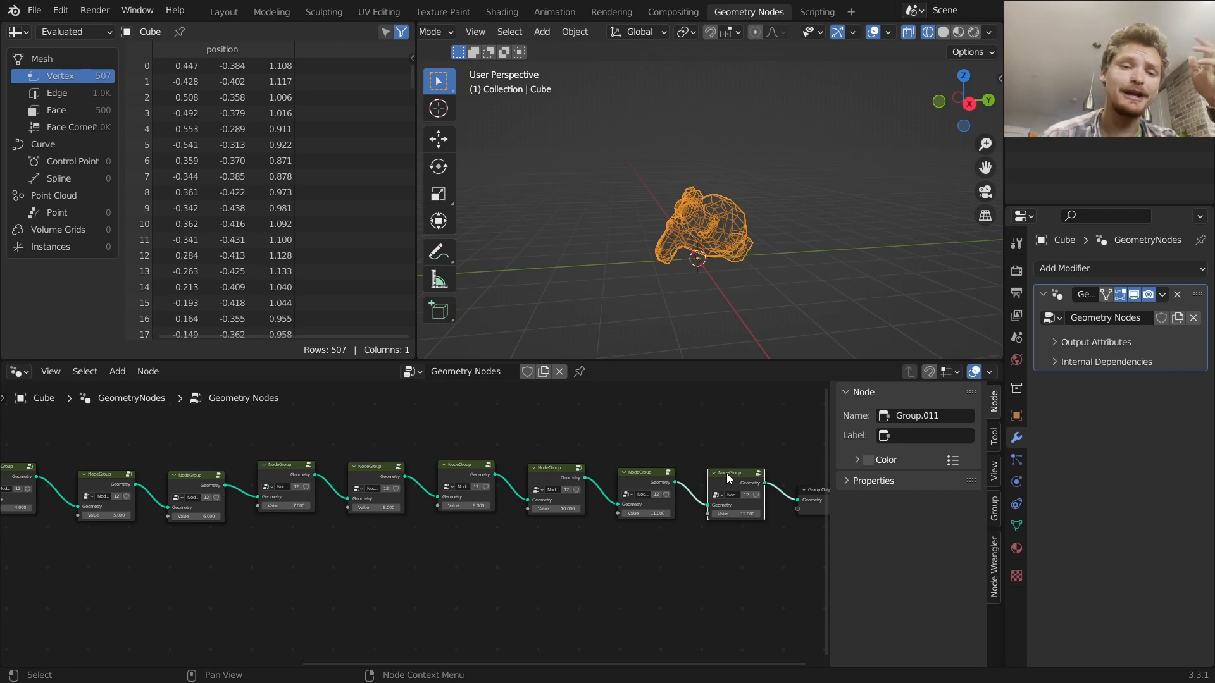
# Enter the node group and connect the floor frame's final Transform output to the Group Output
pyautogui.scroll(1, 480, 454)
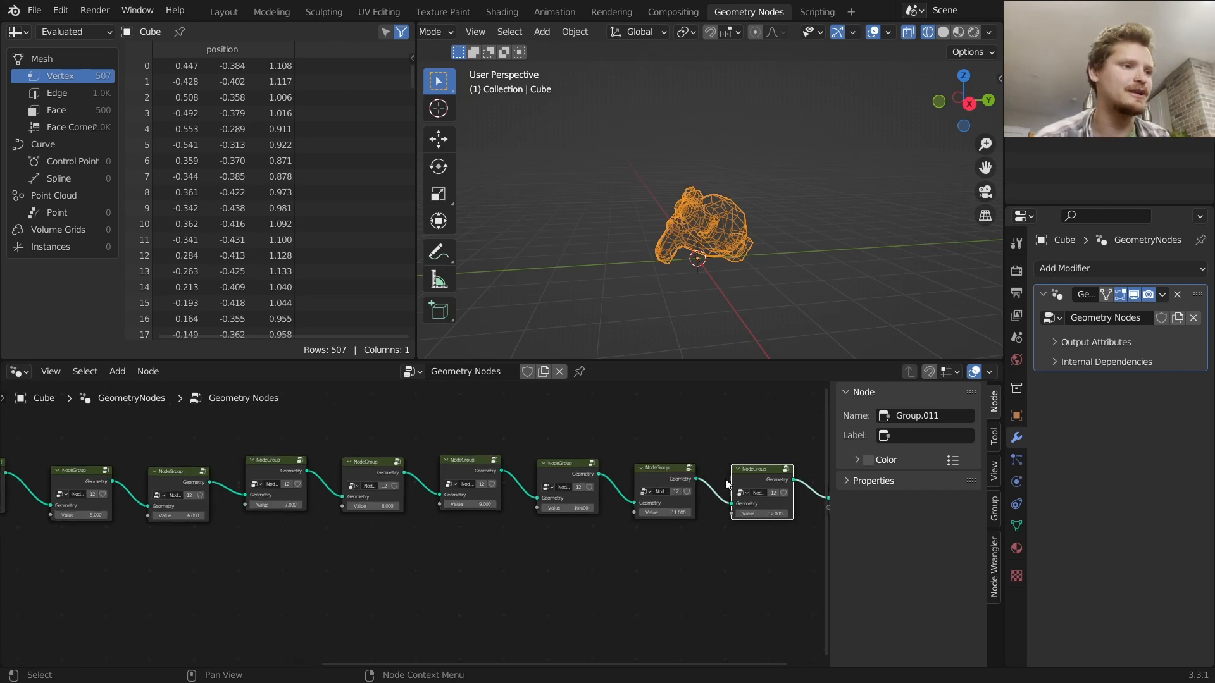
pyautogui.press('Tab')
pyautogui.moveTo(784, 469); pyautogui.dragTo(534, 477, button='middle')
pyautogui.press('Home')
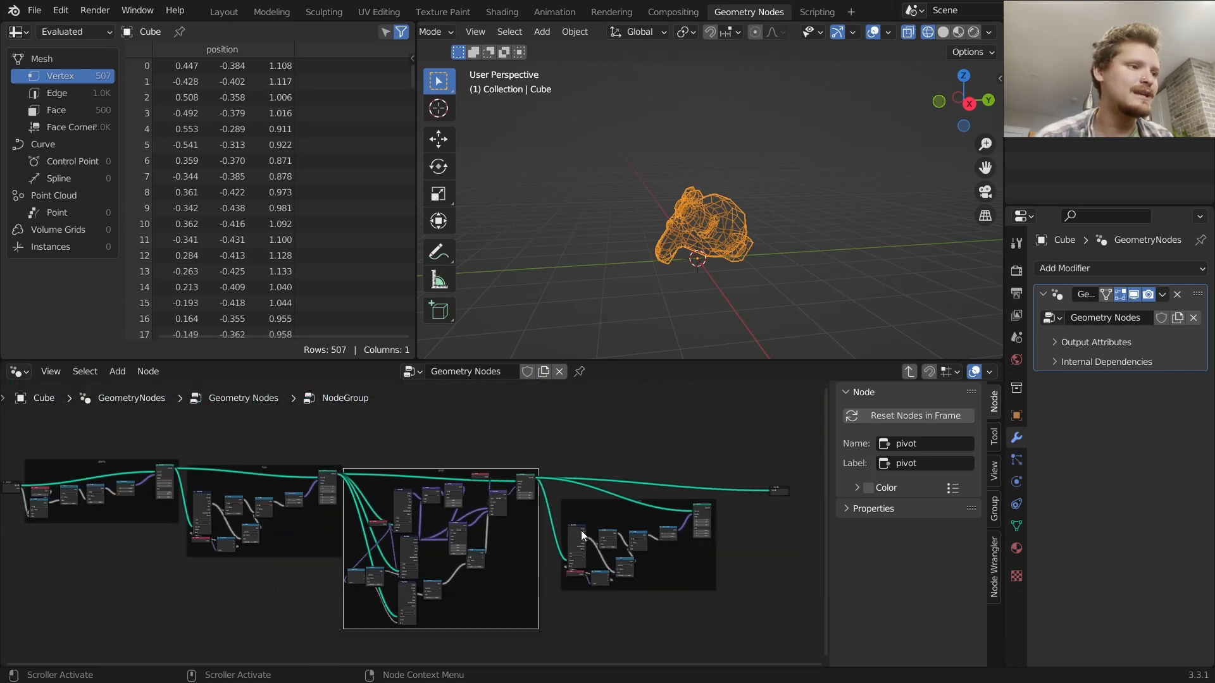
pyautogui.click(708, 507)
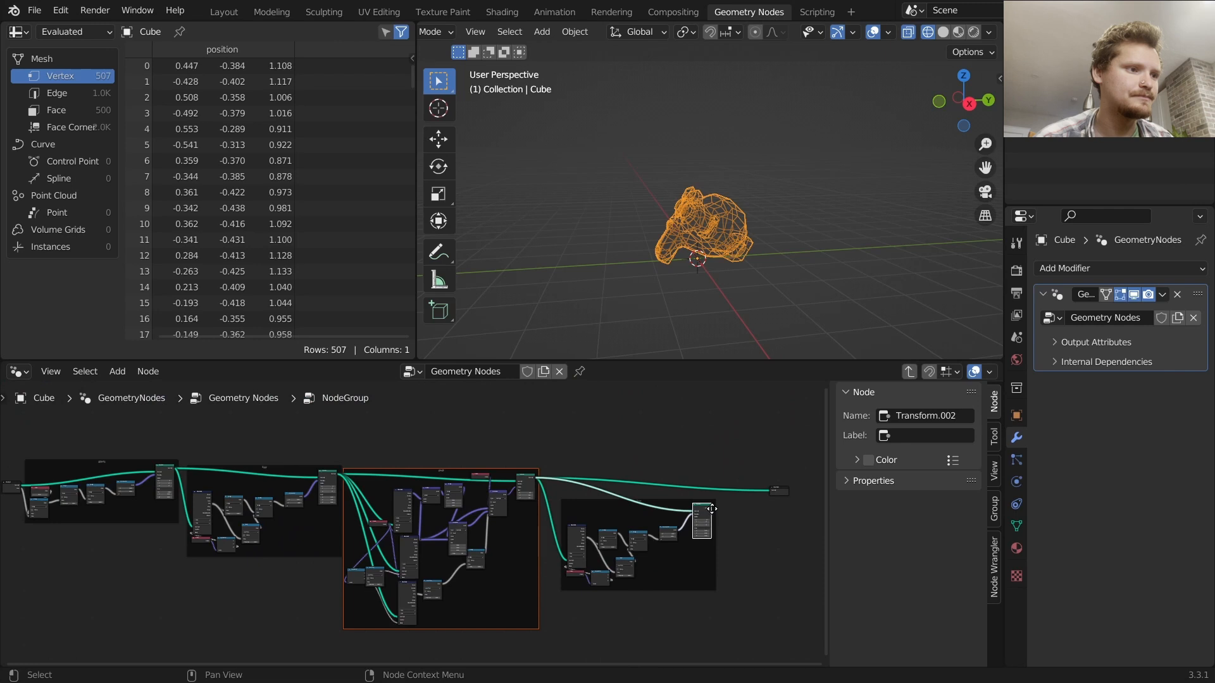
pyautogui.moveTo(711, 507); pyautogui.dragTo(770, 491)
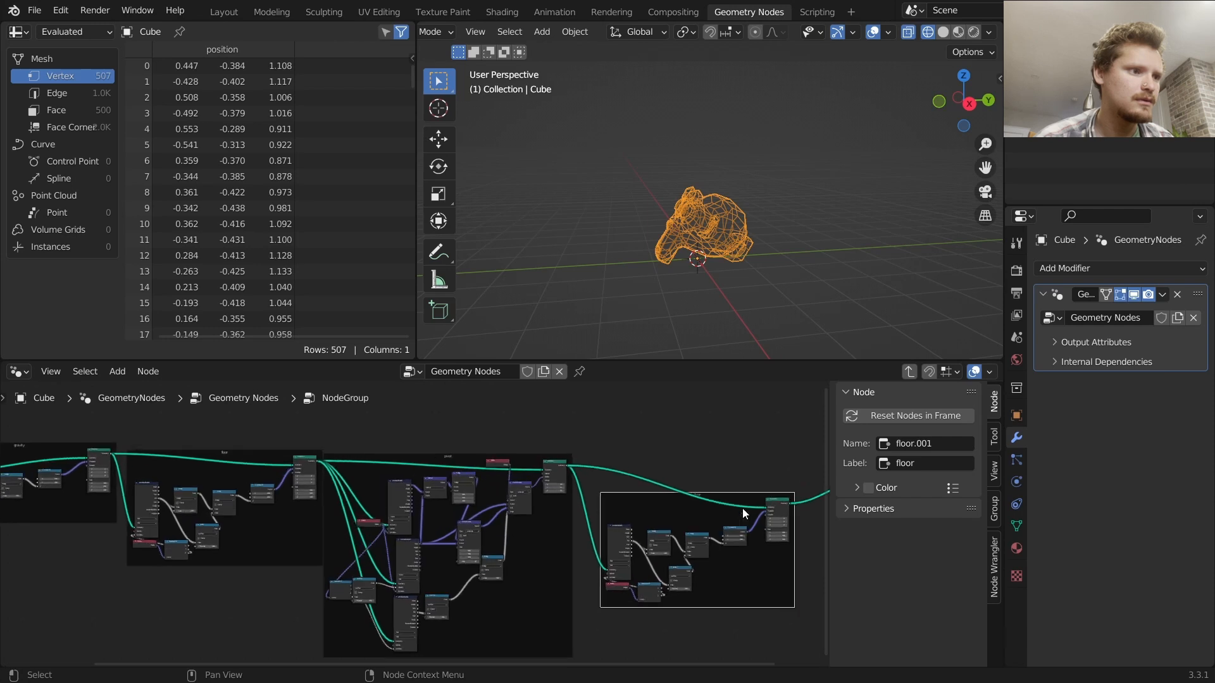
# Exit the node group and preview the output of each node group along the chain in turn
pyautogui.press('Tab')
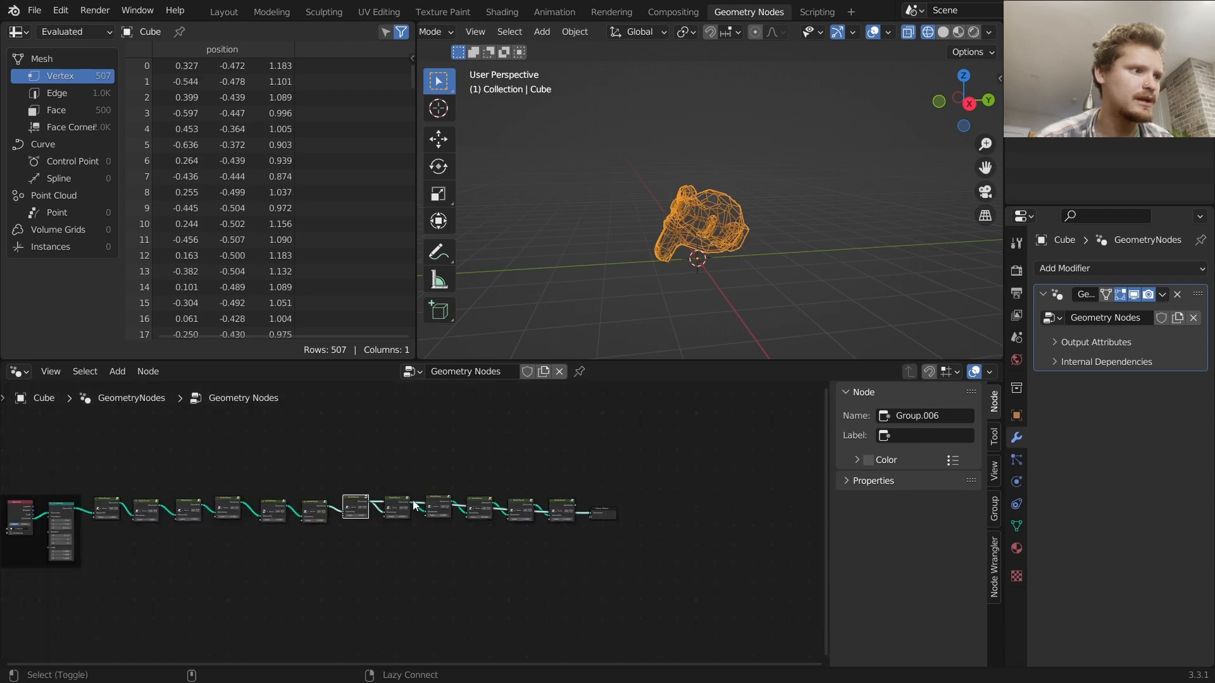
pyautogui.click(407, 504)
pyautogui.click(447, 504)
pyautogui.click(483, 506)
pyautogui.click(523, 505)
pyautogui.click(560, 504)
pyautogui.scroll(2, 573, 509)
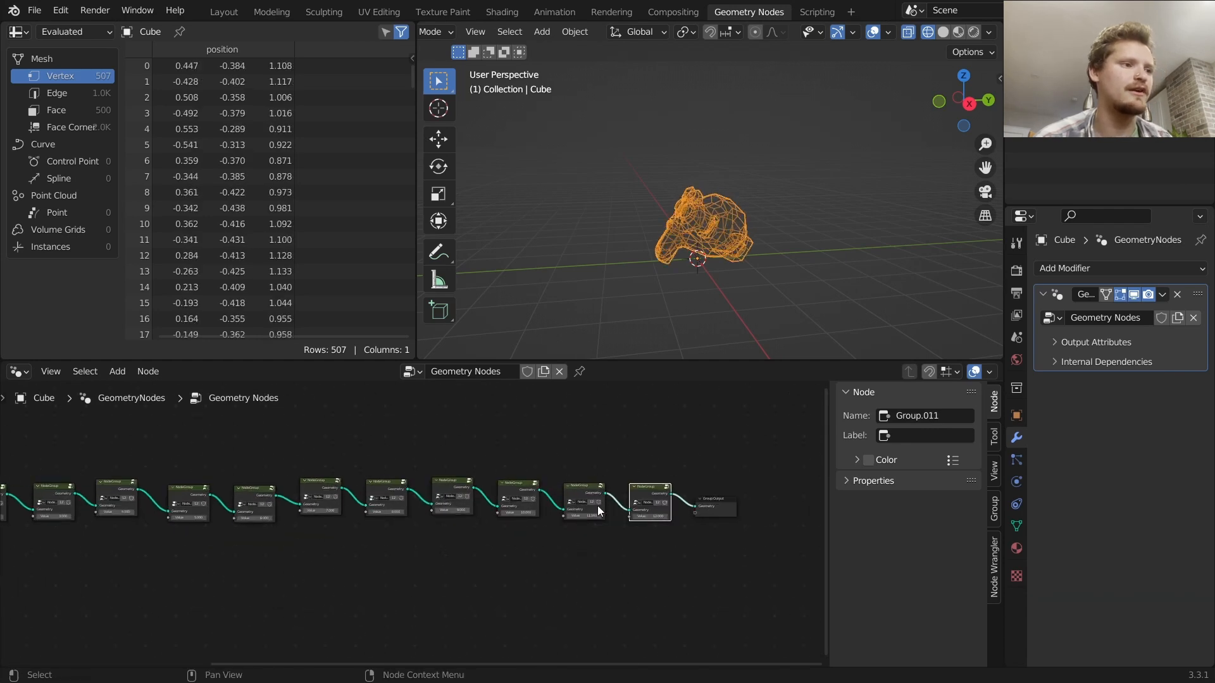
pyautogui.press('Tab')
pyautogui.scroll(4, 405, 522)
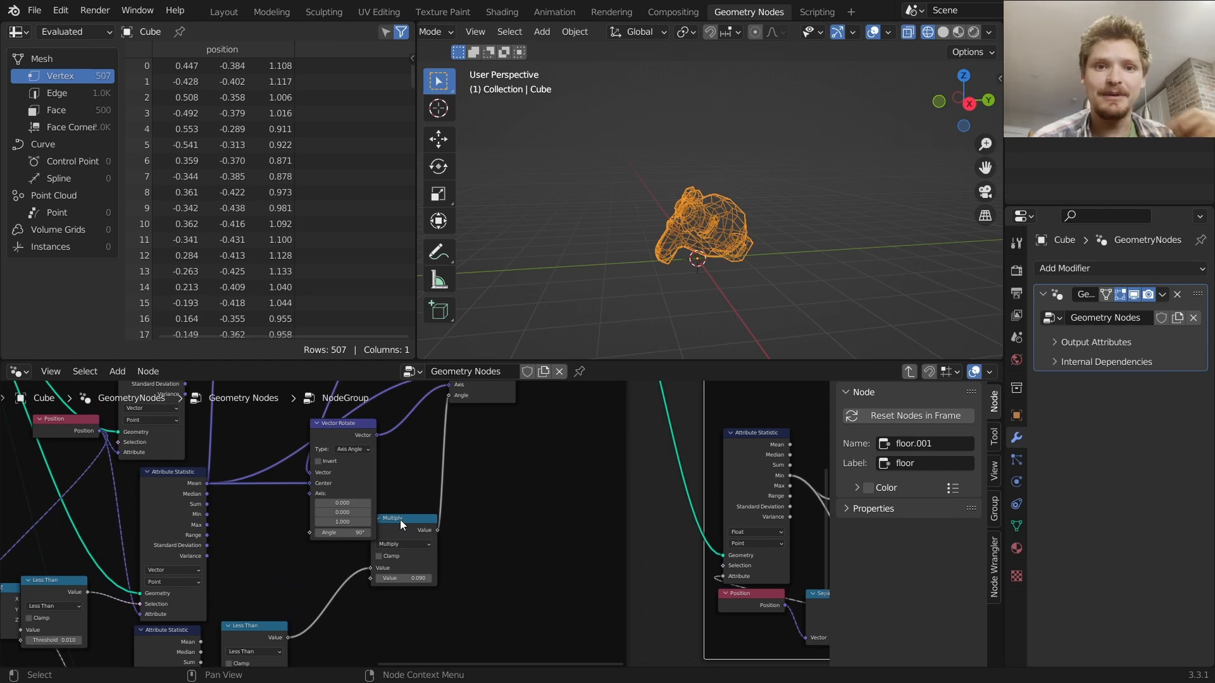
pyautogui.moveTo(367, 557); pyautogui.dragTo(439, 511, button='middle')
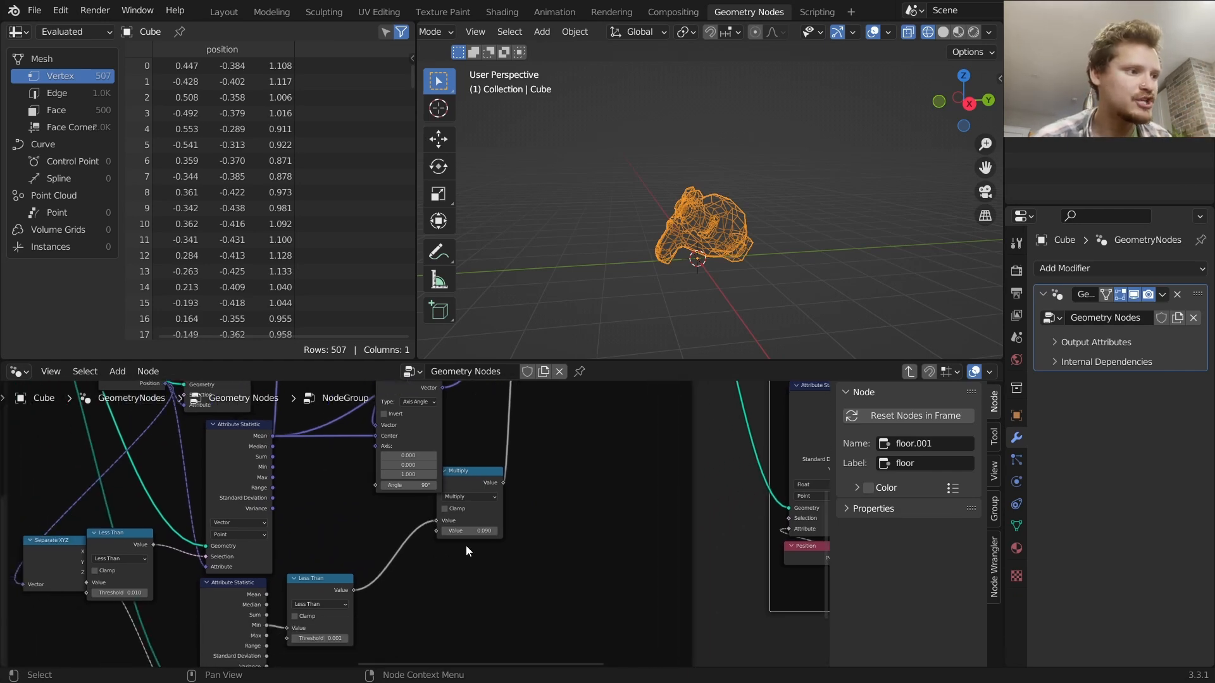
pyautogui.scroll(3, 453, 548)
pyautogui.moveTo(496, 537); pyautogui.dragTo(585, 538)
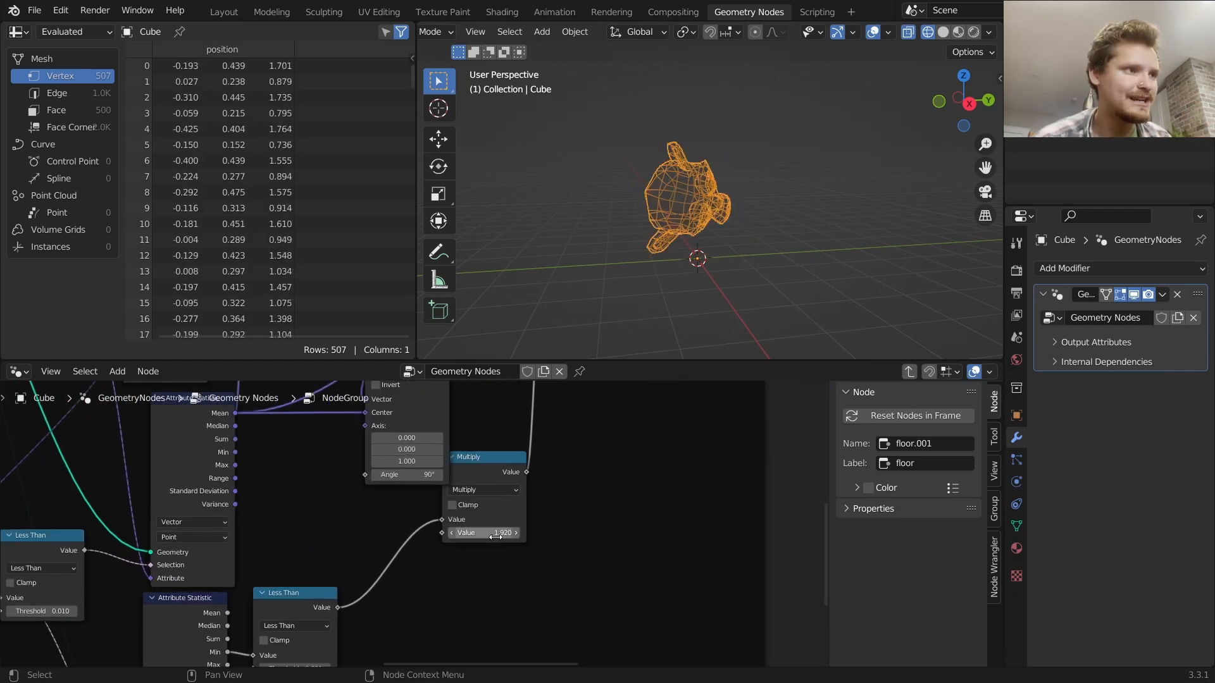
pyautogui.hotkey('ctrl', 'z')
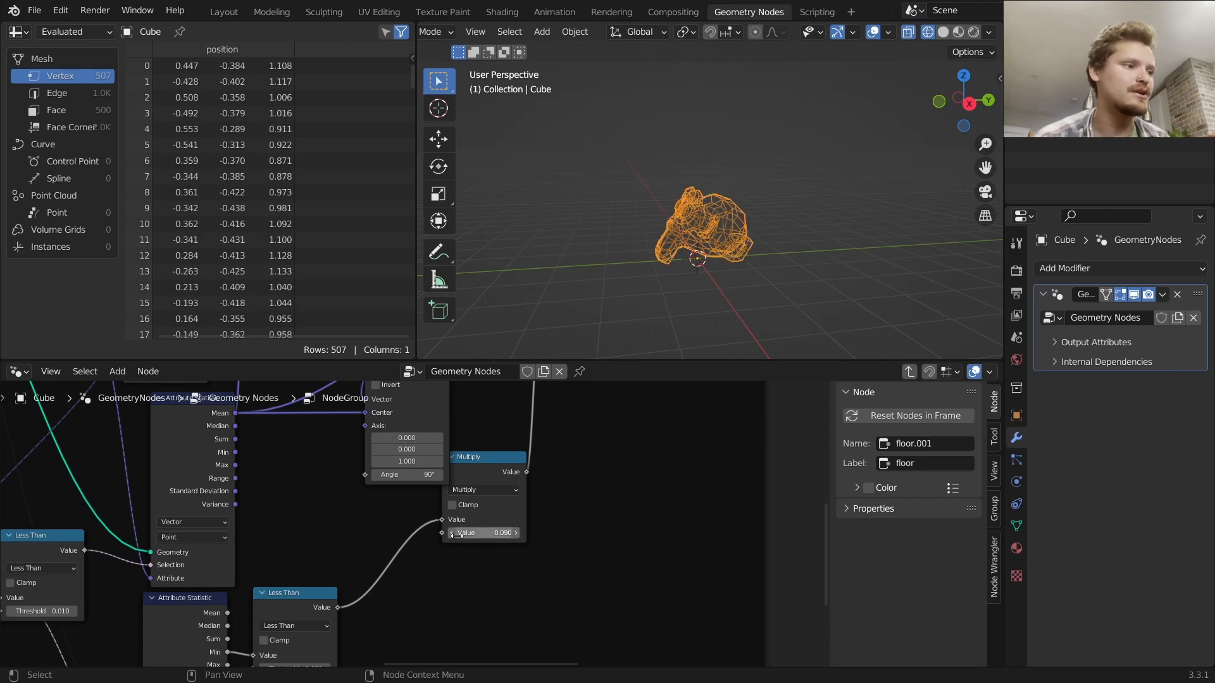
# Duplicate the Multiply node in the floor frame and place the copy below it
pyautogui.click(467, 482)
pyautogui.moveTo(467, 487); pyautogui.dragTo(500, 472, button='middle')
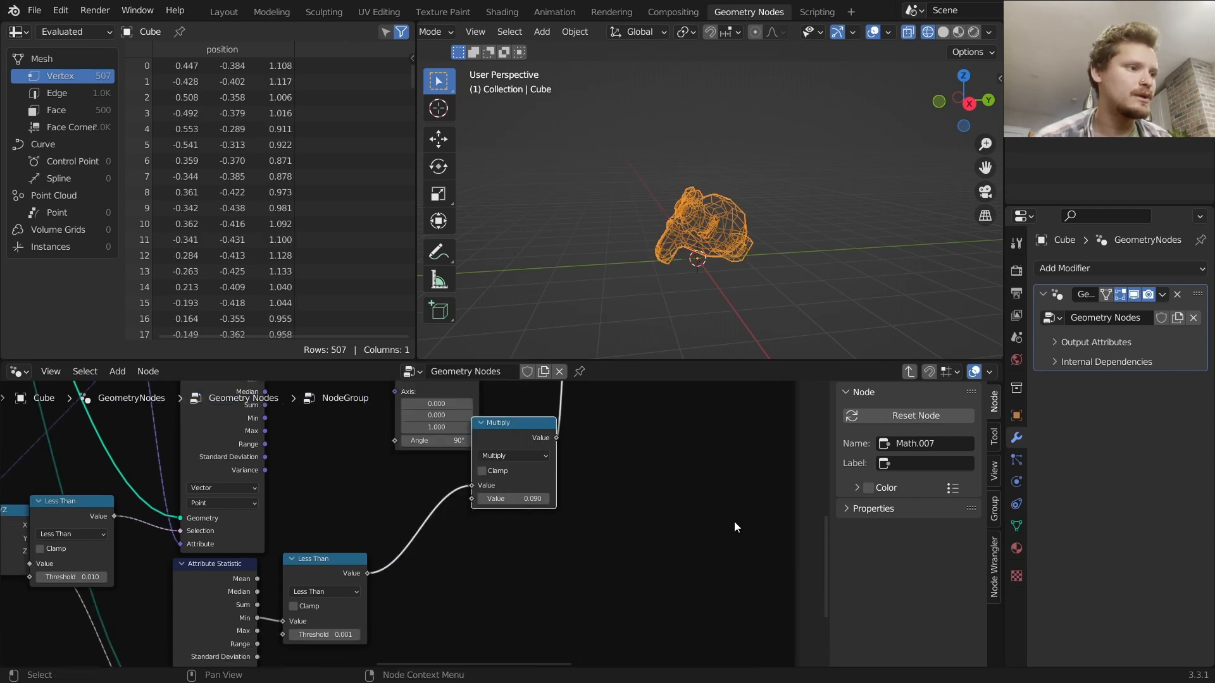
pyautogui.hotkey('shift', 'd')
pyautogui.click(487, 585)
pyautogui.click(481, 567)
pyautogui.click(481, 568)
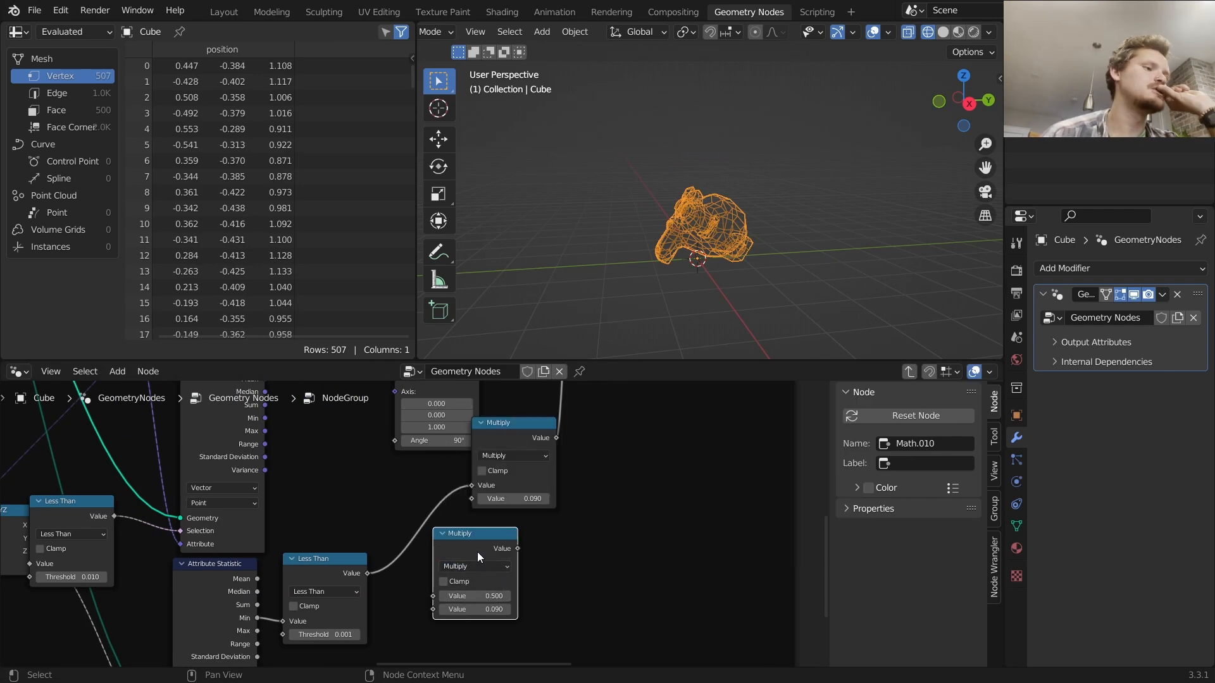
# Set the original Multiply node's value to 0.5
pyautogui.click(541, 500)
pyautogui.press('BackSpace')
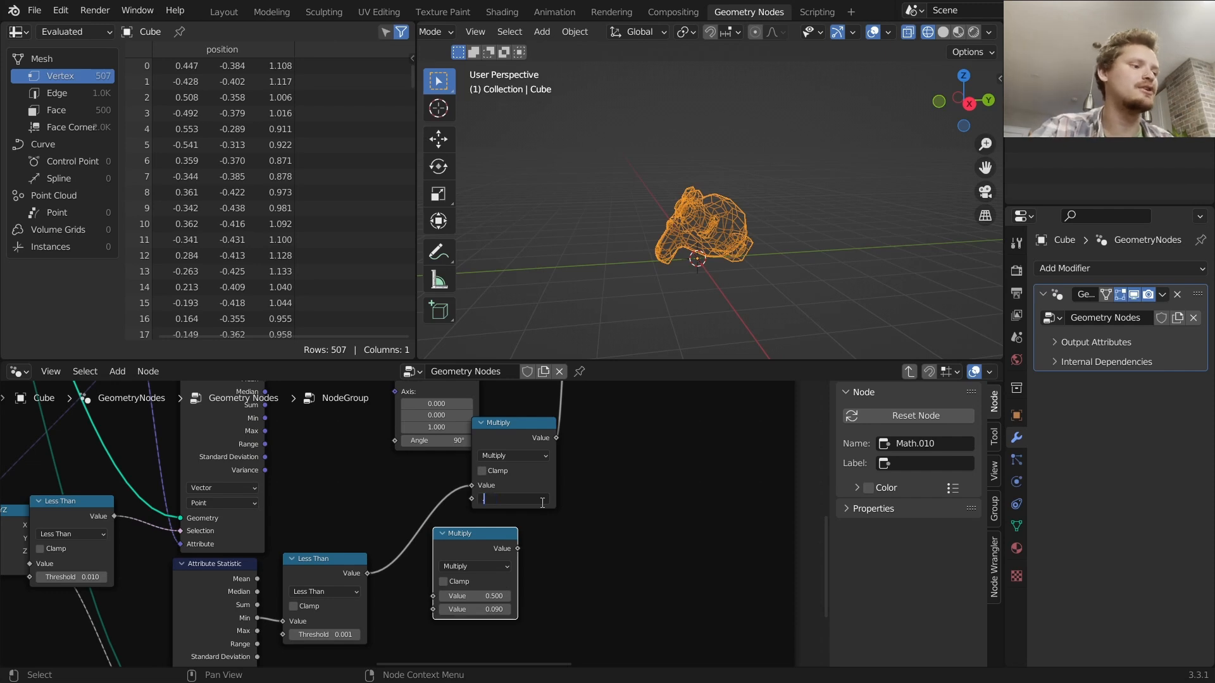
pyautogui.write('0.1')
pyautogui.press('Return')
pyautogui.click(537, 500)
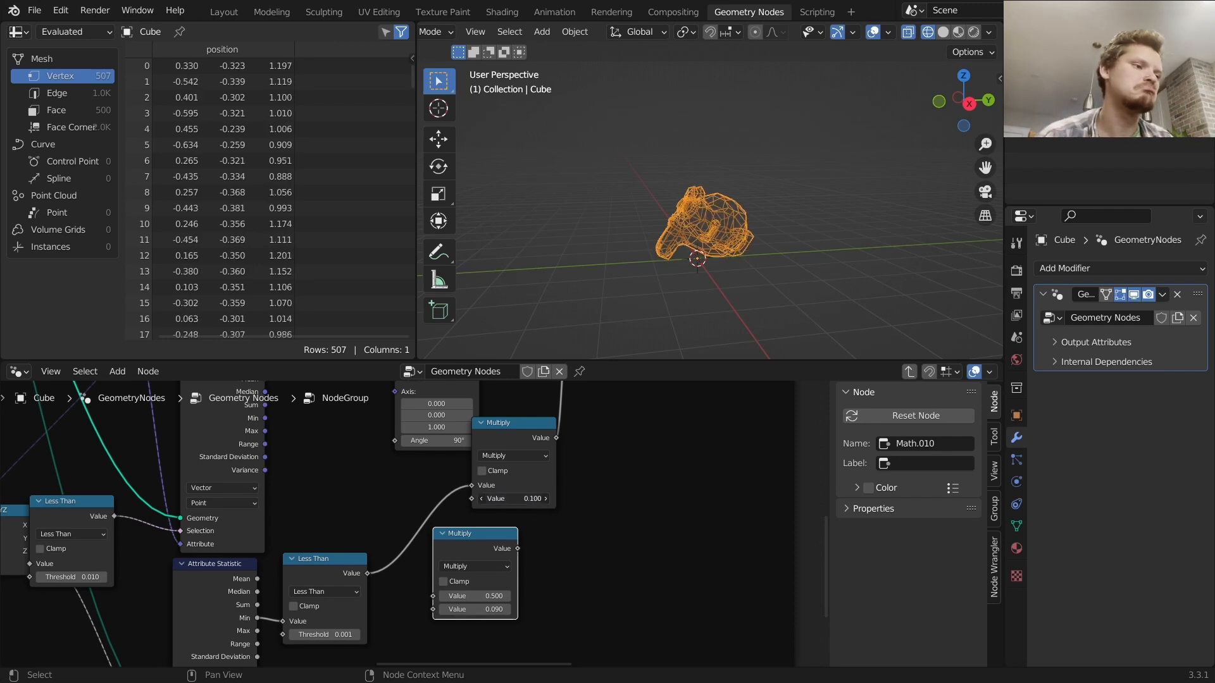
pyautogui.write('.5')
pyautogui.press('Return')
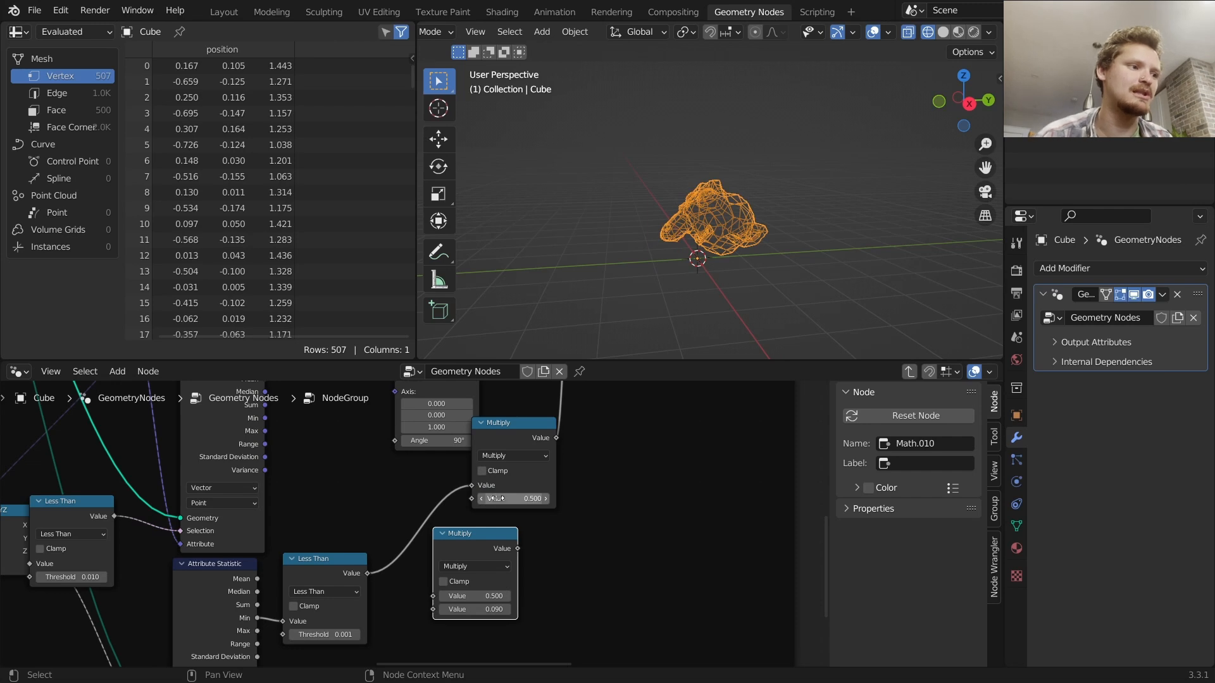
# Change the duplicated node's operation to Subtract
pyautogui.click(469, 560)
pyautogui.click(468, 547)
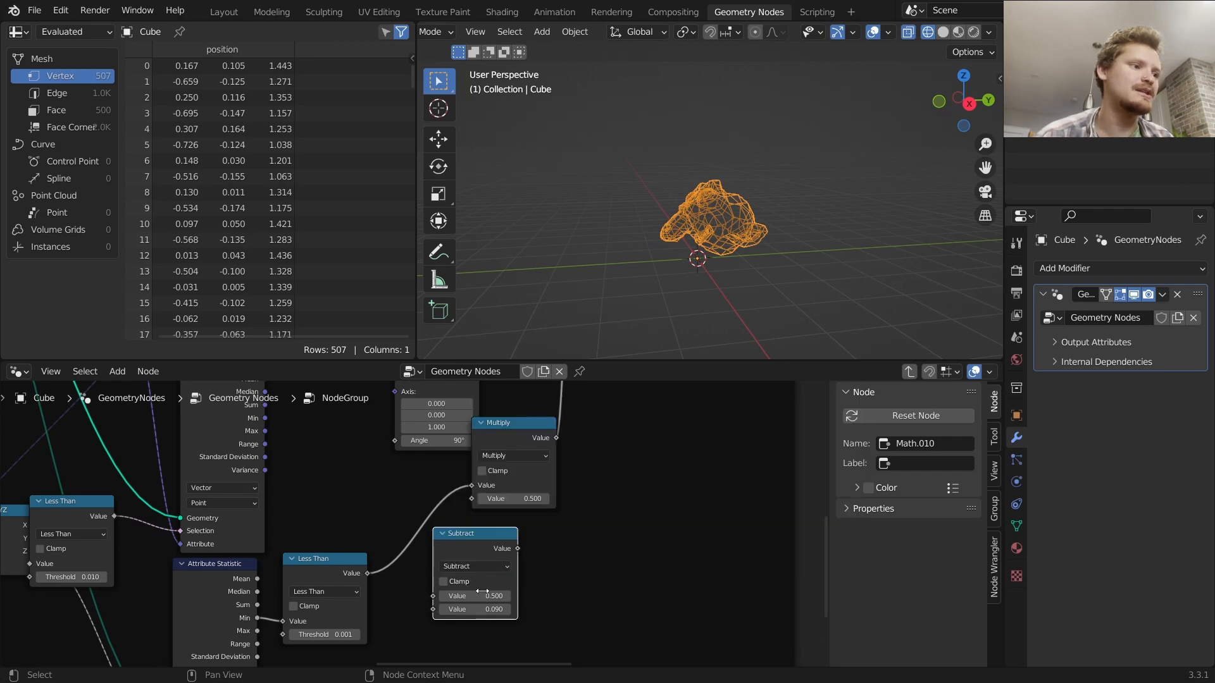
pyautogui.click(474, 596)
pyautogui.press('Return')
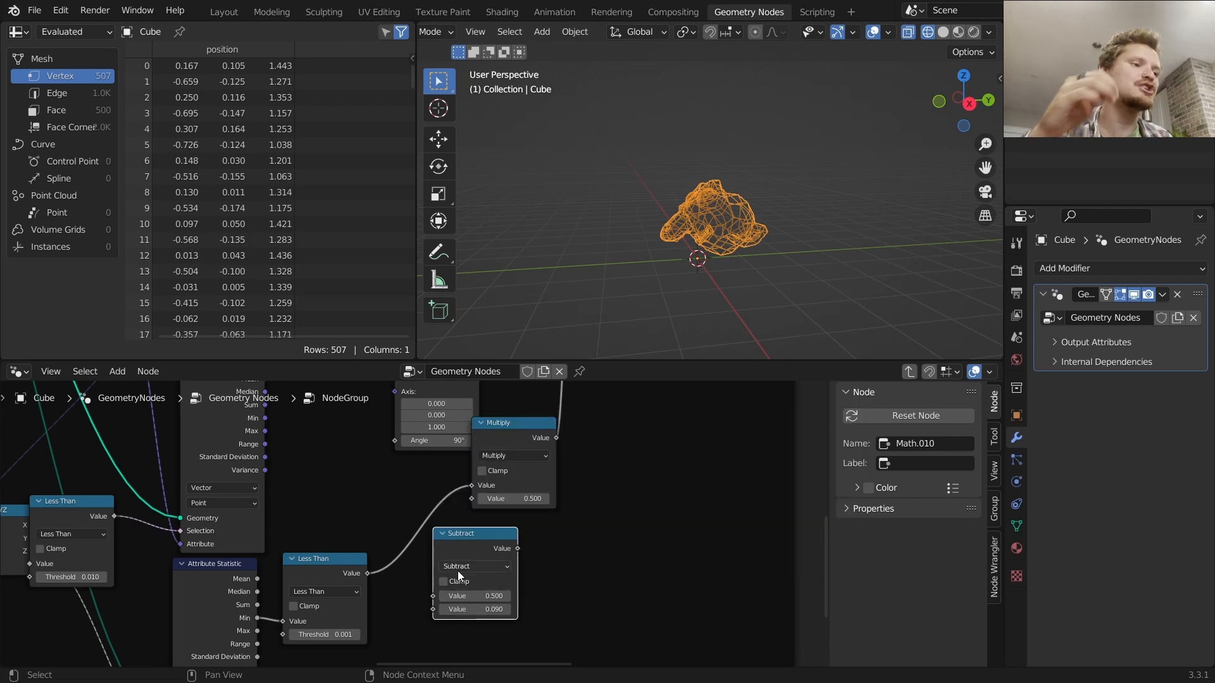
pyautogui.moveTo(476, 595); pyautogui.dragTo(524, 480, button='middle')
# Duplicate the Subtract node and enable Clamp on the original Subtract node
pyautogui.hotkey('shift', 'd')
pyautogui.click(460, 565)
pyautogui.moveTo(458, 555); pyautogui.dragTo(482, 495)
pyautogui.click(492, 469)
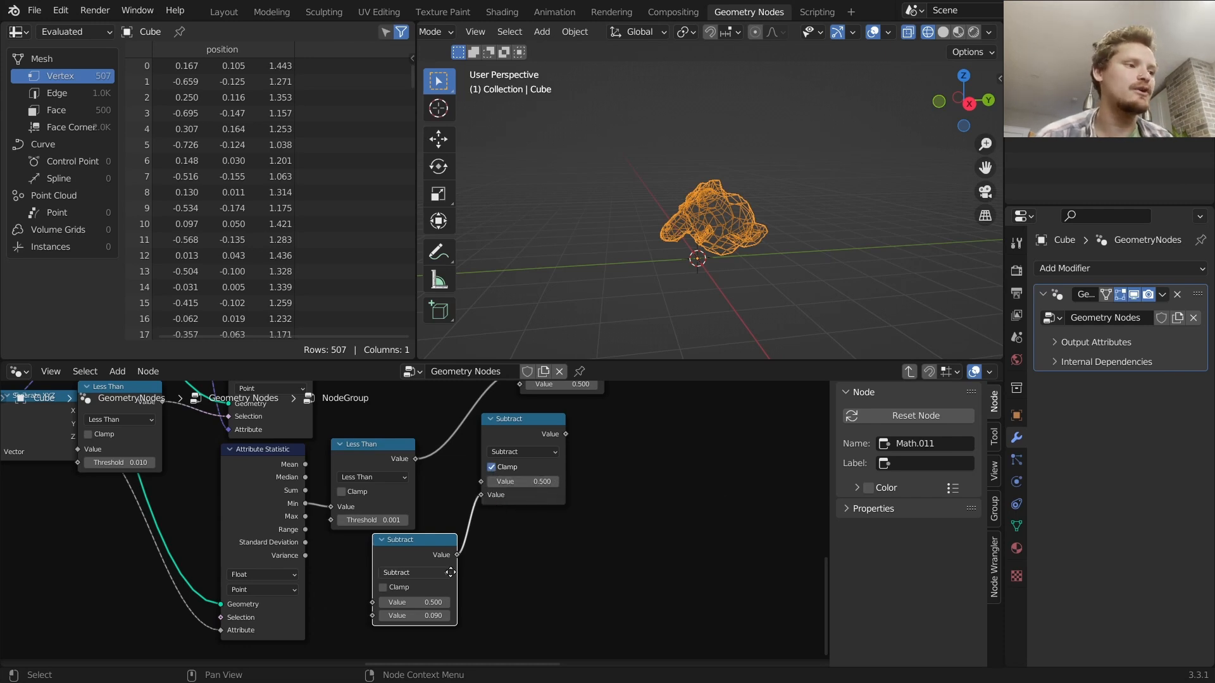
# Change the new duplicate to Multiply and set its first value to 0.05
pyautogui.moveTo(447, 572); pyautogui.dragTo(469, 555, button='middle')
pyautogui.click(469, 554)
pyautogui.click(424, 427)
pyautogui.click(460, 581)
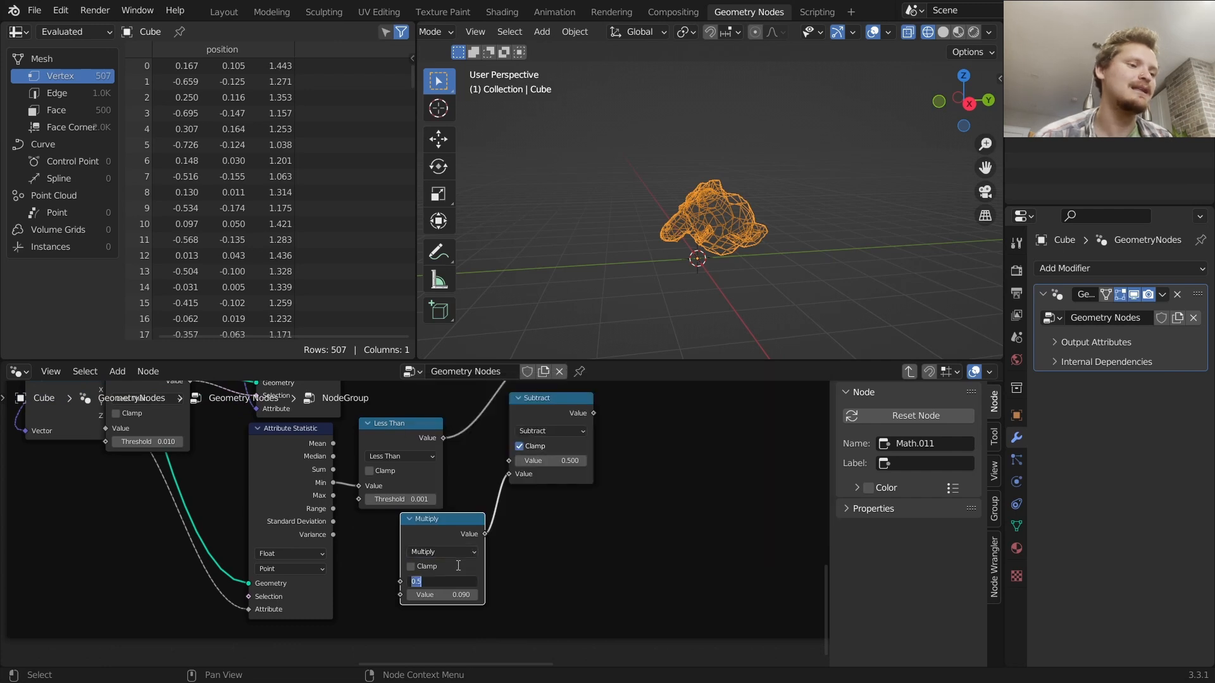
pyautogui.write('.0')
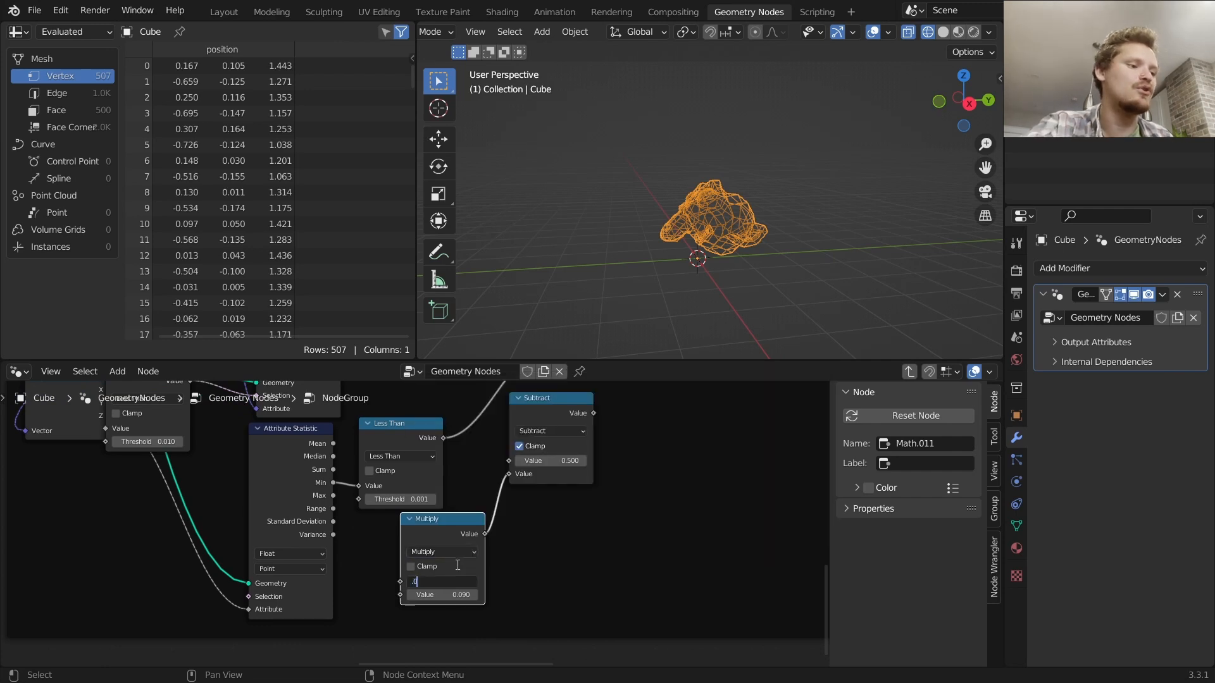
pyautogui.write('5')
pyautogui.press('Return')
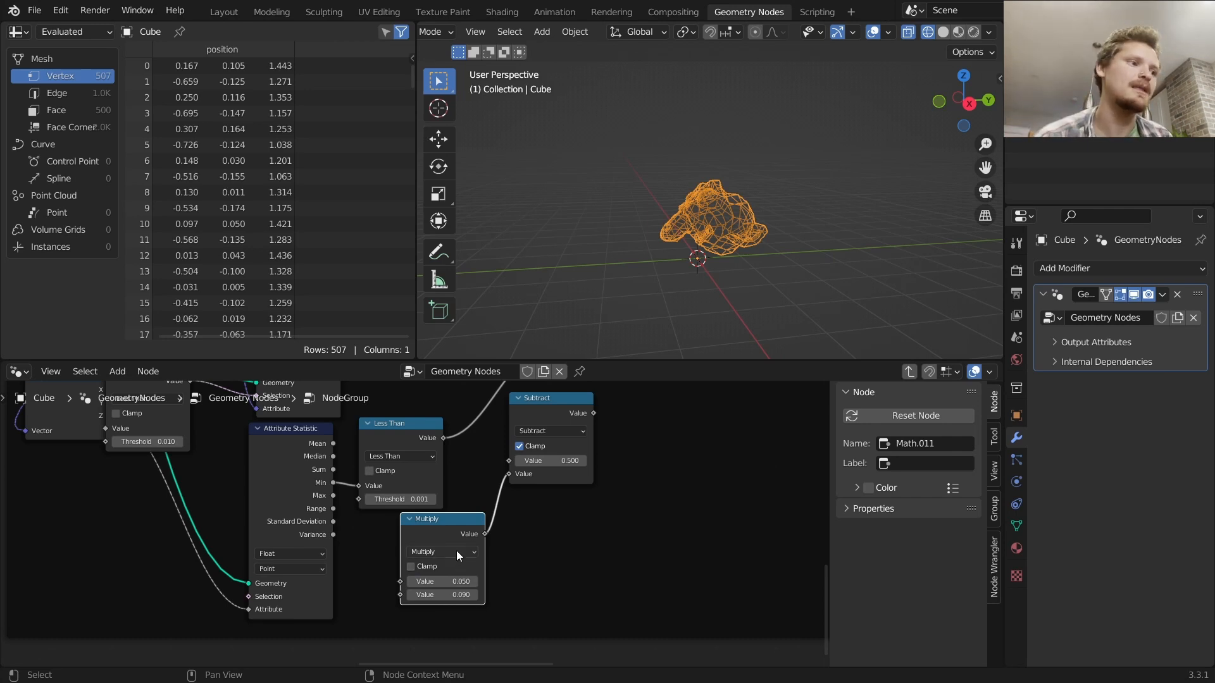
pyautogui.press('Tab')
pyautogui.keyDown('ctrl'); pyautogui.scroll(15, 312, 504); pyautogui.keyUp('ctrl')
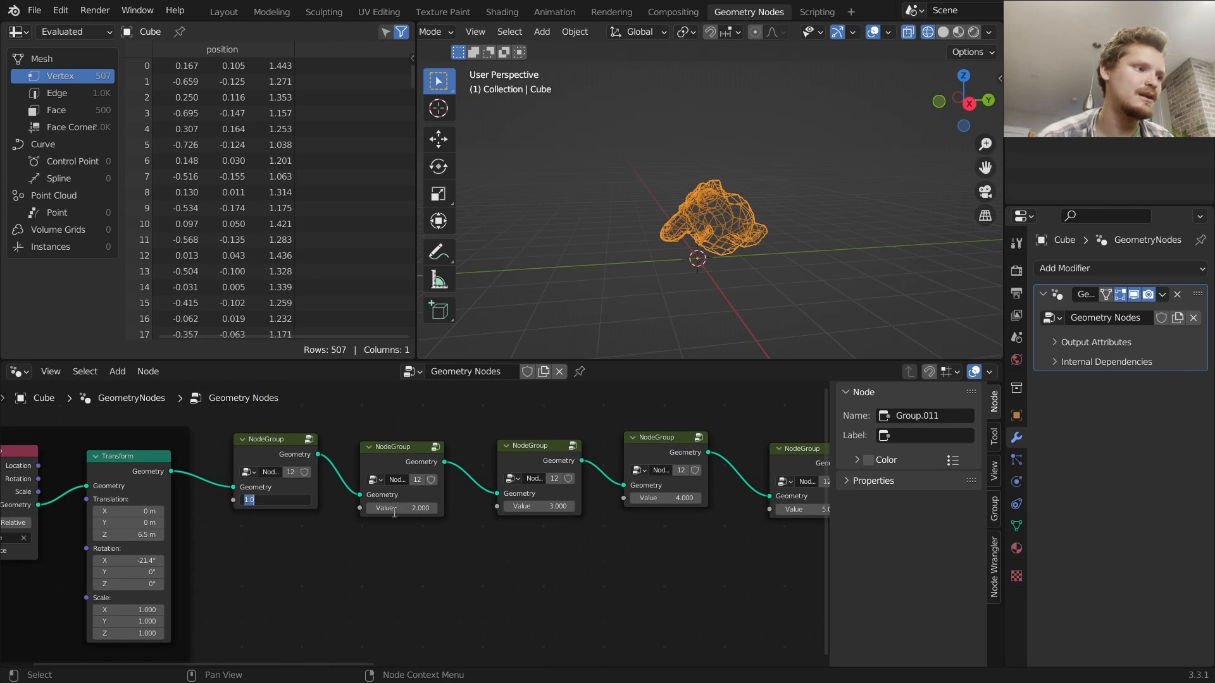
pyautogui.click(403, 511)
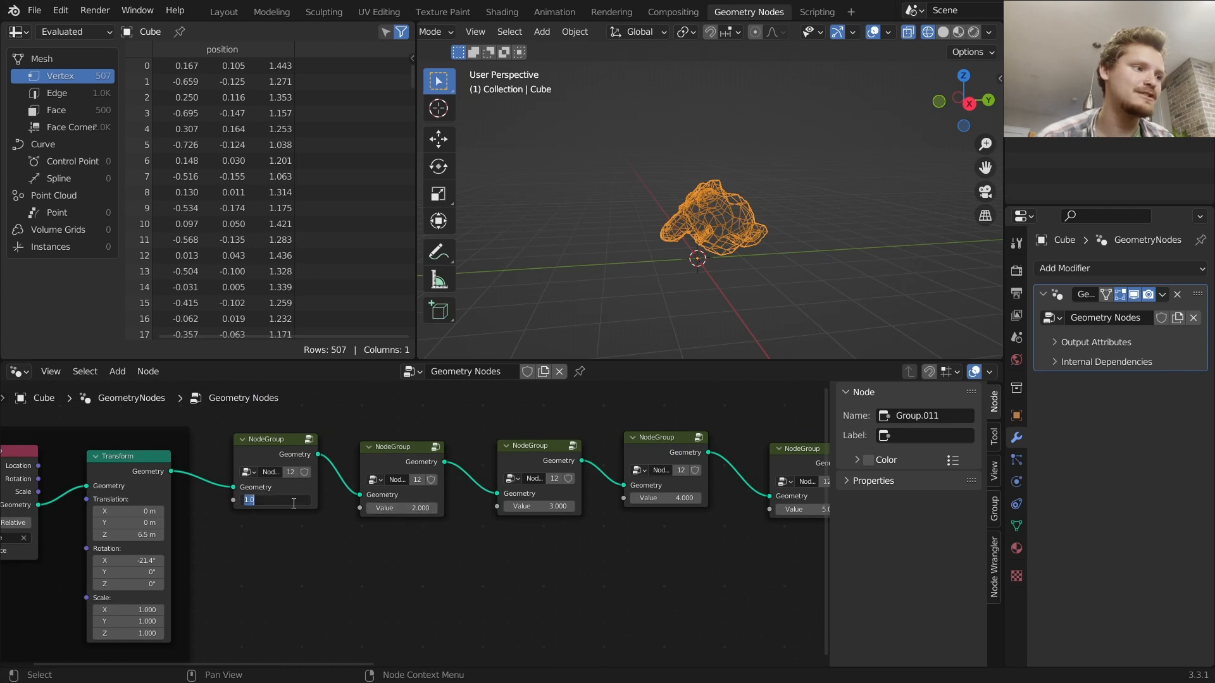
pyautogui.click(532, 509)
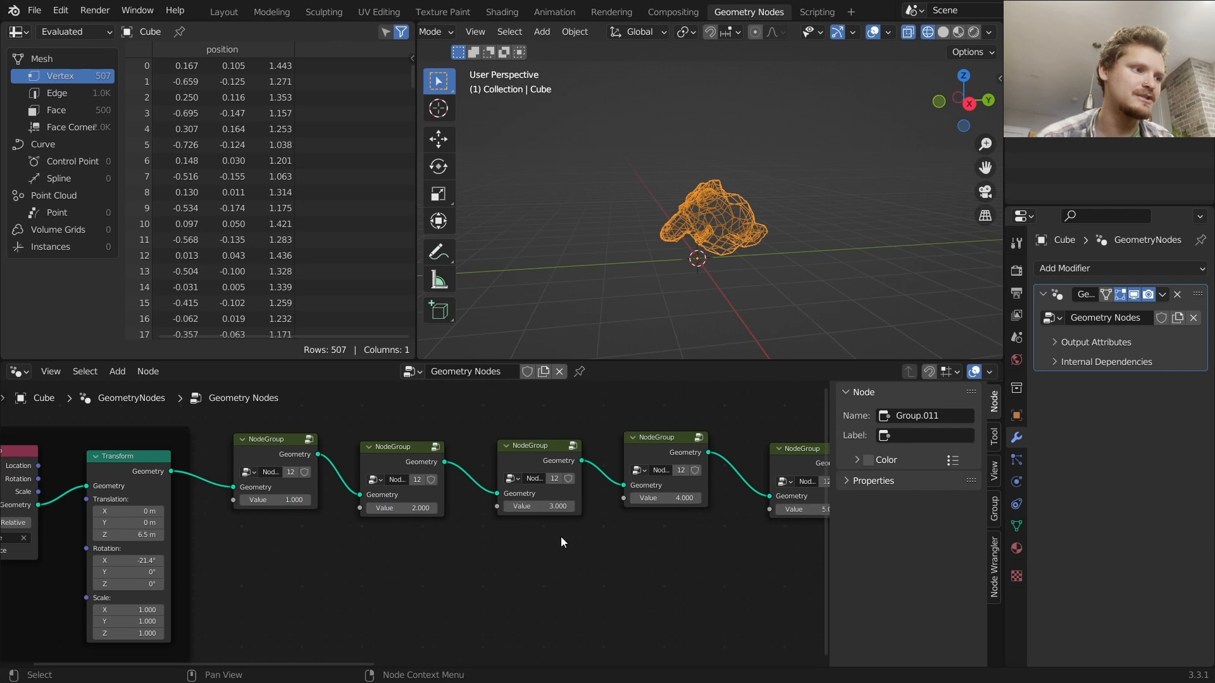
# Re-enter the group and connect the Group Input value to the new Multiply node's second input
pyautogui.press('Tab')
pyautogui.scroll(-6, 457, 531)
pyautogui.moveTo(270, 486); pyautogui.dragTo(615, 598, button='middle')
pyautogui.moveTo(113, 451)
pyautogui.mouseDown(button='middle')
pyautogui.moveTo(277, 520)
pyautogui.moveTo(566, 557)
pyautogui.mouseUp(button='middle')
pyautogui.moveTo(233, 472); pyautogui.dragTo(187, 558)
pyautogui.moveTo(393, 563); pyautogui.dragTo(217, 499, button='middle')
pyautogui.scroll(-5, 243, 508)
pyautogui.moveTo(108, 507); pyautogui.dragTo(666, 552)
pyautogui.scroll(4, 703, 556)
pyautogui.scroll(7, 617, 543)
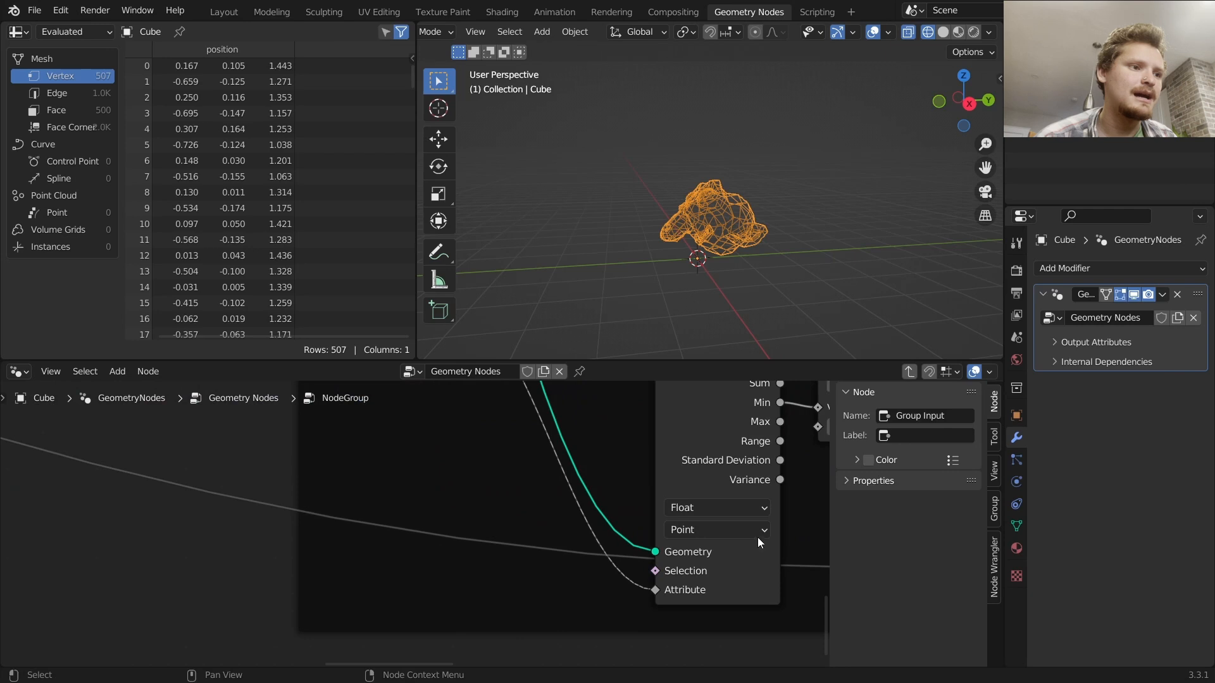
pyautogui.moveTo(771, 536); pyautogui.dragTo(320, 535, button='middle')
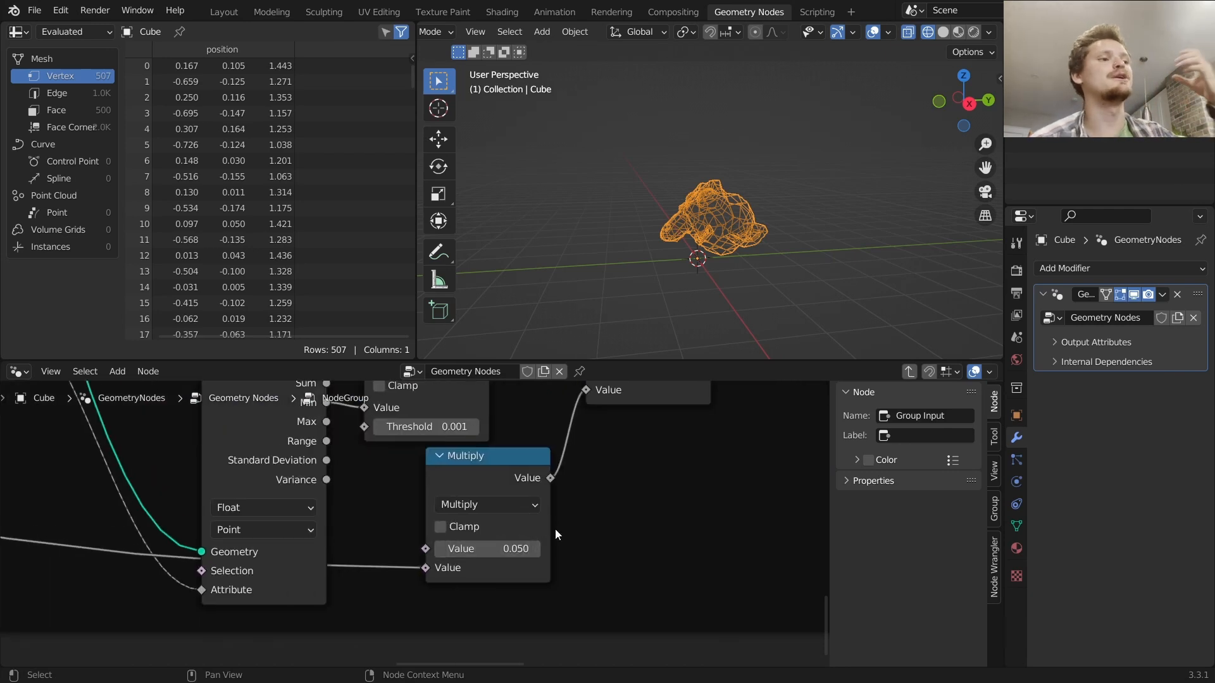
# Feed the new Multiply into the Subtract node, its result into the rotation Multiply, and exit the group
pyautogui.scroll(-4, 551, 528)
pyautogui.moveTo(588, 496); pyautogui.dragTo(478, 553, button='middle')
pyautogui.moveTo(516, 474); pyautogui.dragTo(465, 553, button='middle')
pyautogui.scroll(-2, 446, 556)
pyautogui.scroll(2, 481, 563)
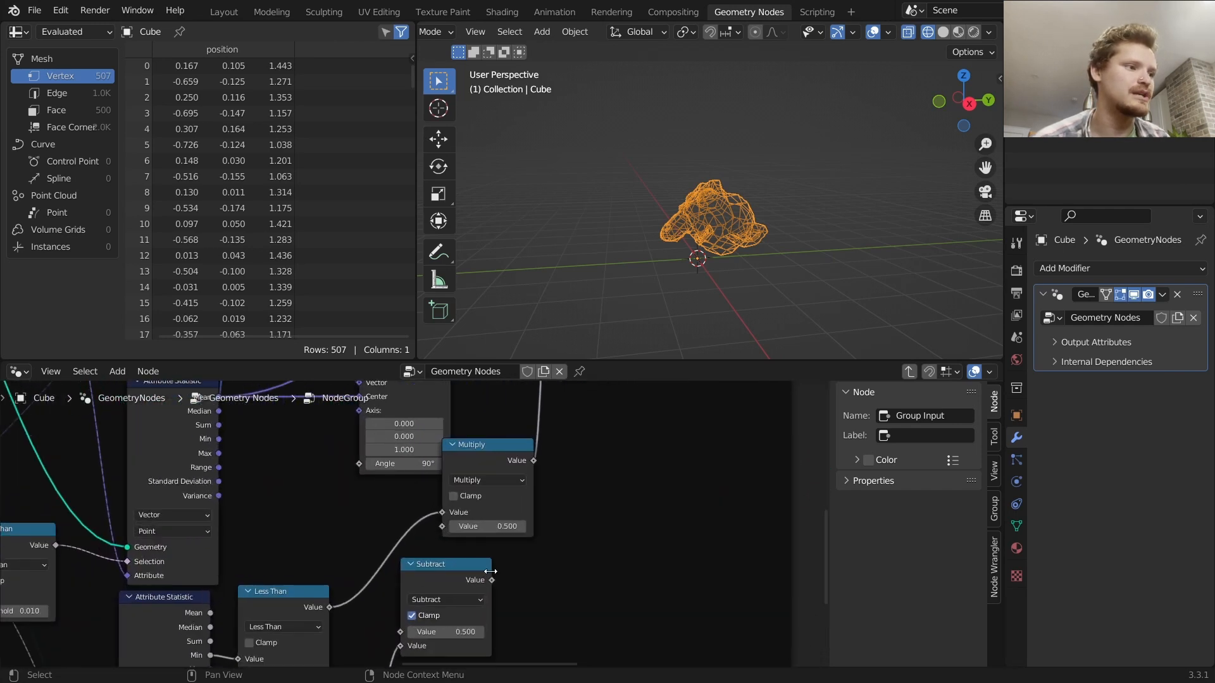
pyautogui.moveTo(492, 582); pyautogui.dragTo(443, 526)
pyautogui.press('Tab')
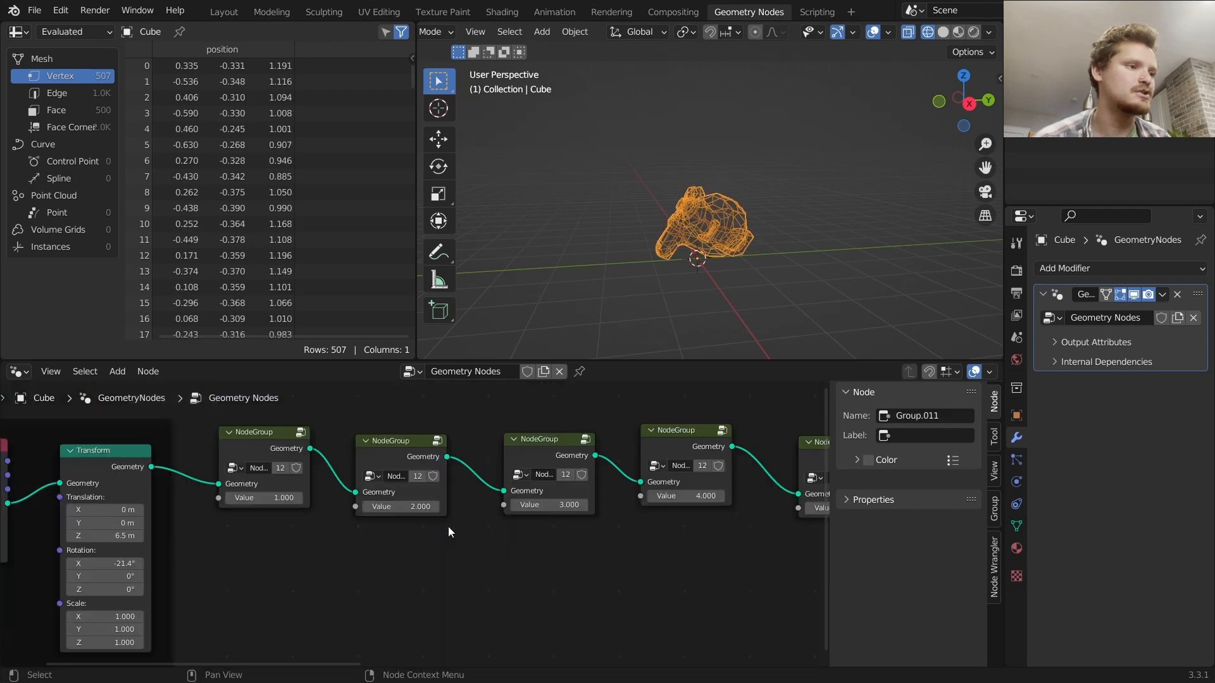
# Preview the output of each node group along the chain in turn
pyautogui.scroll(-5, 389, 484)
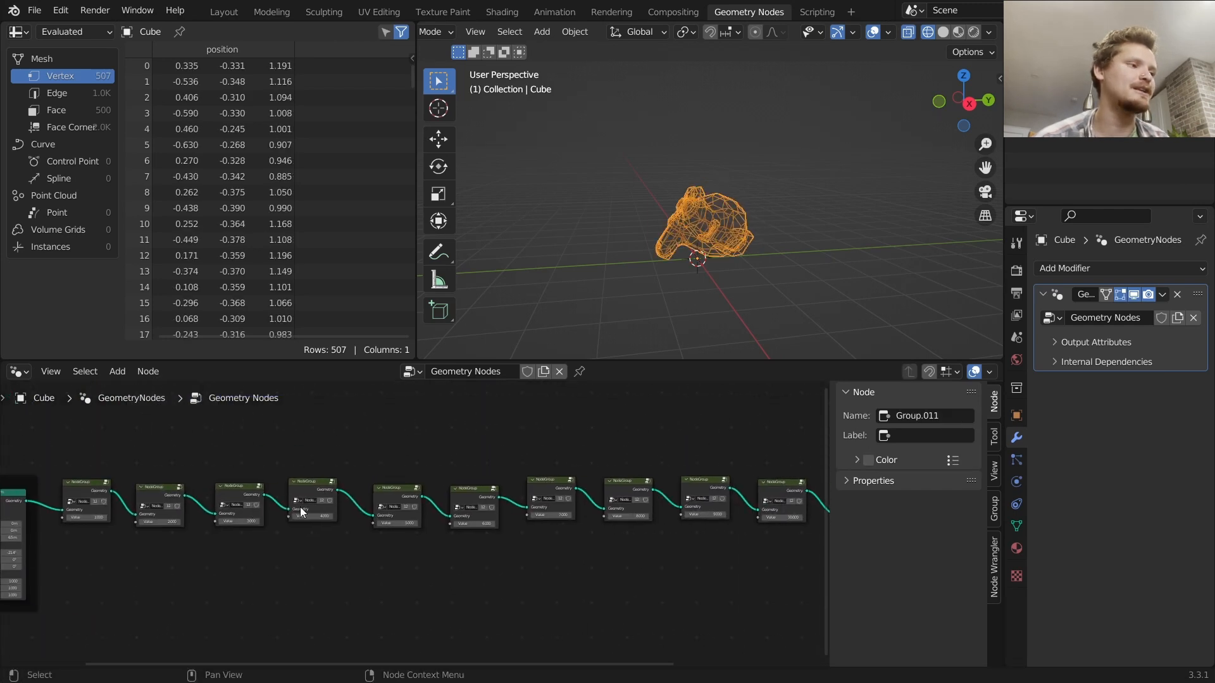
pyautogui.keyDown('ctrl'); pyautogui.keyDown('shift'); pyautogui.click(276, 496); pyautogui.keyUp('shift'); pyautogui.keyUp('ctrl')
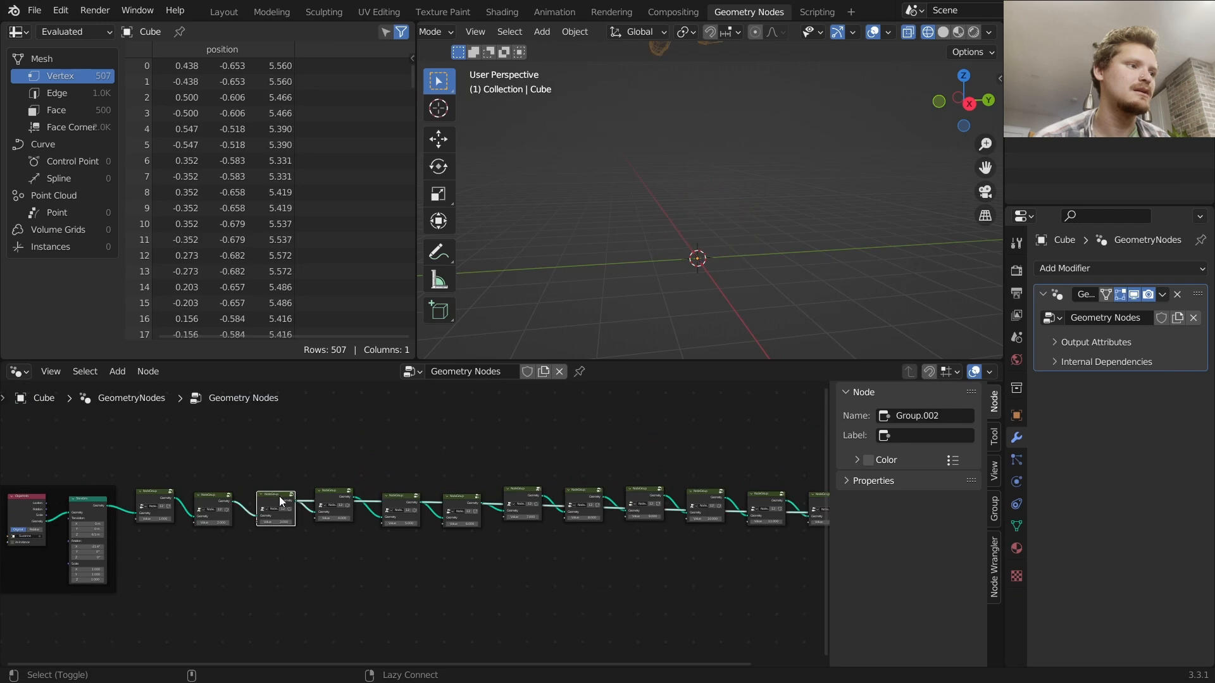
pyautogui.keyDown('ctrl'); pyautogui.keyDown('shift'); pyautogui.click(333, 495); pyautogui.keyUp('shift'); pyautogui.keyUp('ctrl')
pyautogui.keyDown('ctrl'); pyautogui.keyDown('shift'); pyautogui.click(397, 496); pyautogui.keyUp('shift'); pyautogui.keyUp('ctrl')
pyautogui.keyDown('ctrl'); pyautogui.keyDown('shift'); pyautogui.click(460, 504); pyautogui.keyUp('shift'); pyautogui.keyUp('ctrl')
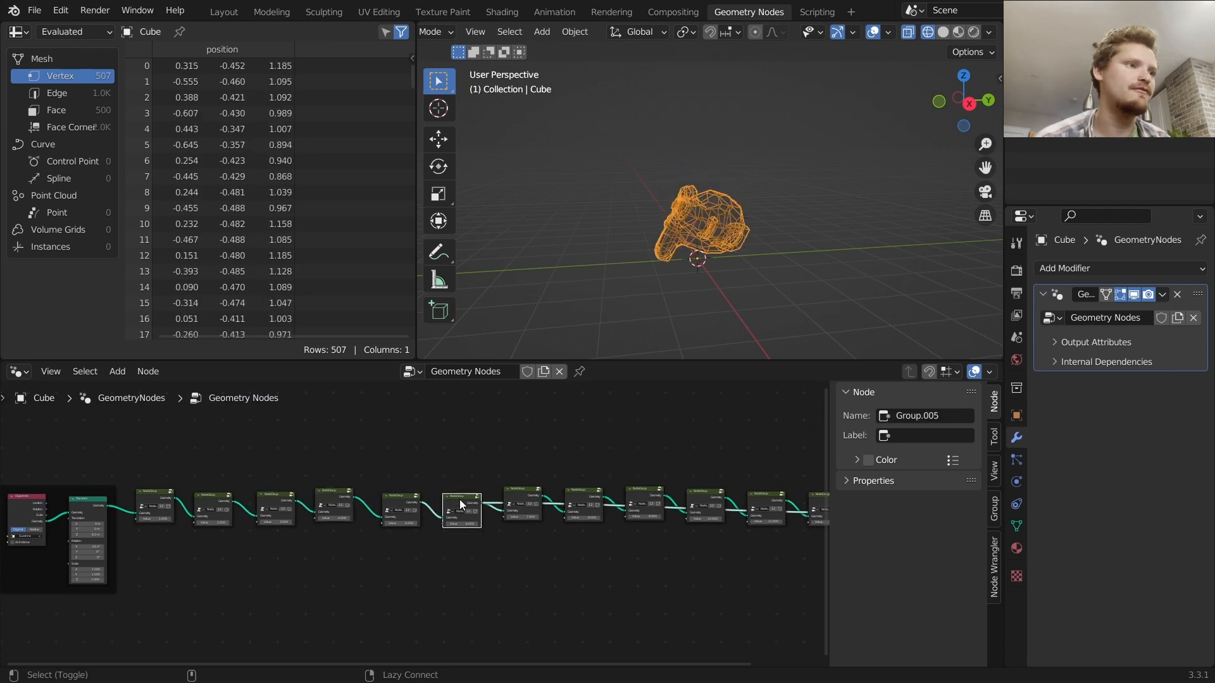
pyautogui.keyDown('ctrl'); pyautogui.keyDown('shift'); pyautogui.click(520, 500); pyautogui.keyUp('shift'); pyautogui.keyUp('ctrl')
pyautogui.keyDown('ctrl'); pyautogui.keyDown('shift'); pyautogui.click(576, 502); pyautogui.keyUp('shift'); pyautogui.keyUp('ctrl')
pyautogui.keyDown('ctrl'); pyautogui.keyDown('shift'); pyautogui.click(645, 502); pyautogui.keyUp('shift'); pyautogui.keyUp('ctrl')
pyautogui.keyDown('ctrl'); pyautogui.keyDown('shift'); pyautogui.click(717, 500); pyautogui.keyUp('shift'); pyautogui.keyUp('ctrl')
pyautogui.keyDown('ctrl'); pyautogui.keyDown('shift'); pyautogui.click(752, 501); pyautogui.keyUp('shift'); pyautogui.keyUp('ctrl')
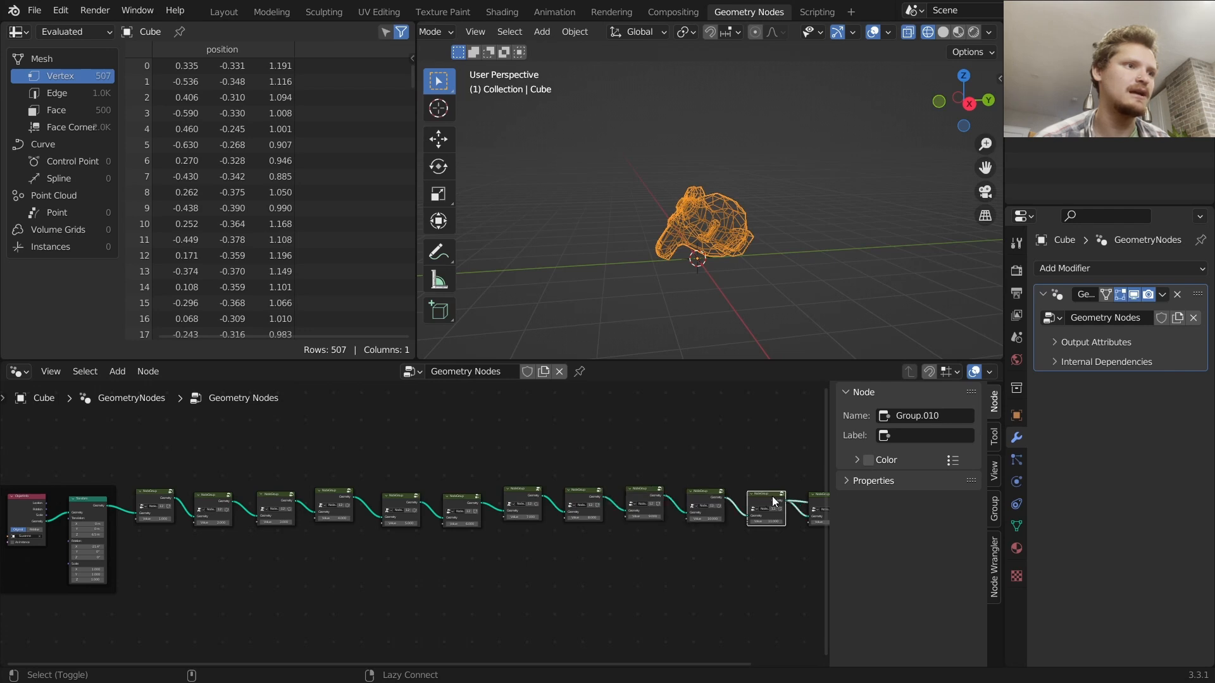
pyautogui.moveTo(820, 500); pyautogui.dragTo(655, 485, button='middle')
pyautogui.keyDown('ctrl'); pyautogui.keyDown('shift'); pyautogui.click(655, 484); pyautogui.keyUp('shift'); pyautogui.keyUp('ctrl')
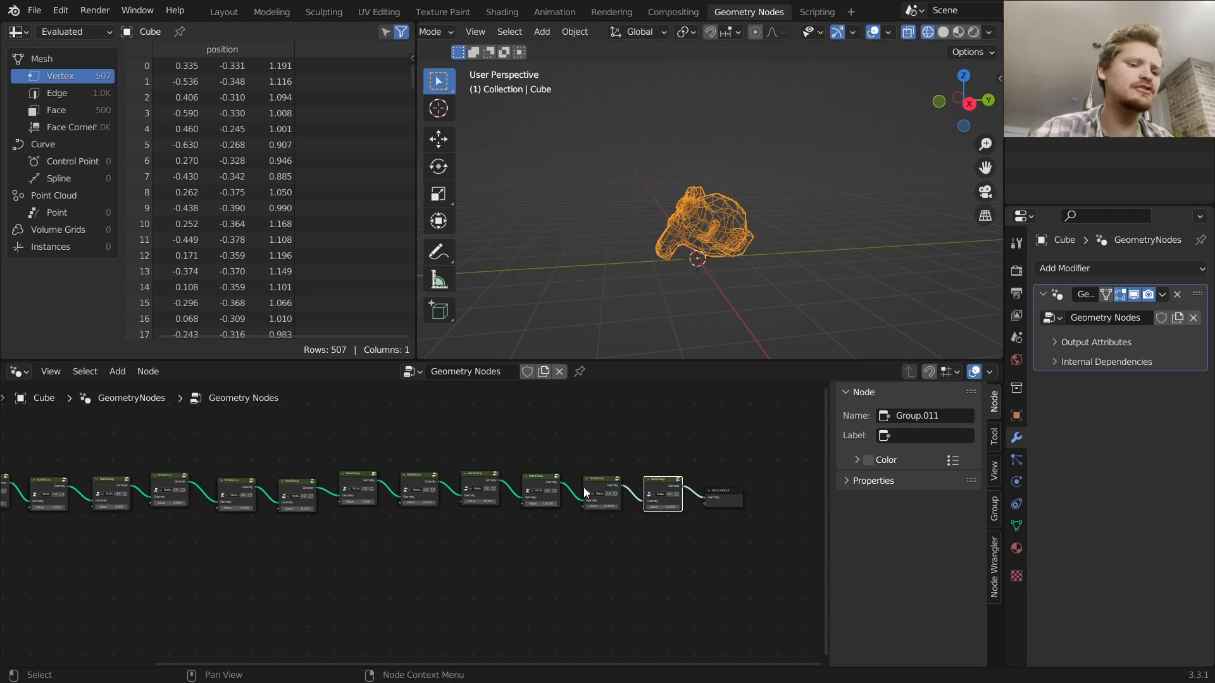
# Preview the Transform node's output and set its Y rotation to about 29.2°
pyautogui.moveTo(14, 516); pyautogui.dragTo(386, 499, button='middle')
pyautogui.keyDown('ctrl'); pyautogui.keyDown('shift'); pyautogui.click(100, 525); pyautogui.keyUp('shift'); pyautogui.keyUp('ctrl')
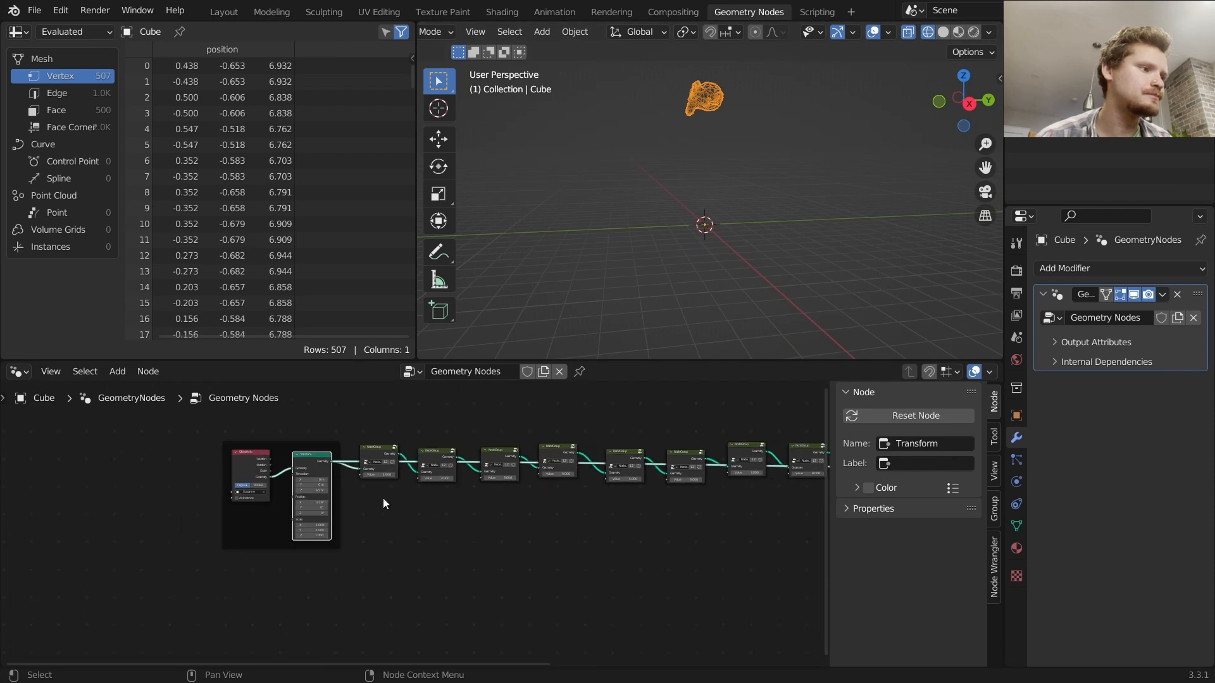
pyautogui.scroll(2, 386, 498)
pyautogui.moveTo(250, 498); pyautogui.dragTo(263, 498)
pyautogui.moveTo(494, 449); pyautogui.dragTo(351, 508, button='middle')
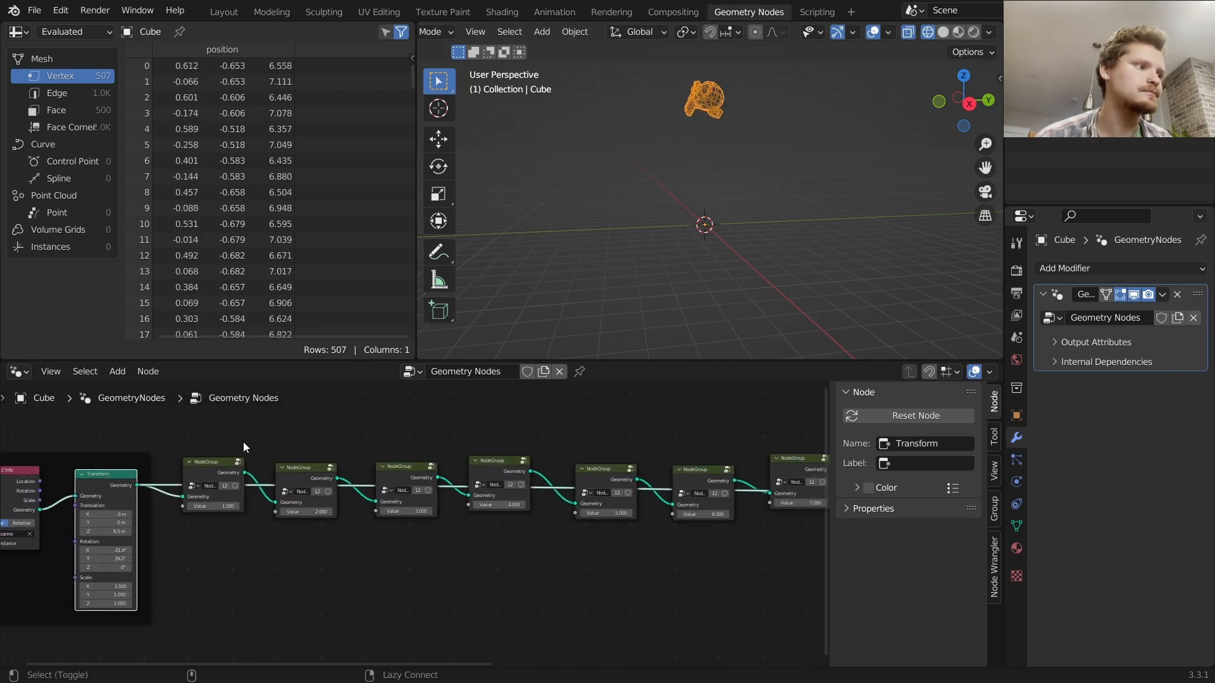
# Preview the outputs of the node groups along the chain once more, checking the result in the viewport
pyautogui.keyDown('ctrl'); pyautogui.keyDown('shift'); pyautogui.click(222, 462); pyautogui.keyUp('shift'); pyautogui.keyUp('ctrl')
pyautogui.keyDown('ctrl'); pyautogui.keyDown('shift'); pyautogui.click(301, 471); pyautogui.keyUp('shift'); pyautogui.keyUp('ctrl')
pyautogui.keyDown('ctrl'); pyautogui.keyDown('shift'); pyautogui.click(398, 474); pyautogui.keyUp('shift'); pyautogui.keyUp('ctrl')
pyautogui.keyDown('ctrl'); pyautogui.keyDown('shift'); pyautogui.click(515, 465); pyautogui.keyUp('shift'); pyautogui.keyUp('ctrl')
pyautogui.keyDown('ctrl'); pyautogui.keyDown('shift'); pyautogui.click(598, 469); pyautogui.keyUp('shift'); pyautogui.keyUp('ctrl')
pyautogui.moveTo(668, 480); pyautogui.dragTo(571, 459, button='middle')
pyautogui.keyDown('ctrl'); pyautogui.keyDown('shift'); pyautogui.click(609, 453); pyautogui.keyUp('shift'); pyautogui.keyUp('ctrl')
pyautogui.keyDown('ctrl'); pyautogui.keyDown('shift'); pyautogui.click(702, 450); pyautogui.keyUp('shift'); pyautogui.keyUp('ctrl')
pyautogui.keyDown('ctrl'); pyautogui.keyDown('shift'); pyautogui.click(790, 453); pyautogui.keyUp('shift'); pyautogui.keyUp('ctrl')
pyautogui.moveTo(756, 457); pyautogui.dragTo(538, 450, button='middle')
pyautogui.keyDown('ctrl'); pyautogui.keyDown('shift'); pyautogui.click(665, 443); pyautogui.keyUp('shift'); pyautogui.keyUp('ctrl')
pyautogui.keyDown('ctrl'); pyautogui.keyDown('shift'); pyautogui.click(753, 444); pyautogui.keyUp('shift'); pyautogui.keyUp('ctrl')
pyautogui.moveTo(753, 444); pyautogui.dragTo(492, 449, button='middle')
pyautogui.keyDown('ctrl'); pyautogui.keyDown('shift'); pyautogui.click(597, 446); pyautogui.keyUp('shift'); pyautogui.keyUp('ctrl')
pyautogui.keyDown('ctrl'); pyautogui.keyDown('shift'); pyautogui.click(689, 449); pyautogui.keyUp('shift'); pyautogui.keyUp('ctrl')
pyautogui.moveTo(714, 237); pyautogui.dragTo(777, 227, button='middle')
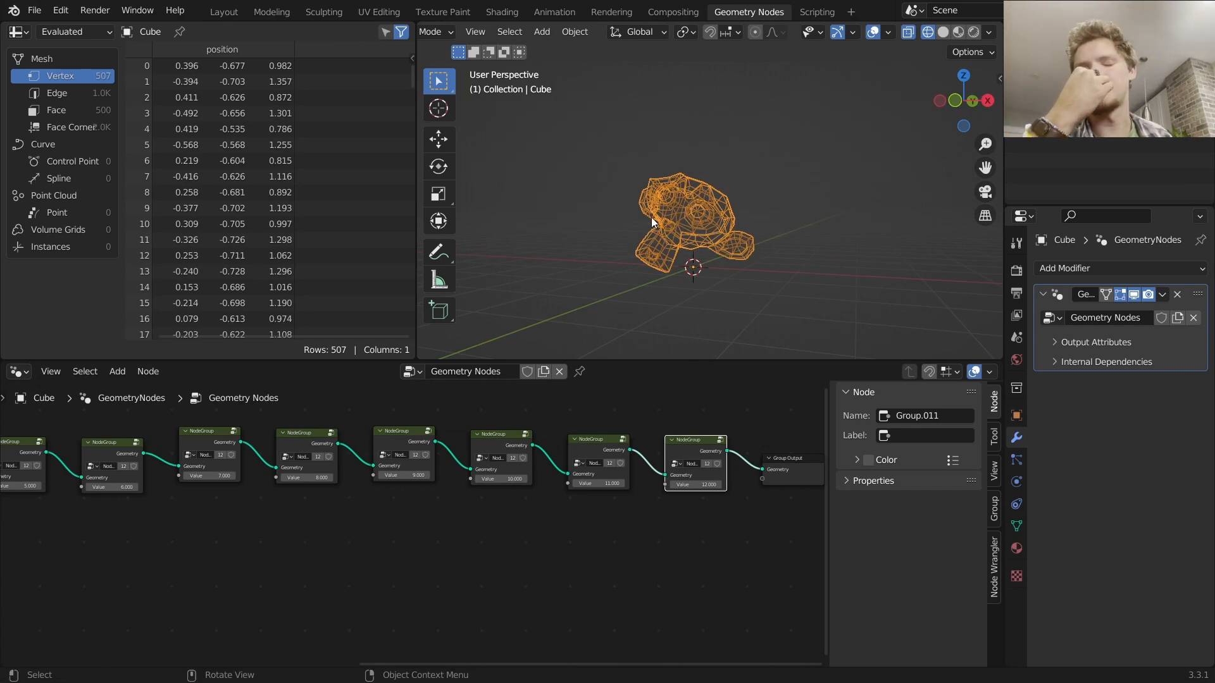
# Save the blend file
pyautogui.scroll(-1, 484, 241)
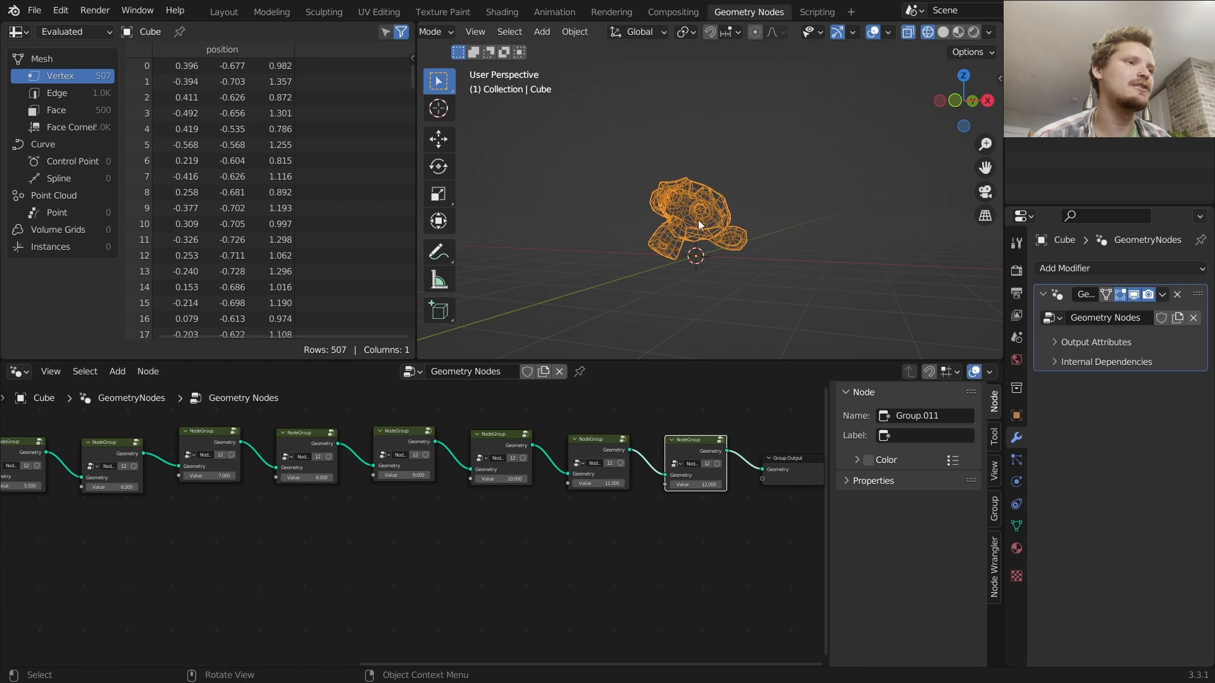
pyautogui.scroll(-4, 693, 240)
pyautogui.hotkey('ctrl', 's')
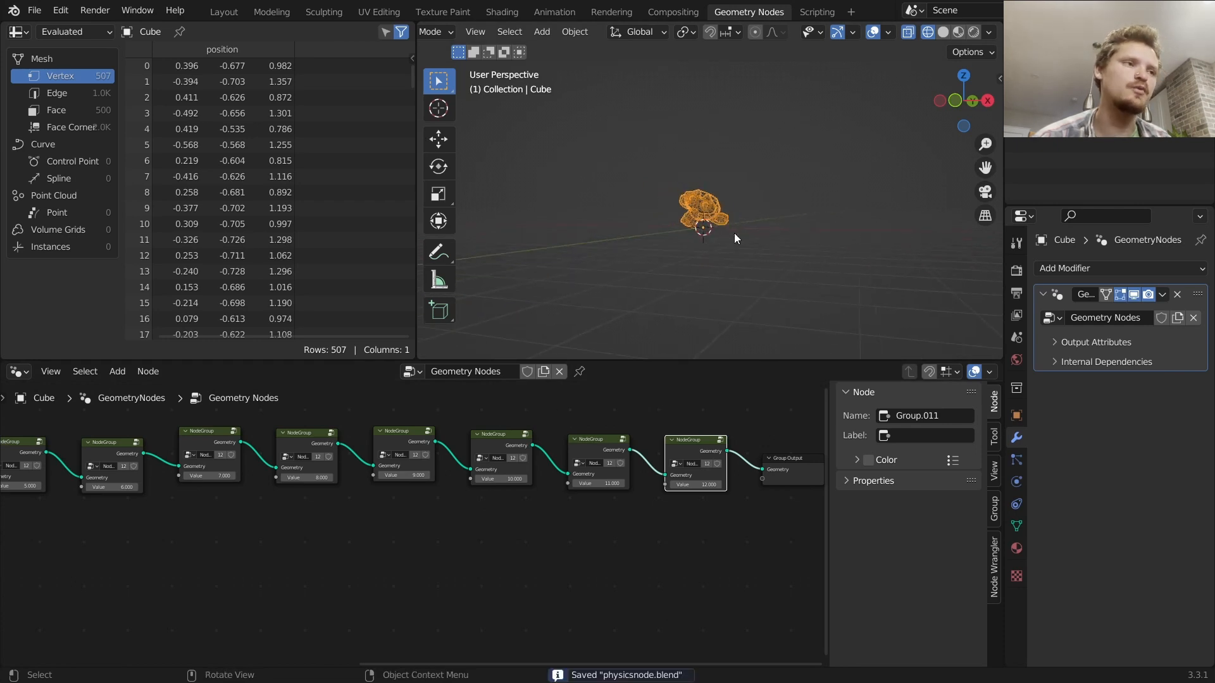
pyautogui.moveTo(729, 219)
pyautogui.mouseDown()
pyautogui.moveTo(772, 197)
pyautogui.moveTo(733, 199)
pyautogui.mouseUp()
pyautogui.moveTo(757, 238)
pyautogui.mouseDown(button='right')
pyautogui.moveTo(650, 236)
pyautogui.moveTo(739, 176)
pyautogui.mouseUp(button='right')
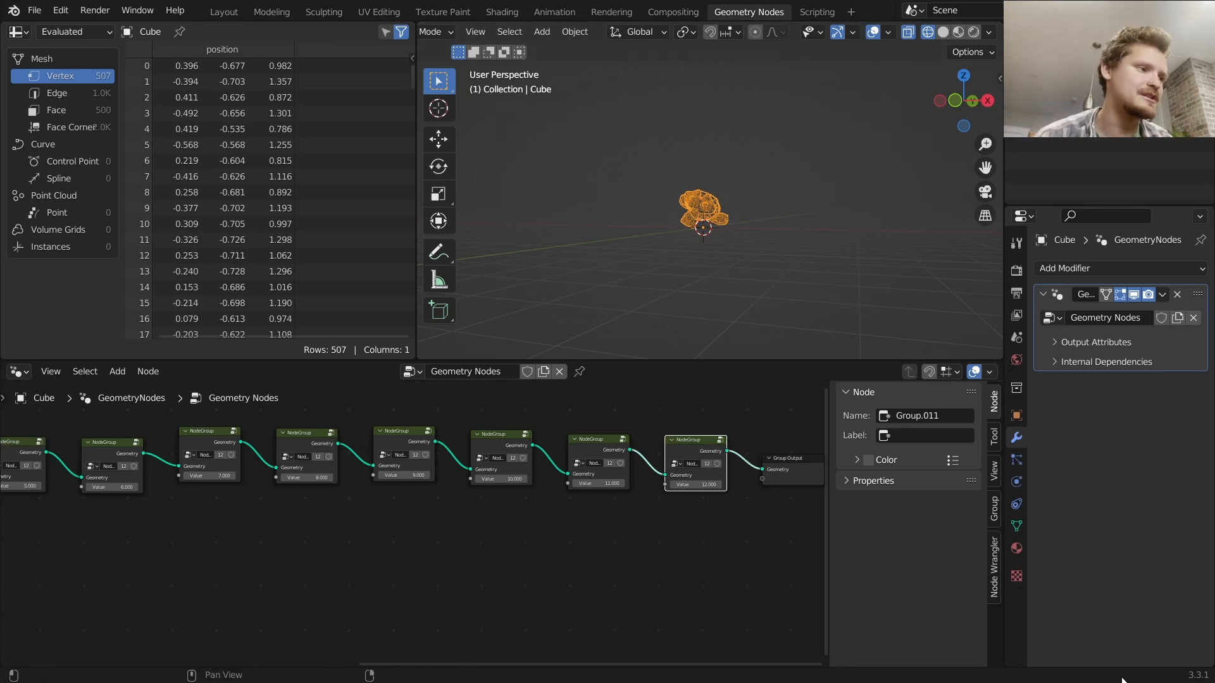
pyautogui.scroll(-2, 325, 463)
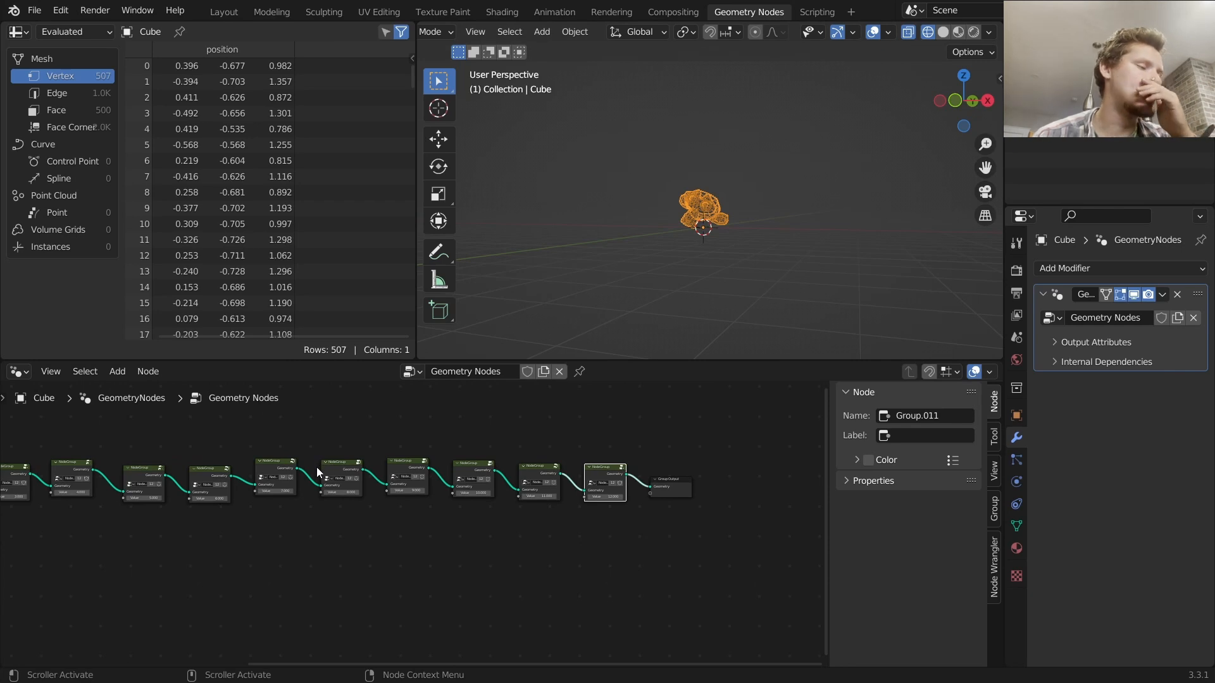
# Preview the Transform node and the first few node groups' outputs in turn
pyautogui.moveTo(150, 520); pyautogui.dragTo(486, 499, button='middle')
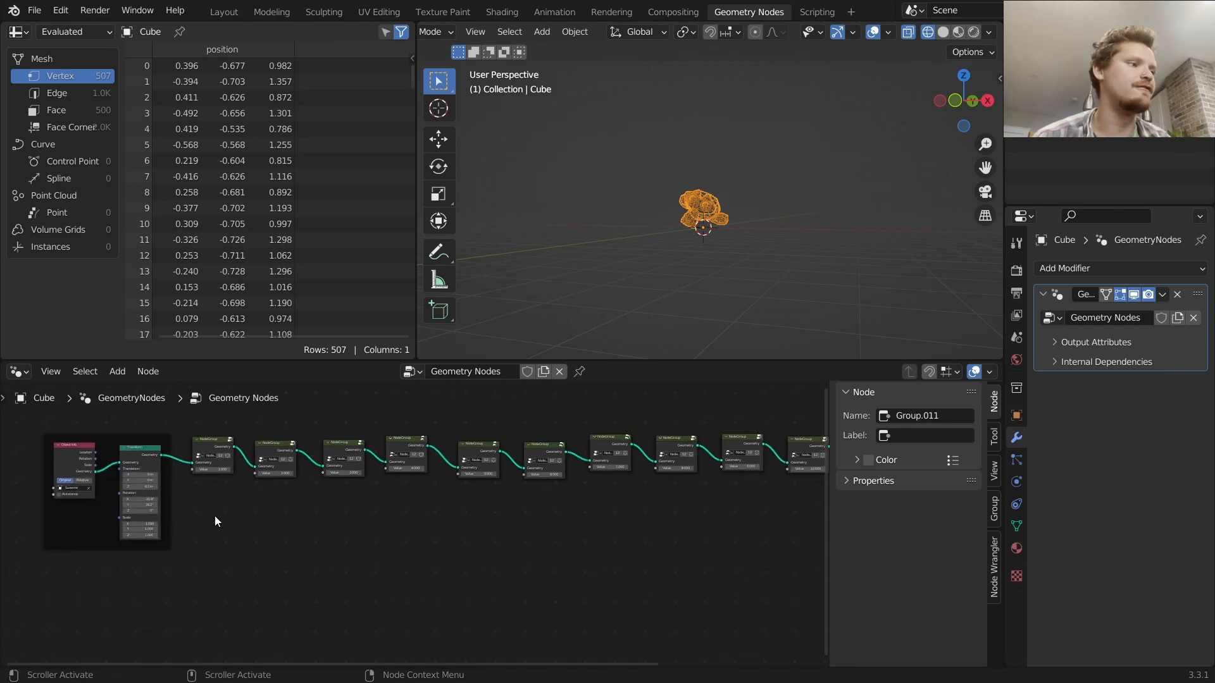
pyautogui.keyDown('alt'); pyautogui.keyDown('shift'); pyautogui.click(148, 454); pyautogui.keyUp('shift'); pyautogui.keyUp('alt')
pyautogui.keyDown('alt'); pyautogui.keyDown('shift'); pyautogui.click(224, 448); pyautogui.keyUp('shift'); pyautogui.keyUp('alt')
pyautogui.keyDown('alt'); pyautogui.keyDown('shift'); pyautogui.click(272, 448); pyautogui.keyUp('shift'); pyautogui.keyUp('alt')
pyautogui.keyDown('alt'); pyautogui.keyDown('shift'); pyautogui.click(332, 446); pyautogui.keyUp('shift'); pyautogui.keyUp('alt')
pyautogui.keyDown('alt'); pyautogui.keyDown('shift'); pyautogui.click(408, 451); pyautogui.keyUp('shift'); pyautogui.keyUp('alt')
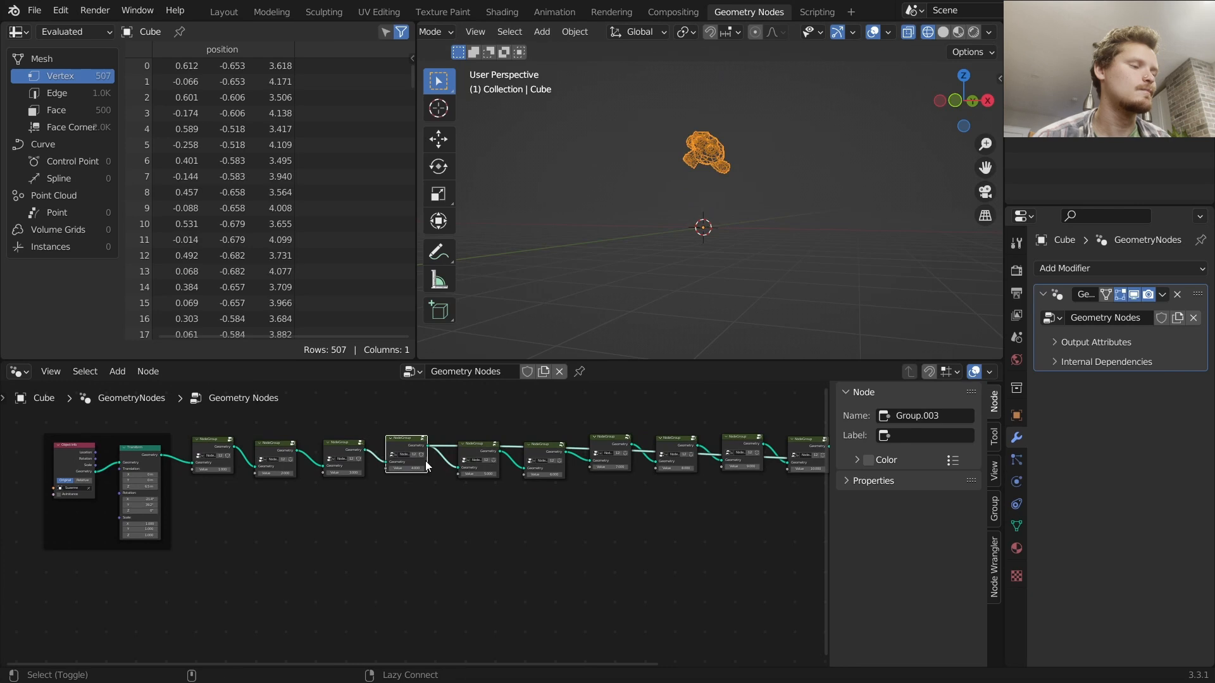
# Add a Switch node, feeding the Transform output into its False input and the first node group's output into True
pyautogui.moveTo(291, 488); pyautogui.dragTo(379, 453, button='middle')
pyautogui.scroll(2, 360, 458)
pyautogui.moveTo(345, 467); pyautogui.dragTo(405, 523, button='middle')
pyautogui.hotkey('shift', 'a')
pyautogui.click(340, 344)
pyautogui.write('sw')
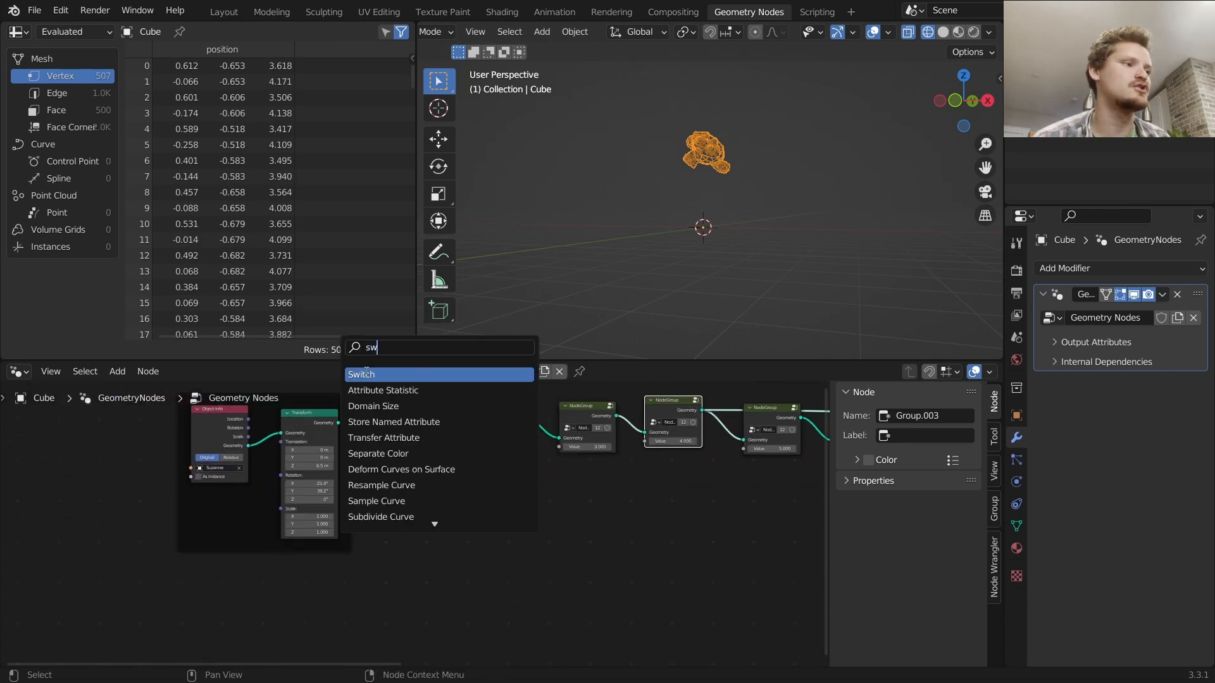
pyautogui.press('Return')
pyautogui.click(406, 491)
pyautogui.scroll(2, 407, 491)
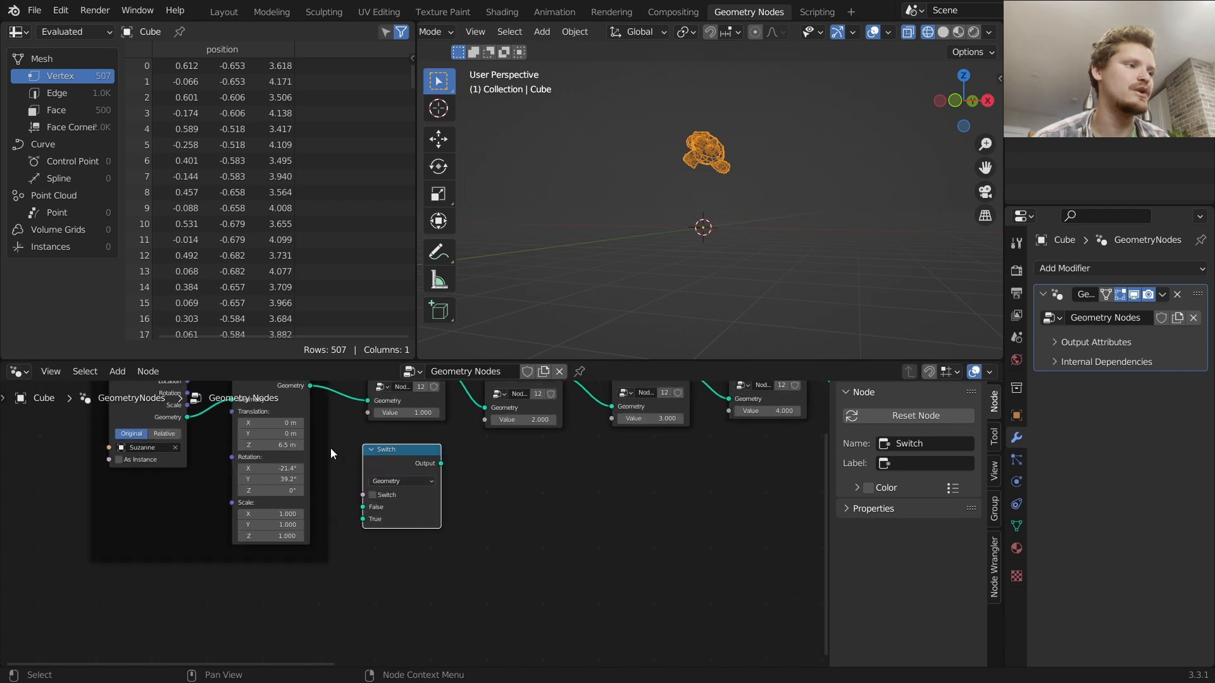
pyautogui.moveTo(433, 450); pyautogui.dragTo(416, 504, button='middle')
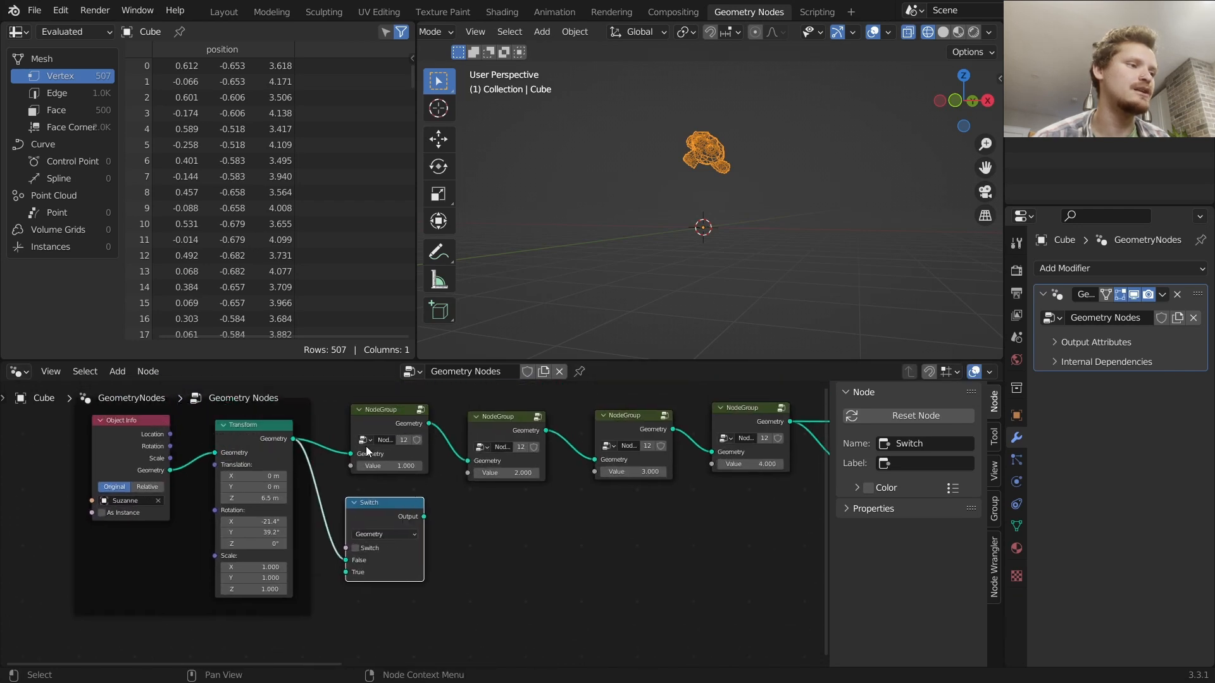
pyautogui.moveTo(262, 432); pyautogui.dragTo(258, 430)
pyautogui.keyDown('alt'); pyautogui.moveTo(400, 458); pyautogui.dragTo(358, 565, button='right'); pyautogui.keyUp('alt')
pyautogui.click(374, 519)
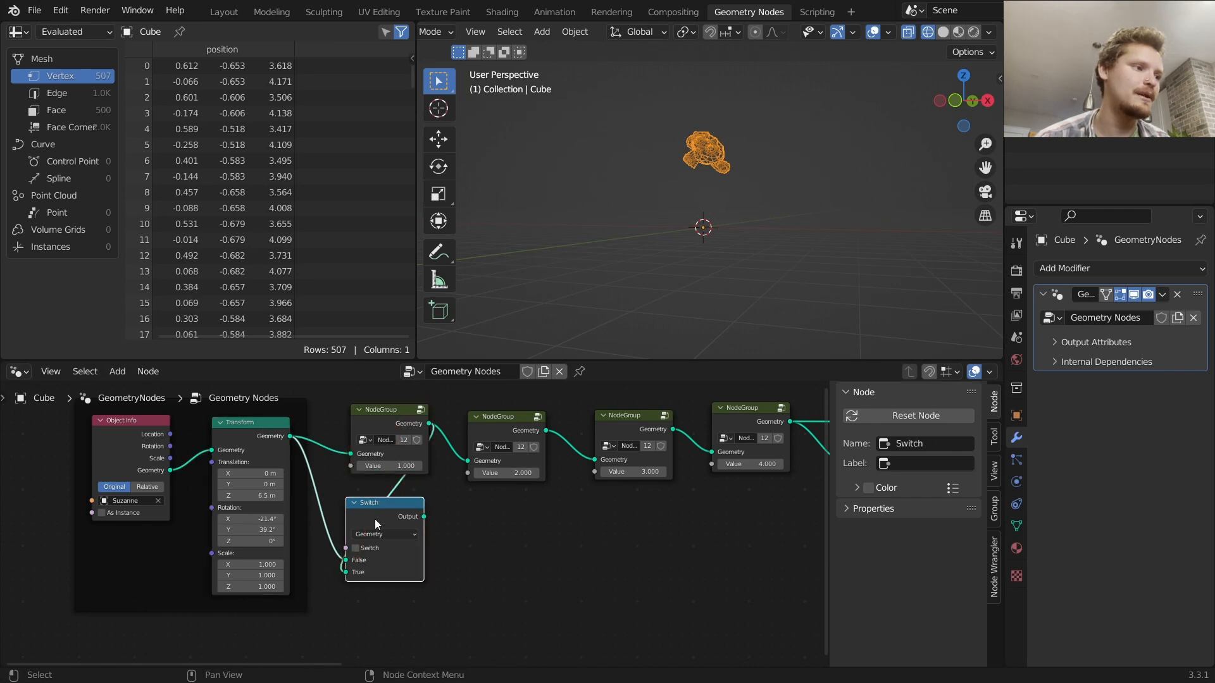
# Duplicate the Switch for the next node groups, chaining each previous switch into False and each group's output into True
pyautogui.hotkey('shift', 'd')
pyautogui.click(486, 524)
pyautogui.keyDown('alt'); pyautogui.moveTo(407, 517); pyautogui.dragTo(487, 554, button='right'); pyautogui.keyUp('alt')
pyautogui.moveTo(532, 435)
pyautogui.keyDown('alt'); pyautogui.mouseDown(button='right')
pyautogui.moveTo(469, 526)
pyautogui.moveTo(613, 529)
pyautogui.mouseUp(button='right'); pyautogui.keyUp('alt')
pyautogui.hotkey('shift', 'd')
pyautogui.click(610, 511)
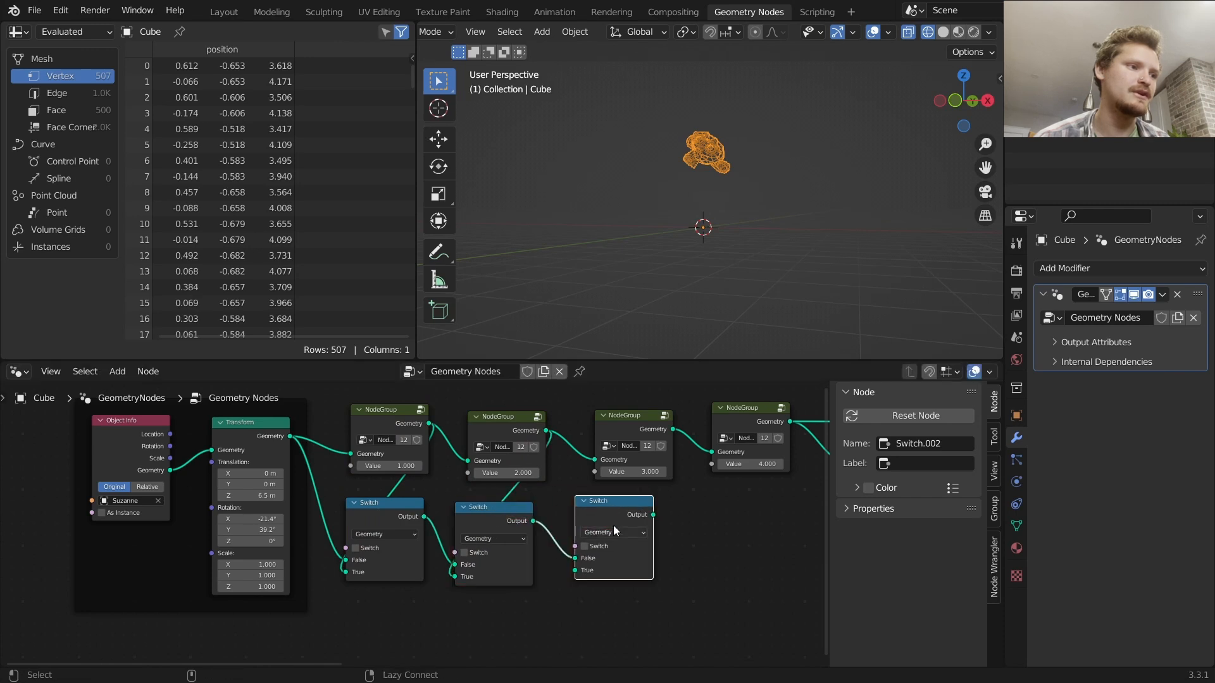
pyautogui.moveTo(629, 528); pyautogui.dragTo(381, 547, button='middle')
pyautogui.hotkey('shift', 'd')
pyautogui.click(513, 542)
pyautogui.keyDown('alt'); pyautogui.moveTo(385, 541); pyautogui.dragTo(500, 535, button='right'); pyautogui.keyUp('alt')
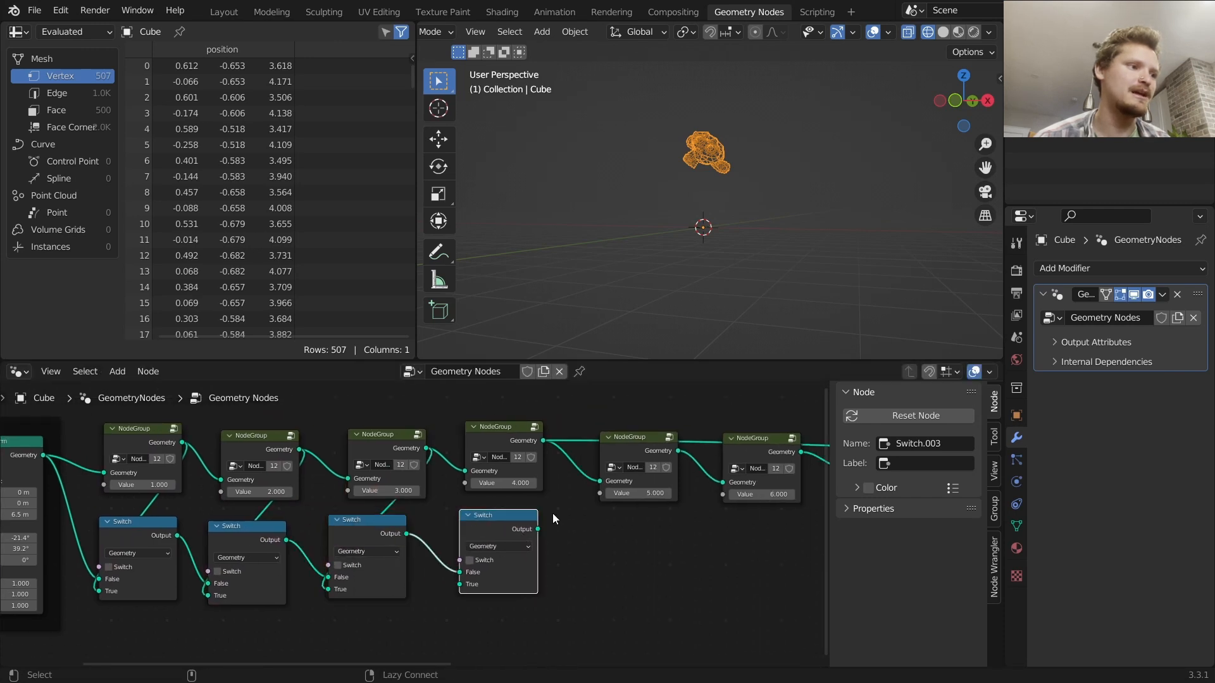
pyautogui.hotkey('shift', 'd')
pyautogui.click(515, 542)
pyautogui.keyDown('alt'); pyautogui.moveTo(601, 508); pyautogui.dragTo(594, 557, button='right'); pyautogui.keyUp('alt')
pyautogui.moveTo(601, 564); pyautogui.dragTo(388, 562, button='middle')
pyautogui.hotkey('shift', 'd')
pyautogui.click(526, 561)
pyautogui.keyDown('alt'); pyautogui.moveTo(406, 555); pyautogui.dragTo(521, 551, button='right'); pyautogui.keyUp('alt')
pyautogui.keyDown('alt'); pyautogui.moveTo(546, 476); pyautogui.dragTo(612, 555, button='right'); pyautogui.keyUp('alt')
pyautogui.hotkey('shift', 'd')
pyautogui.click(634, 557)
pyautogui.keyDown('alt'); pyautogui.moveTo(658, 475); pyautogui.dragTo(611, 558, button='right'); pyautogui.keyUp('alt')
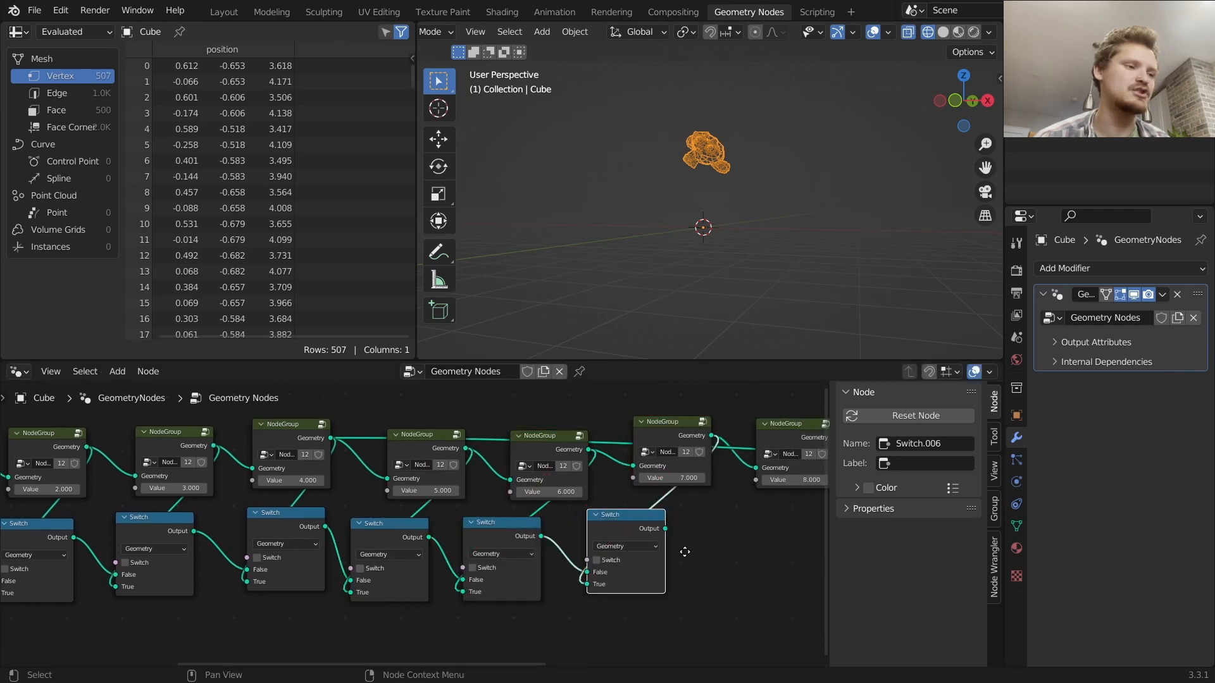
# Continue duplicating and chaining Switch nodes through the last node group, and connect the final switch to the Group Output
pyautogui.moveTo(716, 553); pyautogui.dragTo(417, 553, button='middle')
pyautogui.hotkey('shift', 'd')
pyautogui.click(461, 555)
pyautogui.keyDown('alt'); pyautogui.moveTo(372, 540); pyautogui.dragTo(443, 565, button='right'); pyautogui.keyUp('alt')
pyautogui.keyDown('alt'); pyautogui.moveTo(493, 471); pyautogui.dragTo(438, 555, button='right'); pyautogui.keyUp('alt')
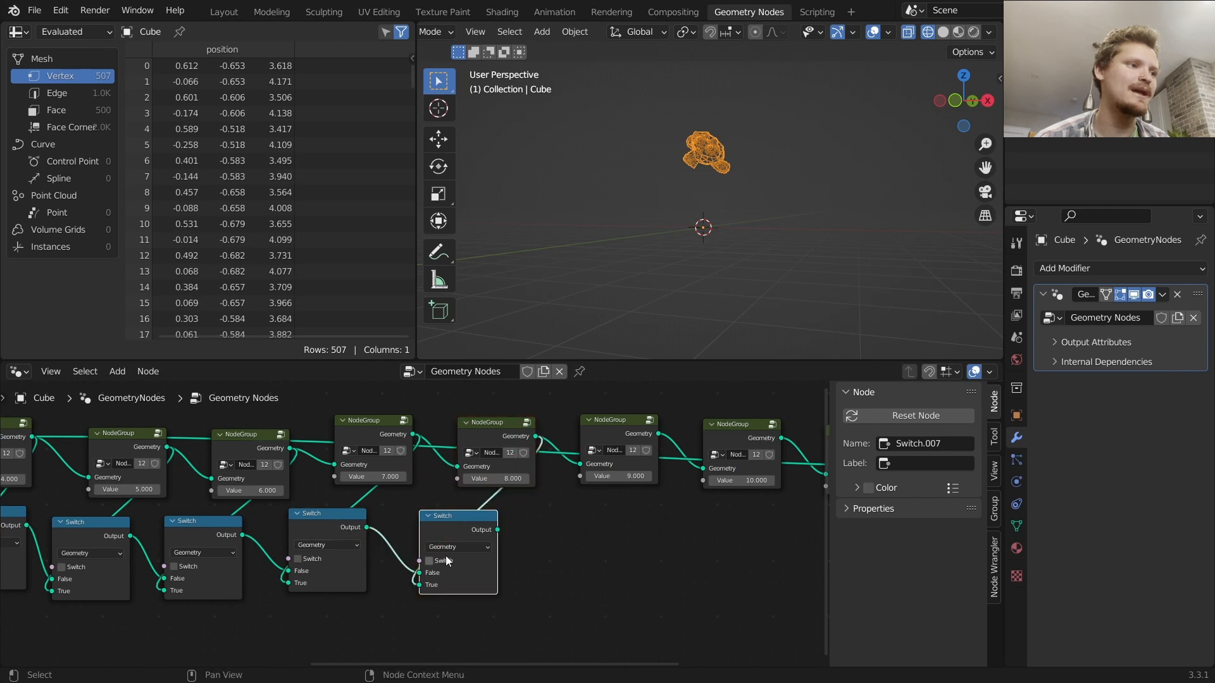
pyautogui.hotkey('shift', 'd')
pyautogui.click(562, 552)
pyautogui.keyDown('alt'); pyautogui.moveTo(631, 470); pyautogui.dragTo(604, 545, button='right'); pyautogui.keyUp('alt')
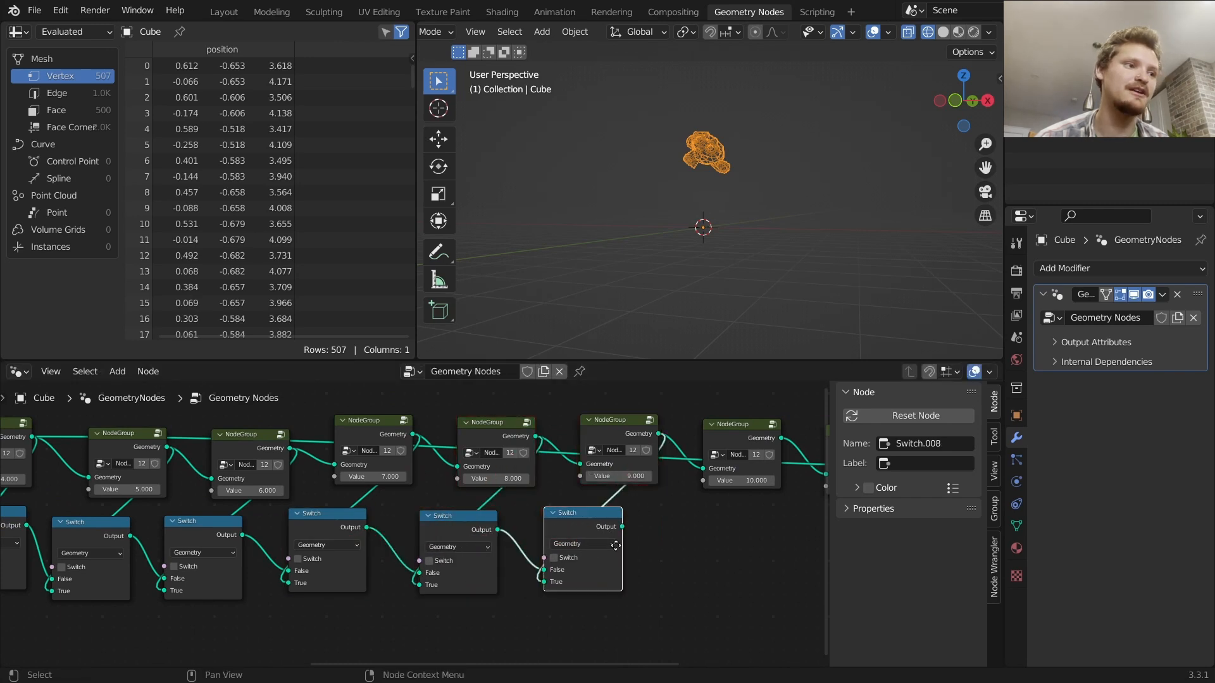
pyautogui.moveTo(643, 540); pyautogui.dragTo(459, 540, button='middle')
pyautogui.hotkey('shift', 'd')
pyautogui.click(601, 541)
pyautogui.keyDown('alt'); pyautogui.moveTo(456, 538); pyautogui.dragTo(544, 551, button='right'); pyautogui.keyUp('alt')
pyautogui.keyDown('alt'); pyautogui.moveTo(584, 466); pyautogui.dragTo(547, 547, button='right'); pyautogui.keyUp('alt')
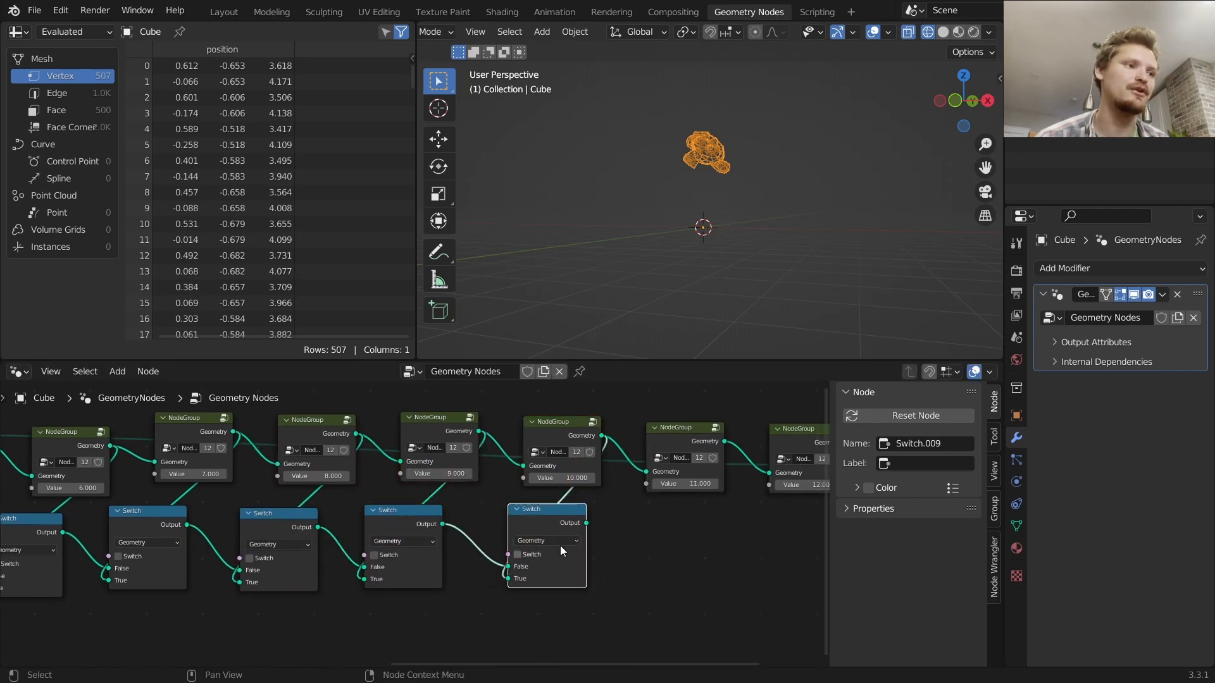
pyautogui.moveTo(617, 539); pyautogui.dragTo(411, 531, button='middle')
pyautogui.hotkey('shift', 'd')
pyautogui.click(560, 534)
pyautogui.keyDown('alt'); pyautogui.moveTo(321, 511); pyautogui.dragTo(475, 522, button='right'); pyautogui.keyUp('alt')
pyautogui.keyDown('alt'); pyautogui.moveTo(486, 450); pyautogui.dragTo(446, 560, button='right'); pyautogui.keyUp('alt')
pyautogui.hotkey('shift', 'd')
pyautogui.click(599, 539)
pyautogui.keyDown('alt'); pyautogui.moveTo(491, 518); pyautogui.dragTo(586, 528, button='right'); pyautogui.keyUp('alt')
pyautogui.keyDown('alt'); pyautogui.moveTo(609, 465); pyautogui.dragTo(605, 550, button='right'); pyautogui.keyUp('alt')
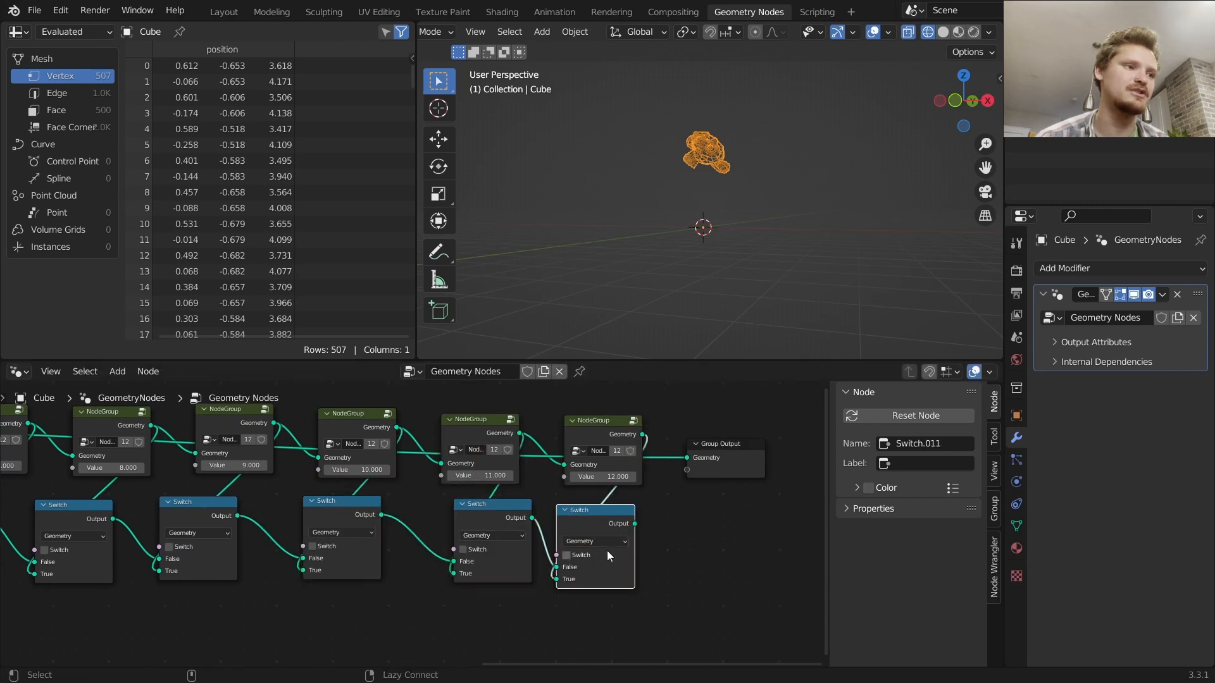
pyautogui.keyDown('ctrl'); pyautogui.keyDown('shift'); pyautogui.click(602, 520); pyautogui.keyUp('shift'); pyautogui.keyUp('ctrl')
# Turn on the Switch option of the first three Switch nodes, then undo all three toggles
pyautogui.scroll(-8, 437, 520)
pyautogui.moveTo(199, 531); pyautogui.dragTo(254, 488, button='middle')
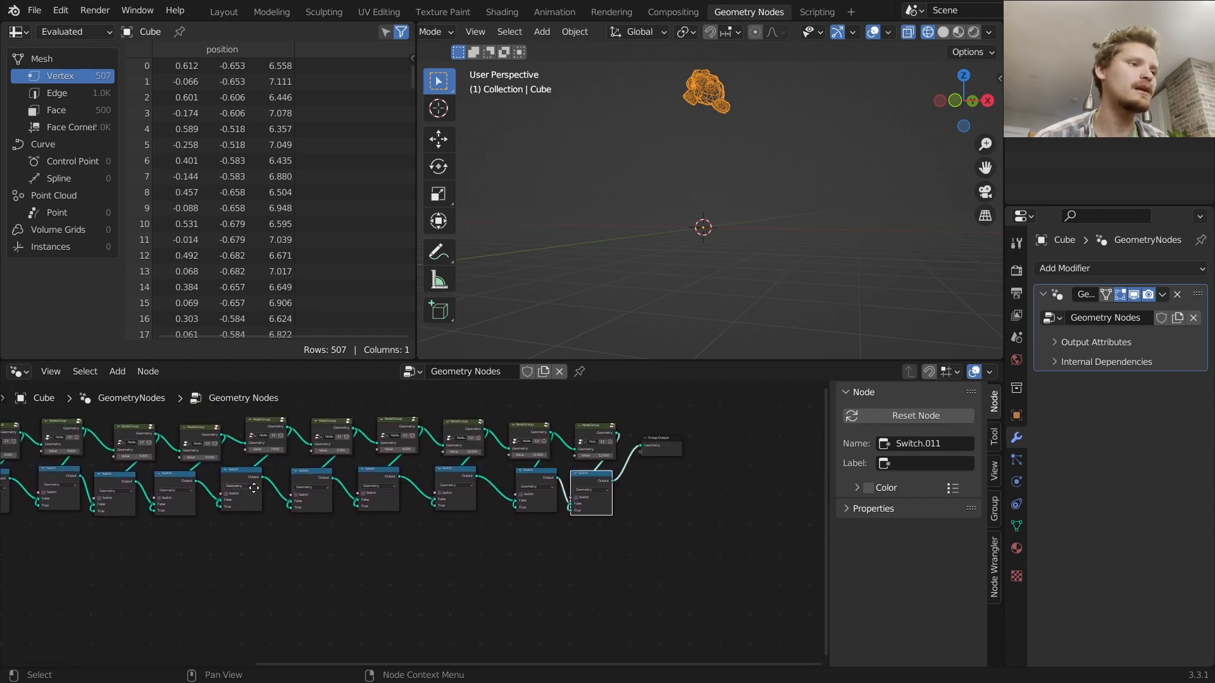
pyautogui.scroll(2, 639, 491)
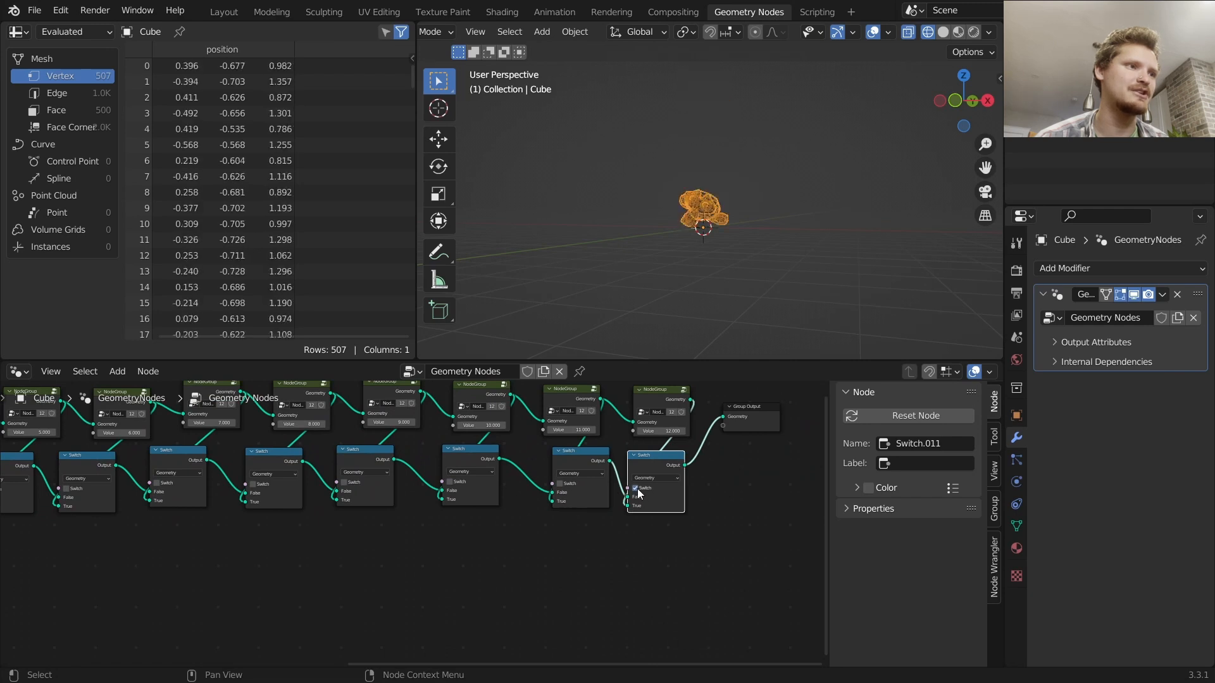
pyautogui.scroll(-3, 71, 514)
pyautogui.moveTo(70, 513); pyautogui.dragTo(549, 488, button='middle')
pyautogui.scroll(1, 472, 472)
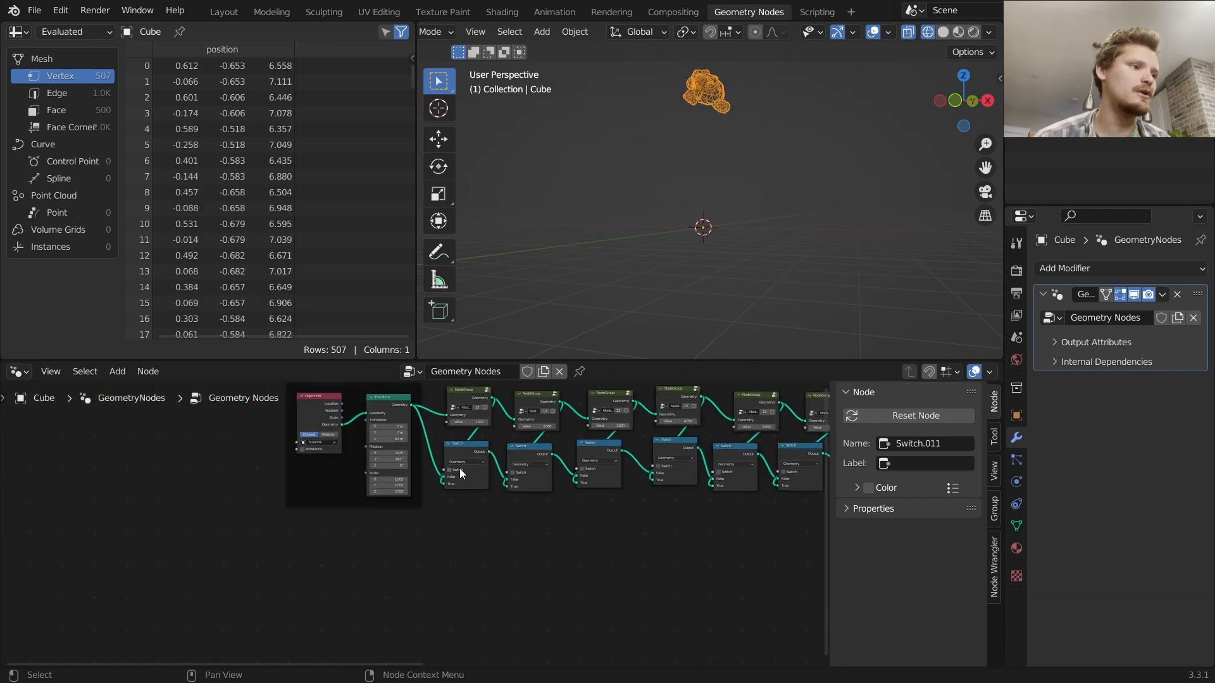
pyautogui.click(449, 471)
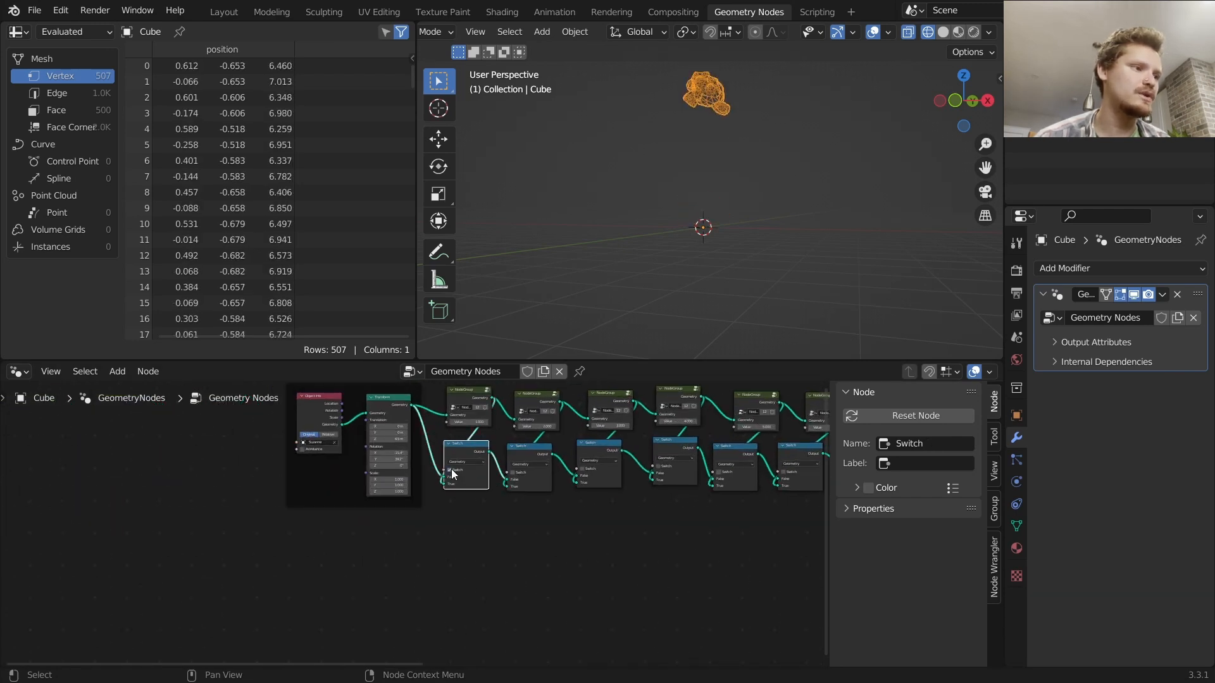
pyautogui.click(513, 472)
pyautogui.click(582, 469)
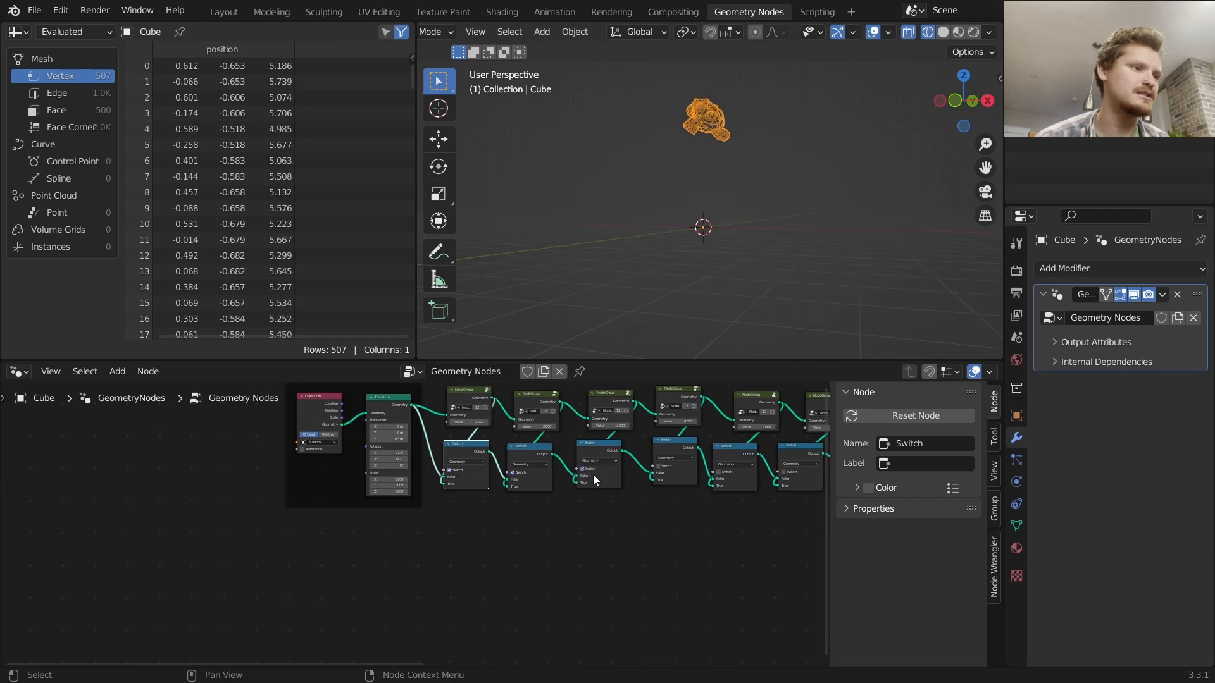
pyautogui.hotkey('ctrl', 'z')
pyautogui.hotkey('ctrl', 'z')
pyautogui.hotkey('ctrl', 'z')
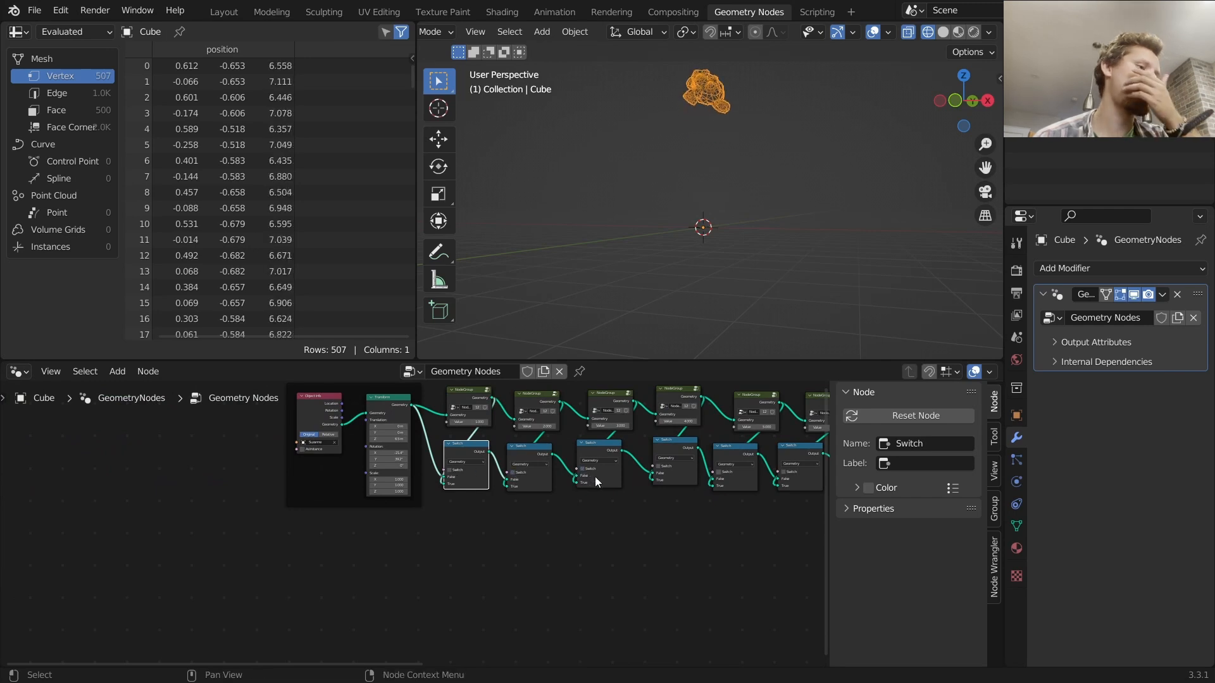
# Add a Scene Time node and connect its Seconds to a new Multiply node set to 15
pyautogui.scroll(3, 481, 501)
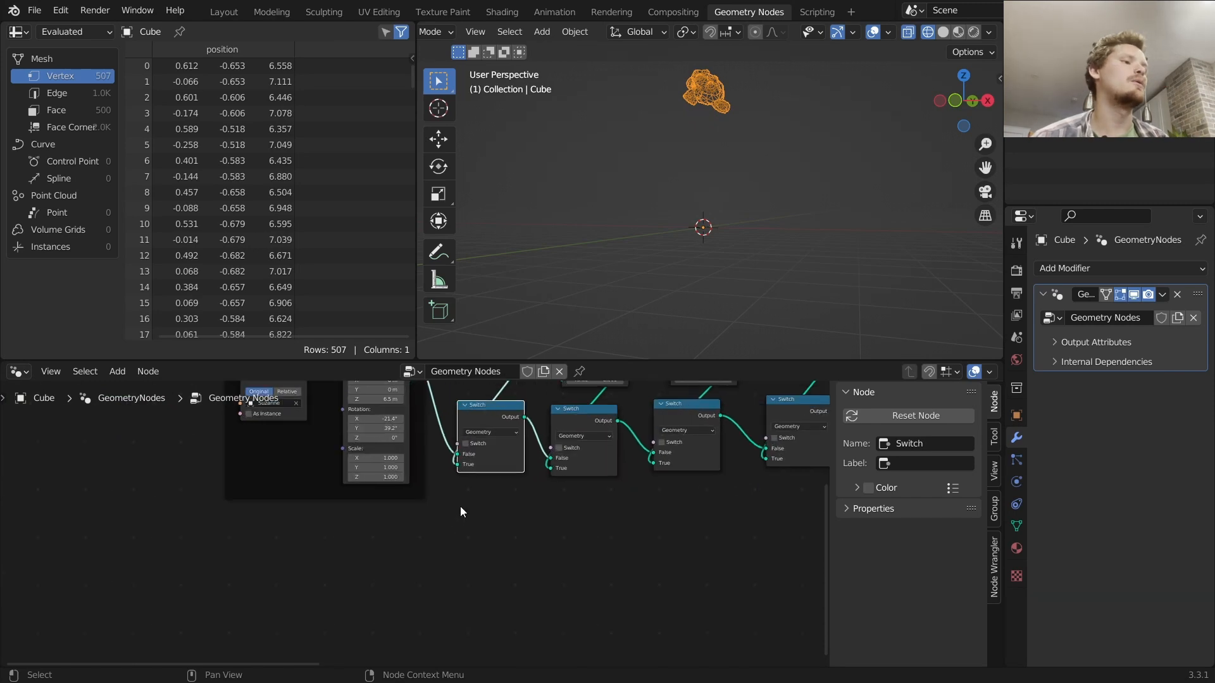
pyautogui.hotkey('shift', 'a')
pyautogui.click(397, 347)
pyautogui.write('tim')
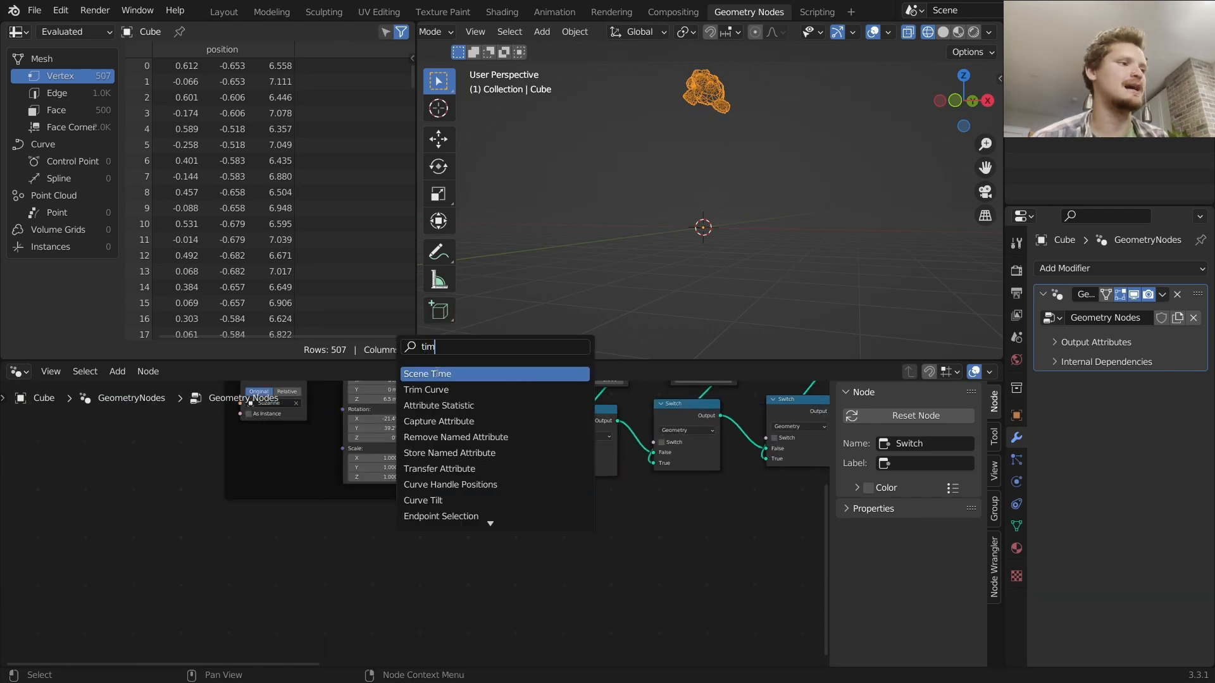
pyautogui.click(439, 375)
pyautogui.moveTo(311, 564); pyautogui.dragTo(377, 530)
pyautogui.write('math')
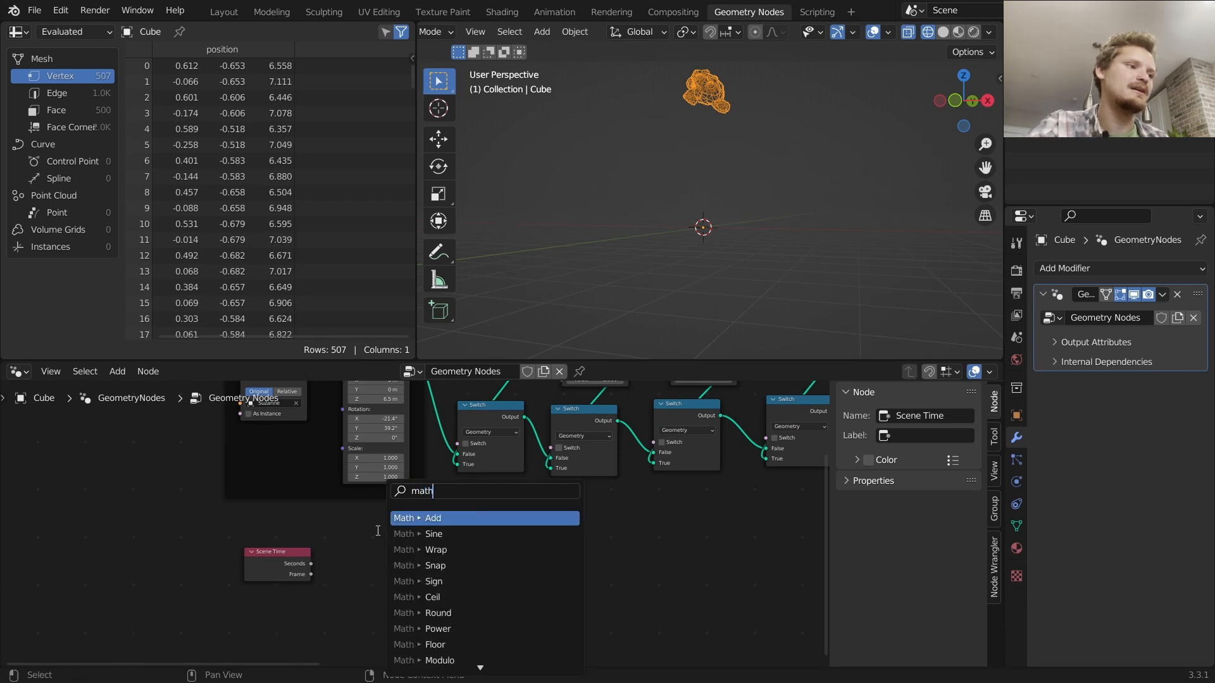
pyautogui.write(' mul')
pyautogui.press('Return')
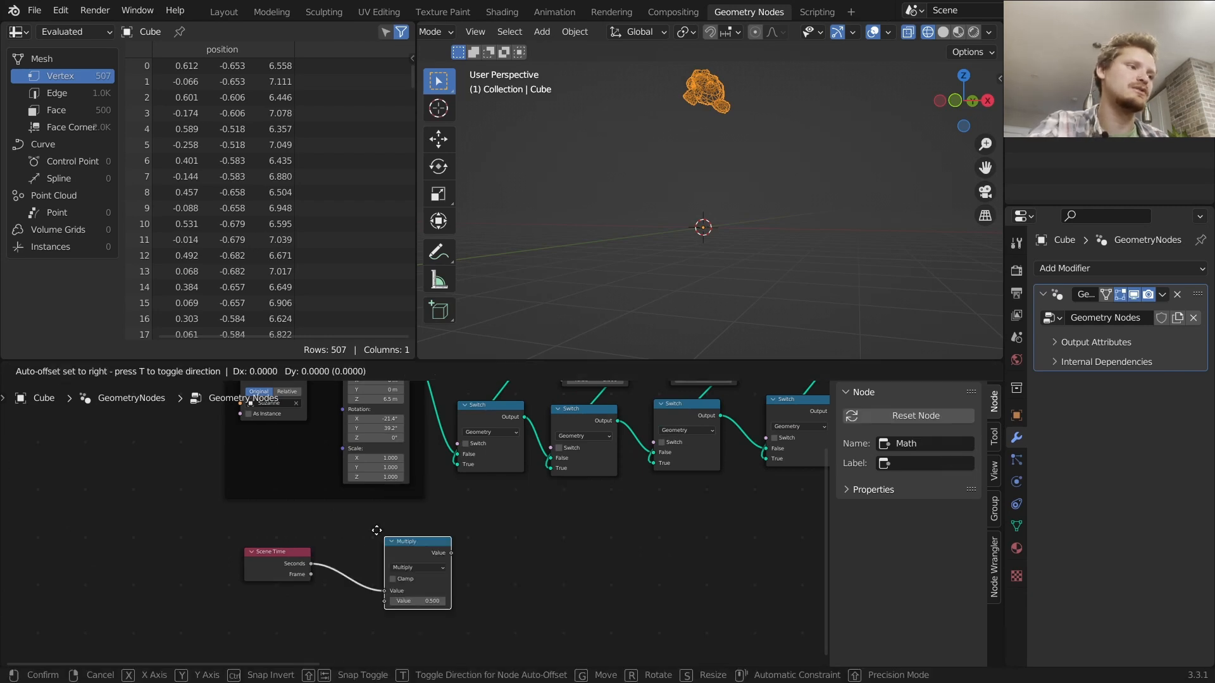
pyautogui.click(343, 515)
pyautogui.click(373, 586)
pyautogui.write('15')
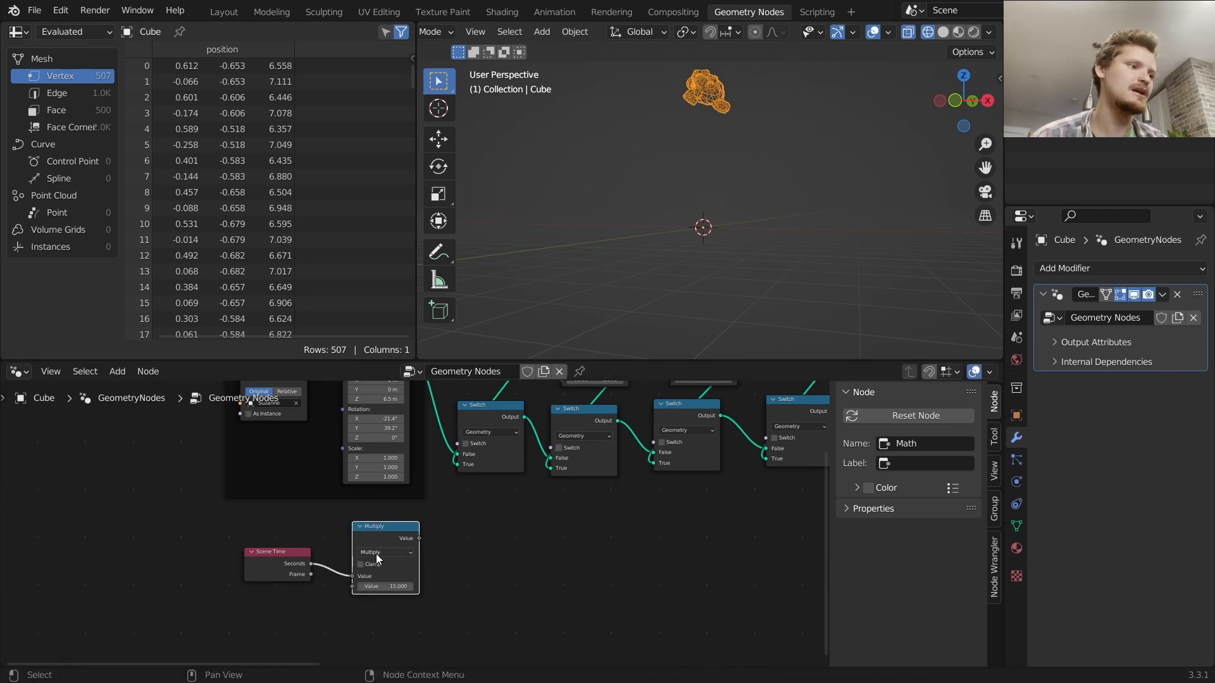
# Move the Scene Time and Multiply nodes lower in the node tree
pyautogui.moveTo(456, 590); pyautogui.dragTo(298, 553)
pyautogui.press('g')
pyautogui.click(235, 588)
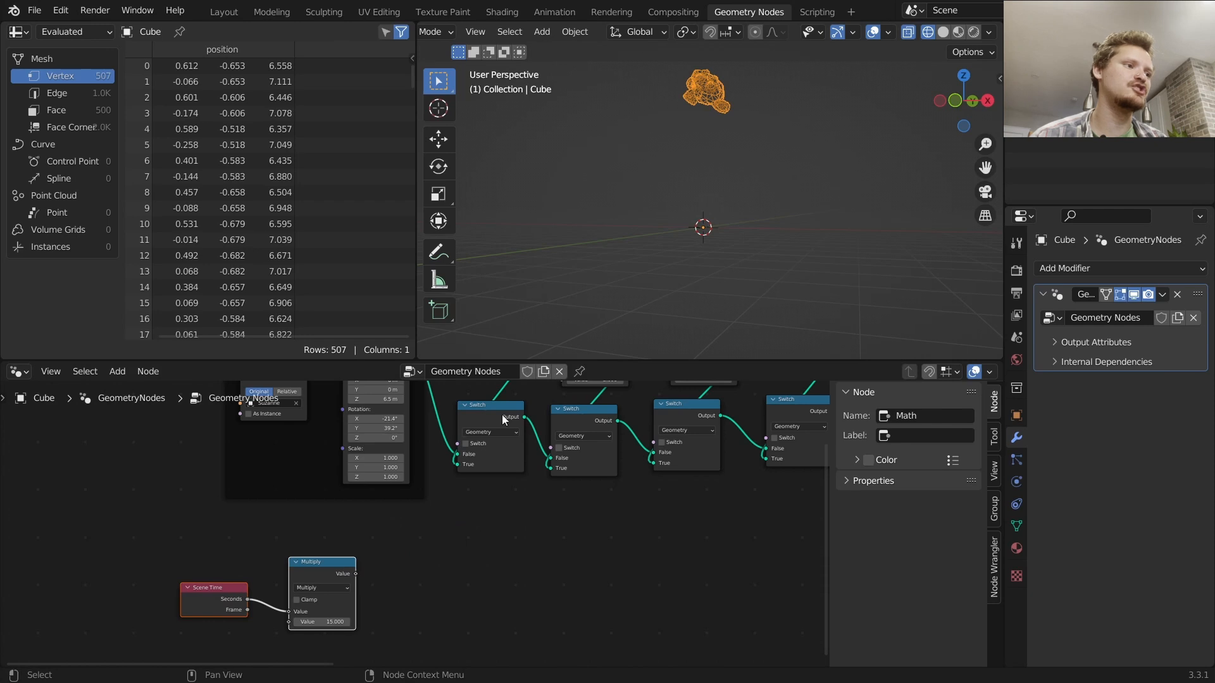
pyautogui.moveTo(471, 465)
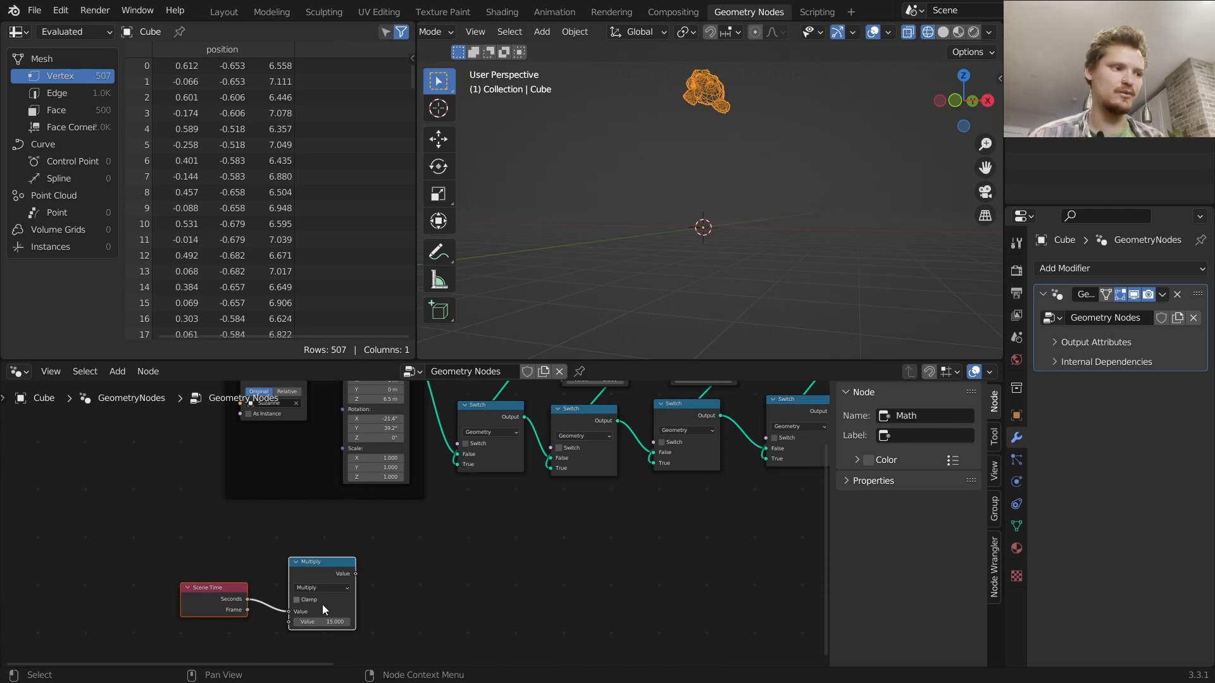
pyautogui.click(419, 582)
pyautogui.scroll(2, 411, 575)
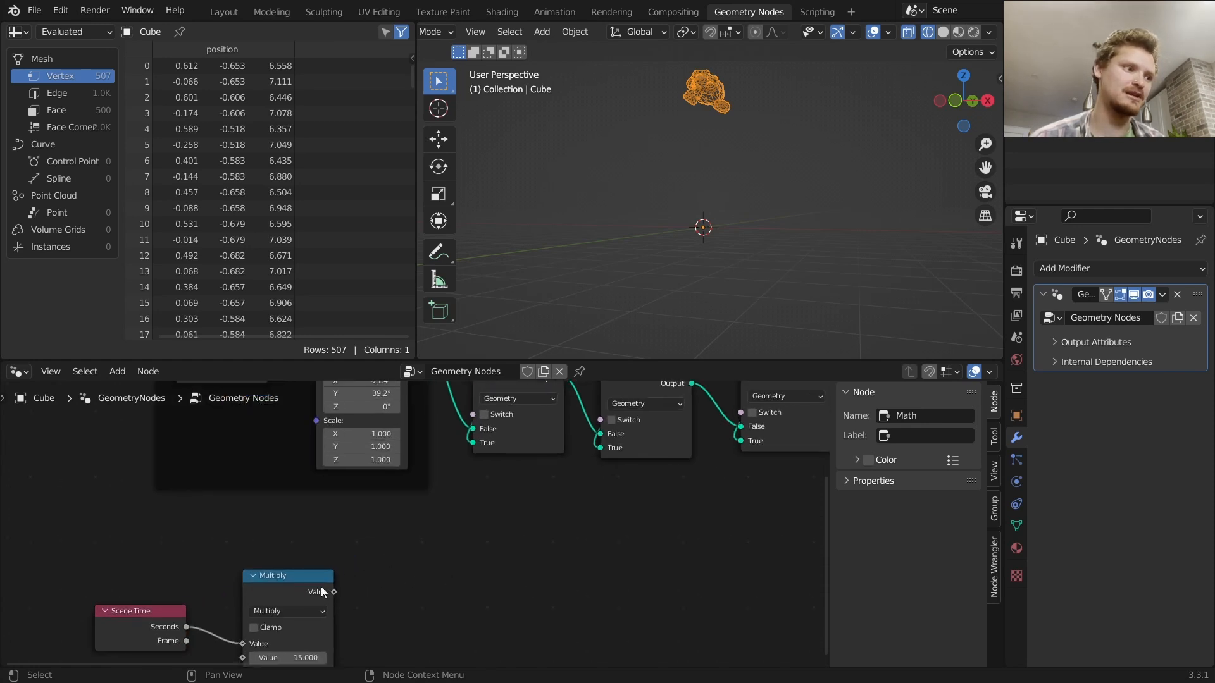
# Duplicate the Multiply node, feed the first Multiply's result into it, and change its operation to Floor
pyautogui.click(305, 585)
pyautogui.hotkey('shift', 'd')
pyautogui.click(475, 521)
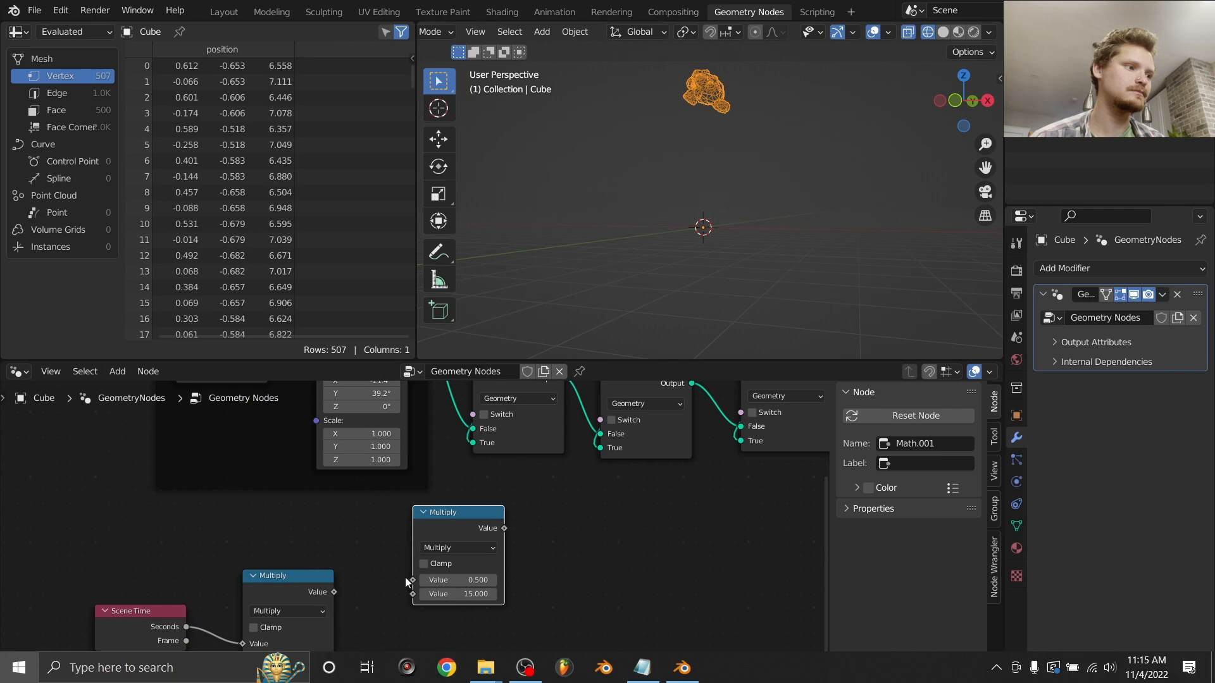
pyautogui.keyDown('alt'); pyautogui.moveTo(374, 569); pyautogui.dragTo(463, 545, button='right'); pyautogui.keyUp('alt')
pyautogui.click(464, 548)
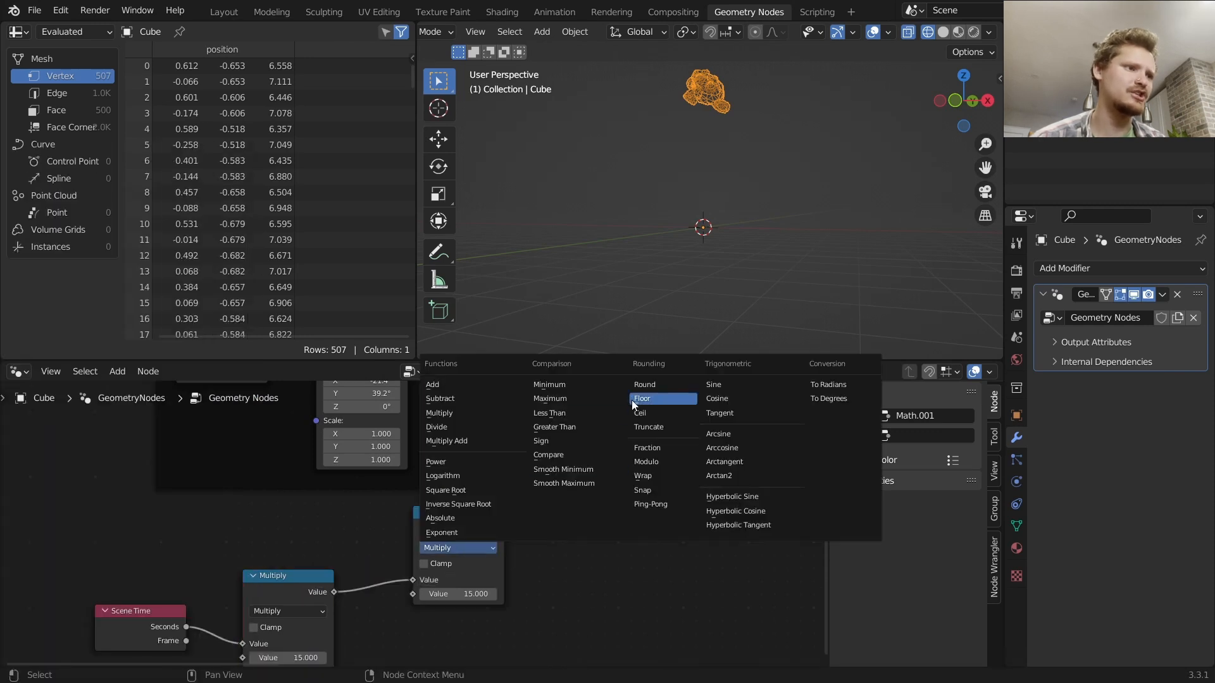
pyautogui.click(661, 398)
pyautogui.moveTo(477, 527); pyautogui.dragTo(479, 510)
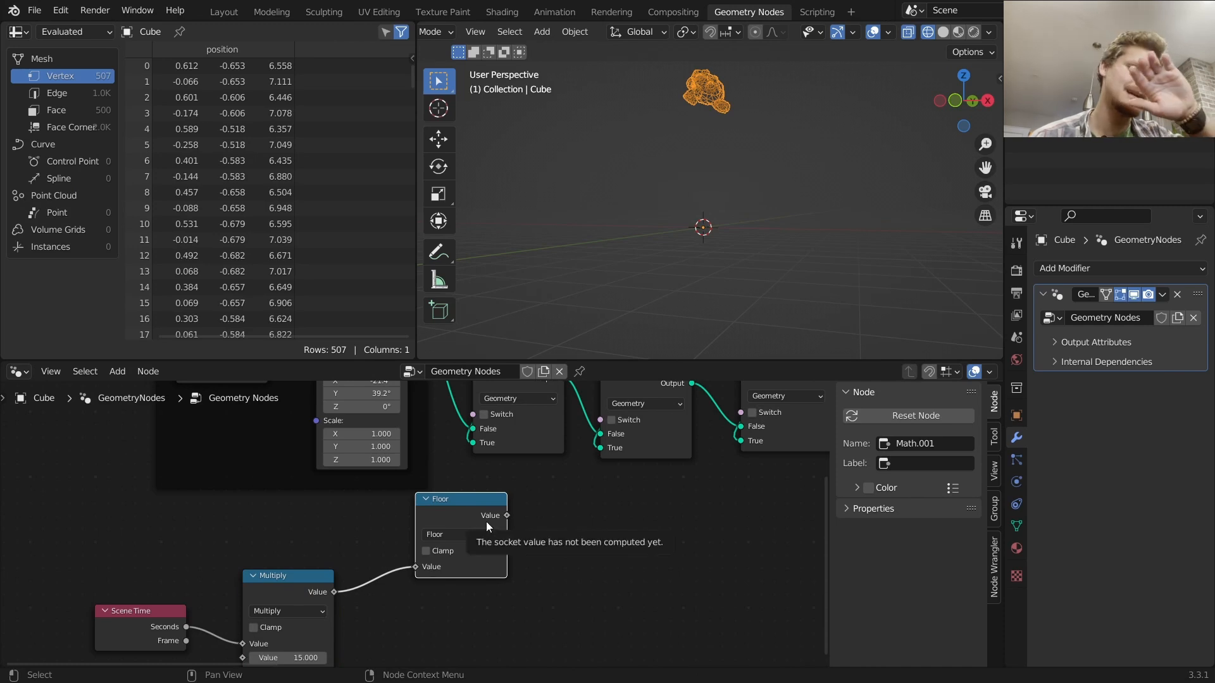
# Connect the Floor node's result to the first Switch's Switch input, then duplicate the Floor and connect the copy to the second Switch
pyautogui.moveTo(507, 516); pyautogui.dragTo(474, 429)
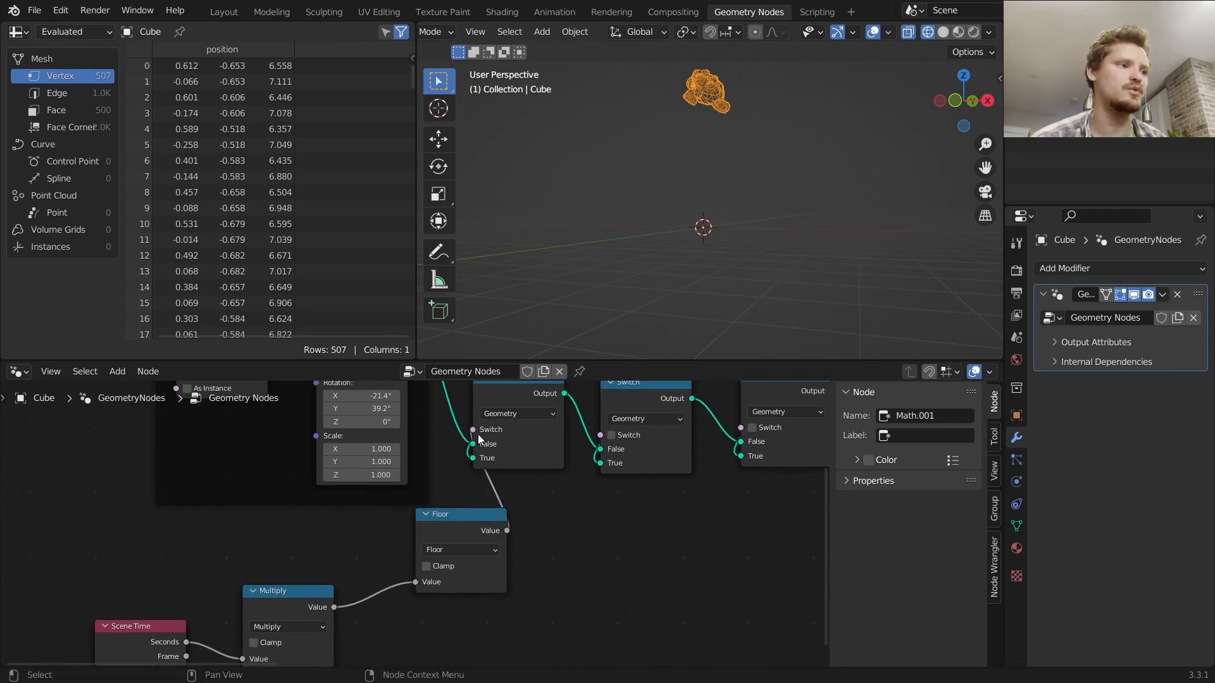
pyautogui.scroll(-3, 505, 537)
pyautogui.moveTo(436, 526); pyautogui.dragTo(435, 520)
pyautogui.hotkey('shift', 'd')
pyautogui.click(526, 527)
pyautogui.keyDown('alt'); pyautogui.moveTo(527, 526); pyautogui.dragTo(540, 462, button='right'); pyautogui.keyUp('alt')
pyautogui.scroll(3, 418, 572)
pyautogui.click(294, 578)
pyautogui.hotkey('alt', 'd')
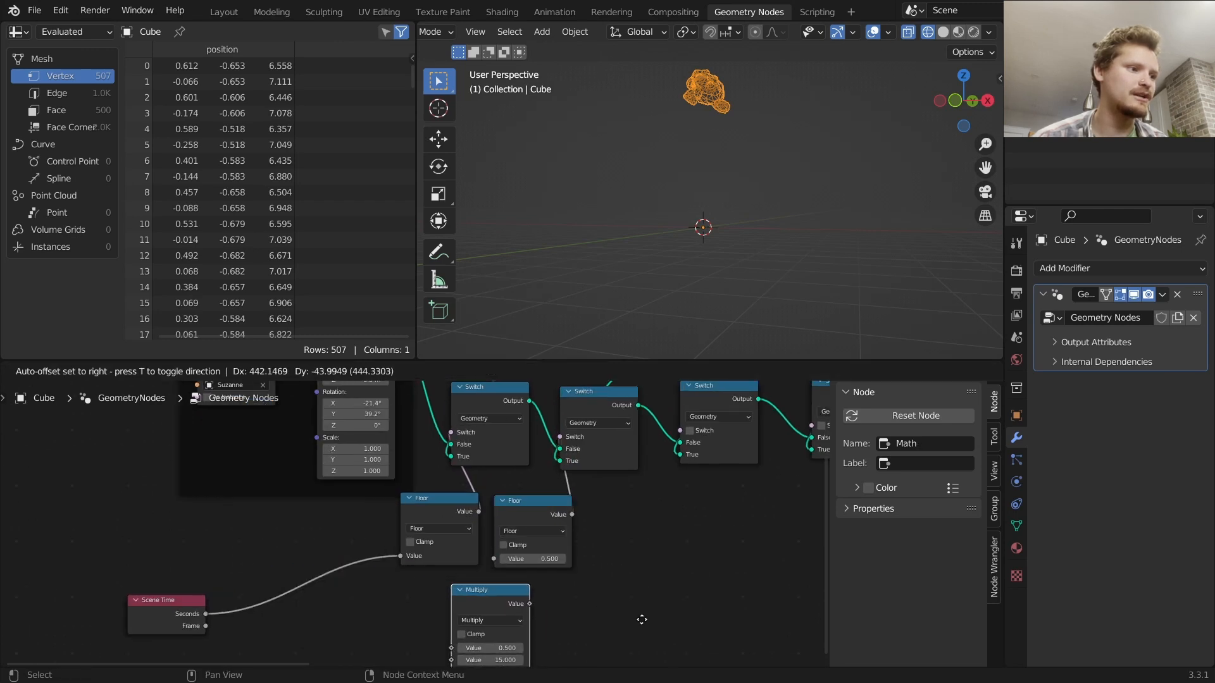
pyautogui.click(634, 617)
pyautogui.hotkey('ctrl', 'z')
# Duplicate the Multiply node as a Subtract node with value 1, fed by the first Multiply, and connect it into the second Floor
pyautogui.hotkey('shift', 'd')
pyautogui.click(569, 620)
pyautogui.keyDown('alt'); pyautogui.moveTo(326, 598); pyautogui.dragTo(484, 617, button='right'); pyautogui.keyUp('alt')
pyautogui.click(492, 616)
pyautogui.press('s')
pyautogui.click(504, 652)
pyautogui.write('1')
pyautogui.press('Return')
pyautogui.moveTo(484, 598); pyautogui.dragTo(430, 601)
pyautogui.keyDown('alt'); pyautogui.moveTo(431, 601); pyautogui.dragTo(534, 565, button='right'); pyautogui.keyUp('alt')
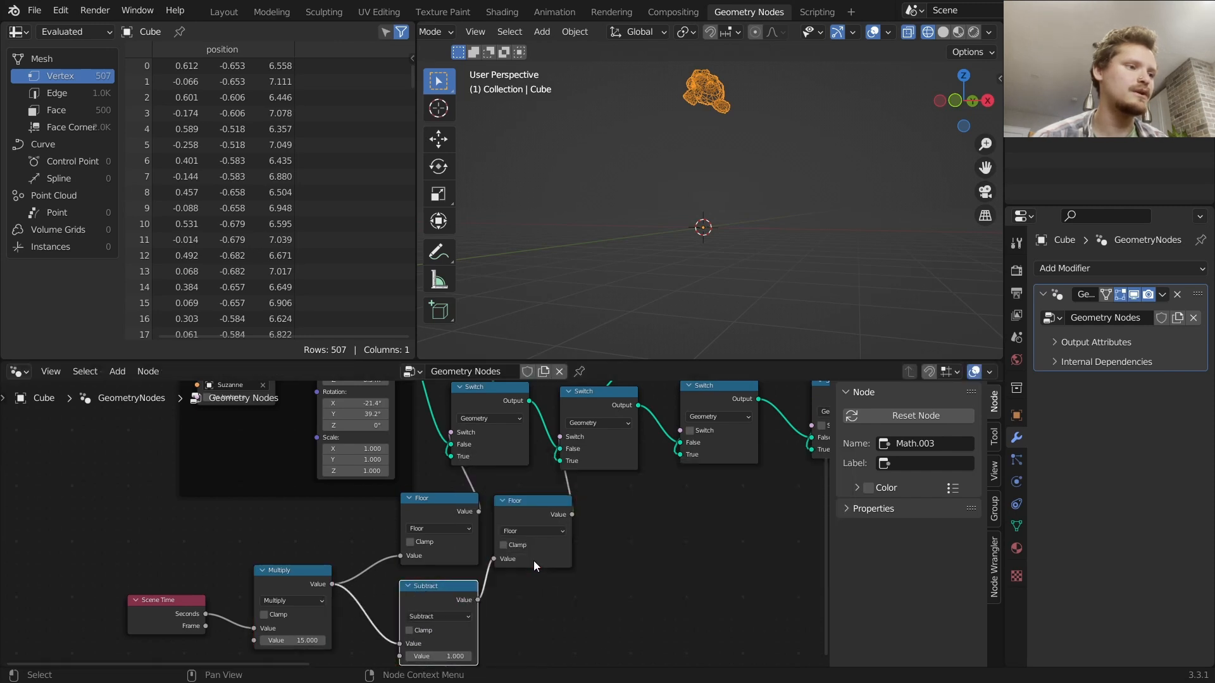
# Duplicate the Floor and Subtract pair, set the new Subtract to 2, and wire the Multiply through it into the third Floor
pyautogui.moveTo(537, 560)
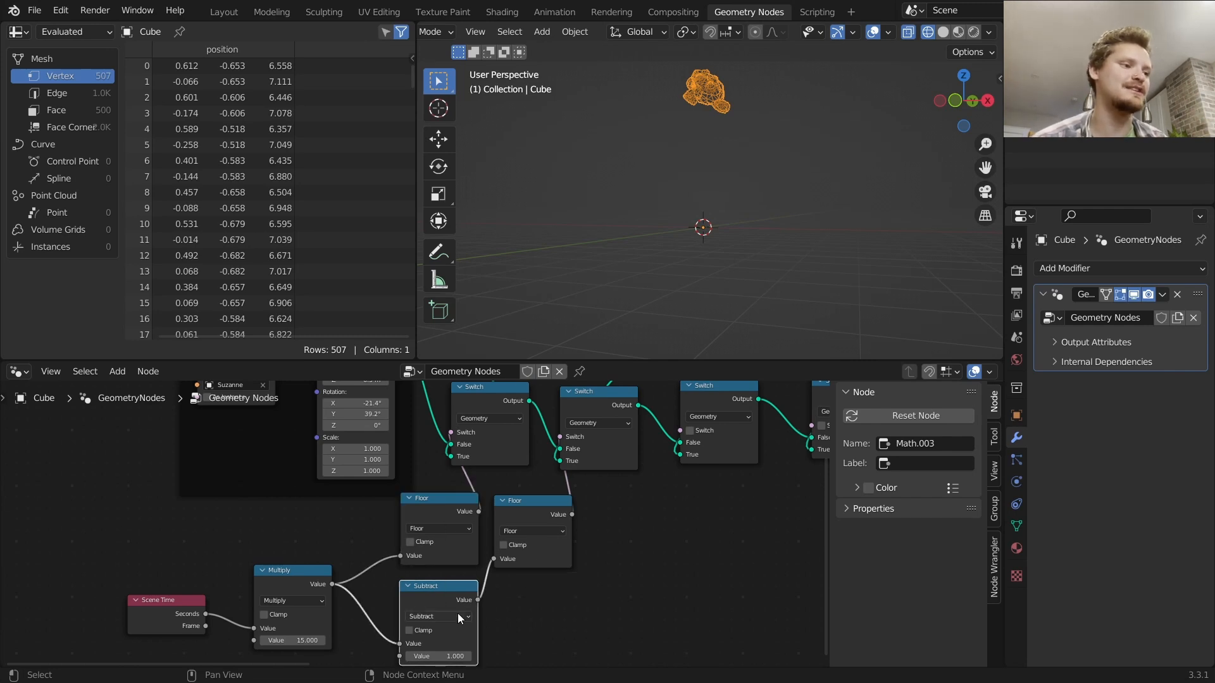
pyautogui.moveTo(557, 589); pyautogui.dragTo(372, 581, button='middle')
pyautogui.scroll(-1, 482, 548)
pyautogui.moveTo(437, 608); pyautogui.dragTo(361, 562)
pyautogui.keyDown('shift'); pyautogui.click(346, 588); pyautogui.keyUp('shift')
pyautogui.hotkey('shift', 'd')
pyautogui.click(453, 581)
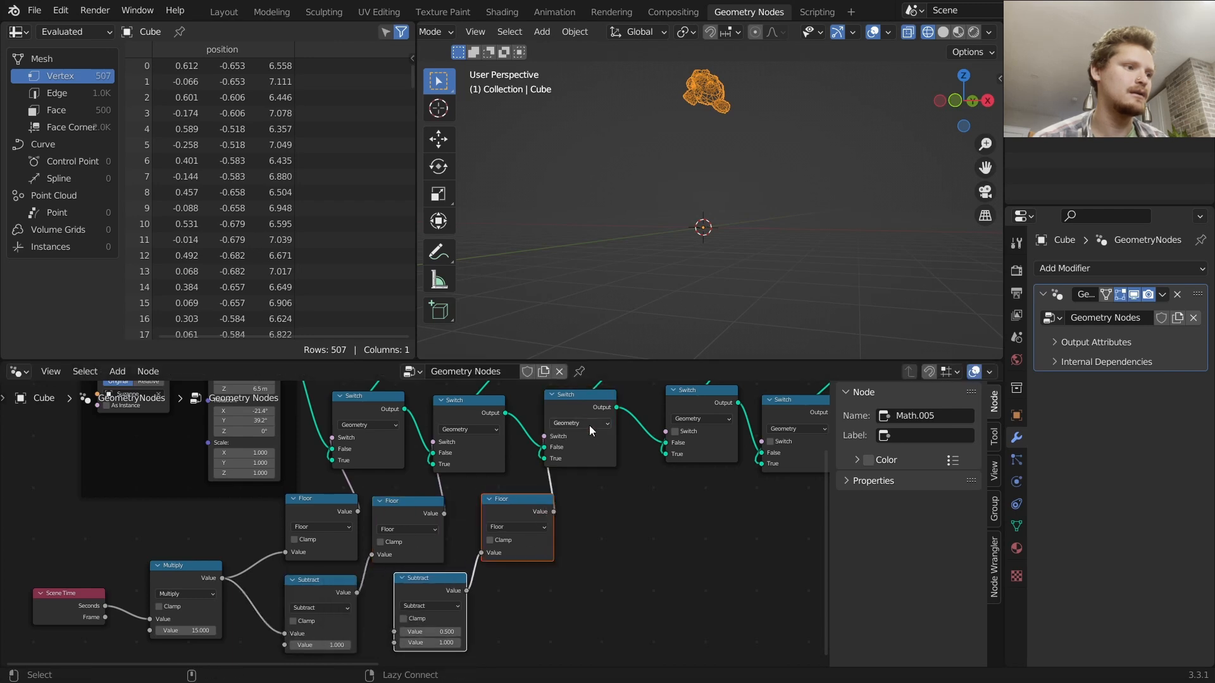
pyautogui.moveTo(468, 559); pyautogui.dragTo(503, 513, button='middle')
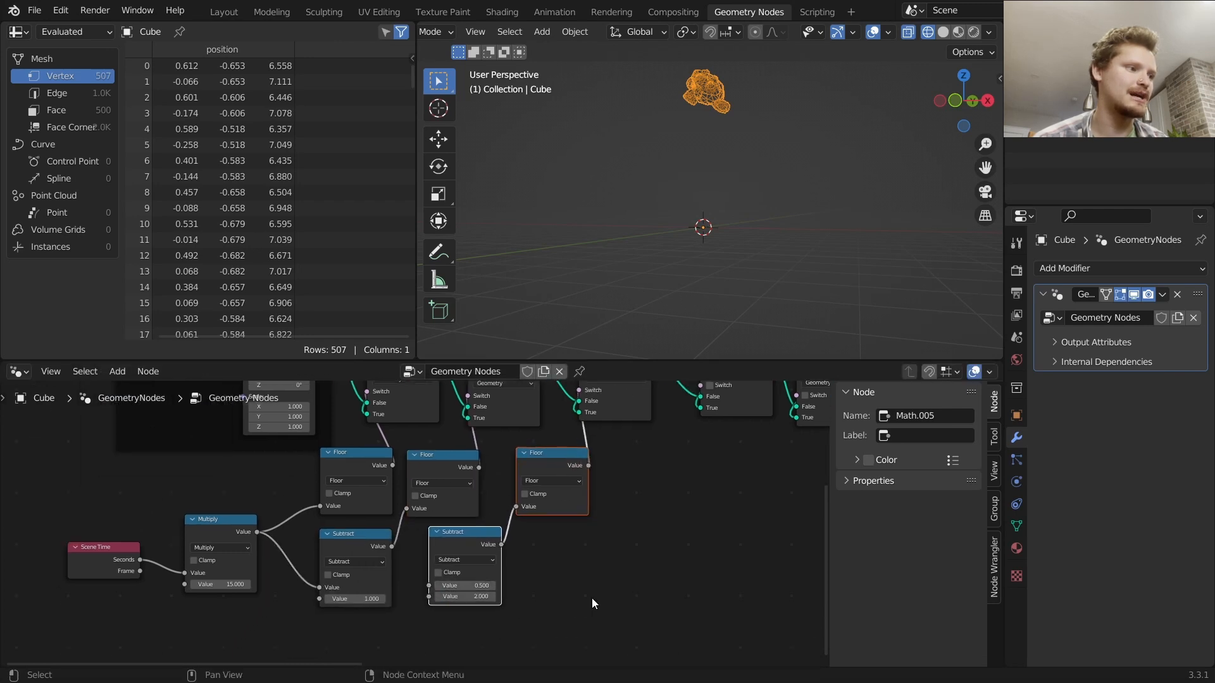
pyautogui.keyDown('alt'); pyautogui.moveTo(275, 538); pyautogui.dragTo(456, 563, button='right'); pyautogui.keyUp('alt')
pyautogui.scroll(-2, 474, 544)
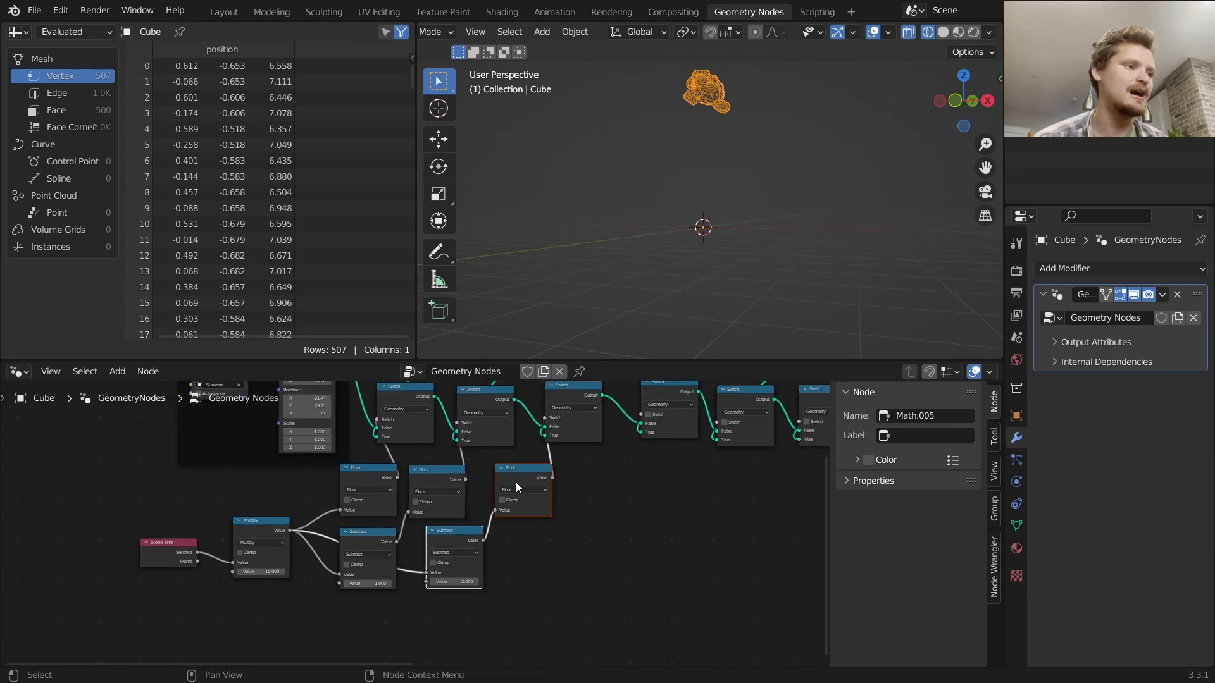
# Duplicate the Floor node repeatedly, placing one copy beneath each remaining Switch node in the chain
pyautogui.click(527, 479)
pyautogui.moveTo(558, 481); pyautogui.dragTo(280, 532, button='middle')
pyautogui.hotkey('shift', 'd')
pyautogui.click(366, 537)
pyautogui.hotkey('shift', 'd')
pyautogui.click(473, 539)
pyautogui.hotkey('shift', 'd')
pyautogui.click(549, 542)
pyautogui.moveTo(549, 542); pyautogui.dragTo(223, 563, button='middle')
pyautogui.hotkey('shift', 'd')
pyautogui.click(331, 556)
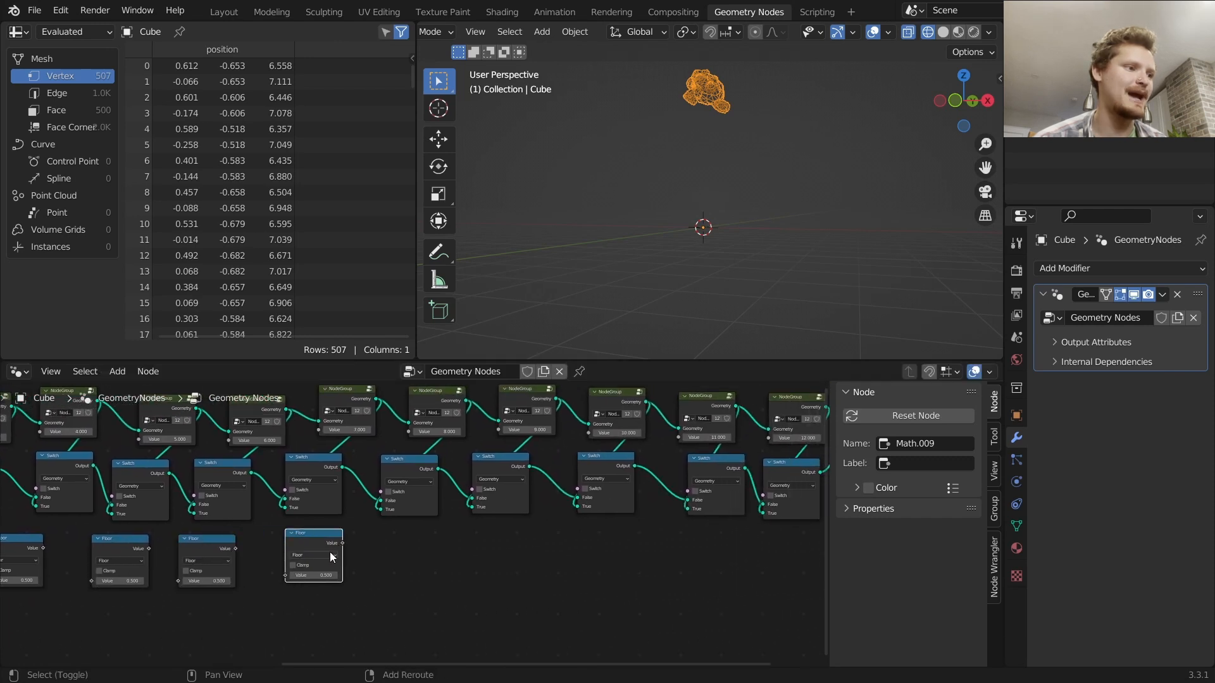
pyautogui.hotkey('shift', 'd')
pyautogui.click(430, 557)
pyautogui.hotkey('shift', 'd')
pyautogui.click(524, 556)
pyautogui.hotkey('shift', 'd')
pyautogui.click(645, 557)
pyautogui.moveTo(686, 556); pyautogui.dragTo(338, 532, button='middle')
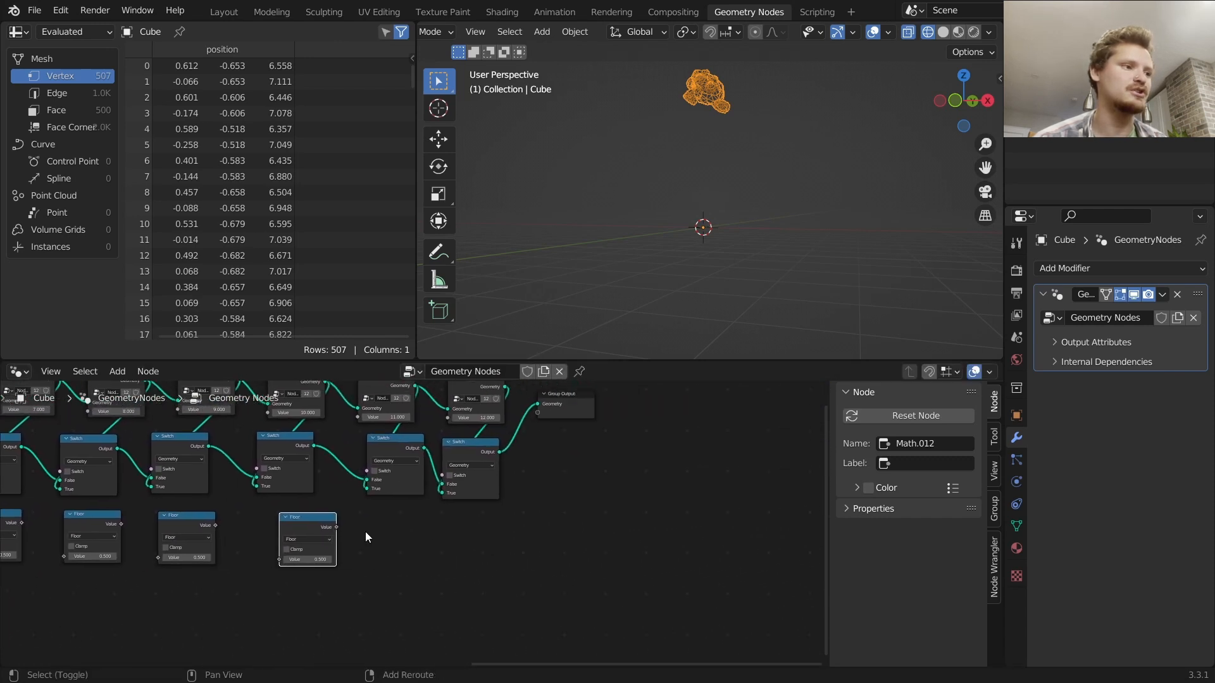
pyautogui.hotkey('shift', 'd')
pyautogui.click(450, 533)
pyautogui.hotkey('shift', 'd')
pyautogui.click(555, 533)
pyautogui.press('Home')
pyautogui.scroll(6, 468, 516)
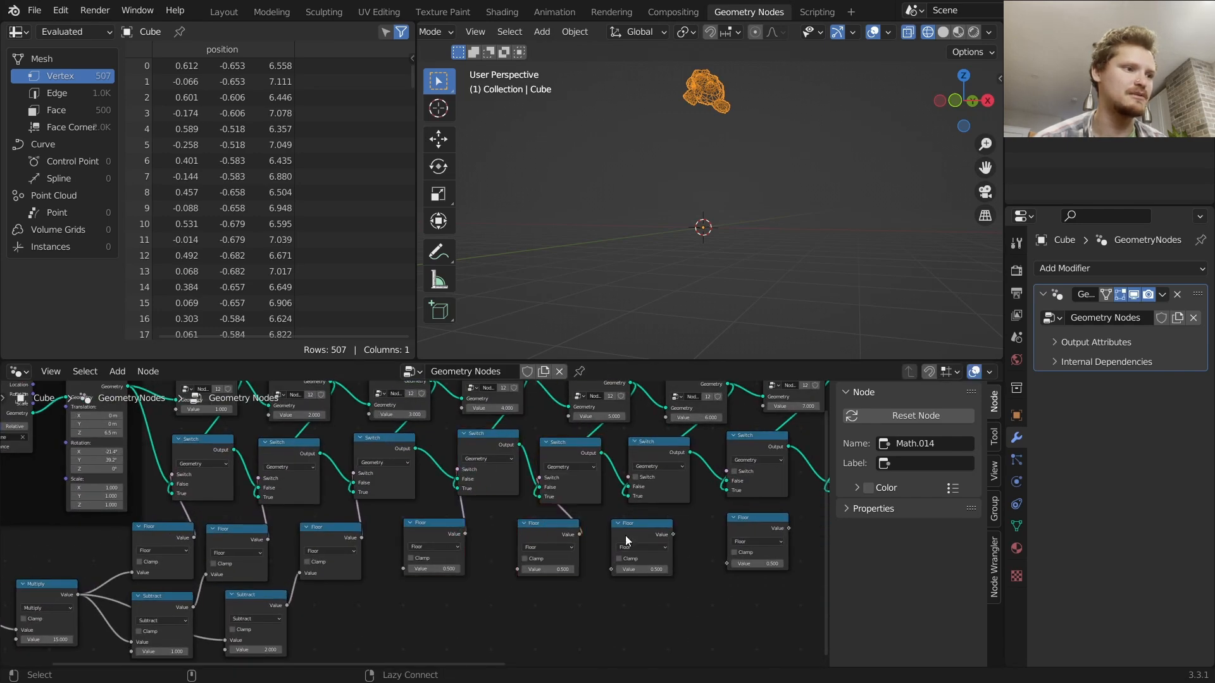
# Connect each new Floor node's output to the Switch input of the Switch node above it
pyautogui.moveTo(628, 541); pyautogui.dragTo(271, 541, button='middle')
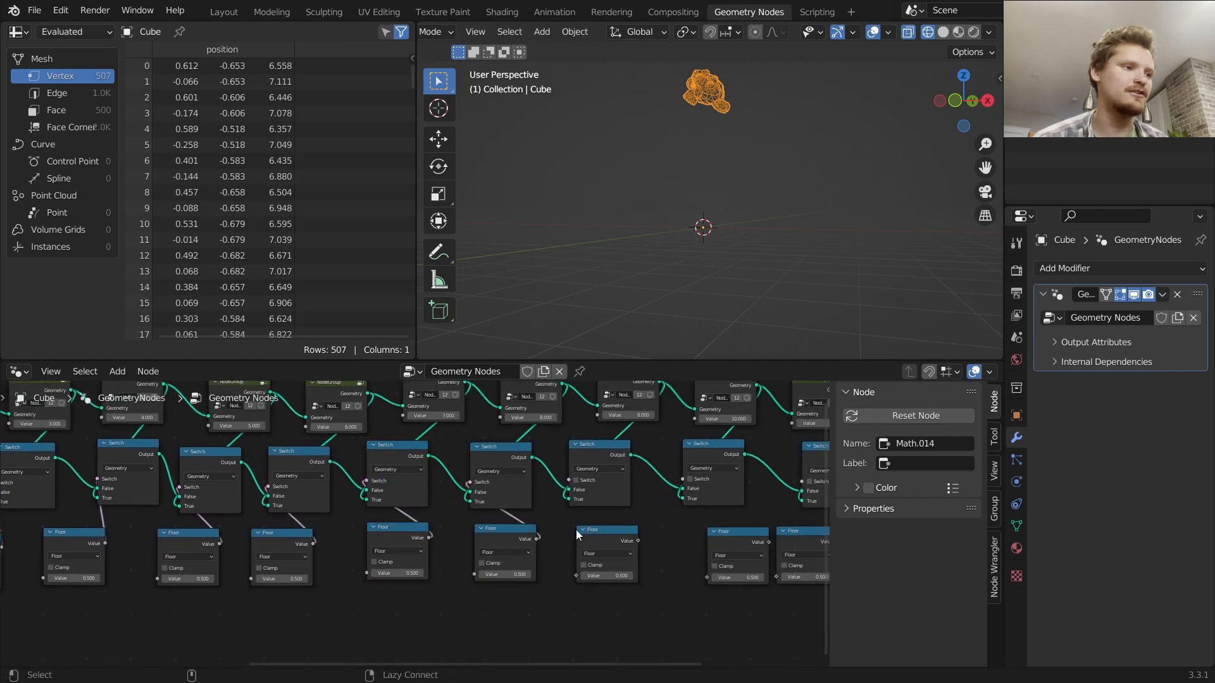
pyautogui.moveTo(620, 495); pyautogui.dragTo(421, 530, button='middle')
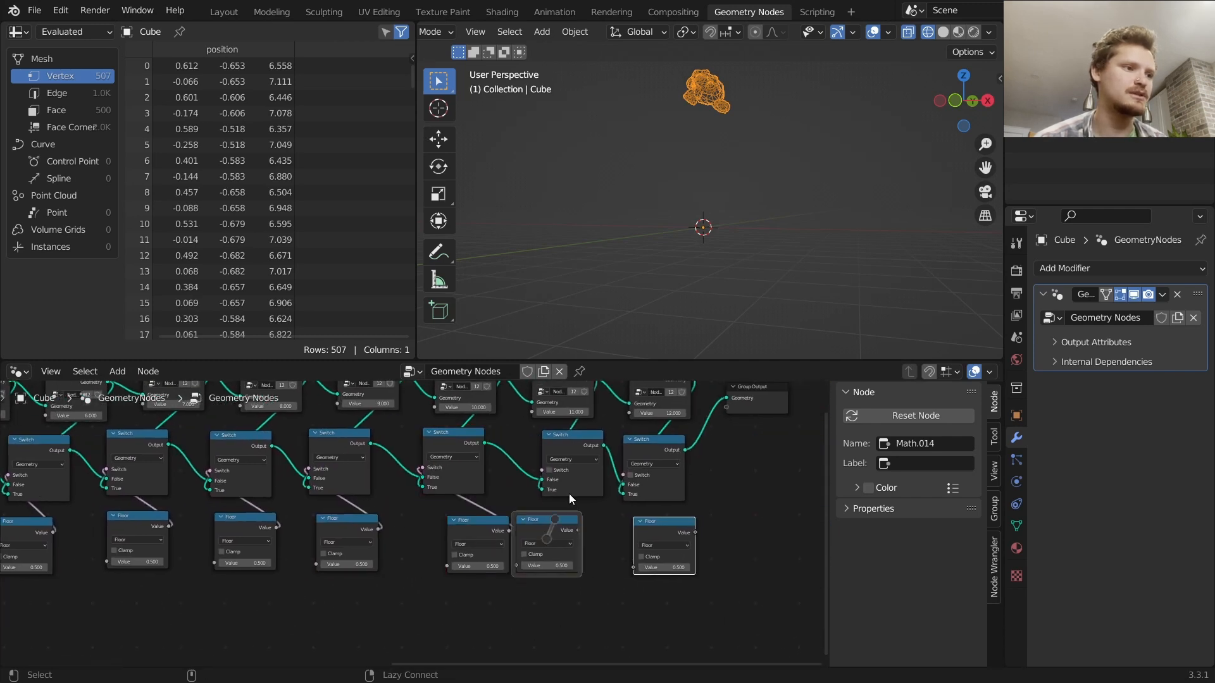
pyautogui.keyDown('alt'); pyautogui.moveTo(663, 562); pyautogui.dragTo(656, 473, button='right'); pyautogui.keyUp('alt')
pyautogui.scroll(-7, 408, 527)
pyautogui.moveTo(306, 544); pyautogui.dragTo(614, 510, button='middle')
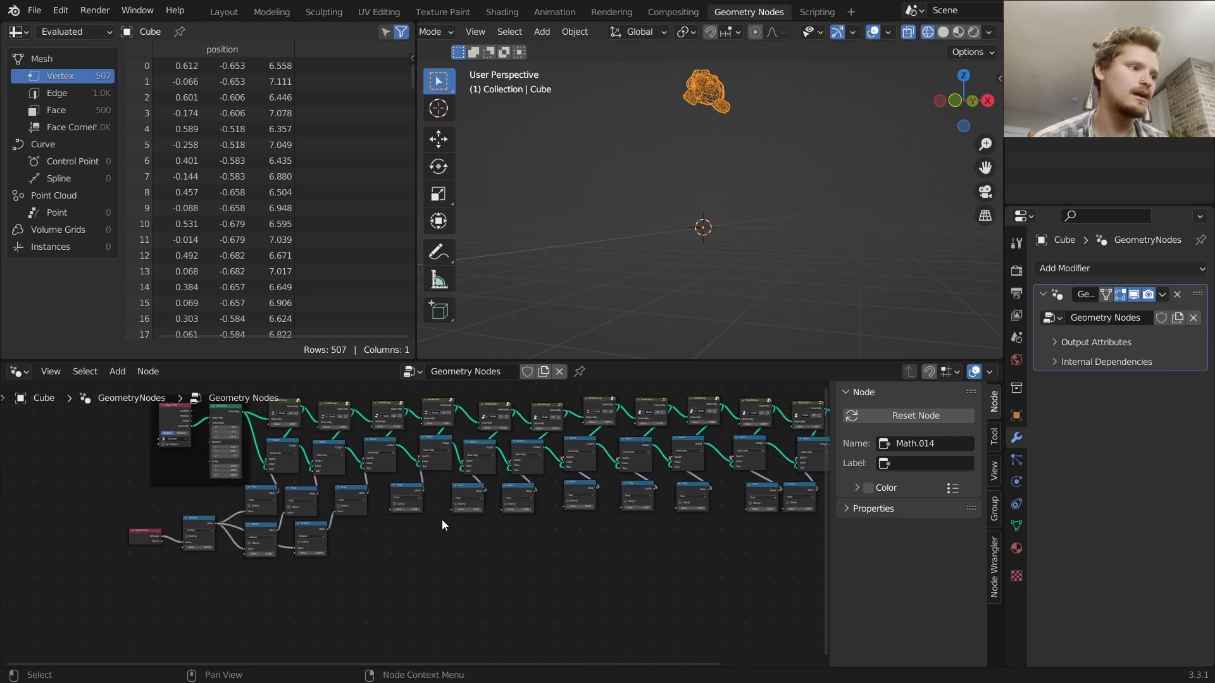
# Duplicate the Subtract node for each remaining Floor, connecting each copy's result into its Floor node
pyautogui.scroll(6, 408, 523)
pyautogui.hotkey('shift', 'd')
pyautogui.click(329, 539)
pyautogui.moveTo(341, 539); pyautogui.dragTo(372, 499)
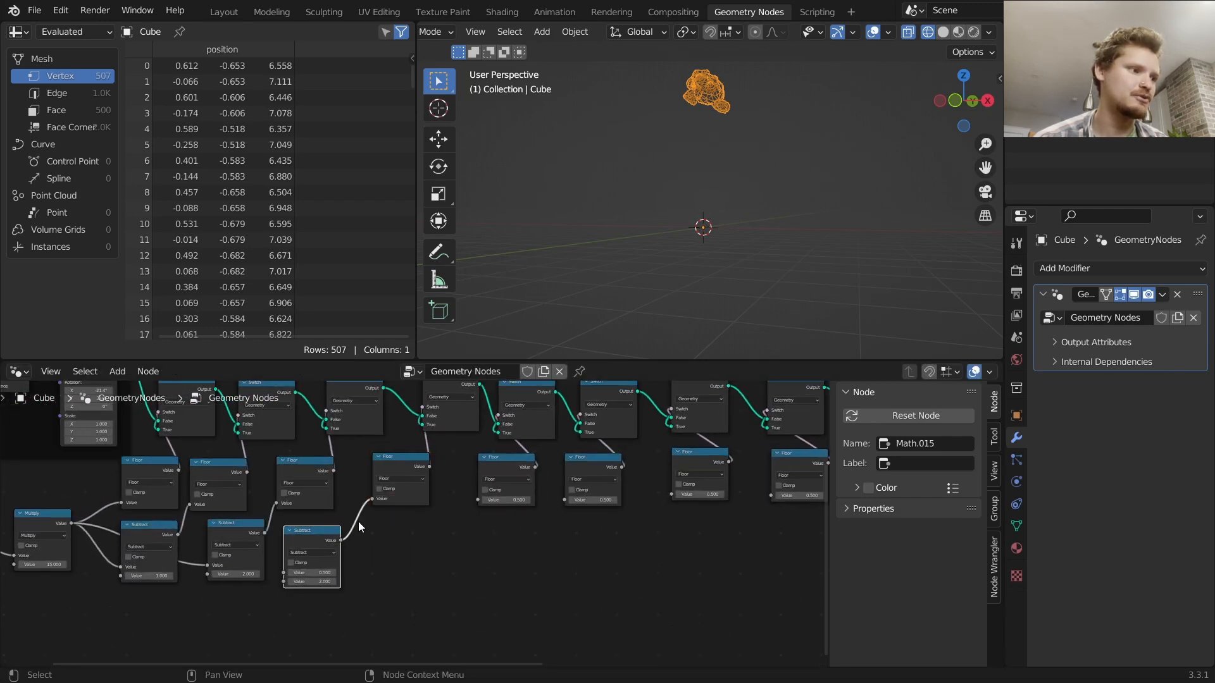
pyautogui.hotkey('shift', 'd')
pyautogui.click(429, 533)
pyautogui.keyDown('alt'); pyautogui.moveTo(423, 539); pyautogui.dragTo(514, 505, button='right'); pyautogui.keyUp('alt')
pyautogui.hotkey('shift', 'd')
pyautogui.click(585, 530)
pyautogui.keyDown('alt'); pyautogui.moveTo(530, 546); pyautogui.dragTo(562, 511, button='right'); pyautogui.keyUp('alt')
pyautogui.hotkey('shift', 'd')
pyautogui.click(650, 507)
pyautogui.keyDown('alt'); pyautogui.moveTo(627, 548); pyautogui.dragTo(669, 514, button='right'); pyautogui.keyUp('alt')
pyautogui.moveTo(672, 516); pyautogui.dragTo(445, 525, button='middle')
pyautogui.hotkey('shift', 'd')
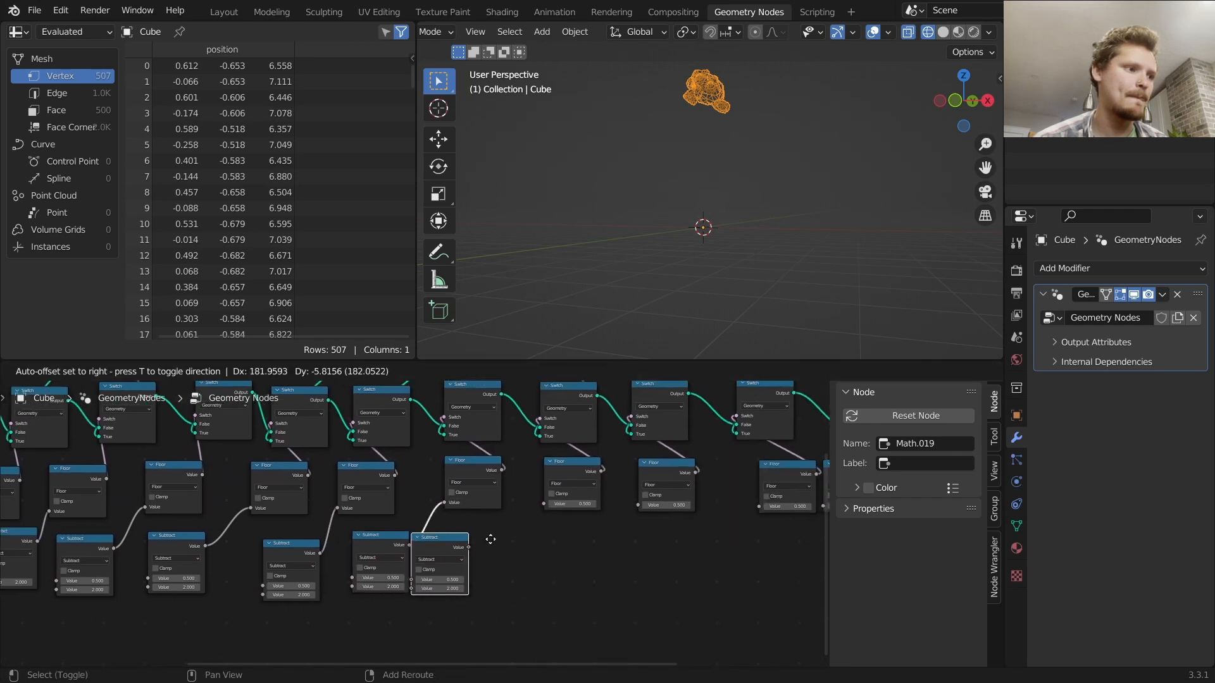
pyautogui.click(550, 542)
pyautogui.keyDown('alt'); pyautogui.moveTo(497, 548); pyautogui.dragTo(538, 523, button='right'); pyautogui.keyUp('alt')
pyautogui.hotkey('shift', 'd')
pyautogui.click(648, 518)
pyautogui.keyDown('alt'); pyautogui.moveTo(613, 545); pyautogui.dragTo(660, 512, button='right'); pyautogui.keyUp('alt')
pyautogui.moveTo(680, 508); pyautogui.dragTo(396, 516, button='middle')
pyautogui.hotkey('shift', 'd')
pyautogui.click(414, 552)
pyautogui.hotkey('shift', 'd')
pyautogui.click(534, 541)
pyautogui.keyDown('alt'); pyautogui.moveTo(494, 570); pyautogui.dragTo(563, 499, button='right'); pyautogui.keyUp('alt')
pyautogui.hotkey('shift', 'd')
pyautogui.click(576, 541)
pyautogui.hotkey('ctrl', 'z')
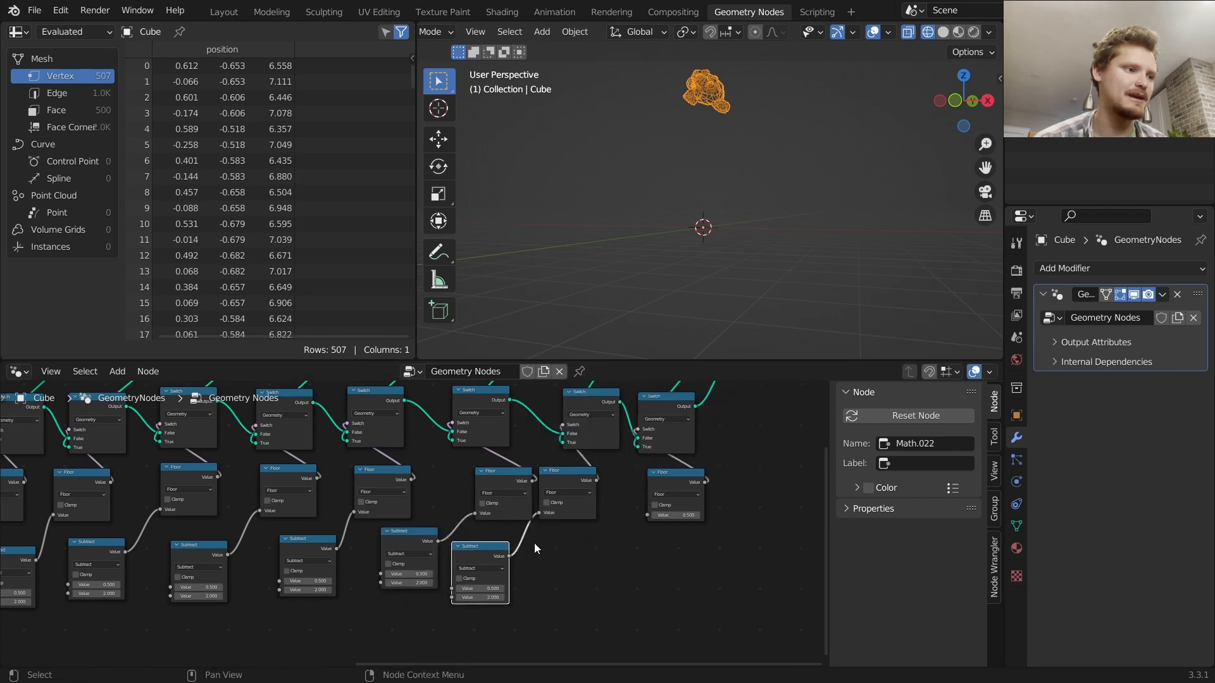
pyautogui.hotkey('shift', 'd')
pyautogui.click(563, 560)
pyautogui.keyDown('alt'); pyautogui.moveTo(563, 560); pyautogui.dragTo(663, 497, button='right'); pyautogui.keyUp('alt')
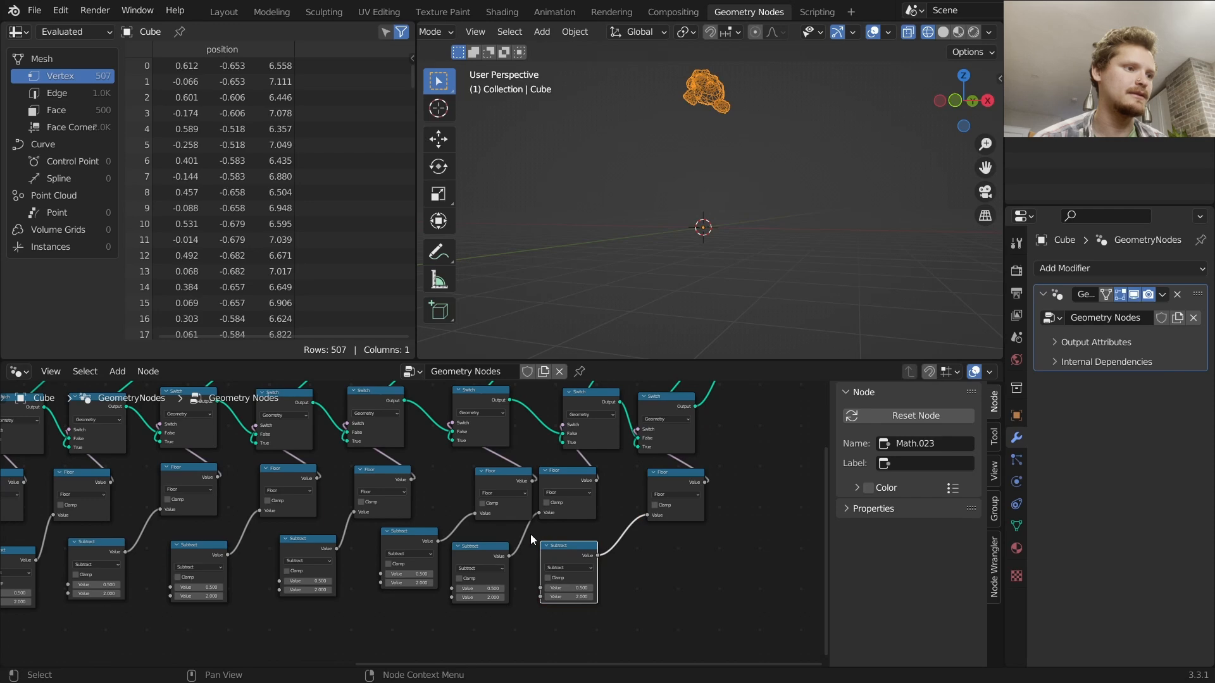
# Route the Multiply node's result through reroute points into the first Value input of every Subtract node
pyautogui.scroll(-5, 534, 530)
pyautogui.moveTo(114, 543); pyautogui.dragTo(523, 522, button='middle')
pyautogui.scroll(5, 462, 537)
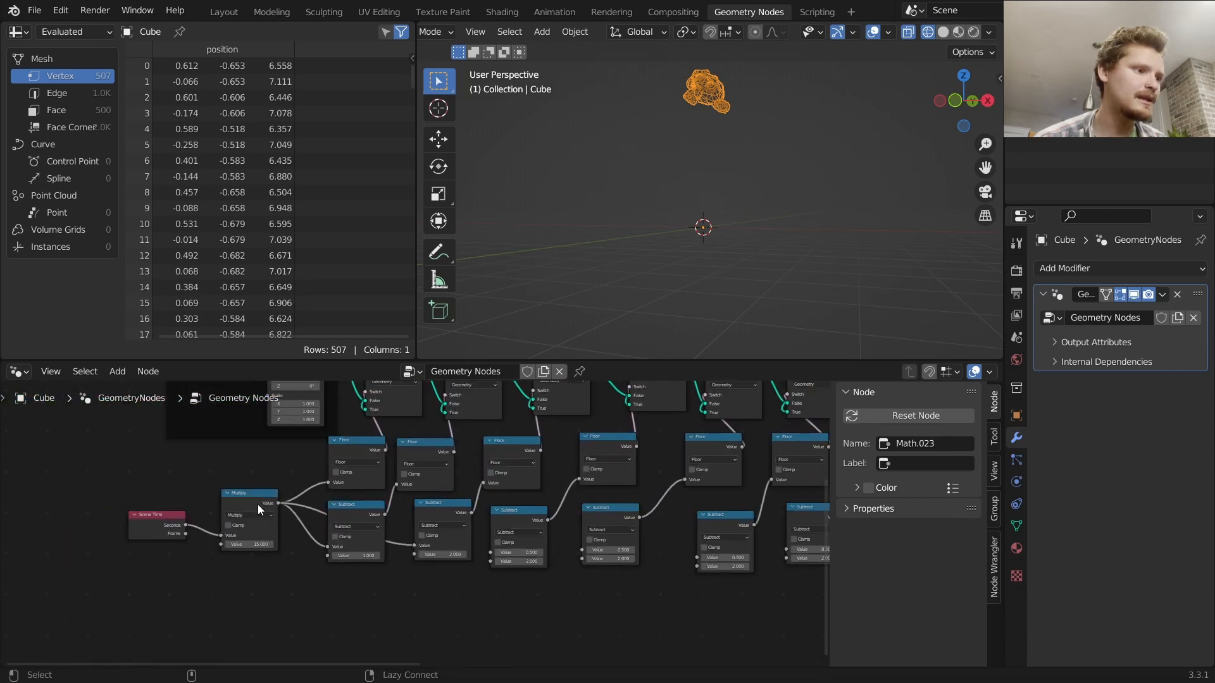
pyautogui.keyDown('shift'); pyautogui.moveTo(296, 531); pyautogui.dragTo(303, 470, button='right'); pyautogui.keyUp('shift')
pyautogui.press('g')
pyautogui.click(331, 576)
pyautogui.click(443, 600)
pyautogui.moveTo(442, 601); pyautogui.dragTo(310, 585, button='middle')
pyautogui.keyDown('alt'); pyautogui.moveTo(309, 592); pyautogui.dragTo(343, 551, button='right'); pyautogui.keyUp('alt')
pyautogui.keyDown('alt'); pyautogui.moveTo(296, 599); pyautogui.dragTo(446, 537, button='right'); pyautogui.keyUp('alt')
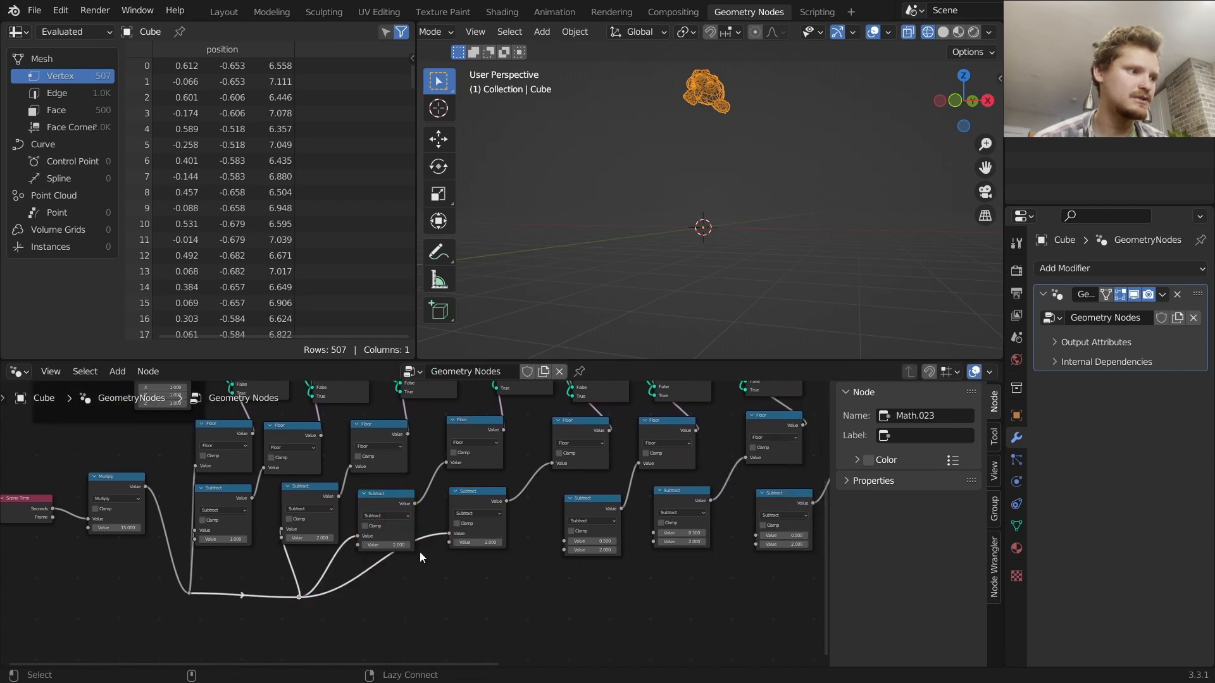
pyautogui.keyDown('alt'); pyautogui.moveTo(300, 594); pyautogui.dragTo(588, 528, button='right'); pyautogui.keyUp('alt')
pyautogui.keyDown('shift'); pyautogui.moveTo(528, 565); pyautogui.dragTo(528, 522, button='right'); pyautogui.keyUp('shift')
pyautogui.press('g')
pyautogui.click(537, 569)
pyautogui.moveTo(560, 566); pyautogui.dragTo(296, 568, button='middle')
pyautogui.keyDown('alt'); pyautogui.moveTo(277, 589); pyautogui.dragTo(409, 525, button='right'); pyautogui.keyUp('alt')
pyautogui.keyDown('alt'); pyautogui.moveTo(275, 595); pyautogui.dragTo(476, 543, button='right'); pyautogui.keyUp('alt')
pyautogui.keyDown('alt'); pyautogui.moveTo(269, 592); pyautogui.dragTo(574, 518, button='right'); pyautogui.keyUp('alt')
pyautogui.press('g')
pyautogui.click(578, 572)
pyautogui.moveTo(577, 572); pyautogui.dragTo(372, 592, button='middle')
pyautogui.keyDown('alt'); pyautogui.moveTo(372, 592); pyautogui.dragTo(663, 549, button='right'); pyautogui.keyUp('alt')
pyautogui.keyDown('shift'); pyautogui.moveTo(545, 559); pyautogui.dragTo(542, 541, button='right'); pyautogui.keyUp('shift')
pyautogui.press('g')
pyautogui.click(624, 588)
pyautogui.moveTo(291, 539); pyautogui.dragTo(507, 544, button='middle')
pyautogui.scroll(3, 419, 525)
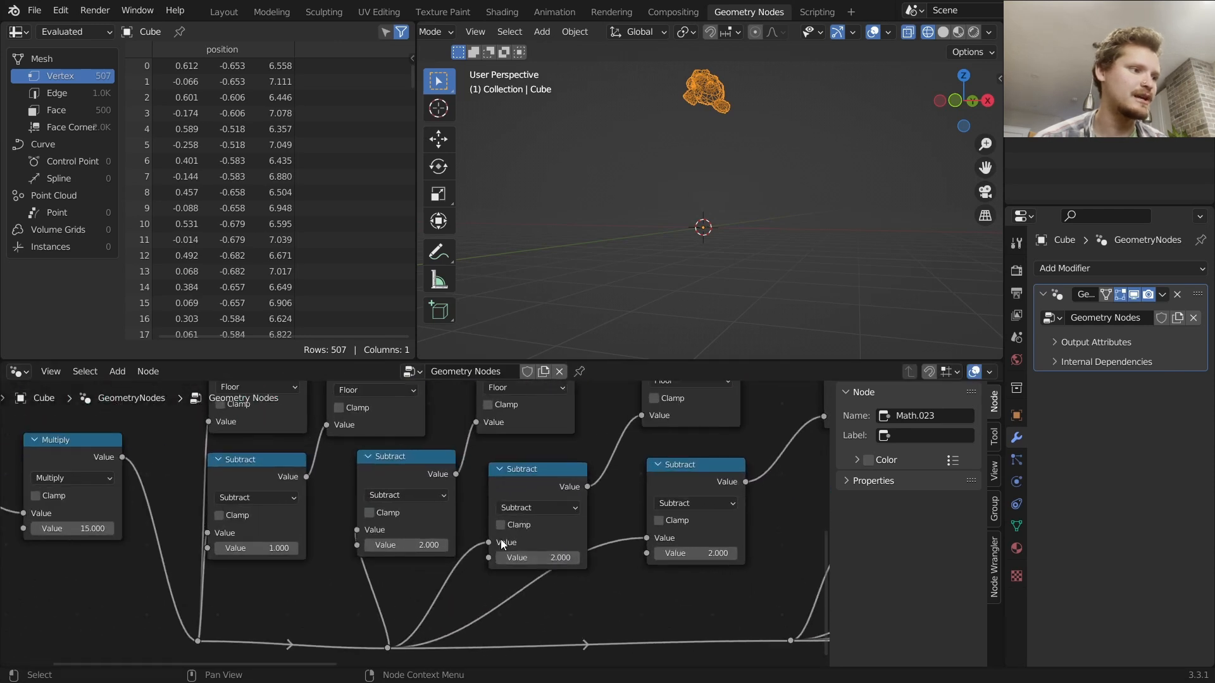
# Set the remaining Subtract nodes' second values in ascending steps of one, from 3 up to 12
pyautogui.click(537, 557)
pyautogui.write('3')
pyautogui.press('Return')
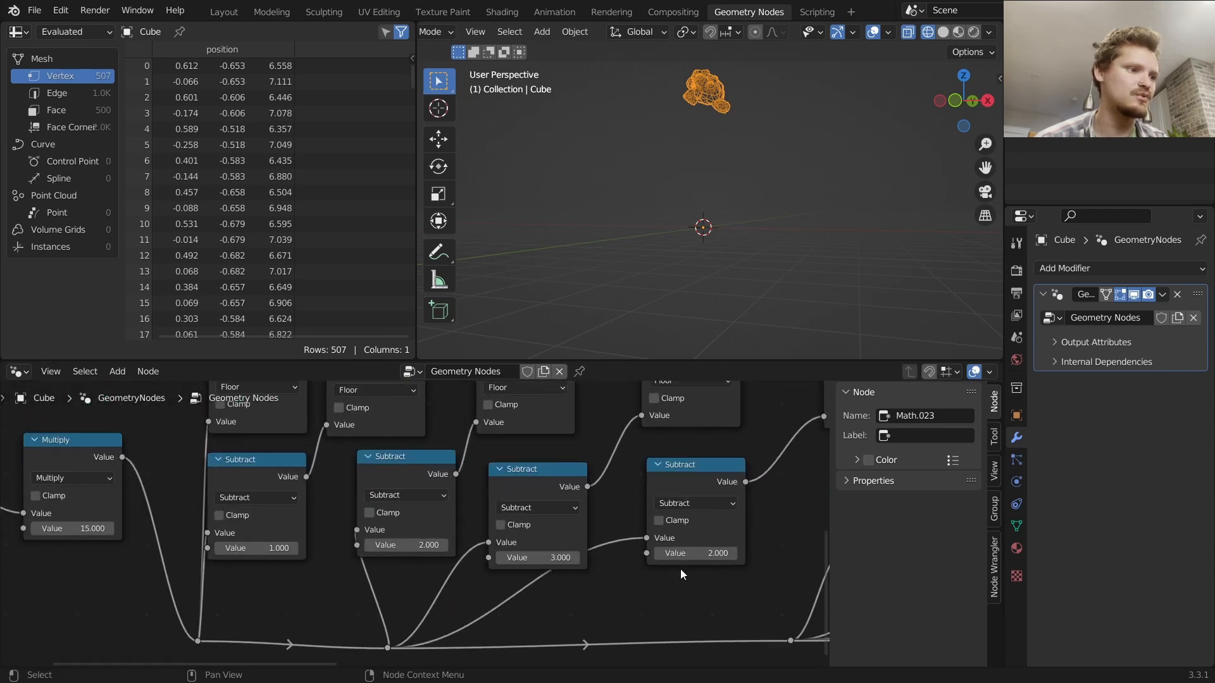
pyautogui.moveTo(736, 581); pyautogui.dragTo(348, 565, button='middle')
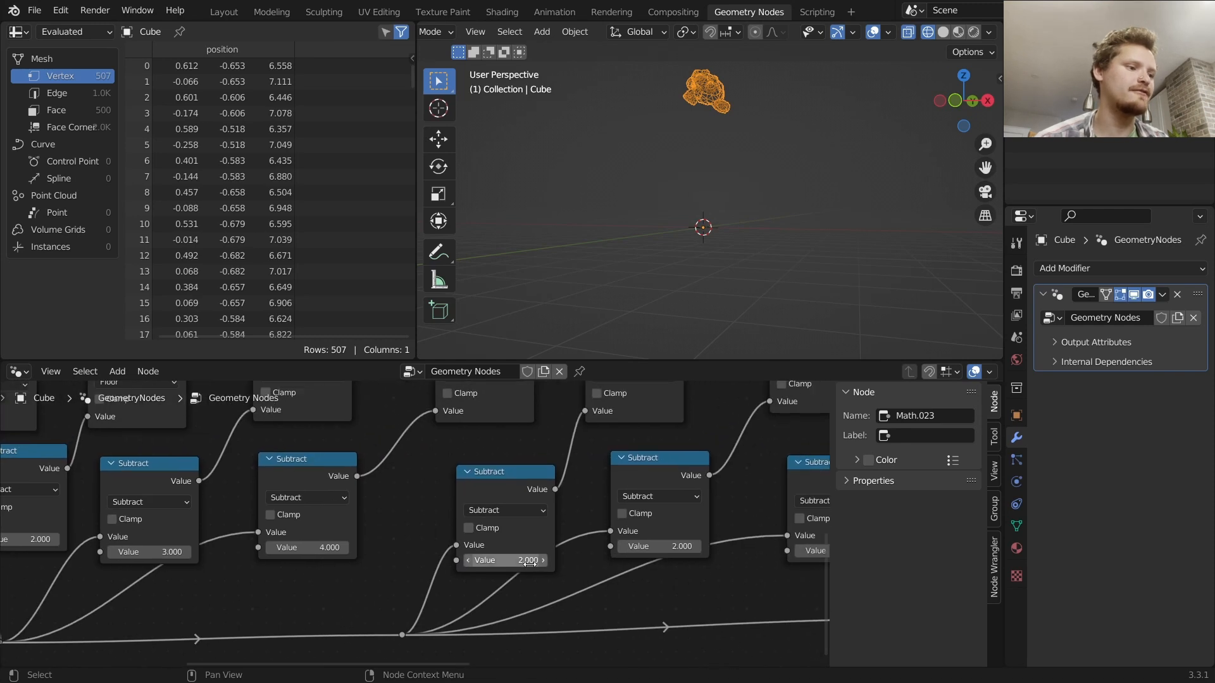
pyautogui.press('Return')
pyautogui.moveTo(749, 578); pyautogui.dragTo(406, 583, button='middle')
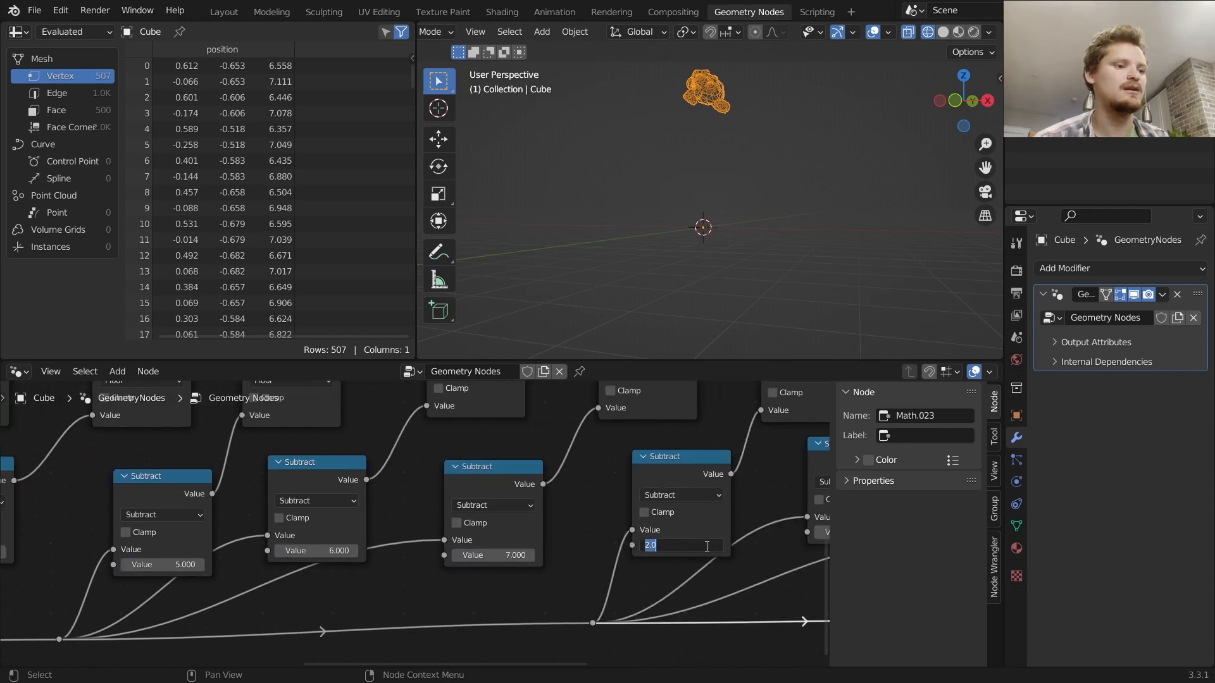
pyautogui.moveTo(770, 582); pyautogui.dragTo(341, 582, button='middle')
pyautogui.write('9')
pyautogui.press('Return')
pyautogui.doubleClick(566, 573)
pyautogui.write('10.000')
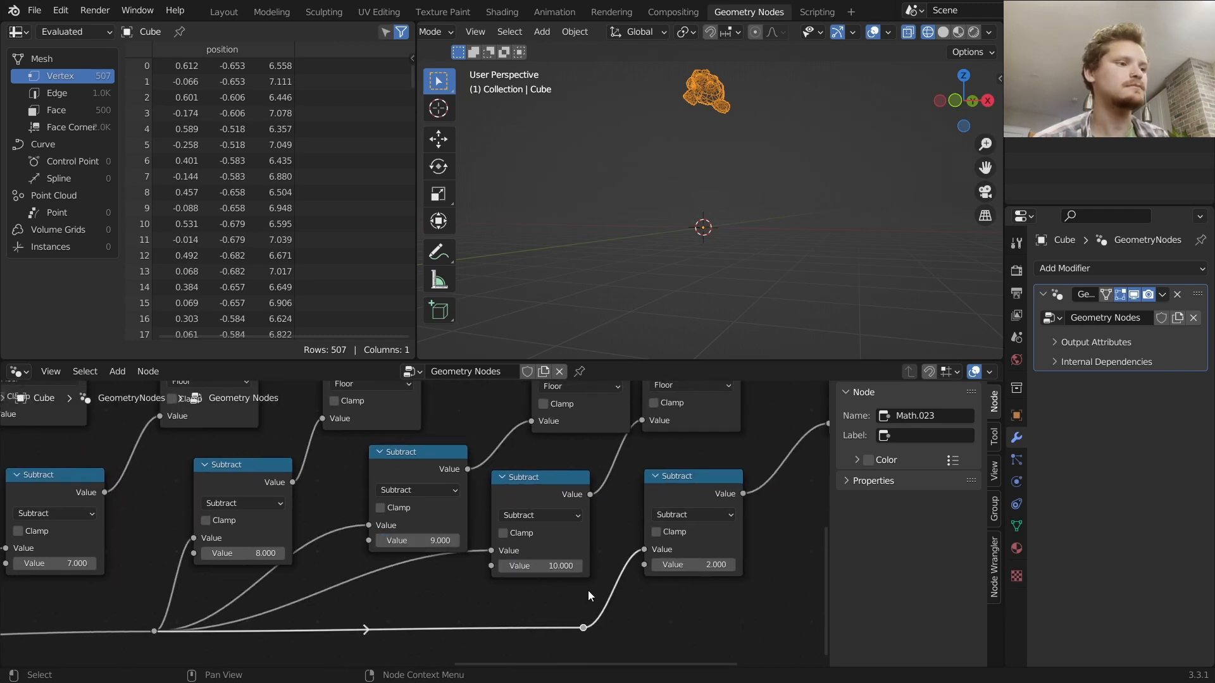
pyautogui.press('Return')
pyautogui.scroll(-2, 702, 564)
pyautogui.moveTo(665, 531); pyautogui.dragTo(634, 602, button='middle')
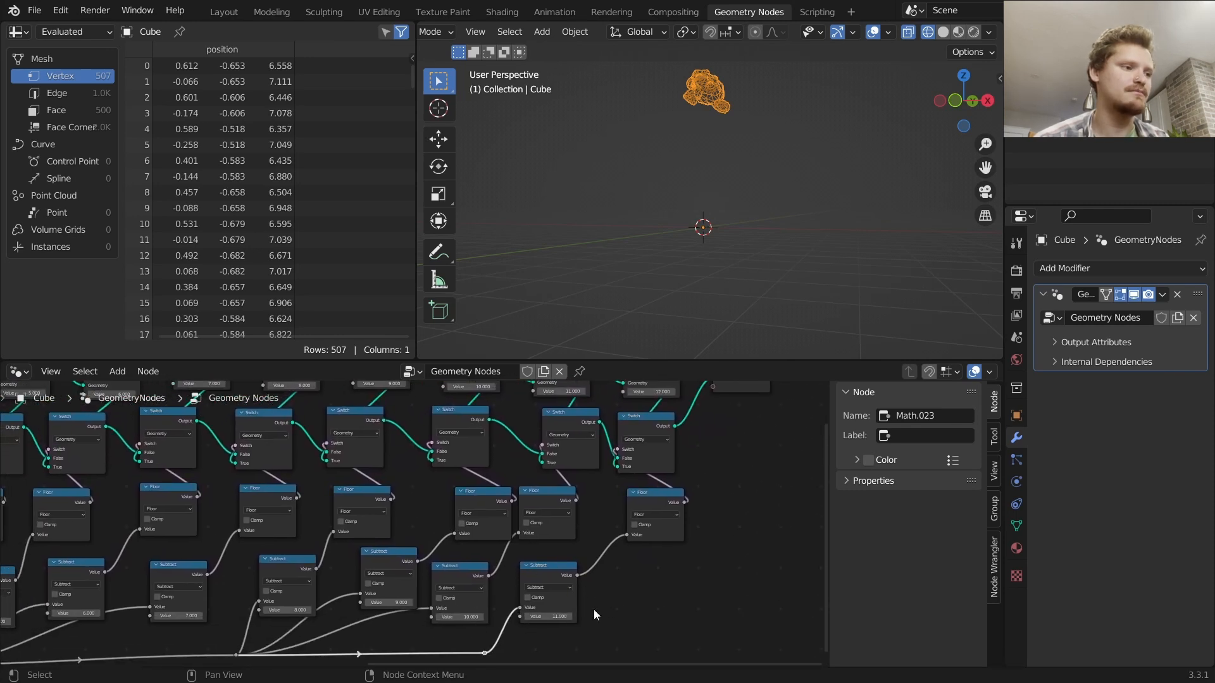
# Play the animation in the viewport, stop it, and rewind to the first frame
pyautogui.moveTo(597, 516); pyautogui.dragTo(523, 659, button='middle')
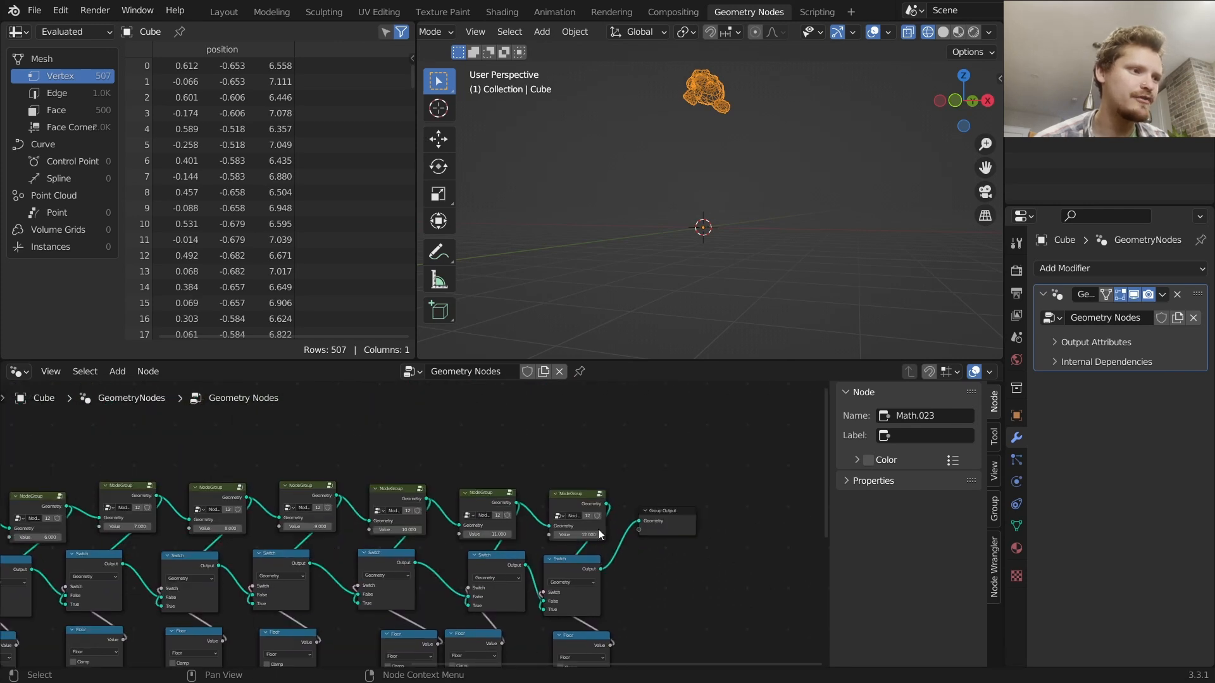
pyautogui.press('space')
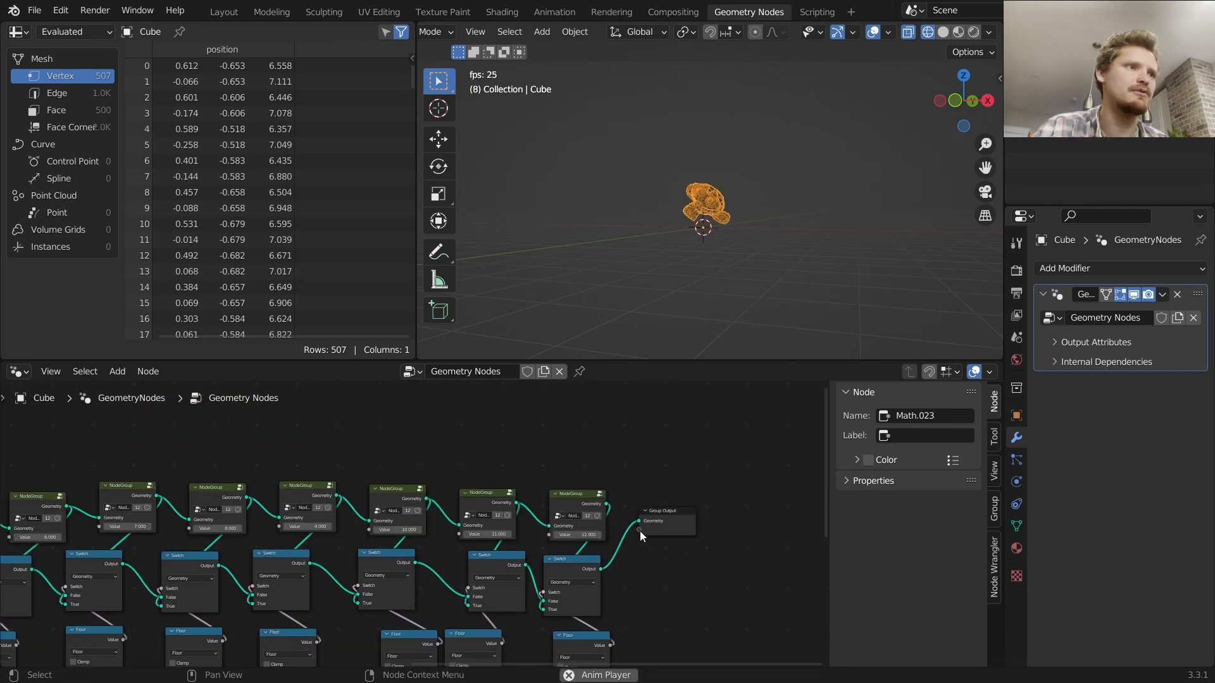
pyautogui.press('space')
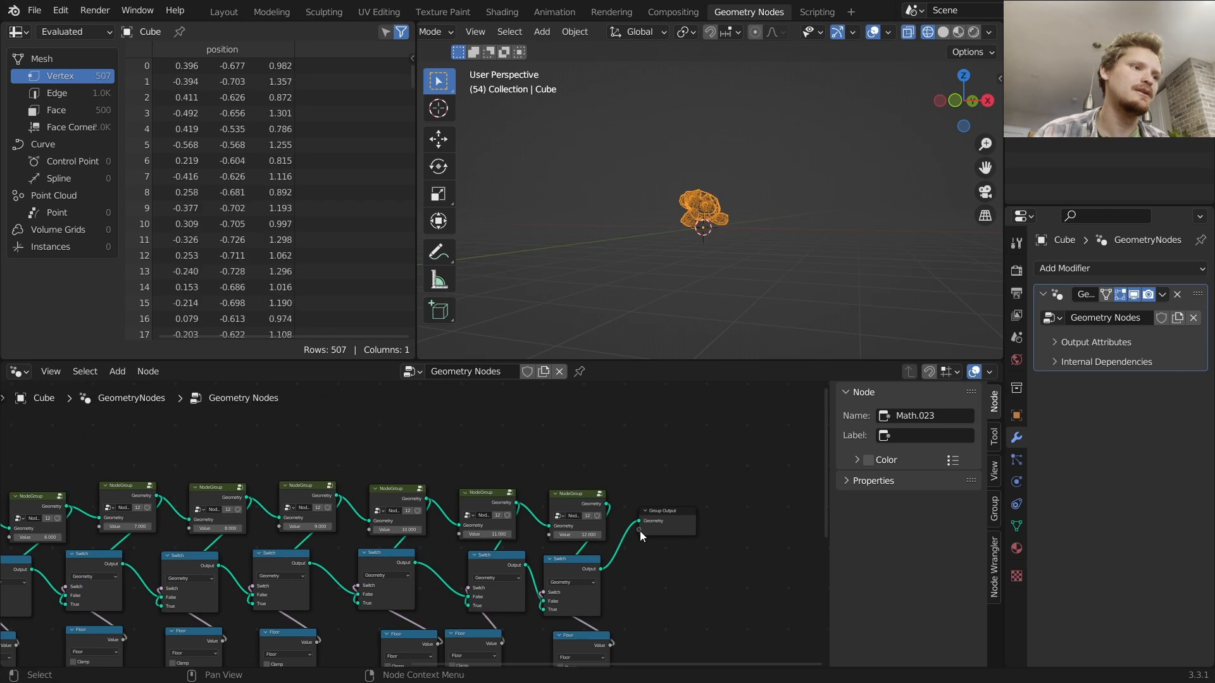
pyautogui.hotkey('shift', 'Left')
# Switch the 3D viewport to solid shading
pyautogui.scroll(-2, 120, 579)
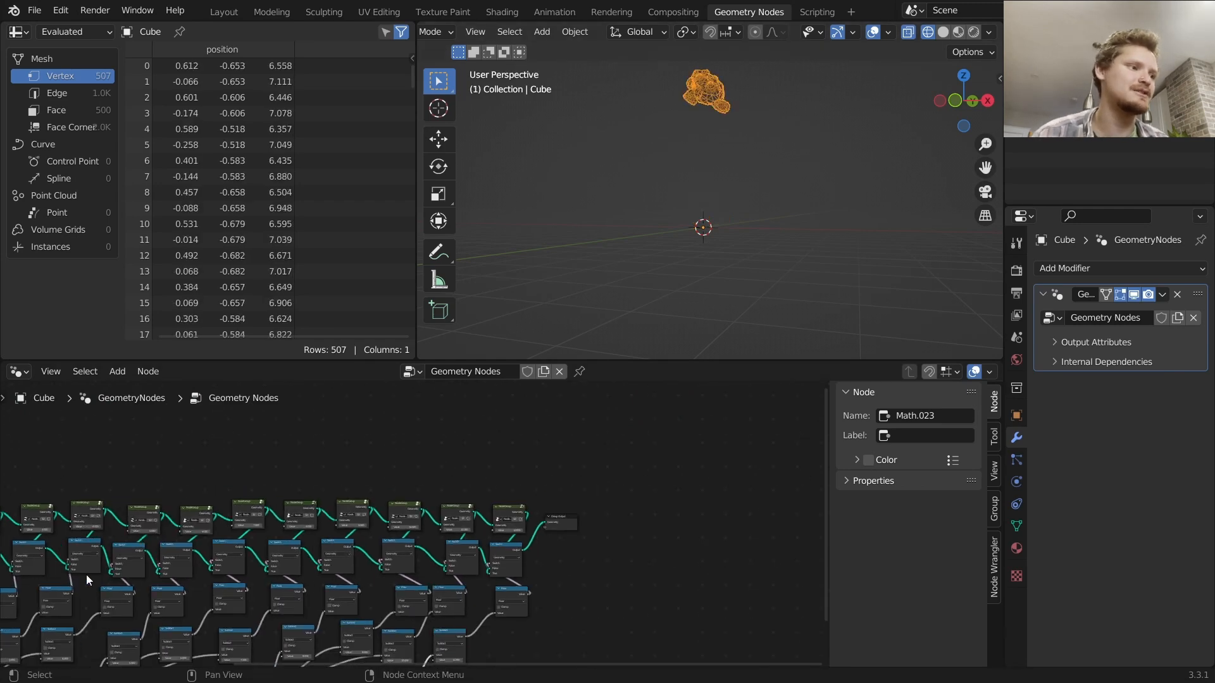
pyautogui.moveTo(121, 579); pyautogui.dragTo(371, 530, button='middle')
pyautogui.scroll(3, 446, 538)
pyautogui.scroll(-8, 533, 513)
pyautogui.moveTo(519, 479); pyautogui.dragTo(464, 484, button='middle')
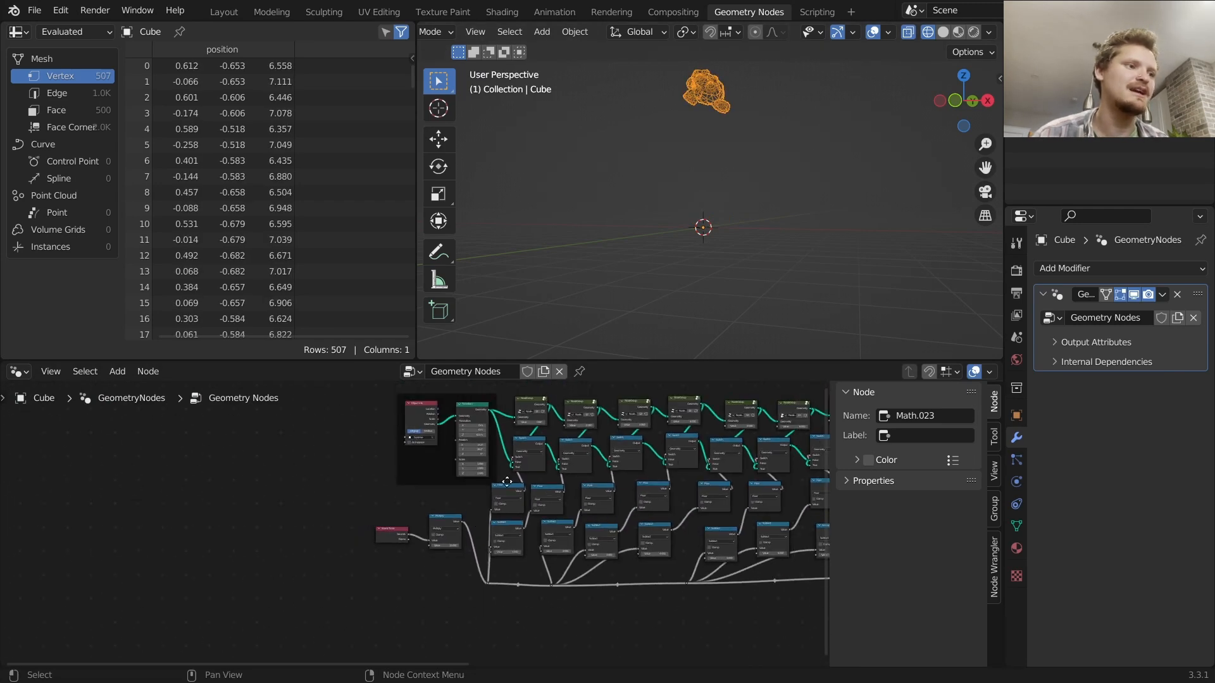
pyautogui.moveTo(677, 475); pyautogui.dragTo(526, 530, button='middle')
pyautogui.moveTo(753, 95); pyautogui.dragTo(719, 115, button='middle')
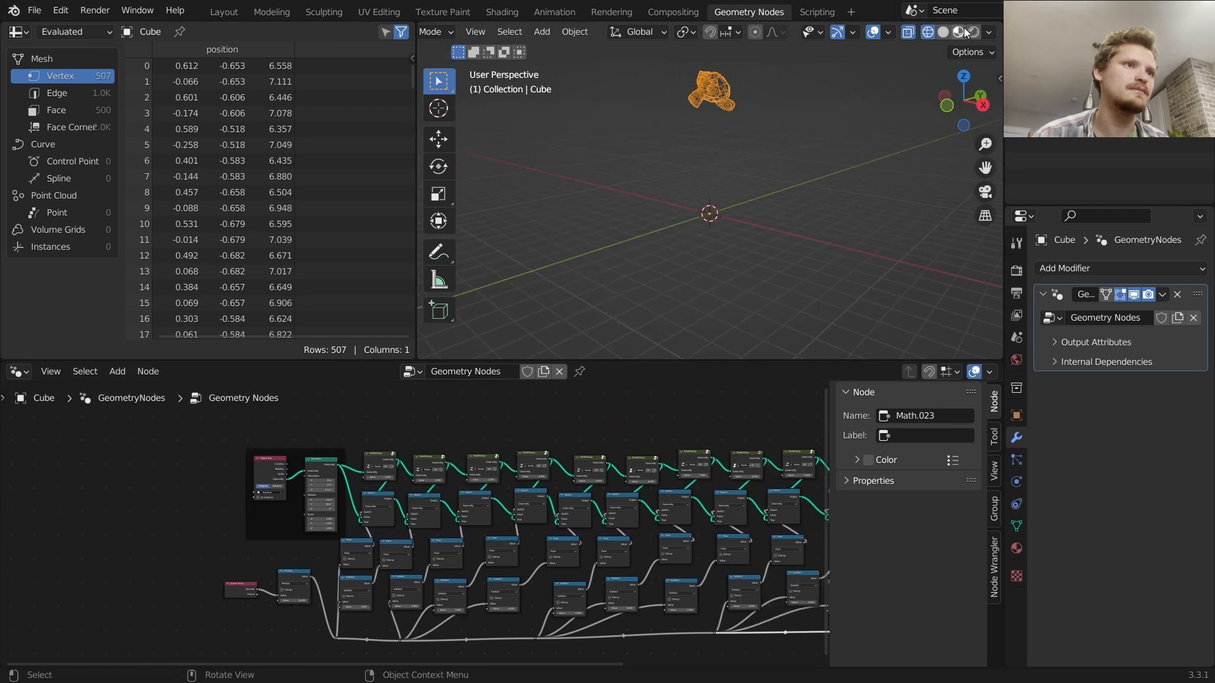
pyautogui.click(948, 32)
# Replay the animation from the first frame and stop playback
pyautogui.press('space')
pyautogui.press('space')
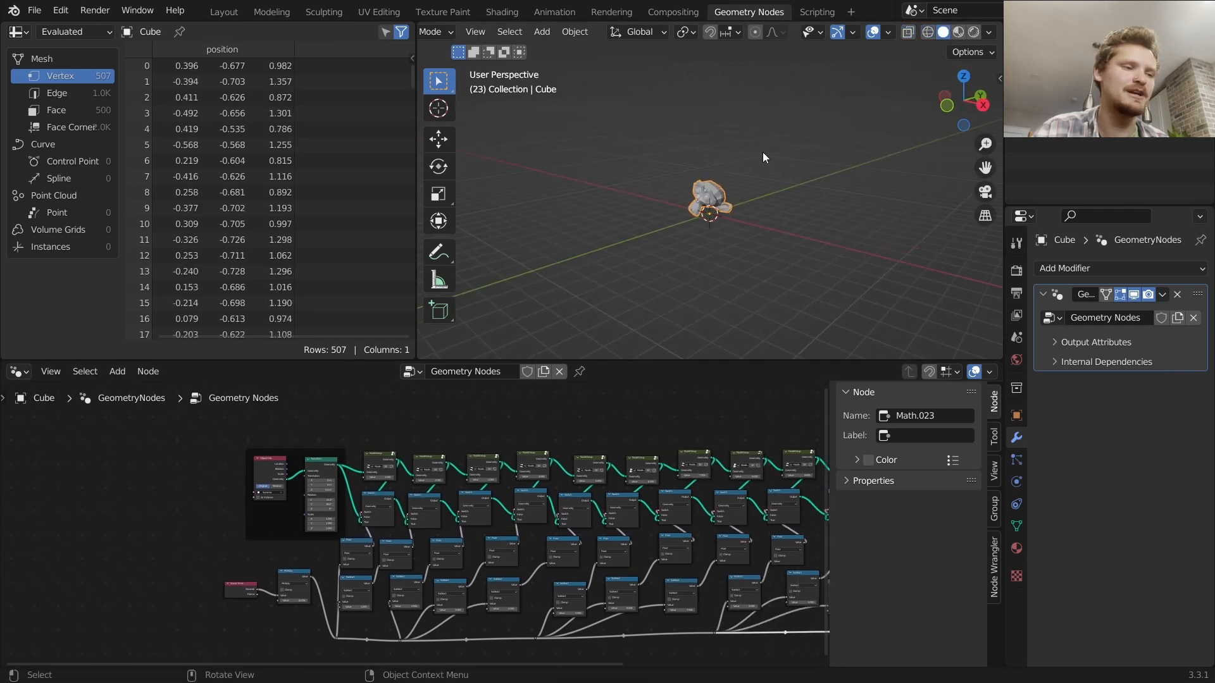
pyautogui.hotkey('shift', 'Left')
pyautogui.scroll(2, 462, 547)
pyautogui.press('space')
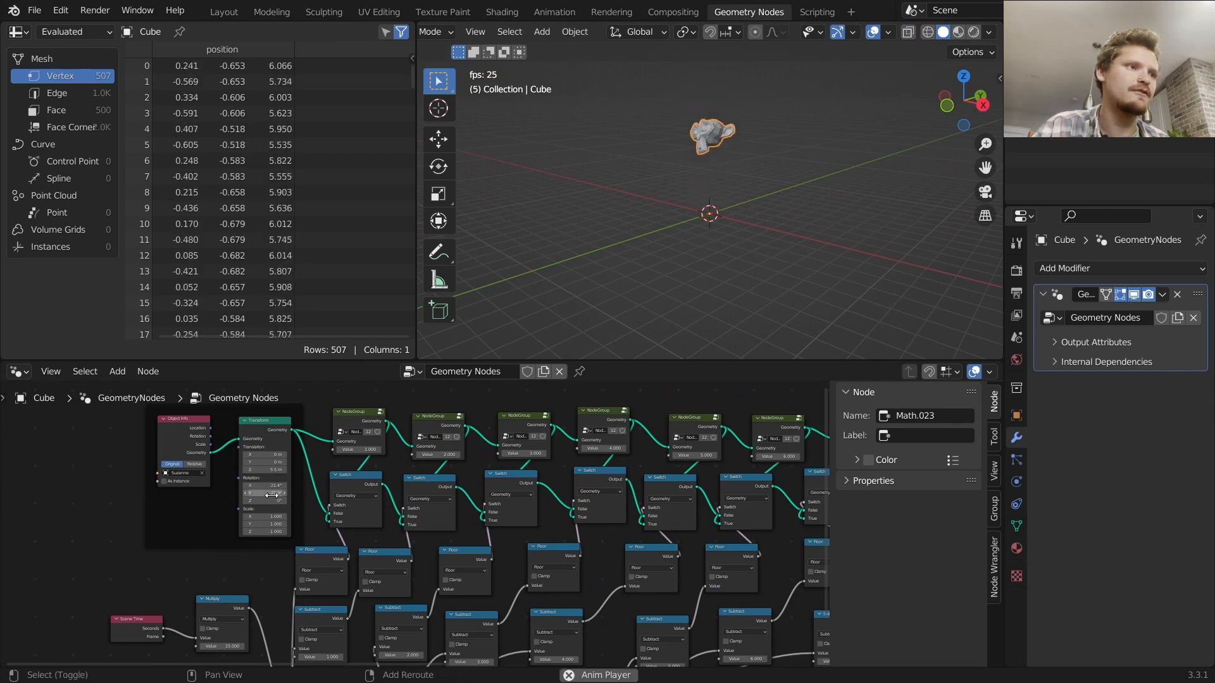
pyautogui.press('Escape')
# Add a Cylinder node and connect its mesh output to the Transform node's geometry input in place of Suzanne
pyautogui.moveTo(161, 415); pyautogui.dragTo(405, 441, button='middle')
pyautogui.moveTo(406, 441); pyautogui.dragTo(372, 434)
pyautogui.hotkey('shift', 'a')
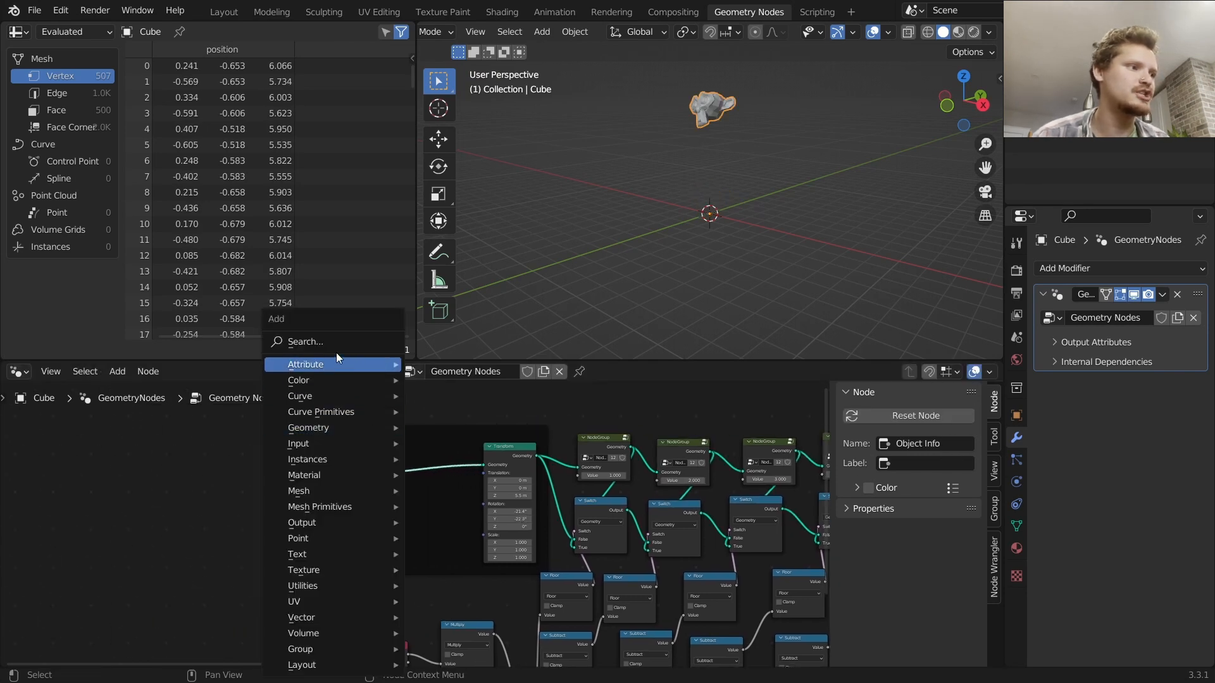
pyautogui.click(336, 345)
pyautogui.write('cyl')
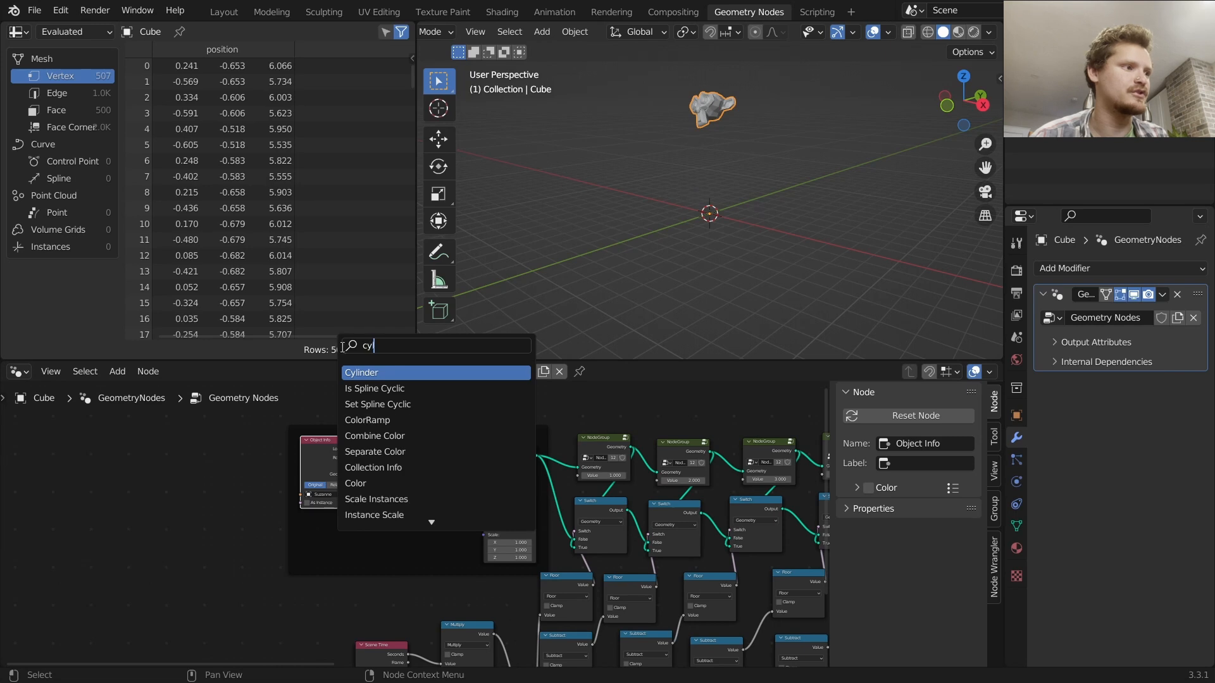
pyautogui.press('Return')
pyautogui.click(423, 502)
pyautogui.moveTo(423, 502); pyautogui.dragTo(489, 465)
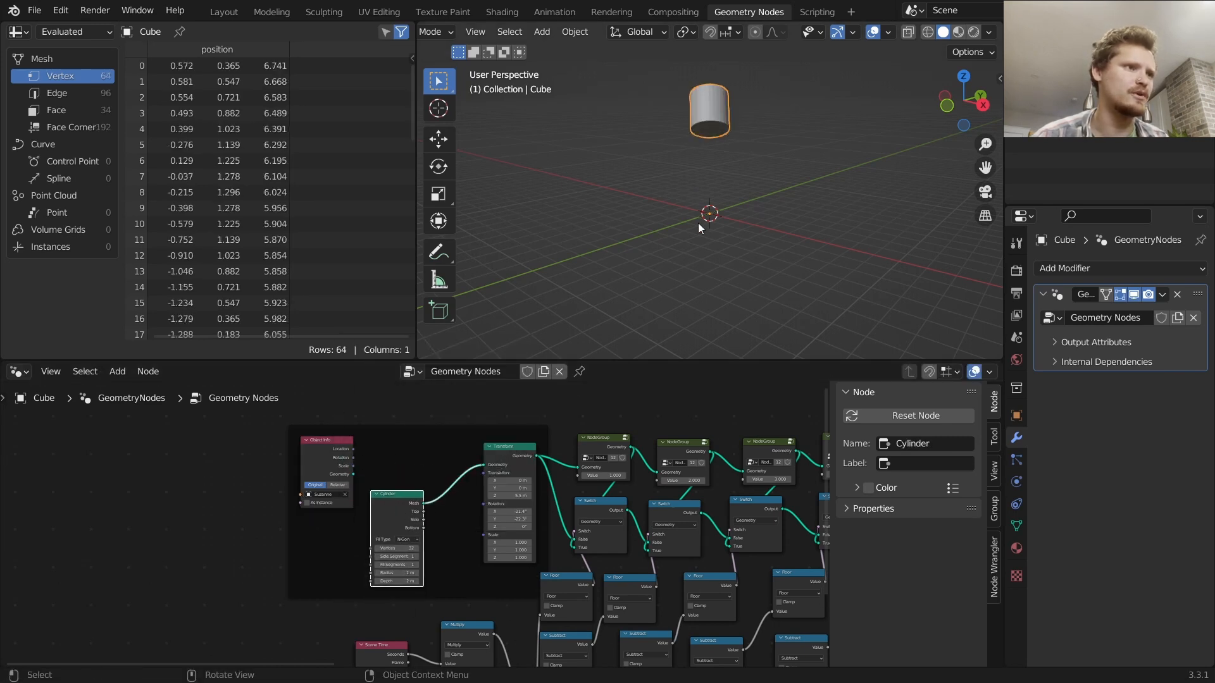
# Play and stop the animation, and zoom the viewport in to inspect the cylinder
pyautogui.press('space')
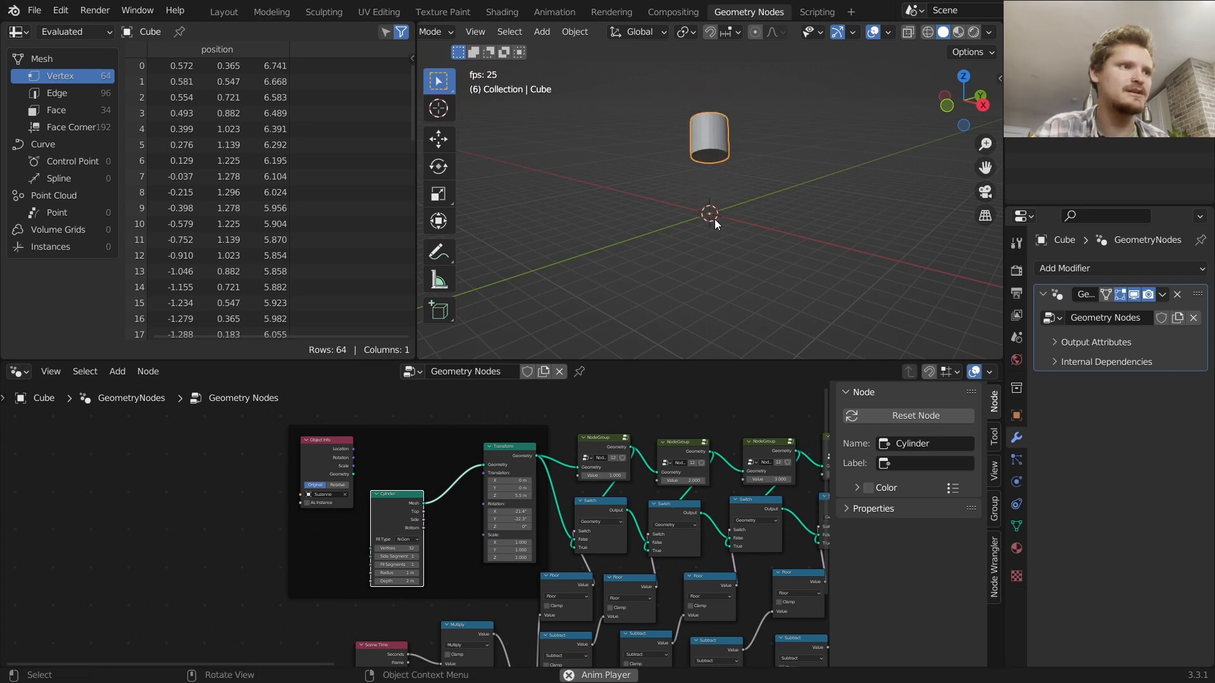
pyautogui.press('space')
pyautogui.scroll(5, 710, 266)
pyautogui.moveTo(710, 266); pyautogui.dragTo(757, 248, button='middle')
pyautogui.moveTo(750, 474); pyautogui.dragTo(425, 476, button='middle')
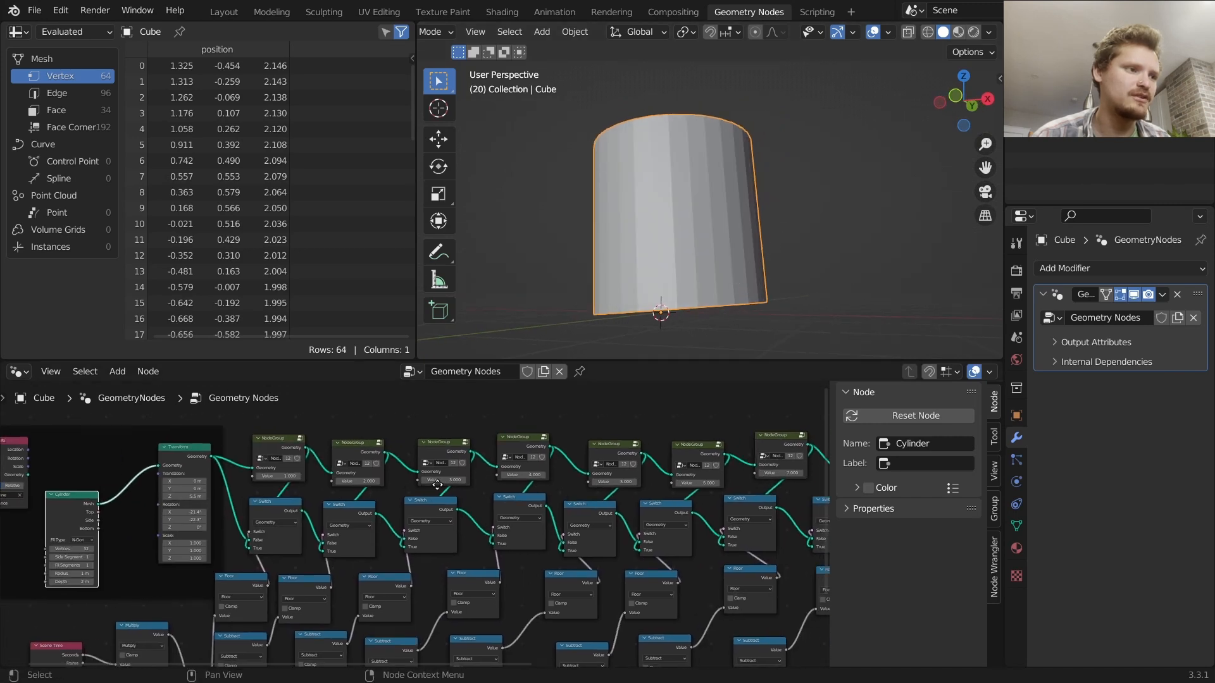
# Inside the node group, set the Multiply node's value to 0.054 and leave the group
pyautogui.click(546, 437)
pyautogui.moveTo(624, 490); pyautogui.dragTo(256, 537, button='middle')
pyautogui.moveTo(556, 532); pyautogui.dragTo(763, 462, button='middle')
pyautogui.moveTo(194, 575); pyautogui.dragTo(339, 503, button='middle')
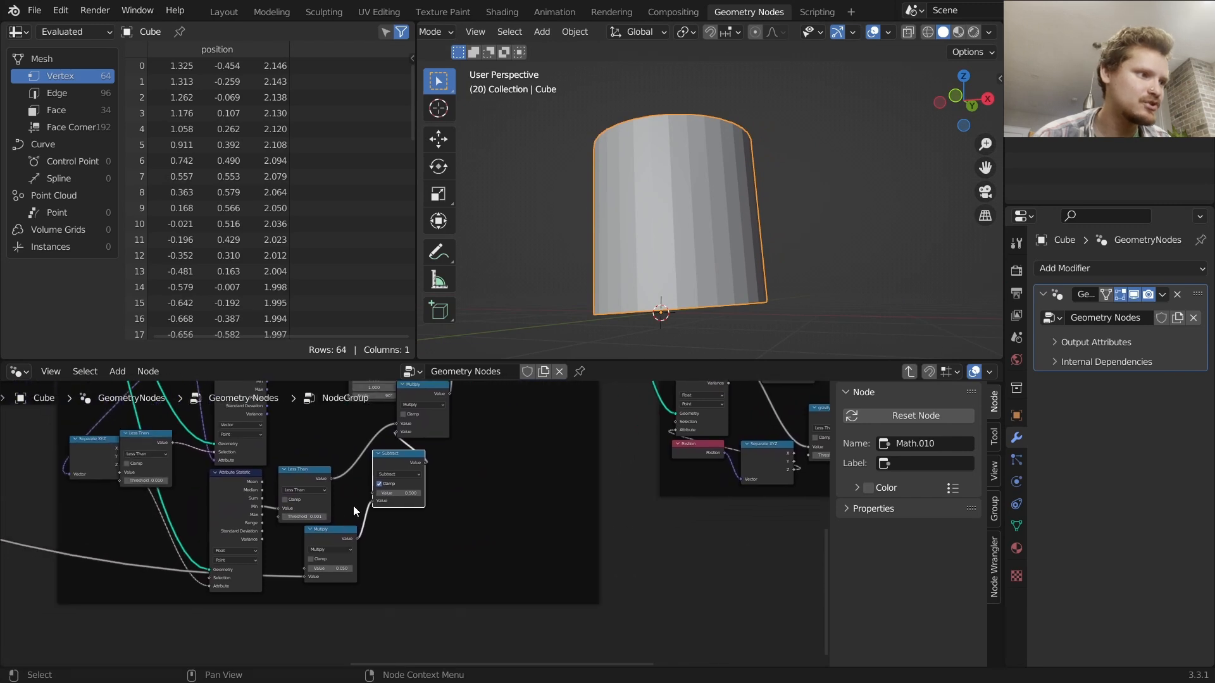
pyautogui.scroll(2, 340, 503)
pyautogui.click(304, 590)
pyautogui.write('0.05')
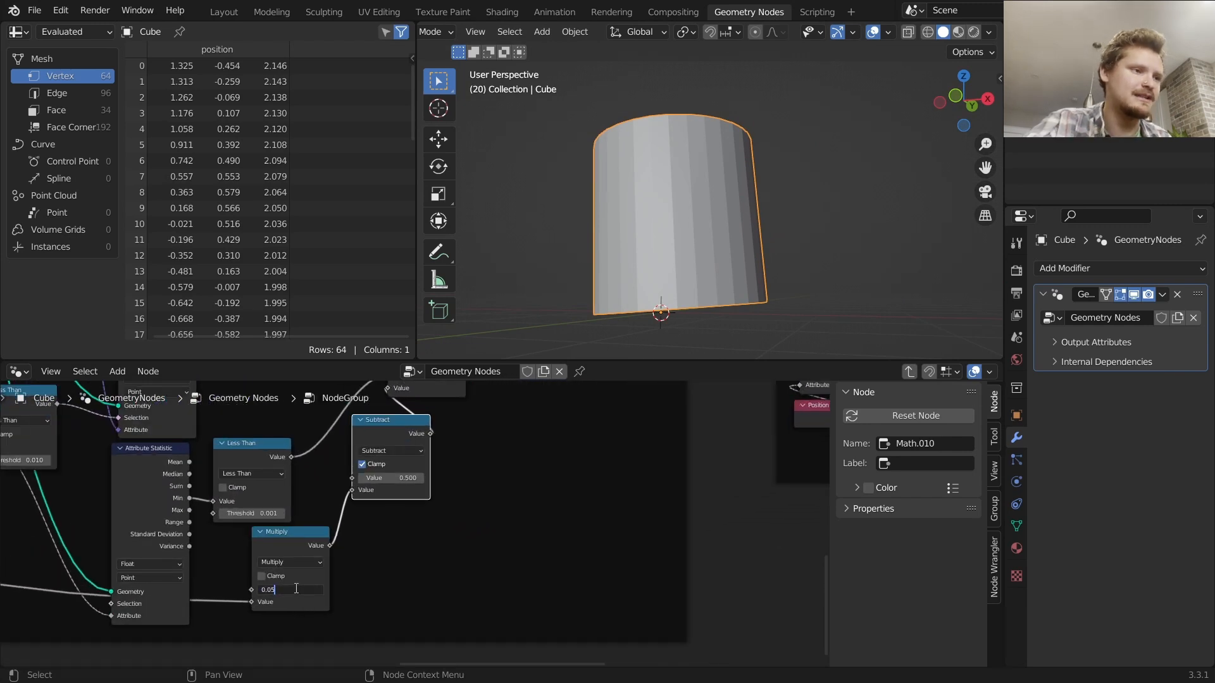
pyautogui.write('4')
pyautogui.press('Return')
pyautogui.press('Tab')
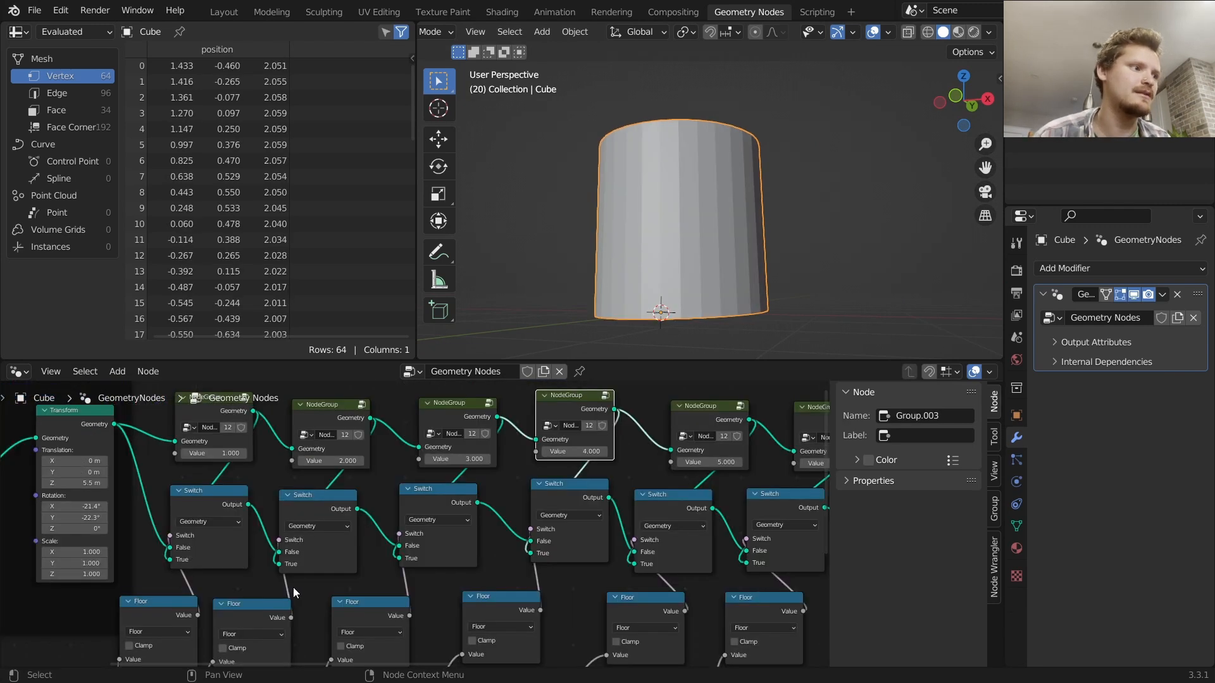
# Replay the animation from the first frame in the viewport and stop playback
pyautogui.scroll(-5, 338, 560)
pyautogui.hotkey('shift', 'Left')
pyautogui.press('space')
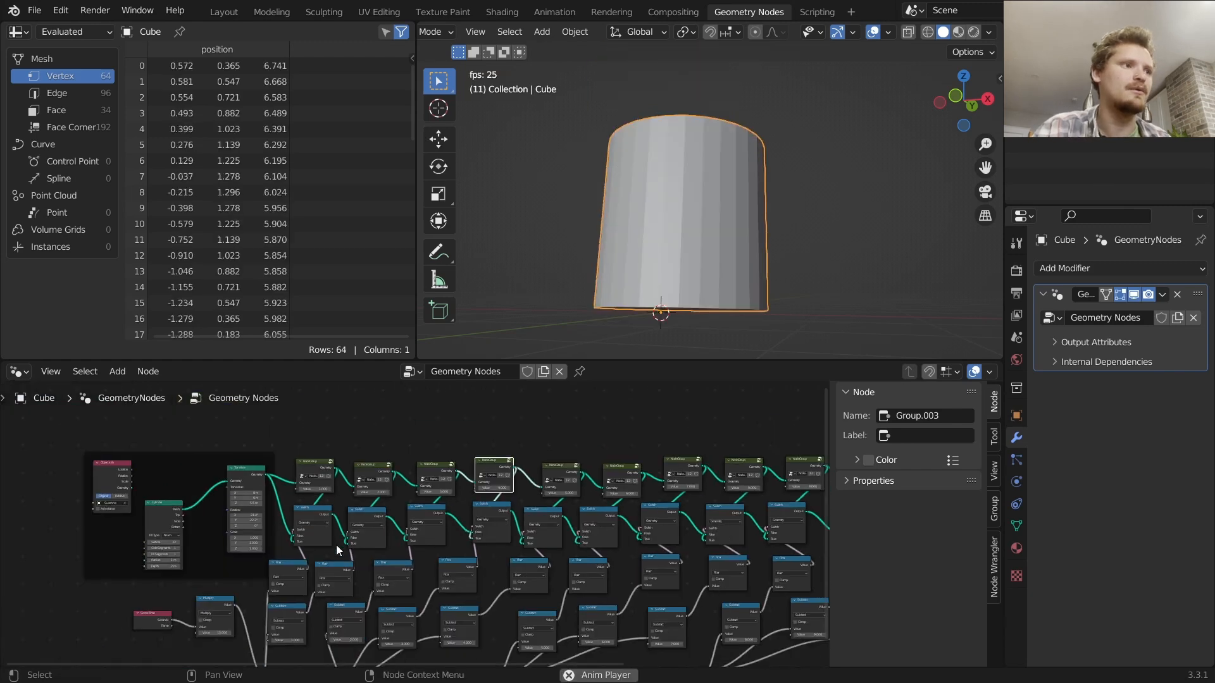
pyautogui.scroll(-4, 672, 233)
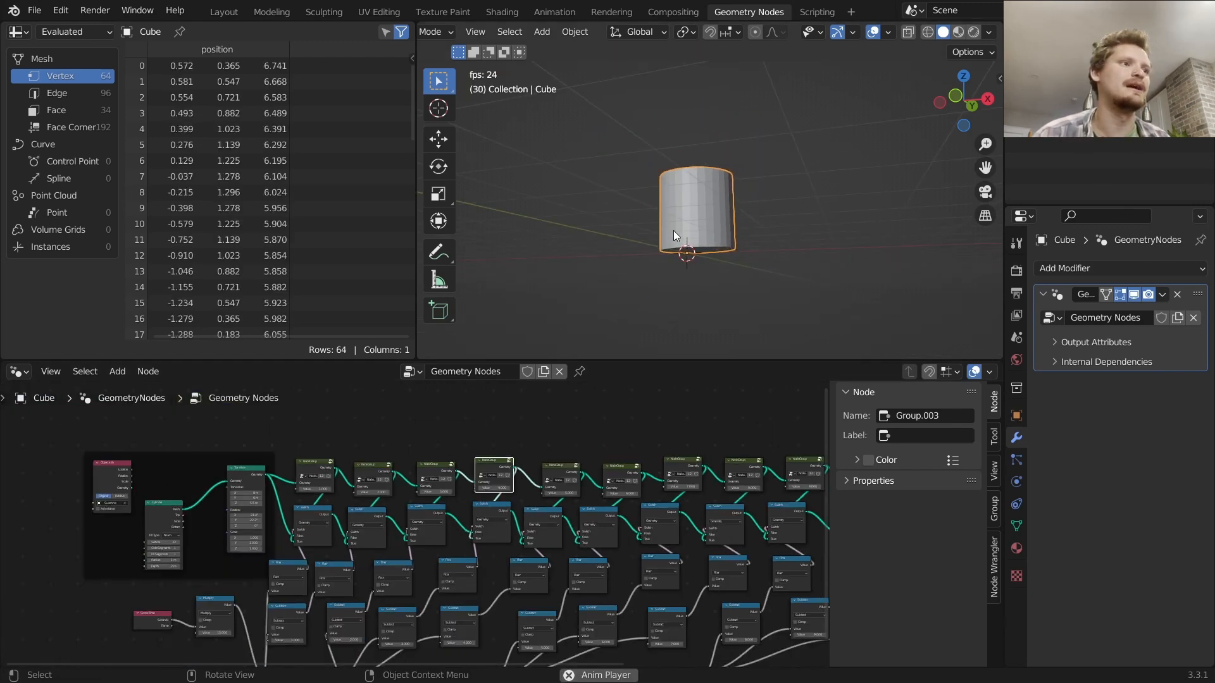
pyautogui.moveTo(672, 234); pyautogui.dragTo(724, 275, button='middle')
pyautogui.hotkey('shift', 'Left')
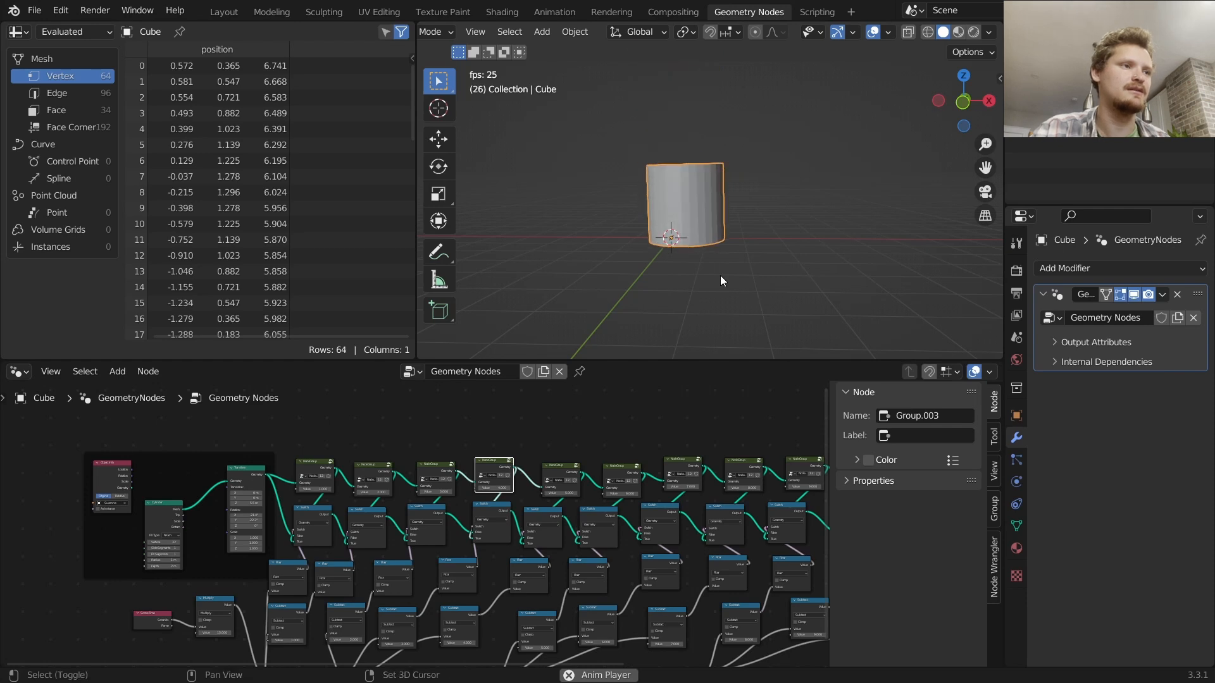
pyautogui.press('Escape')
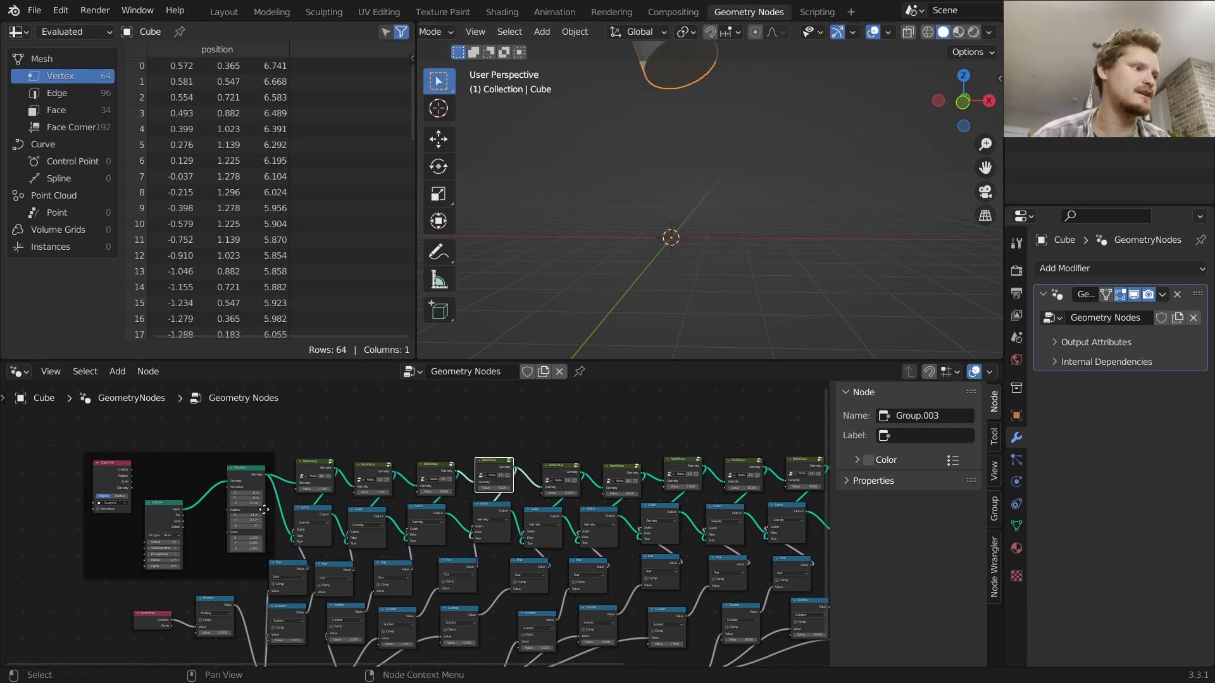
# Adjust a rotation value on the Transform node, then undo the last change
pyautogui.moveTo(247, 498); pyautogui.dragTo(237, 521)
pyautogui.hotkey('ctrl', 'z')
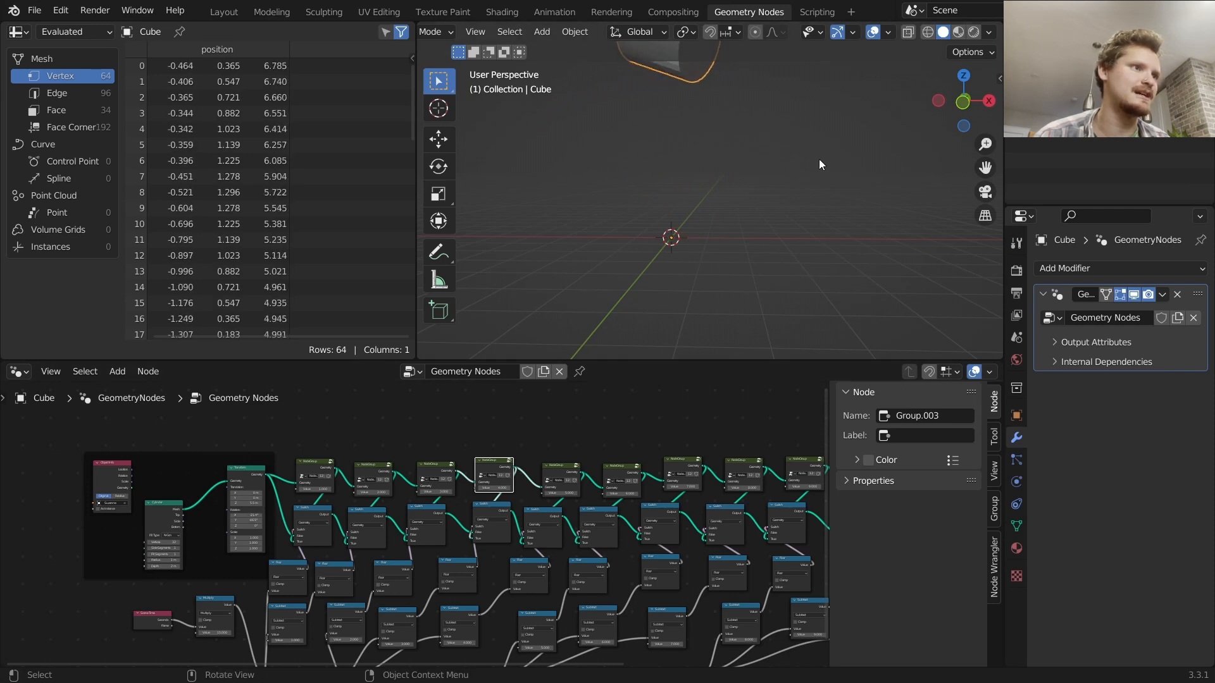
# Play the animation, stop it, and rewind to the first frame
pyautogui.press('space')
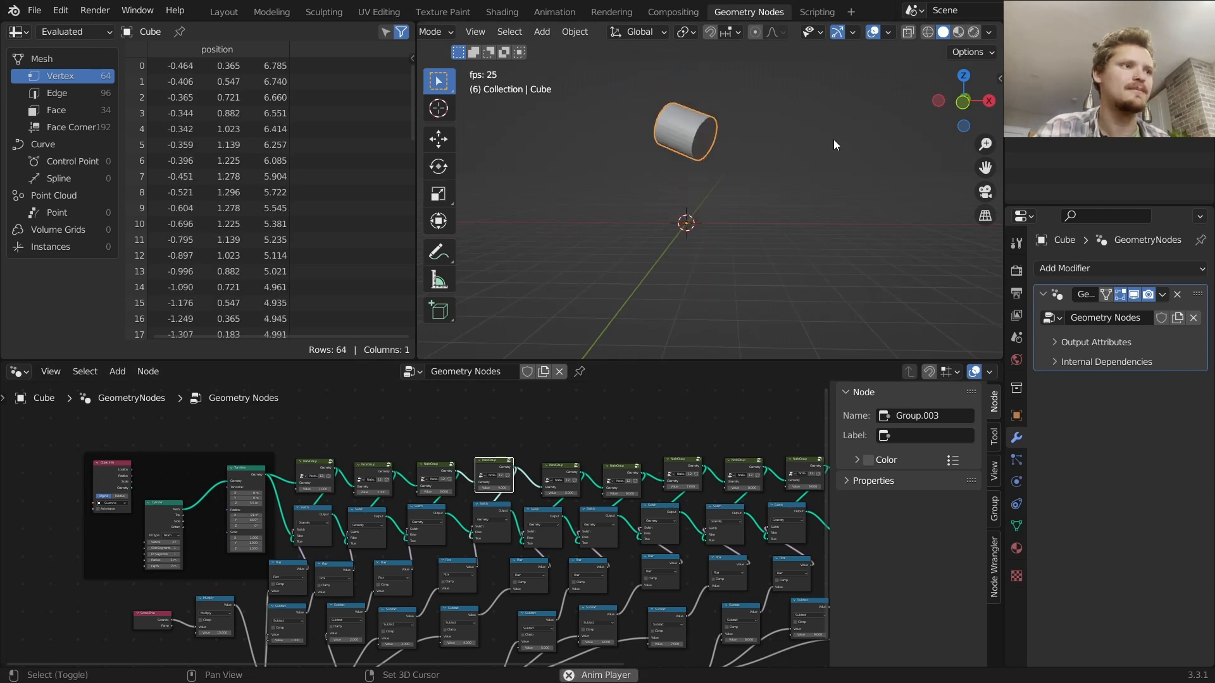
pyautogui.press('space')
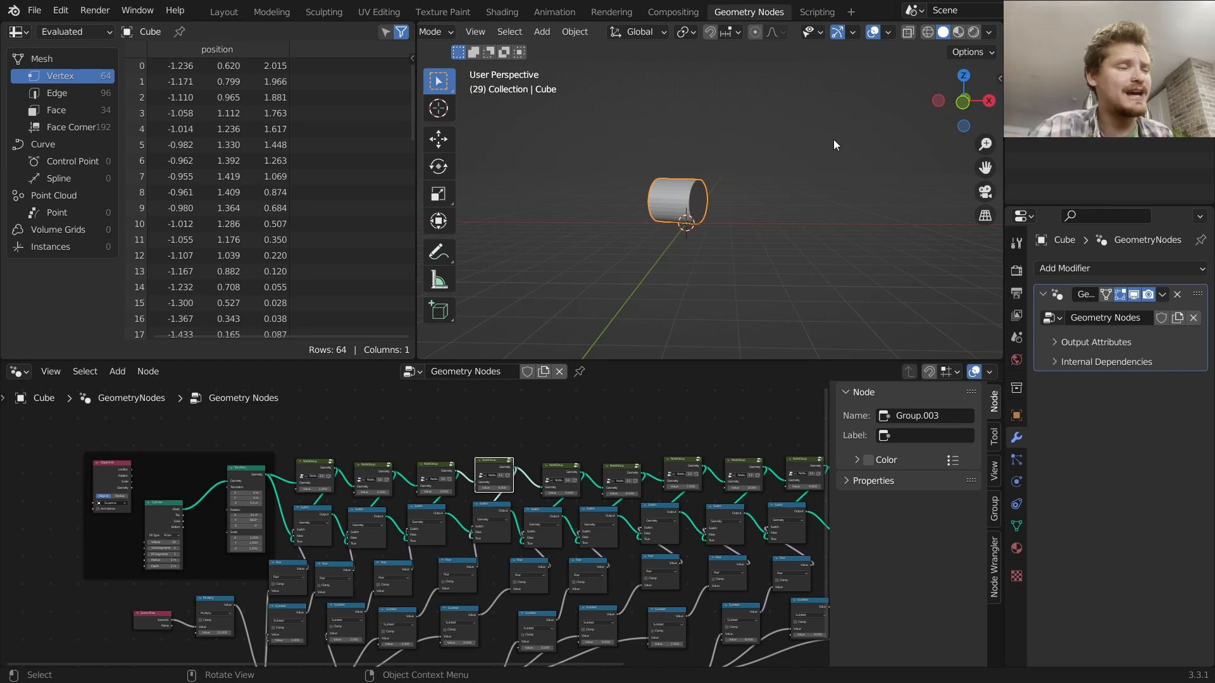
pyautogui.hotkey('shift', 'Left')
pyautogui.press('space')
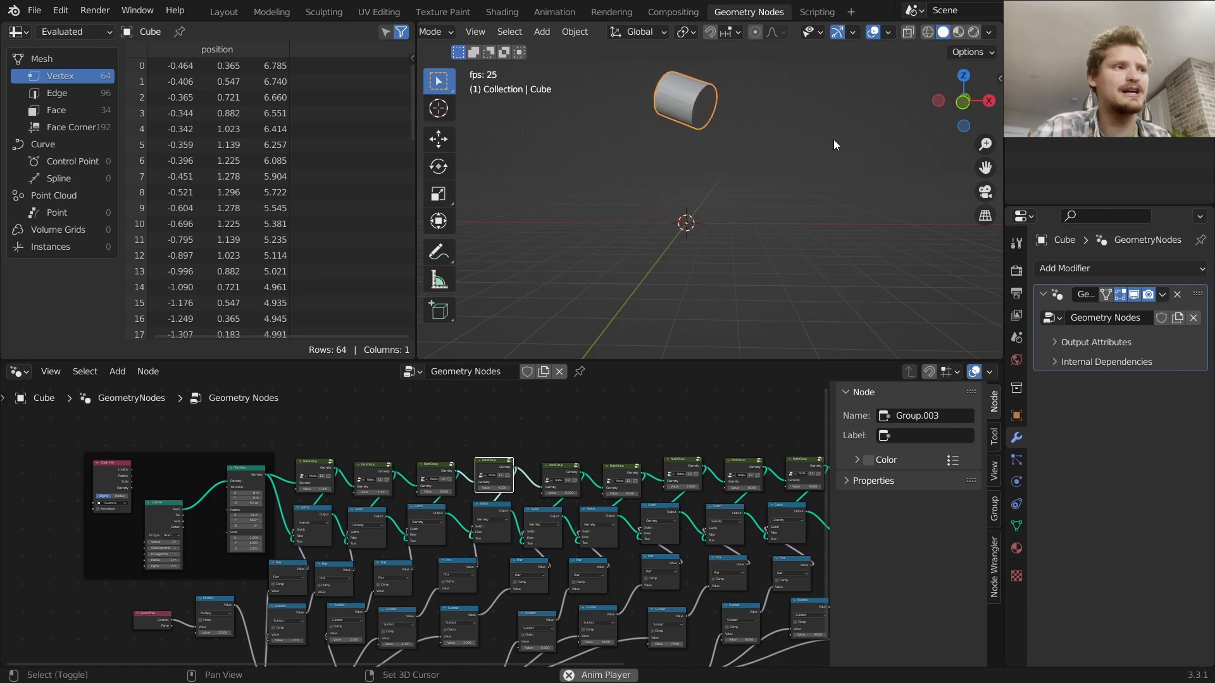
pyautogui.press('space')
pyautogui.hotkey('shift', 'Left')
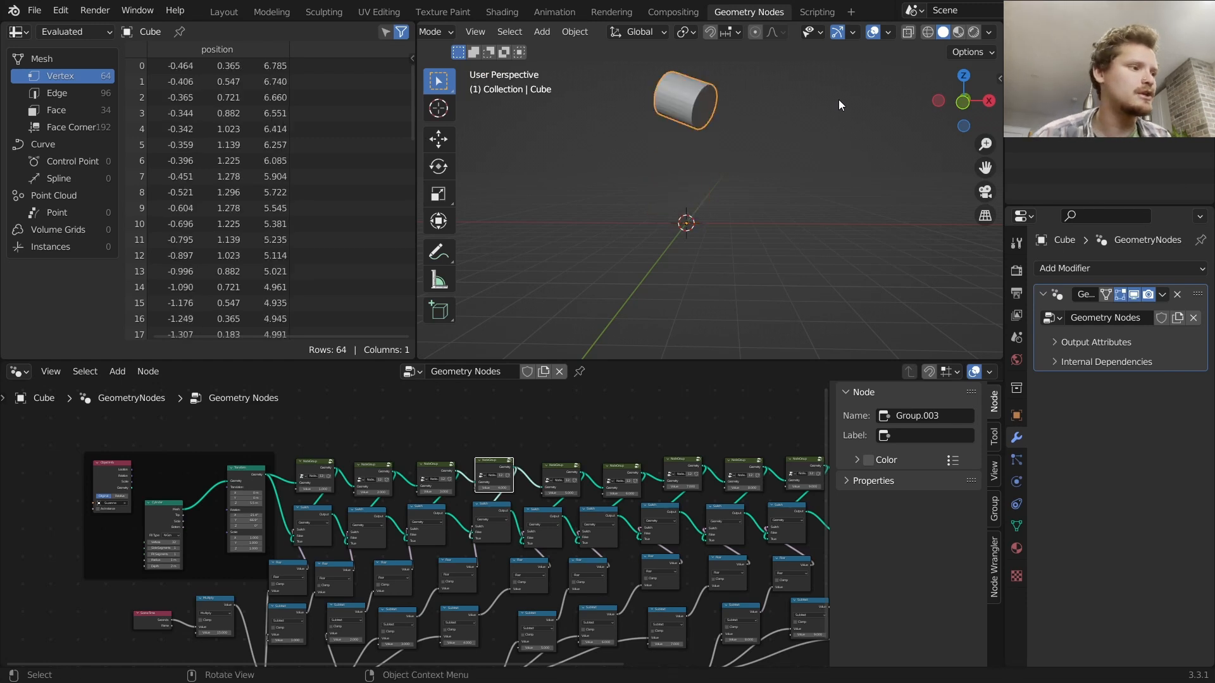
# Make room and insert an Extrude Mesh node on the link between the Cylinder and Transform nodes
pyautogui.moveTo(241, 466); pyautogui.dragTo(403, 462, button='middle')
pyautogui.moveTo(333, 505); pyautogui.dragTo(253, 525)
pyautogui.scroll(2, 320, 499)
pyautogui.hotkey('shift', 'a')
pyautogui.click(263, 343)
pyautogui.write('ex')
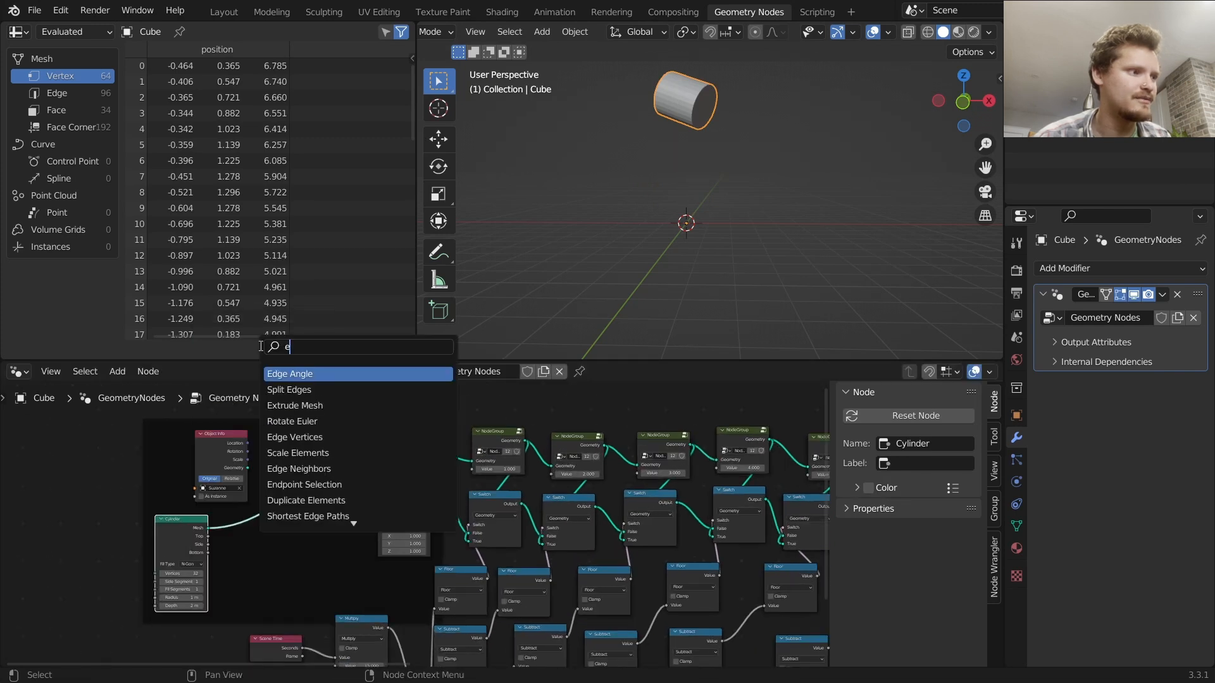
pyautogui.press('Return')
pyautogui.click(291, 496)
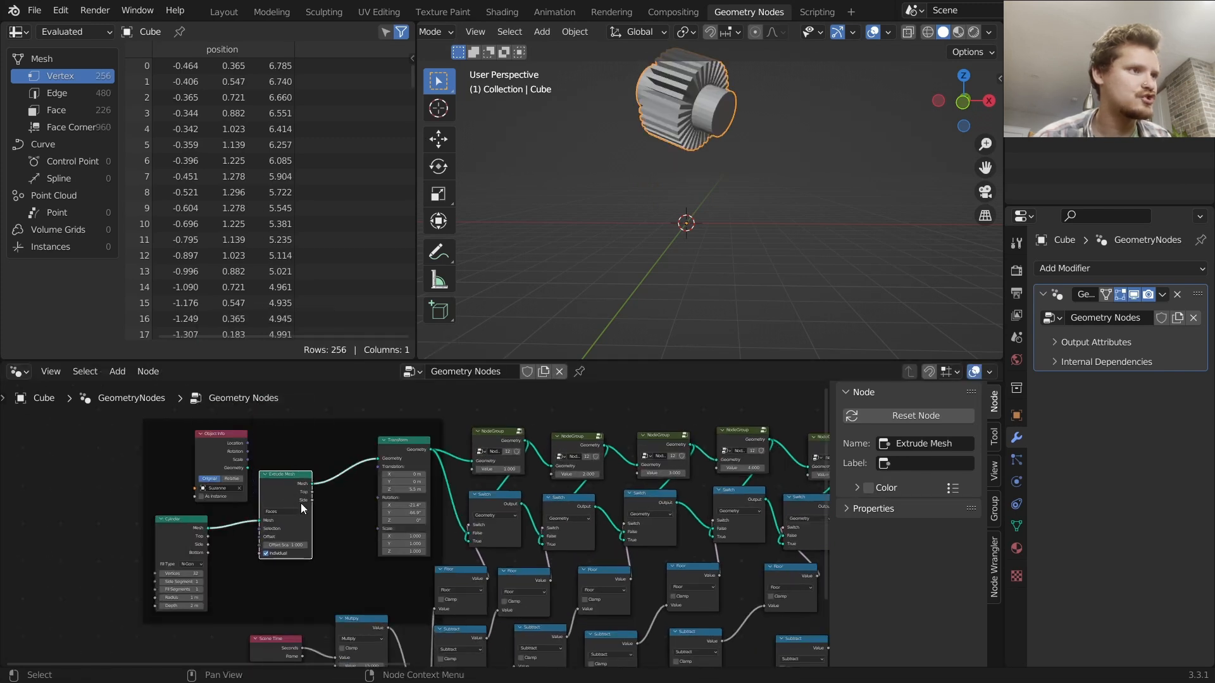
# Play and stop the animation, then save the blend file
pyautogui.press('space')
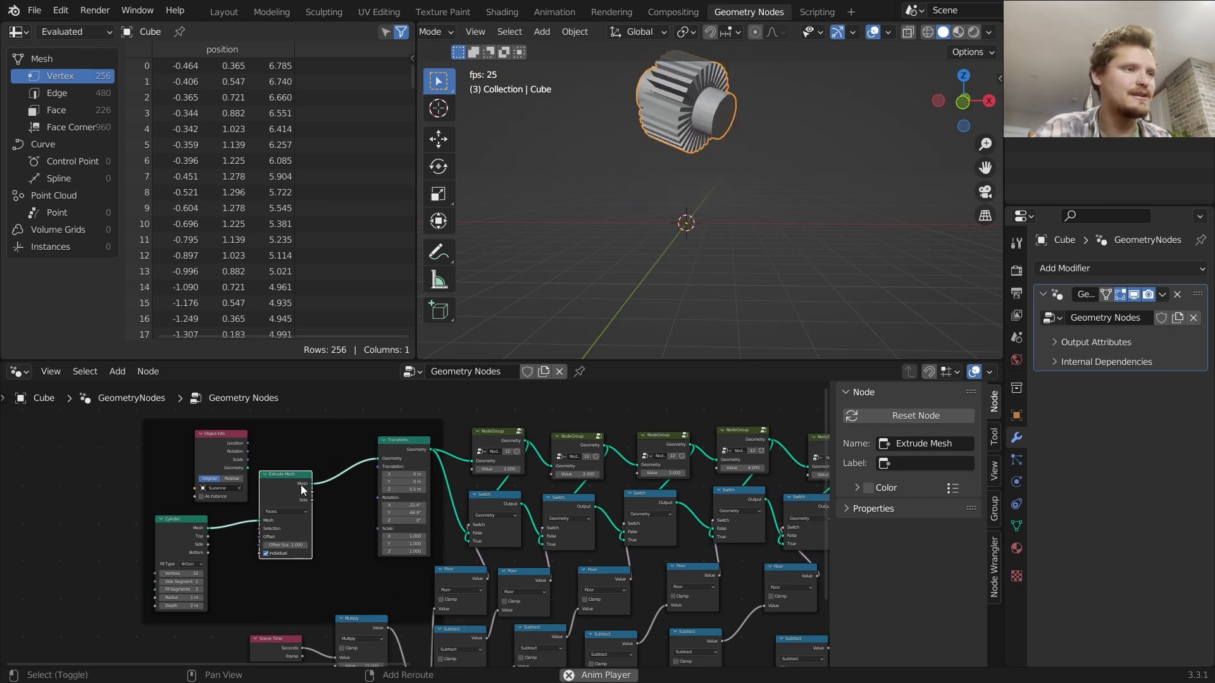
pyautogui.press('space')
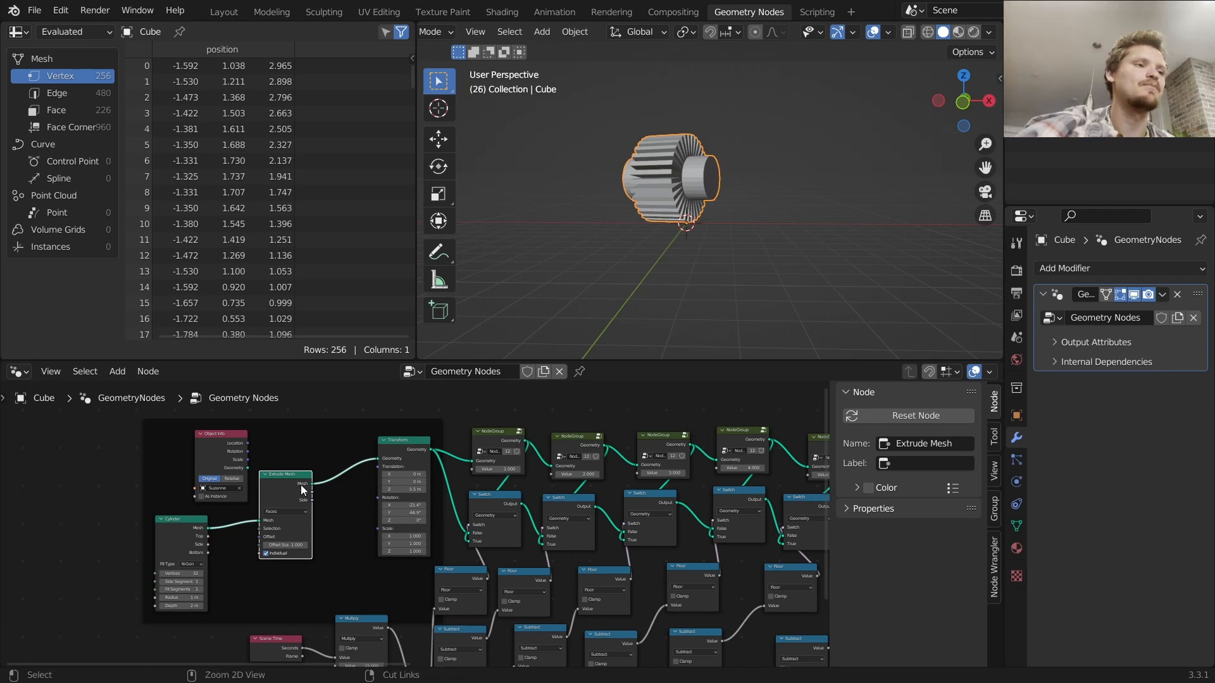
pyautogui.hotkey('ctrl', 's')
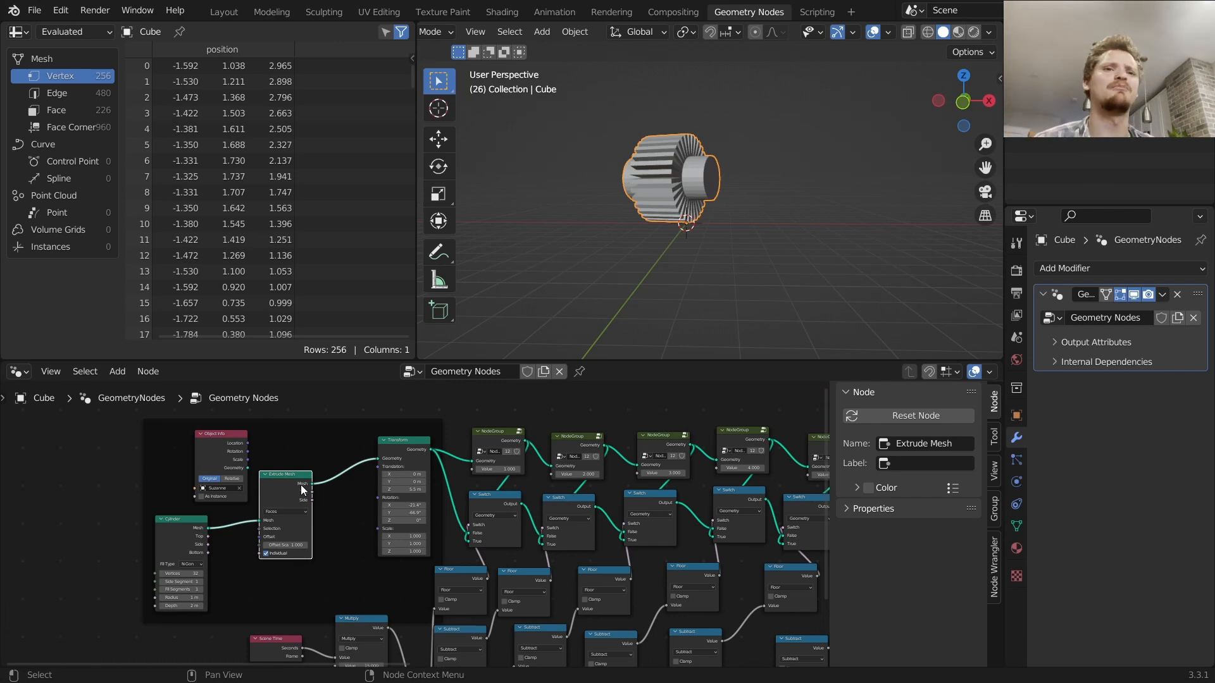
pyautogui.scroll(-6, 342, 513)
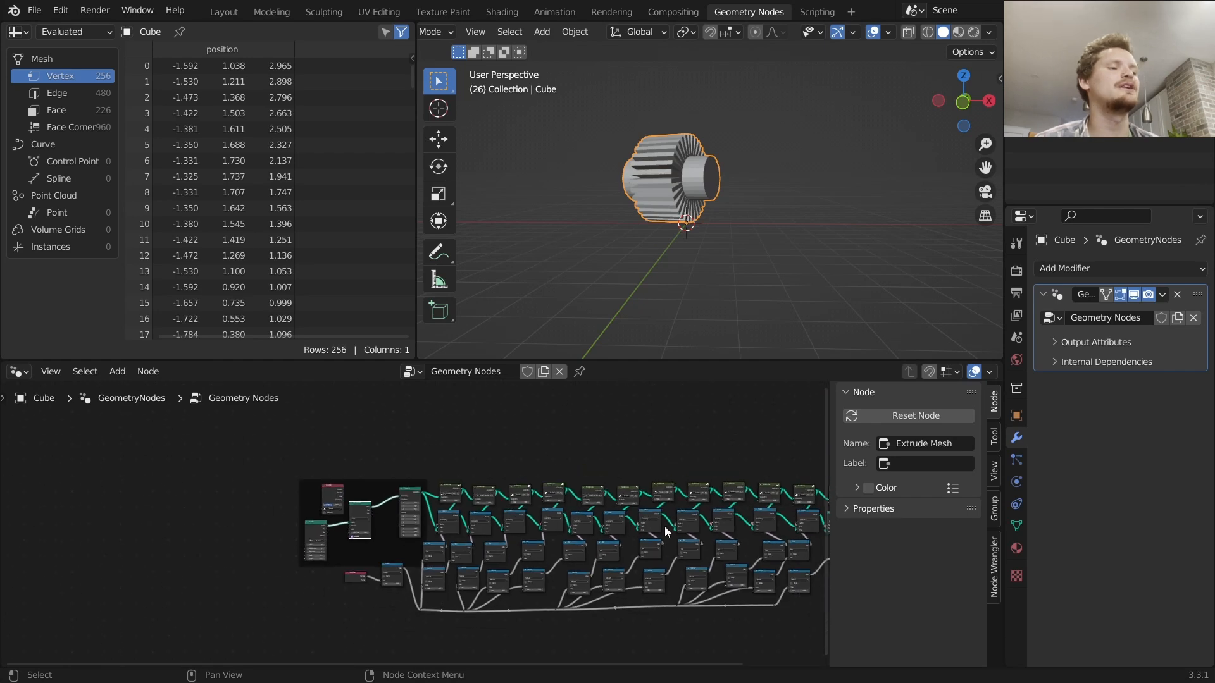
pyautogui.moveTo(499, 517); pyautogui.dragTo(477, 507, button='middle')
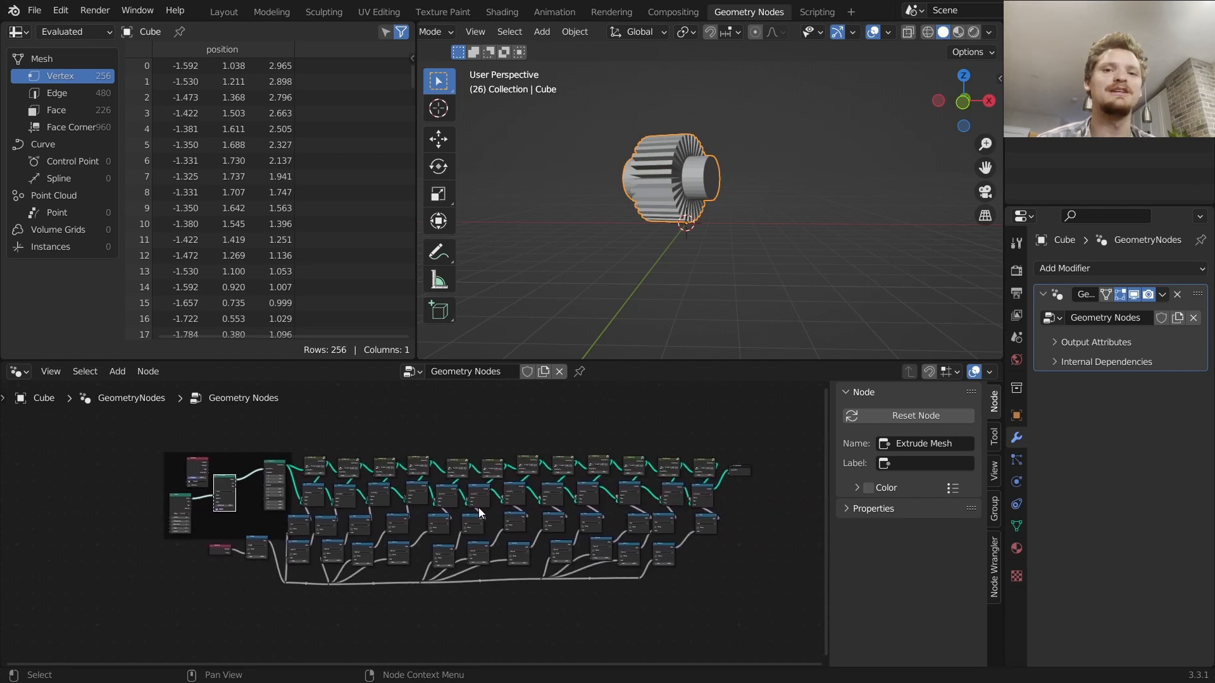